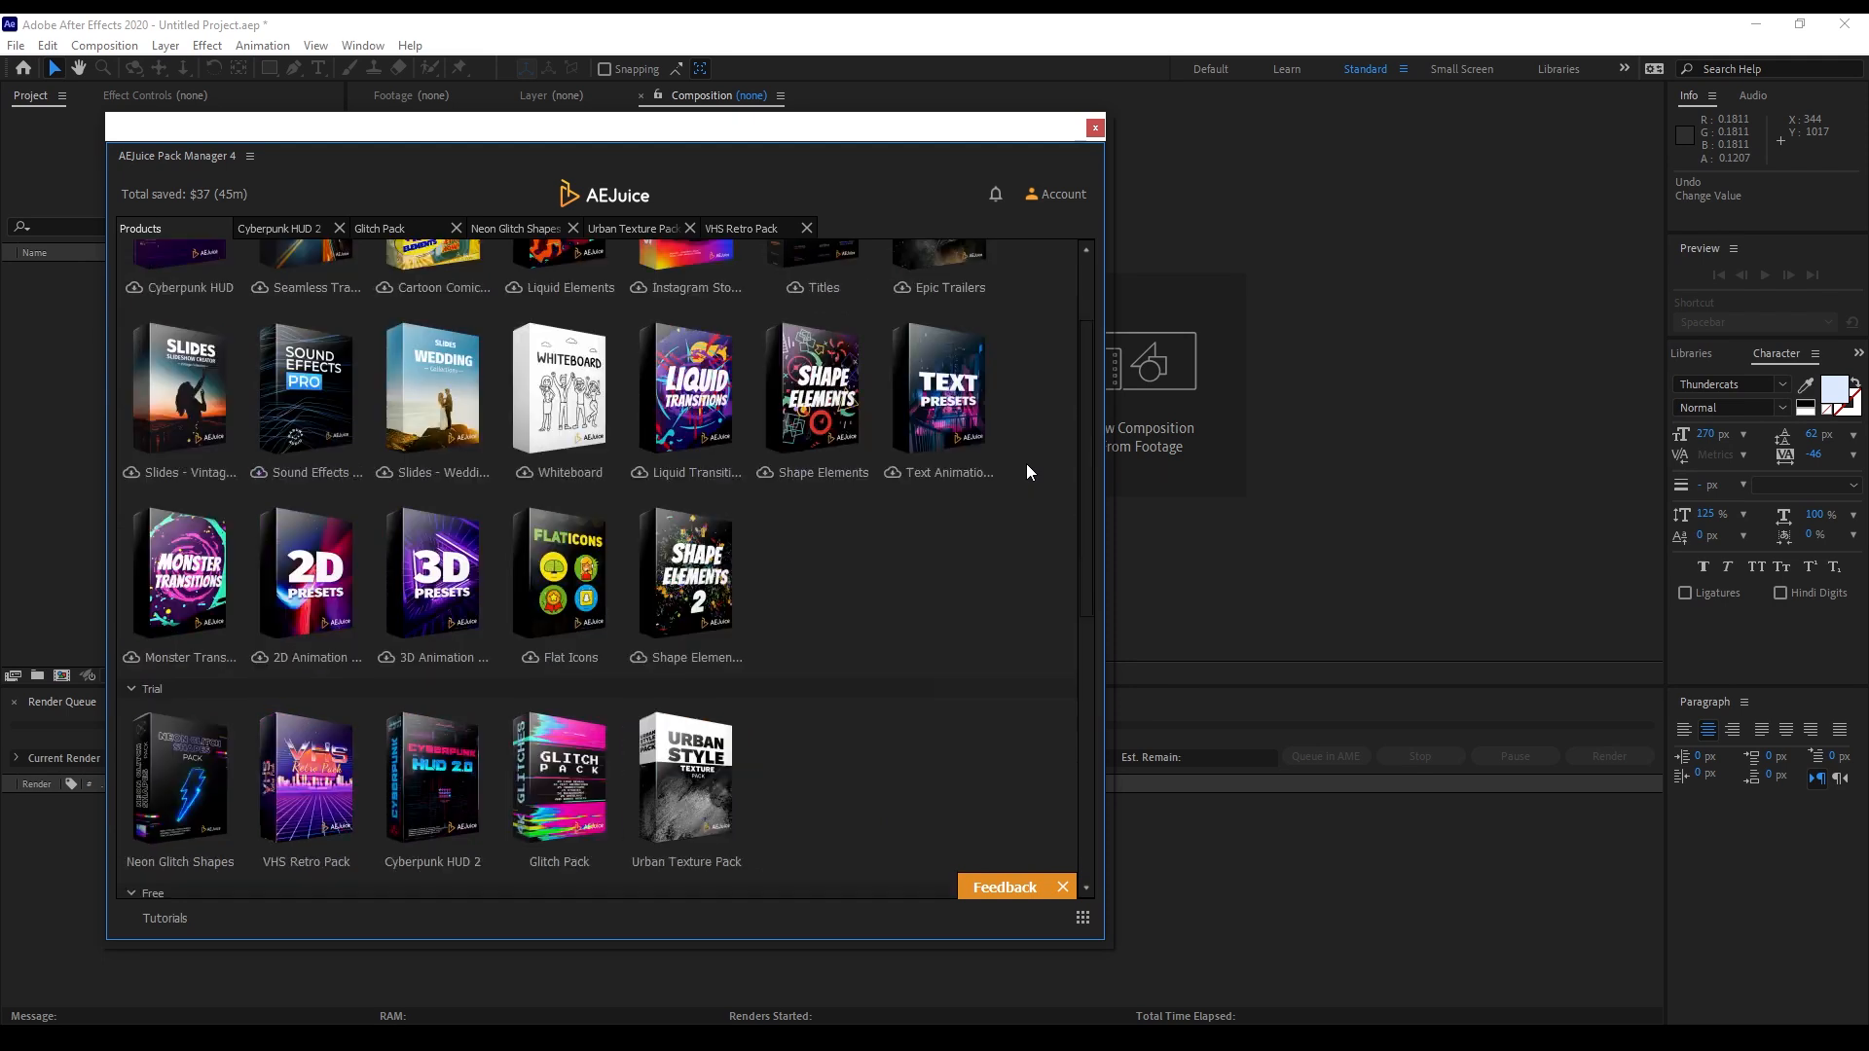
Look through the available product packs in the AEJuice Pack Manager and open the VHS Retro Pack
{"action": "scroll", "coordinate": [1026, 472], "scroll_direction": "down", "scroll_amount": 1}
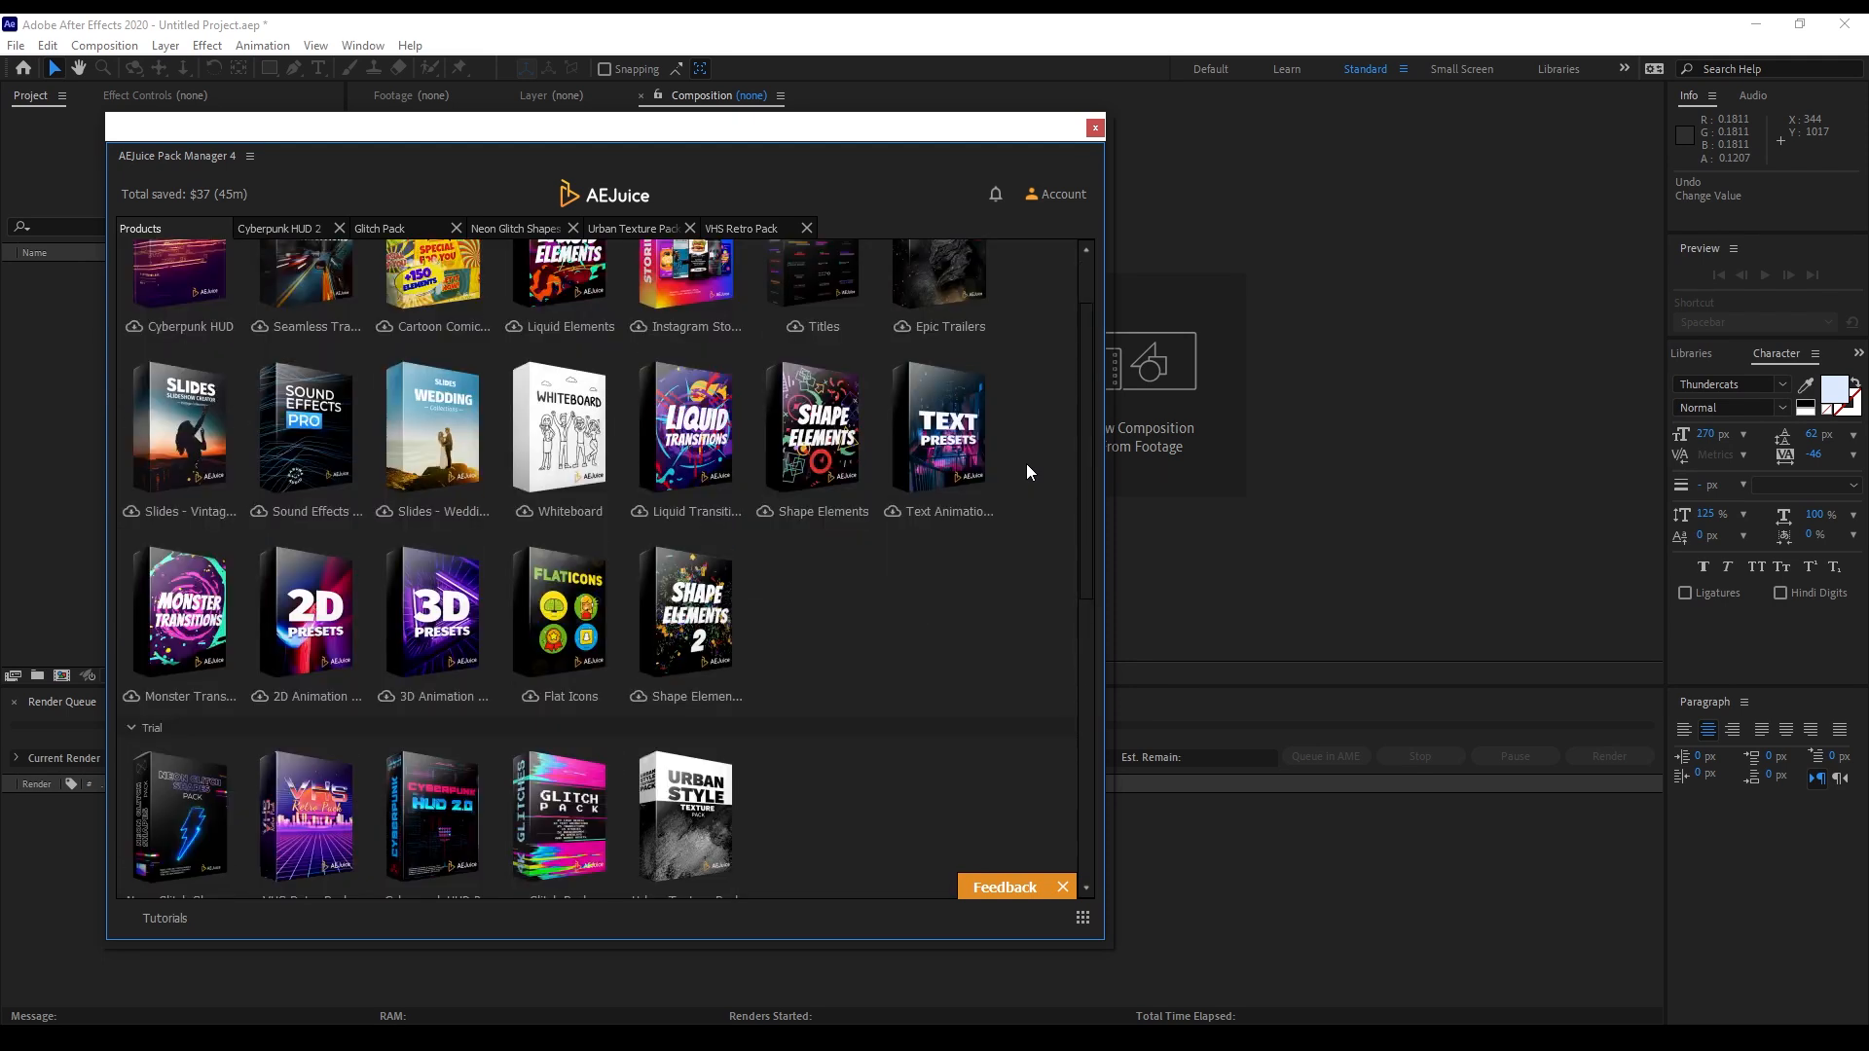
{"action": "scroll", "coordinate": [1026, 473], "scroll_direction": "up", "scroll_amount": 1}
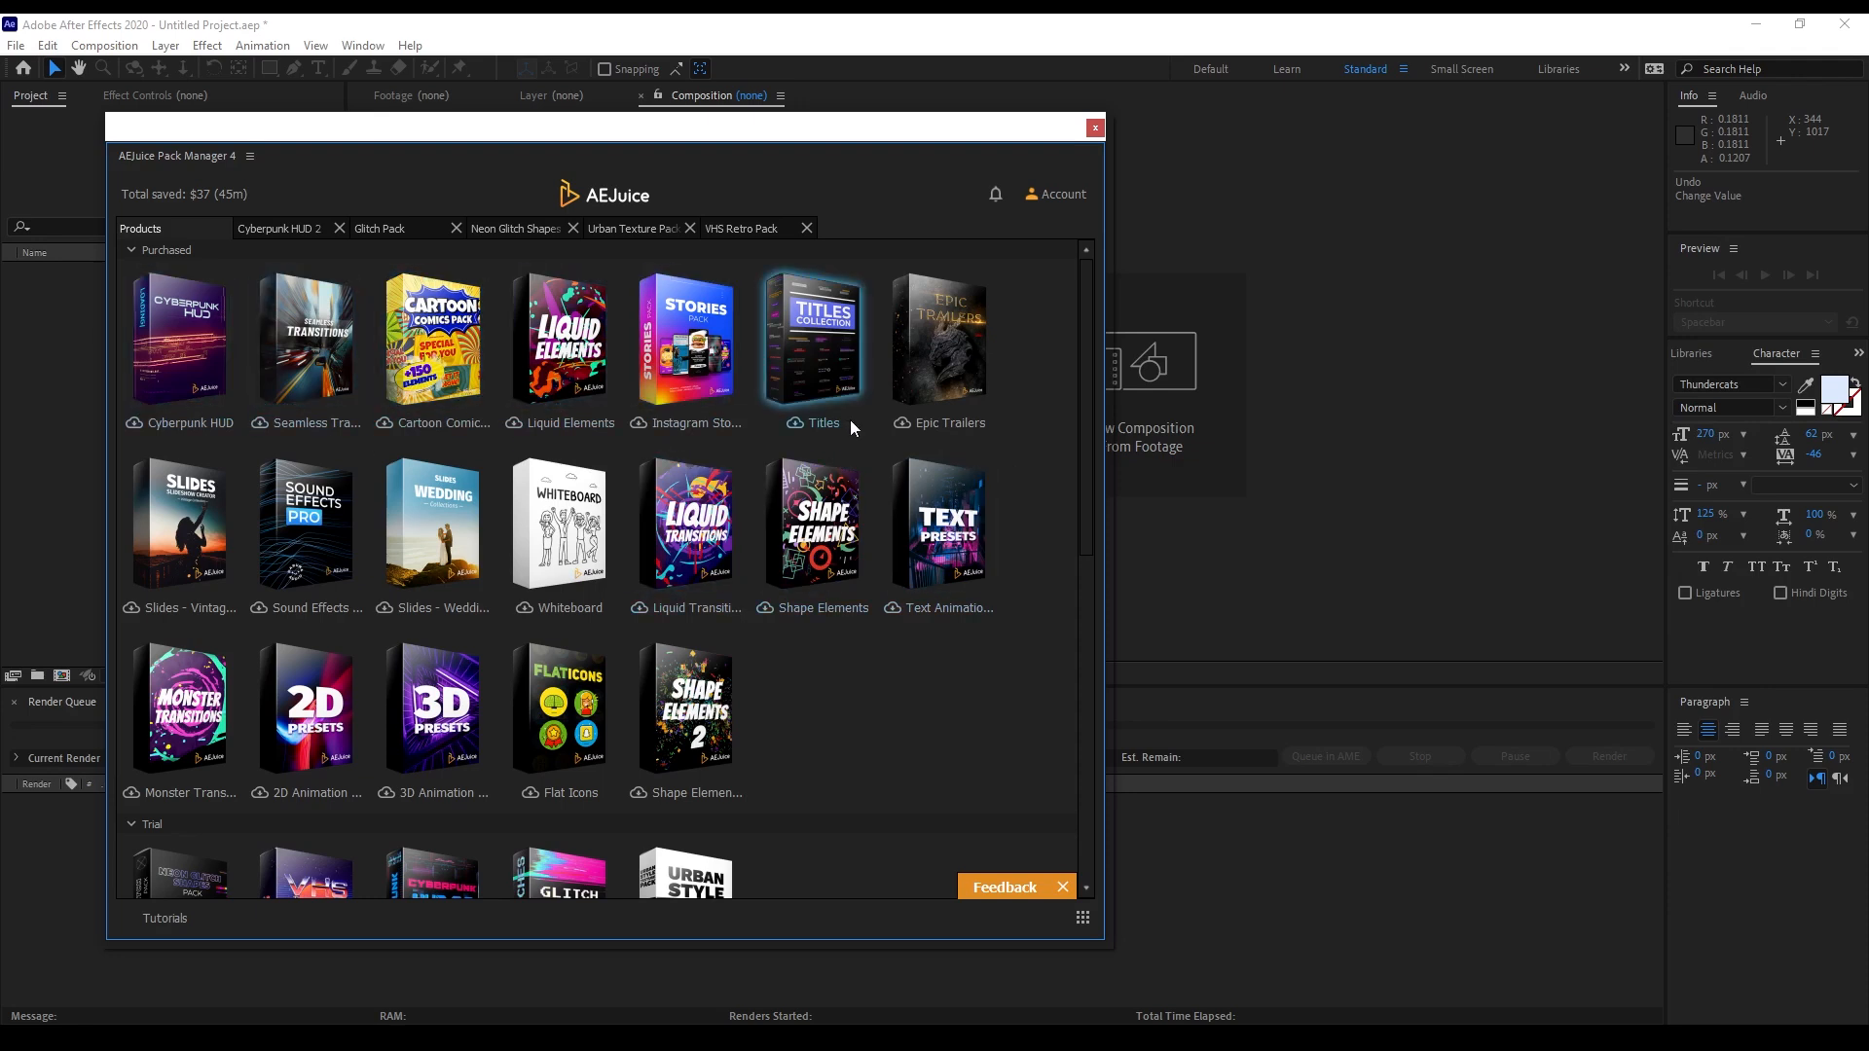
{"action": "scroll", "coordinate": [860, 662], "scroll_direction": "down", "scroll_amount": 7}
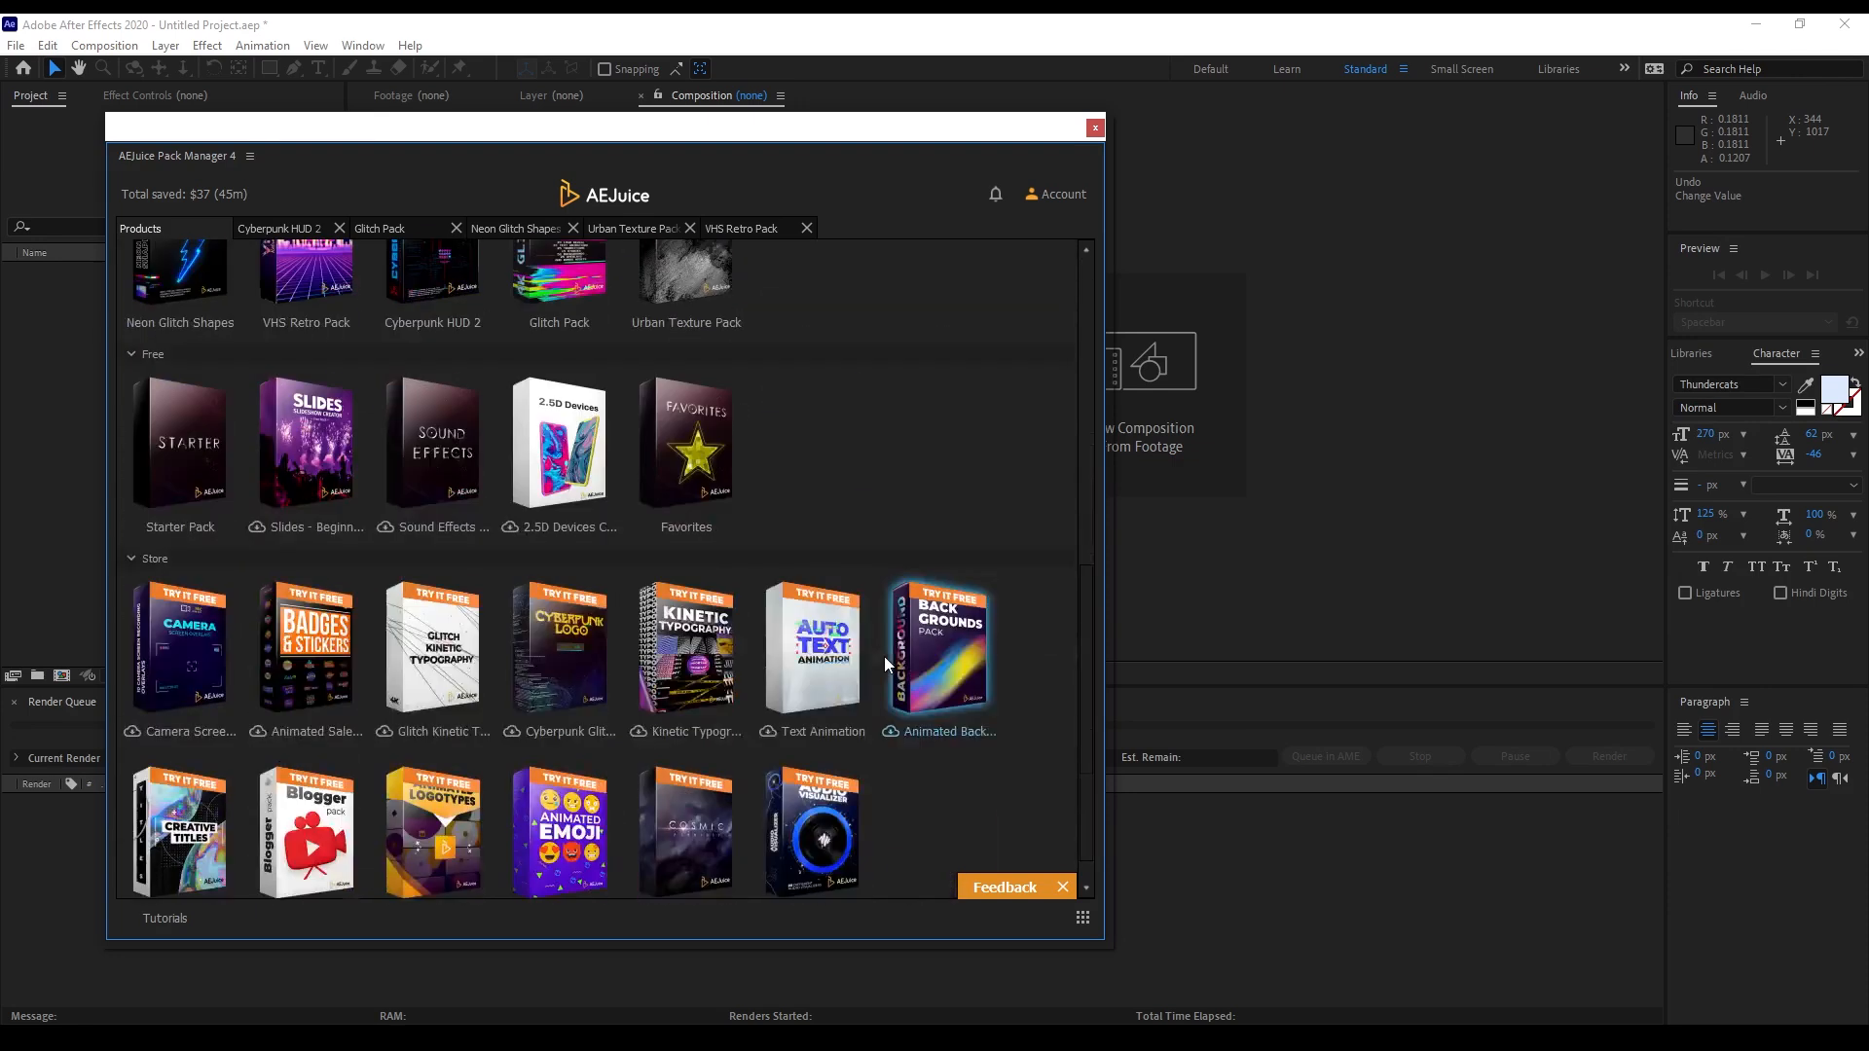
{"action": "scroll", "coordinate": [883, 656], "scroll_direction": "up", "scroll_amount": 4}
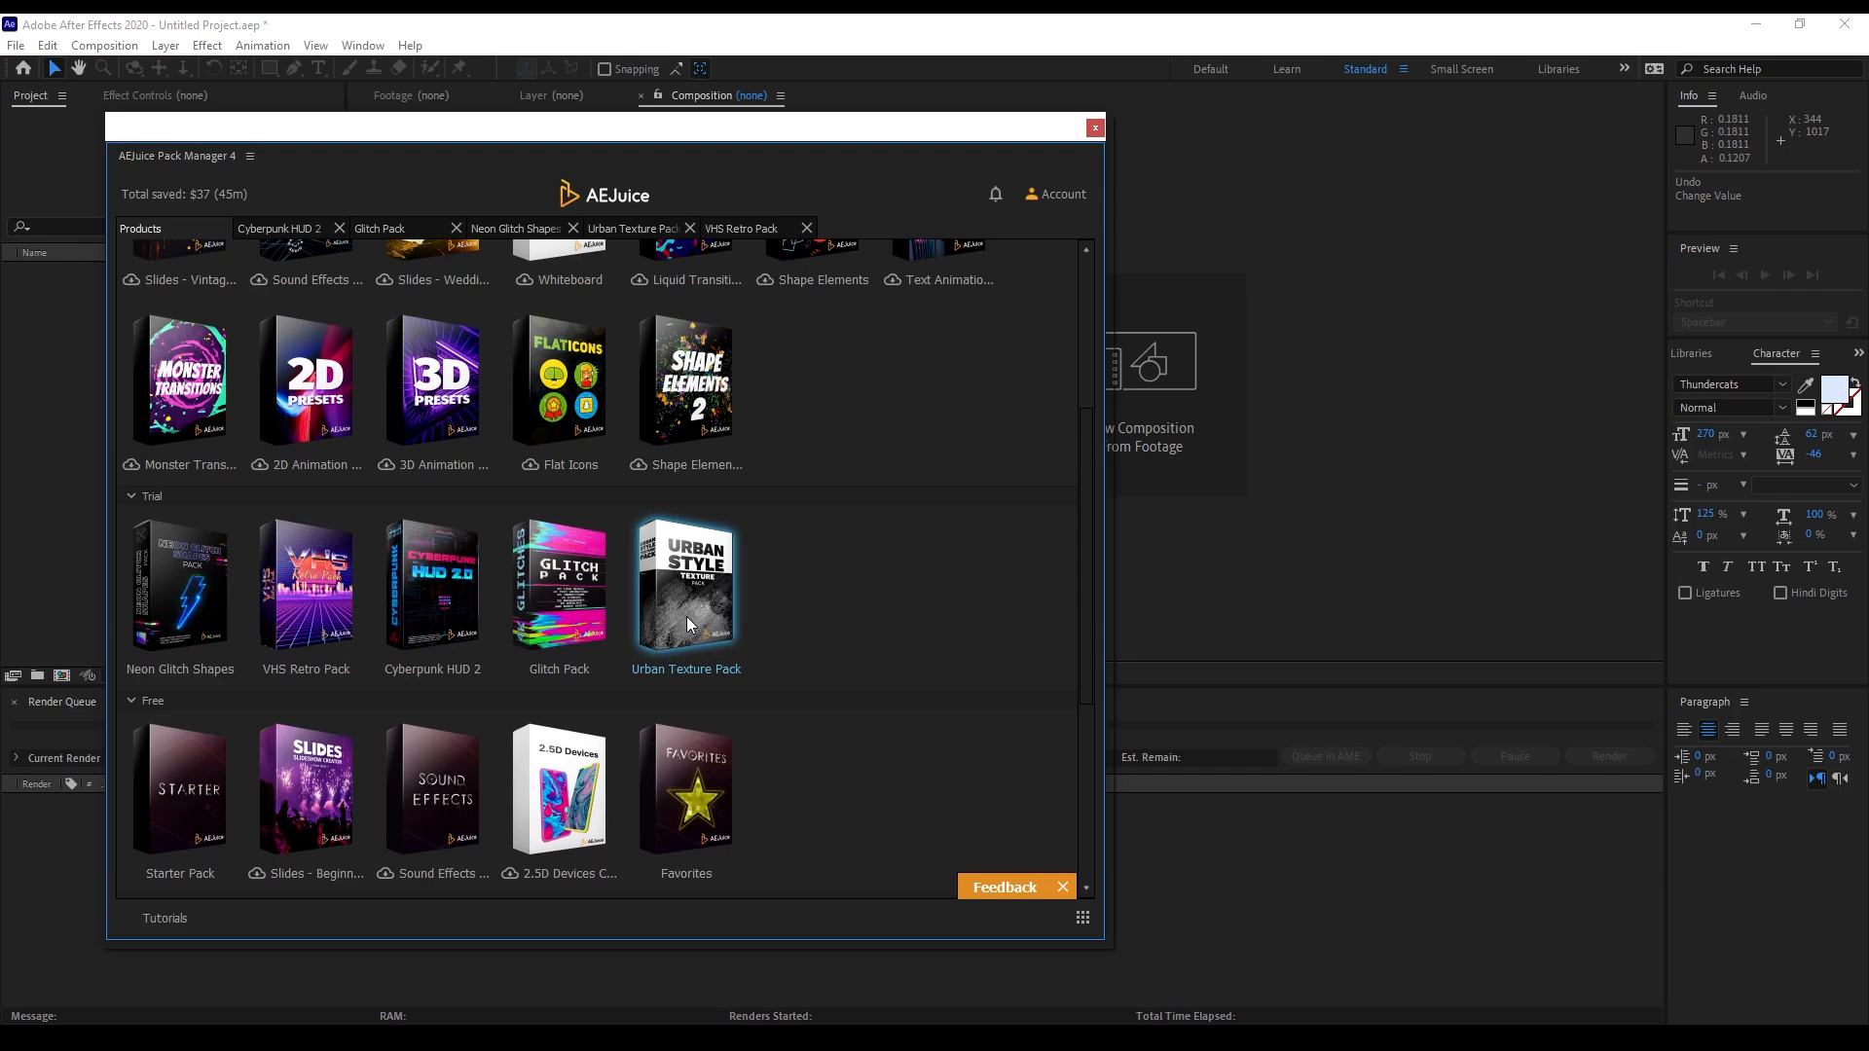
{"action": "left_click", "coordinate": [311, 668]}
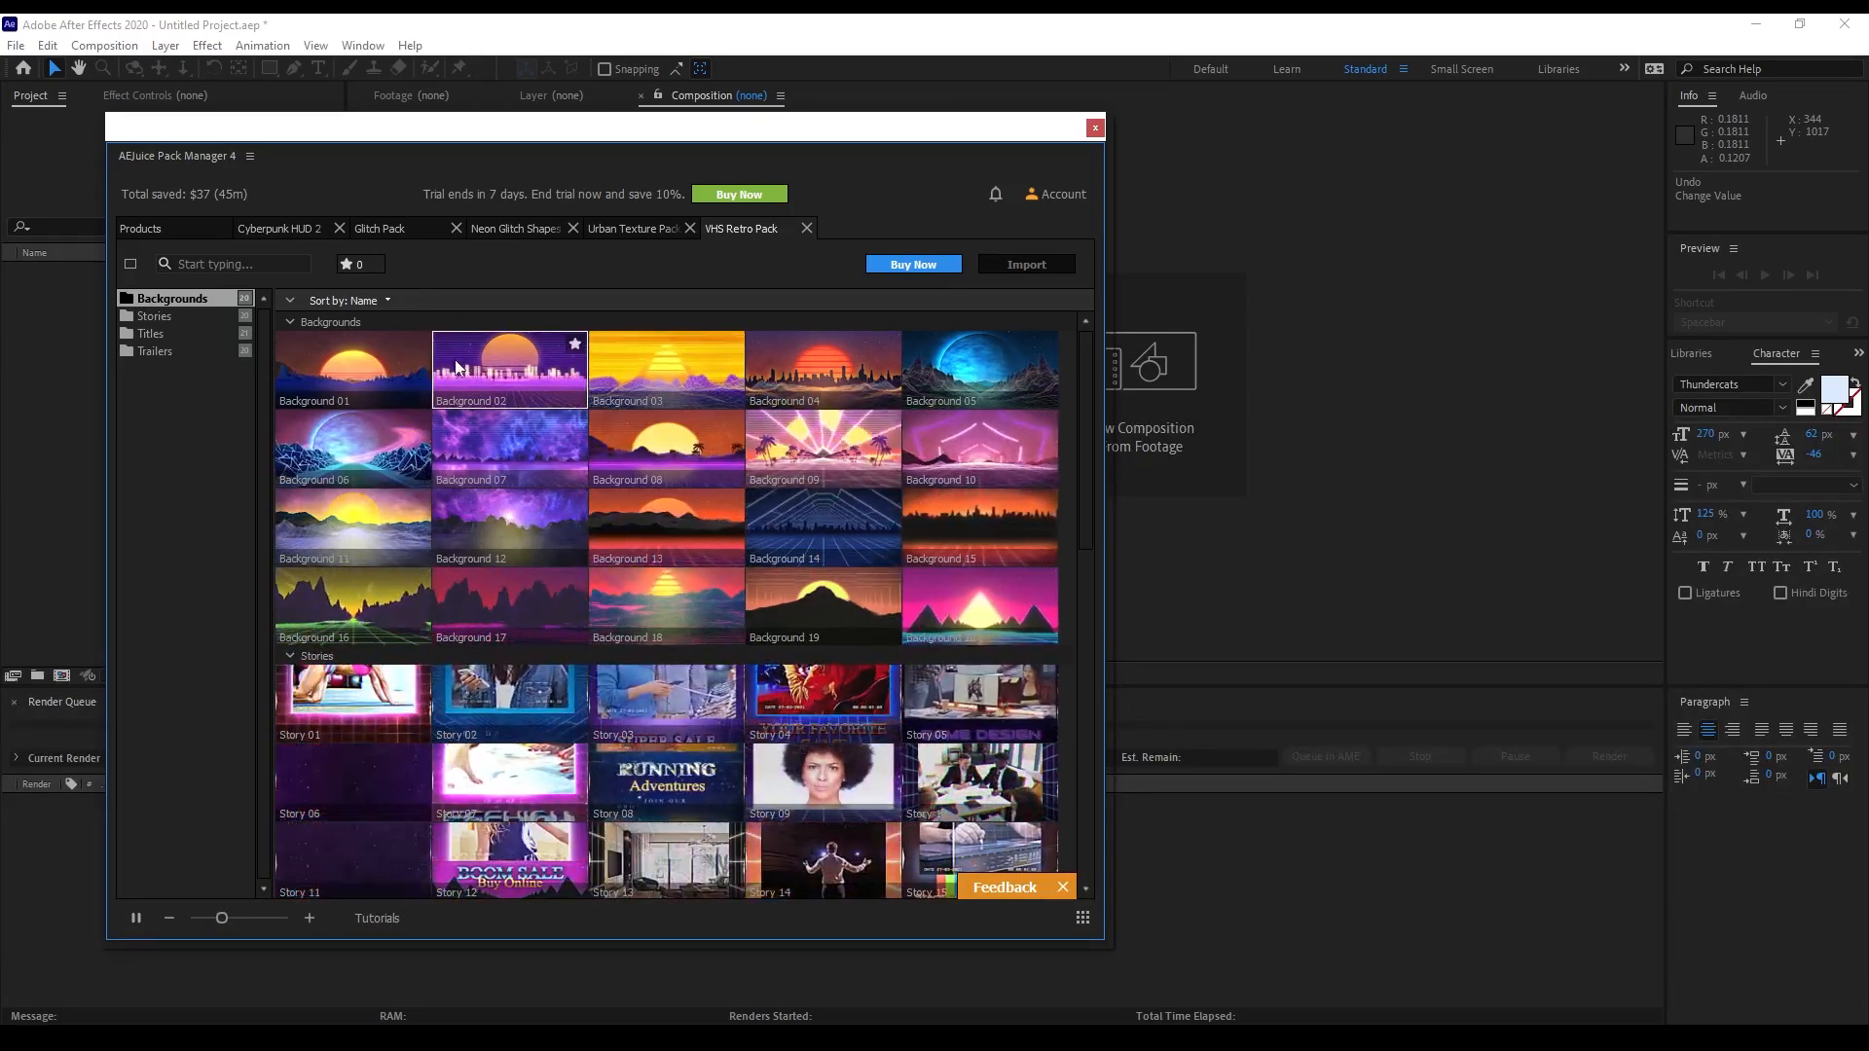
Browse the Stories, Titles and Trailers templates in the VHS Retro Pack
{"action": "left_click", "coordinate": [152, 317]}
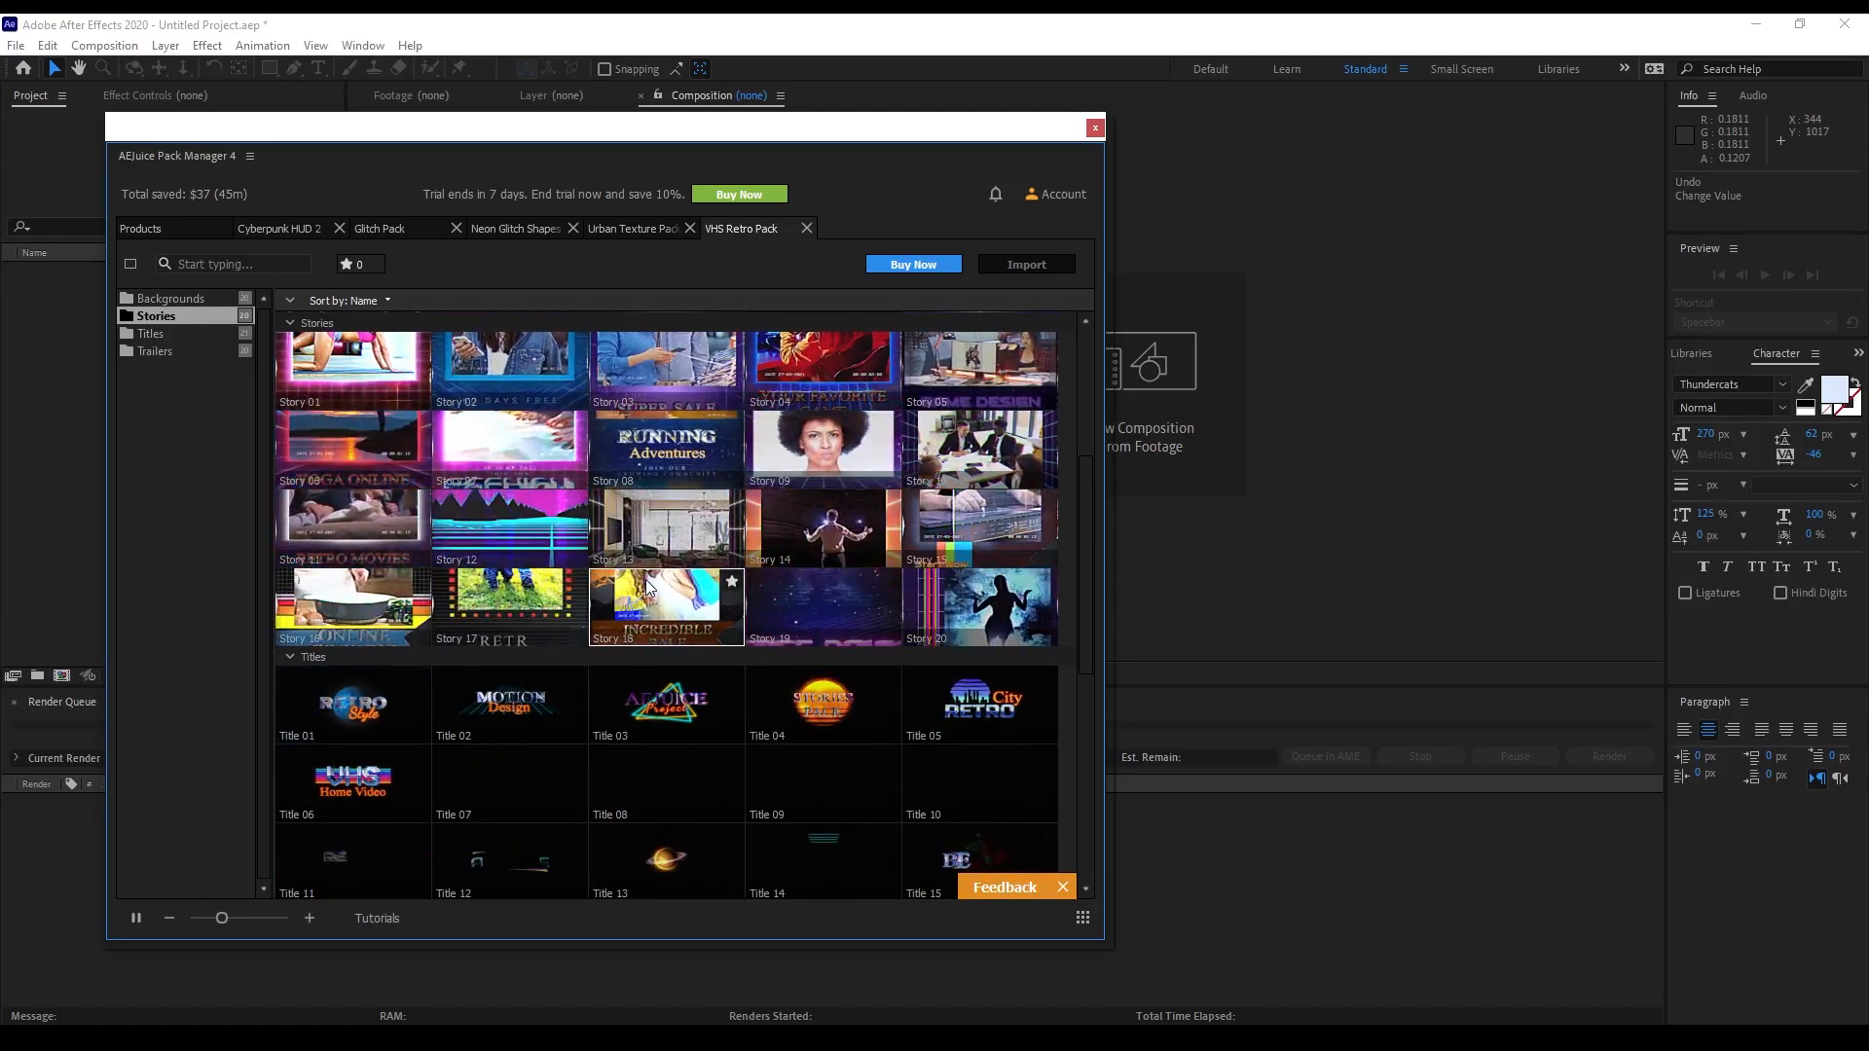
{"action": "left_click", "coordinate": [154, 334]}
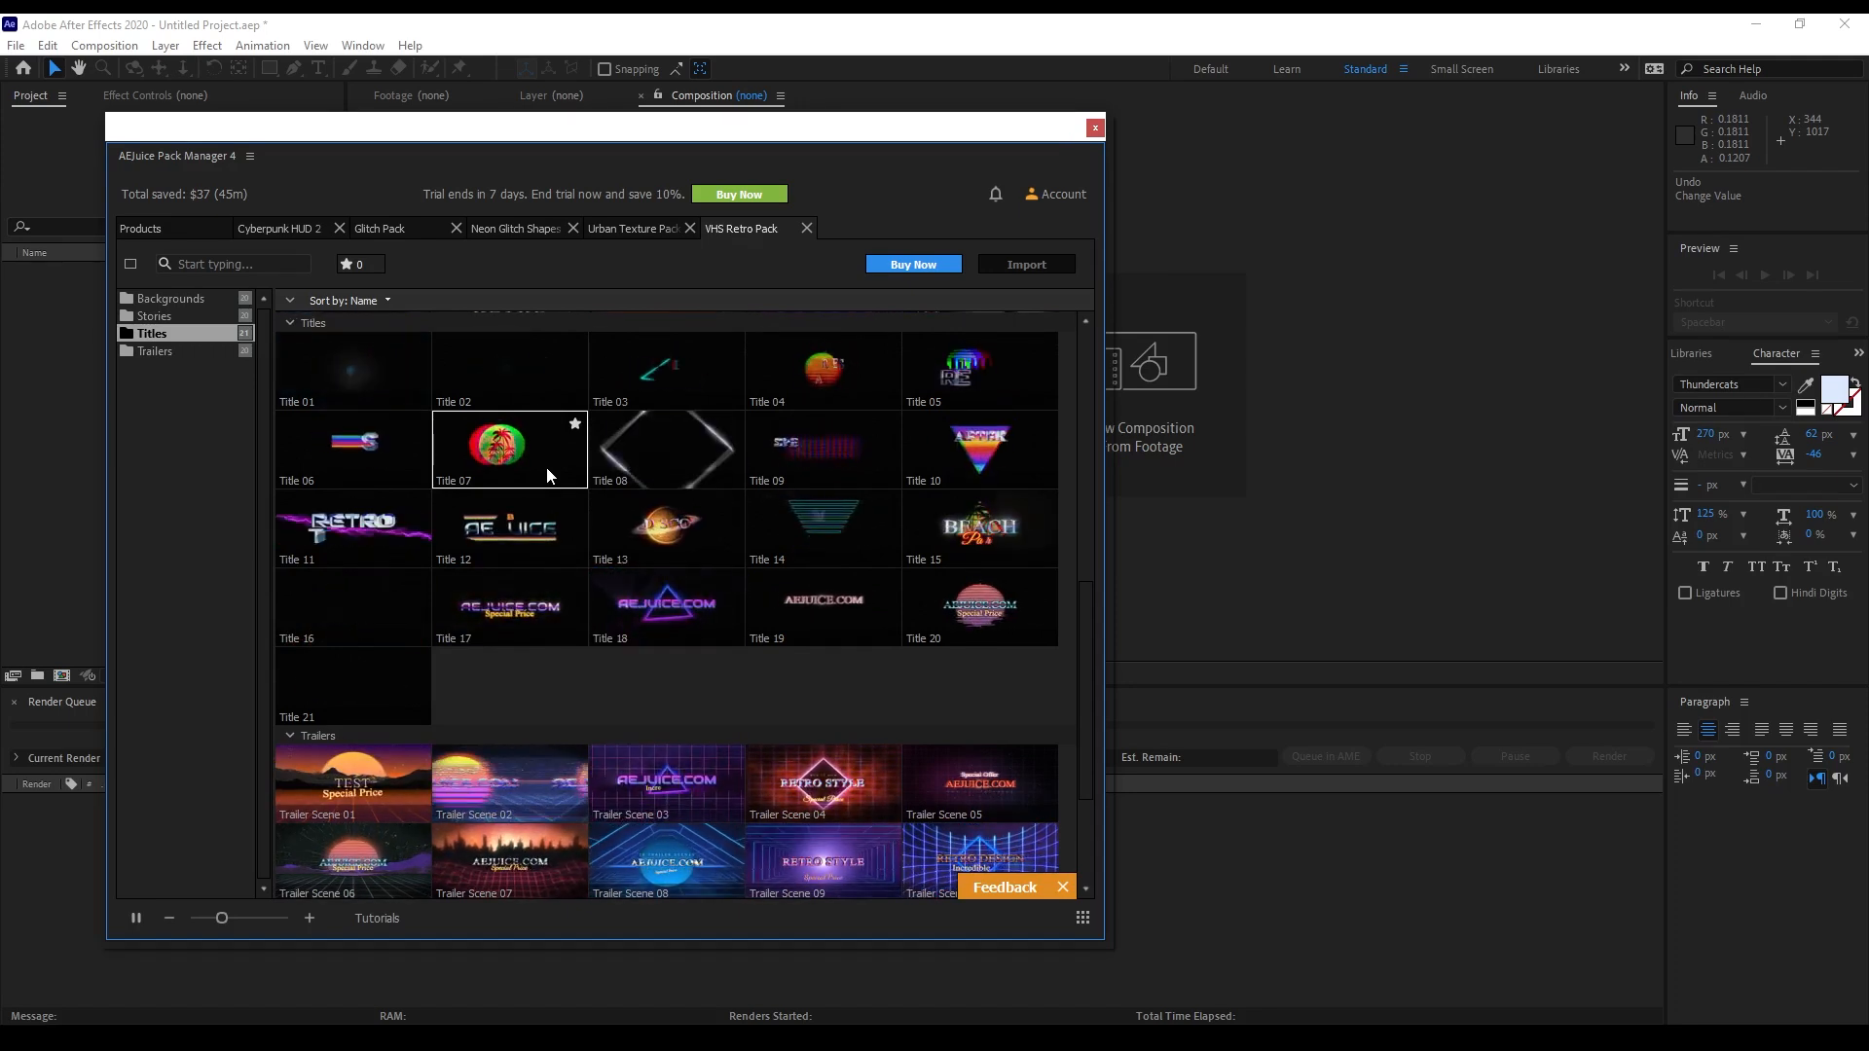
{"action": "scroll", "coordinate": [535, 680], "scroll_direction": "down", "scroll_amount": 3}
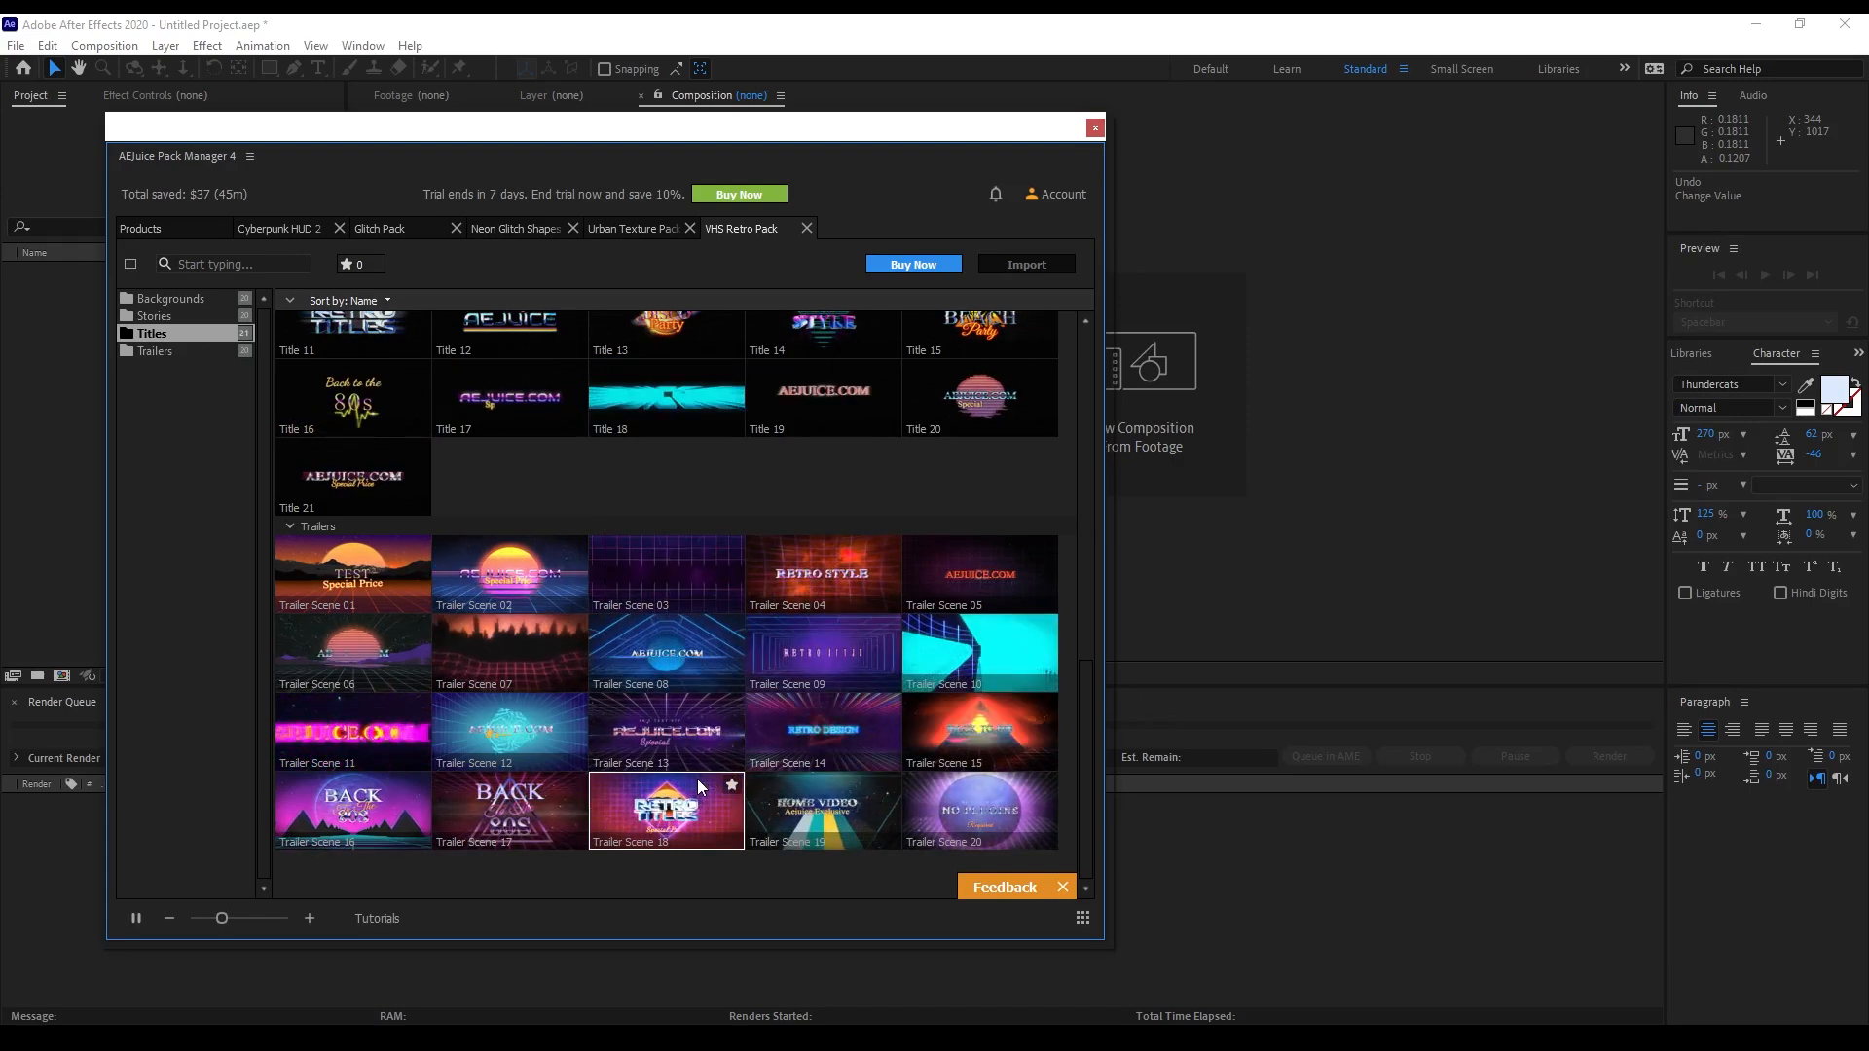
{"action": "scroll", "coordinate": [698, 784], "scroll_direction": "up", "scroll_amount": 2}
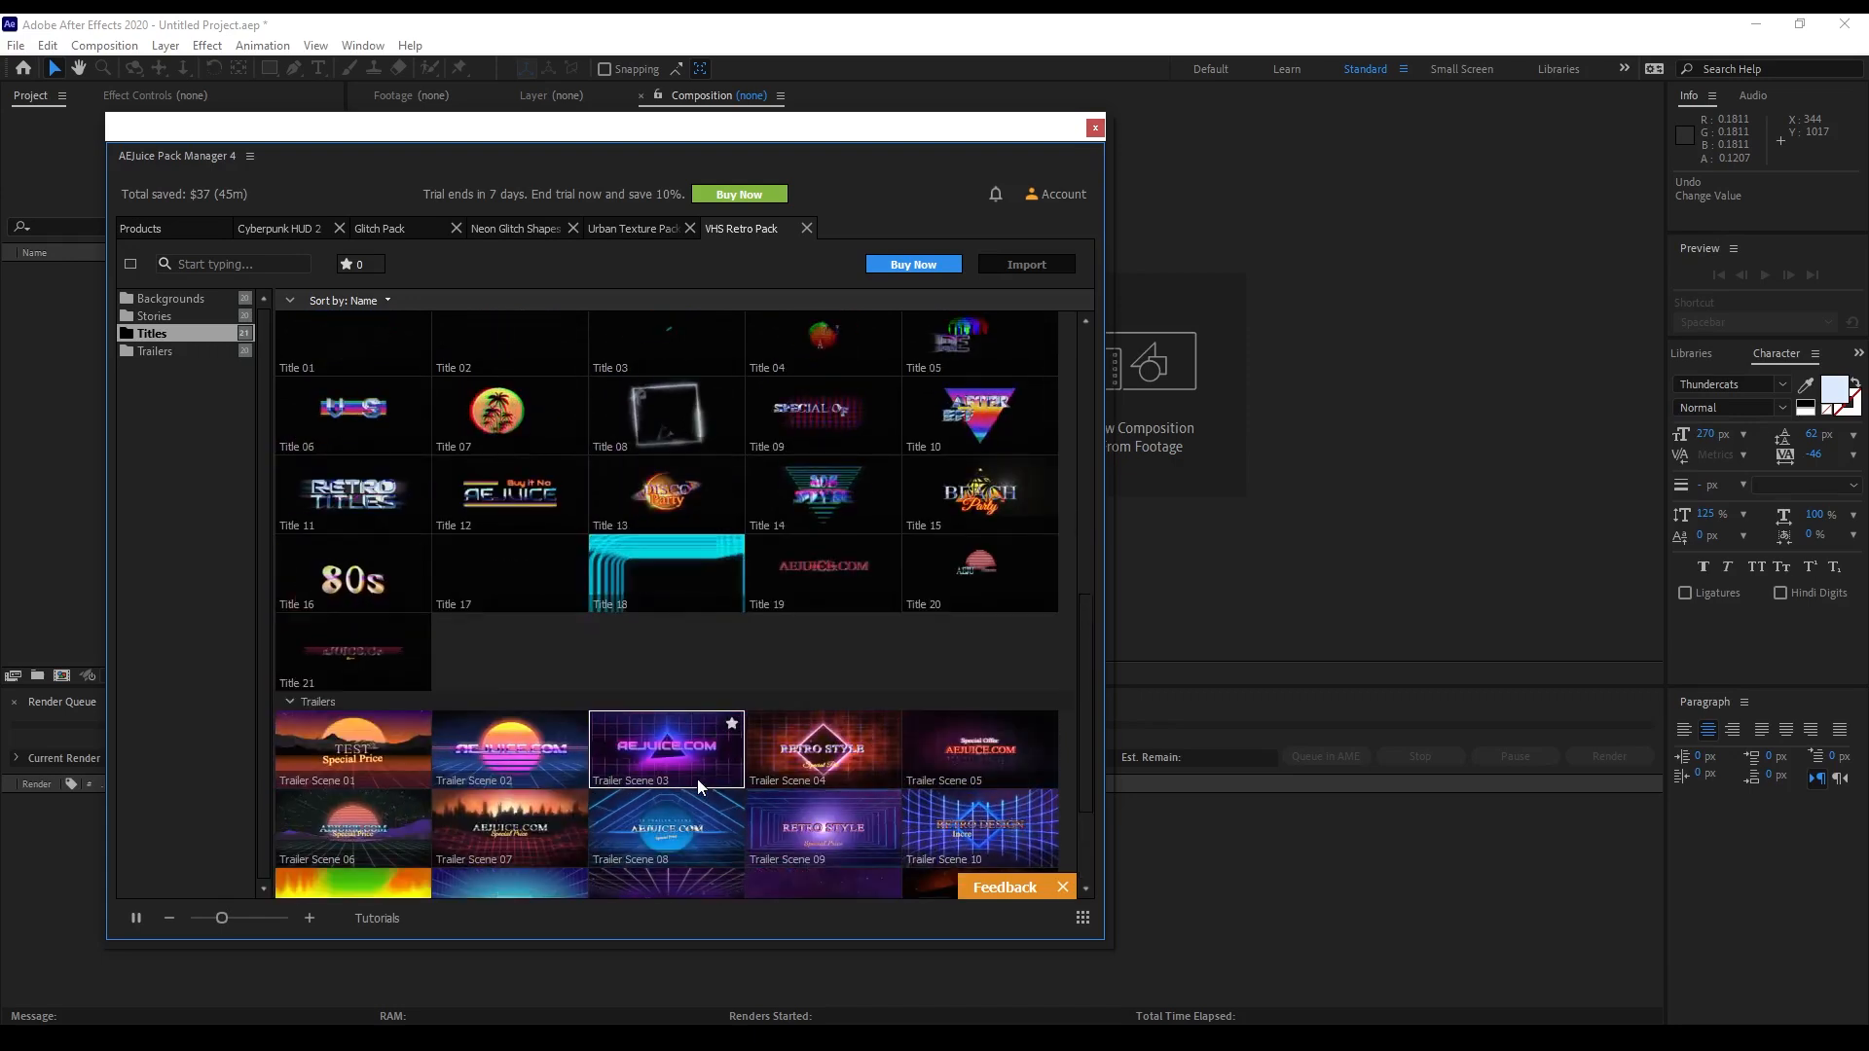
{"action": "scroll", "coordinate": [697, 779], "scroll_direction": "up", "scroll_amount": 1}
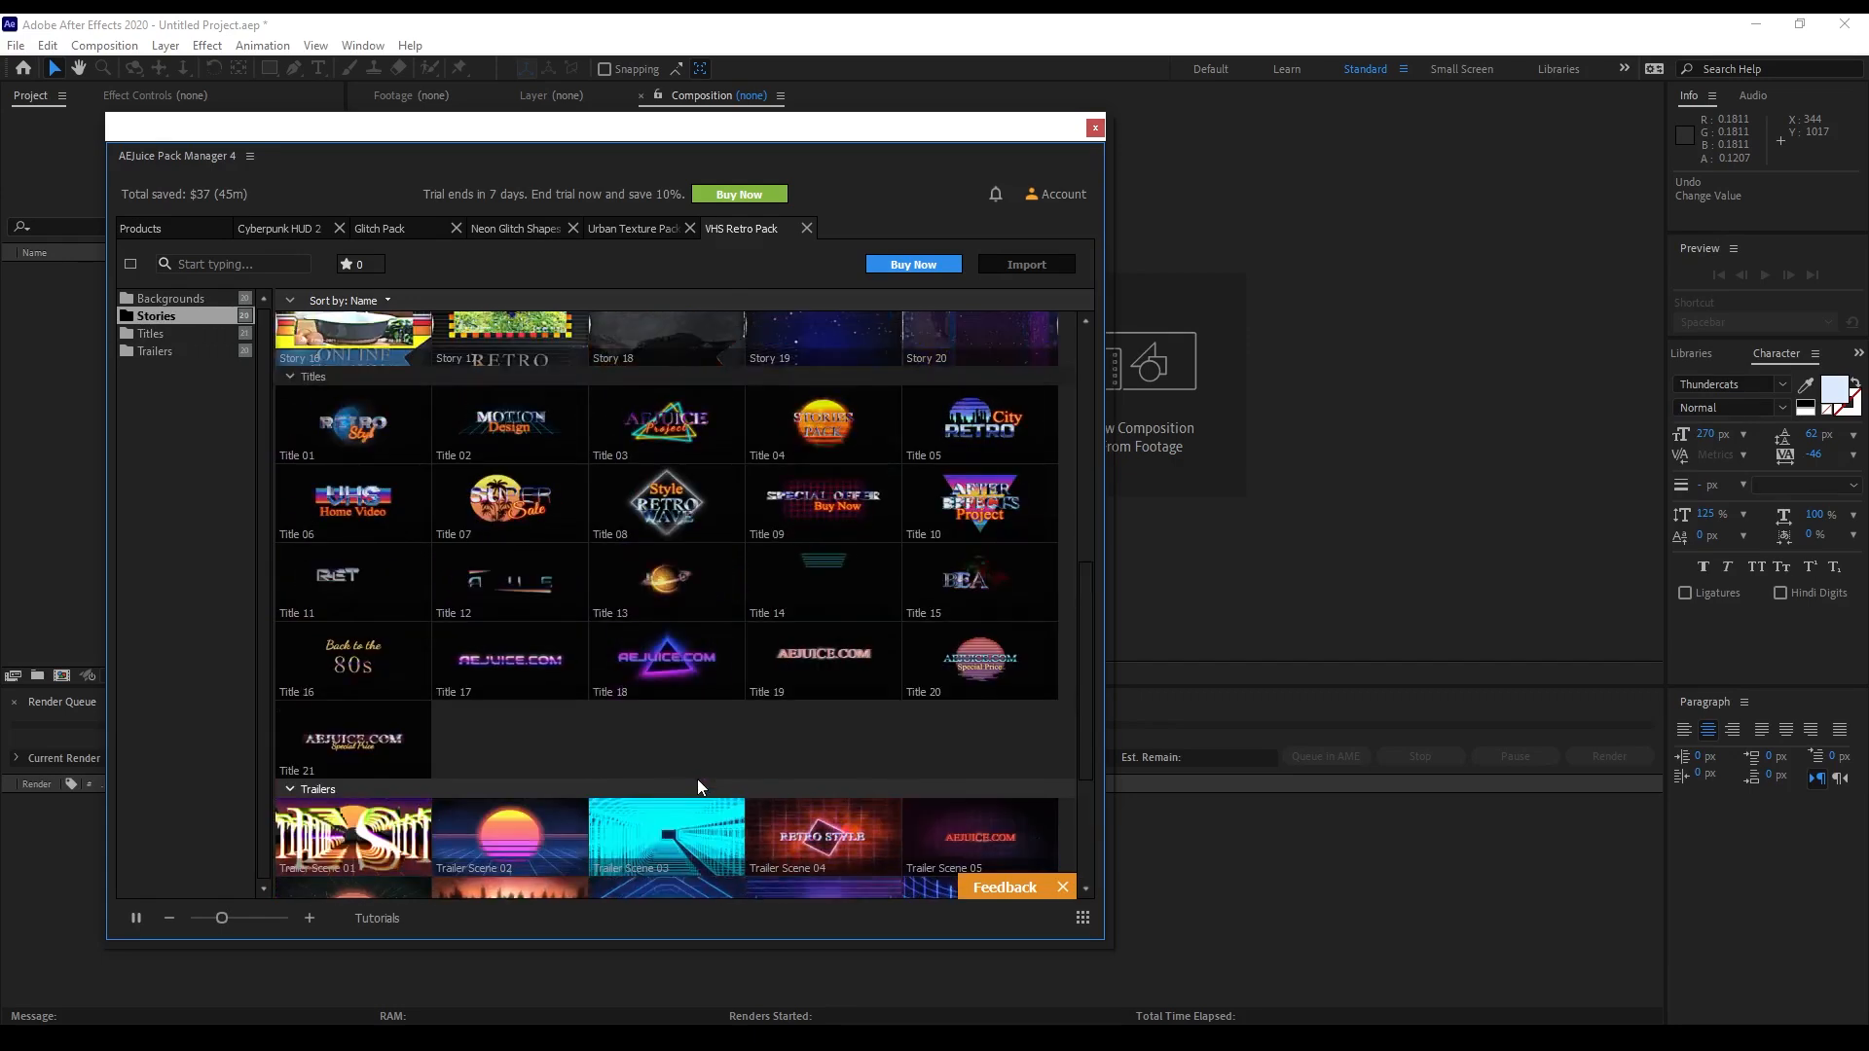
Import the Title 06 template from the VHS Retro Pack and close the Pack Manager
{"action": "left_click", "coordinate": [354, 511]}
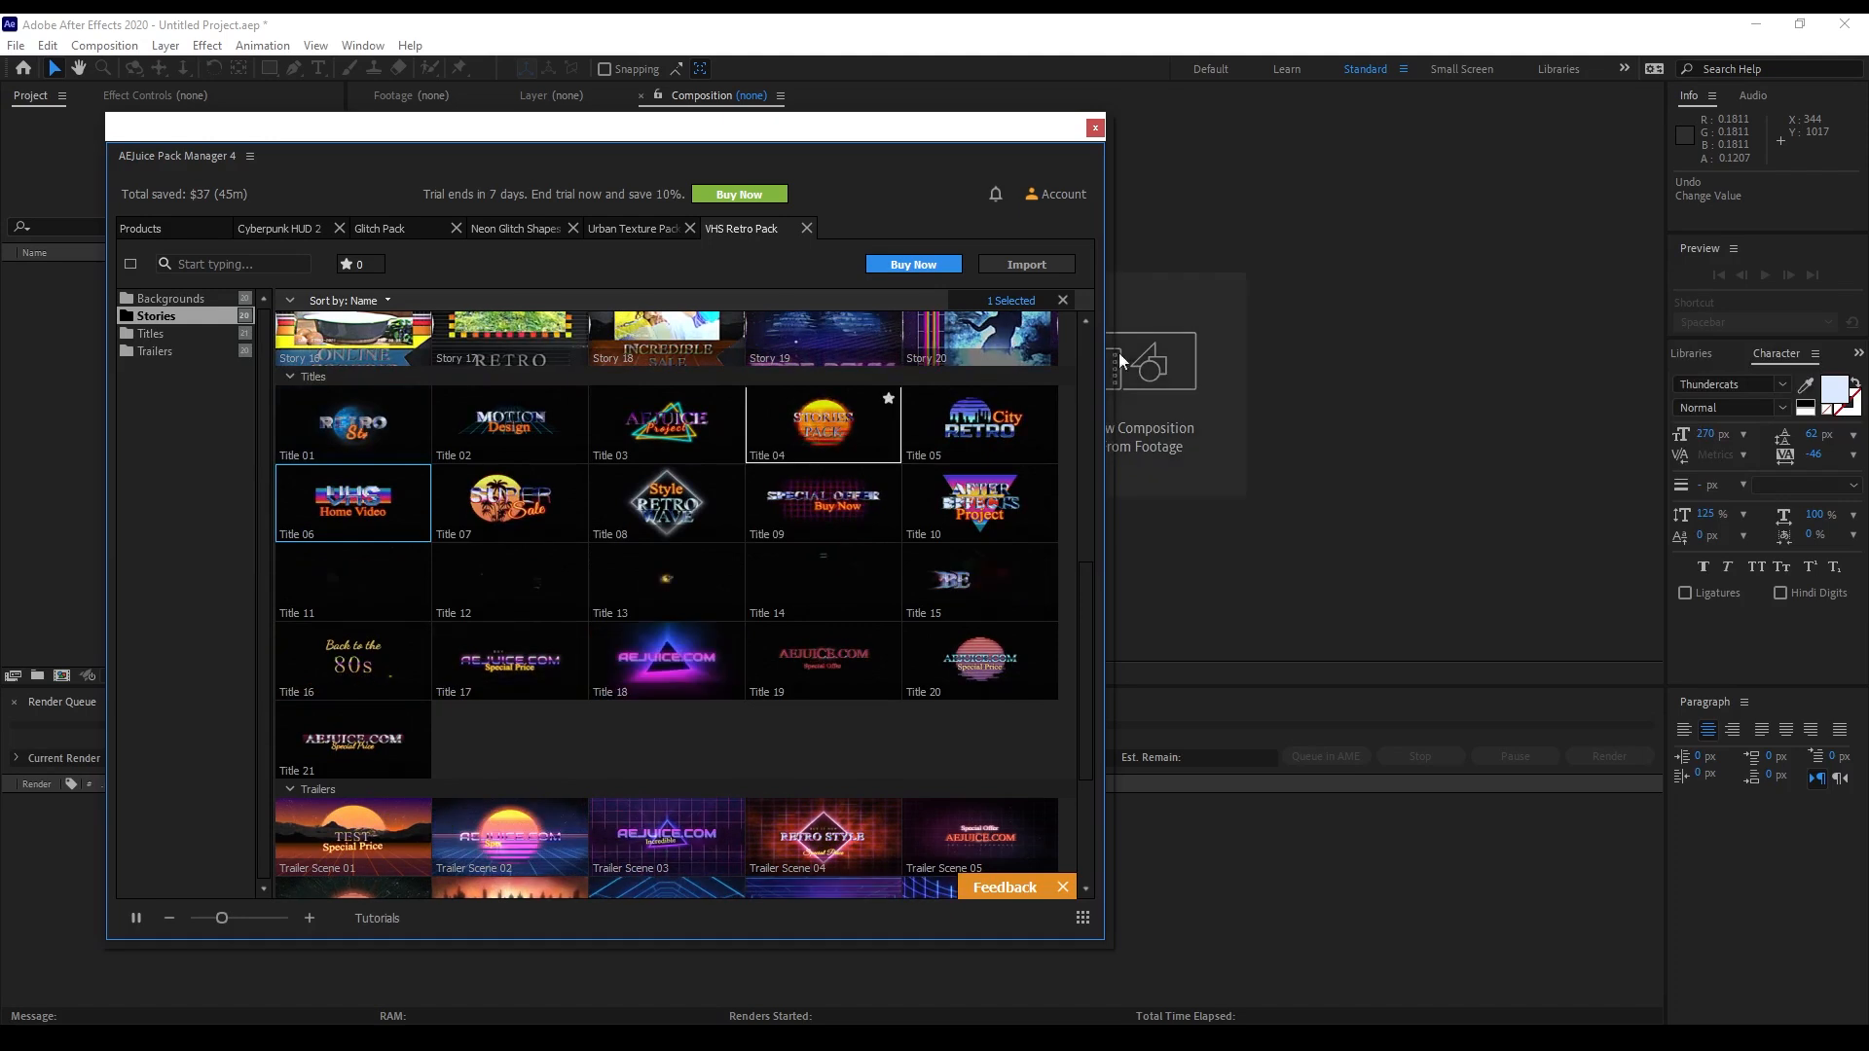
{"action": "left_click", "coordinate": [1040, 275]}
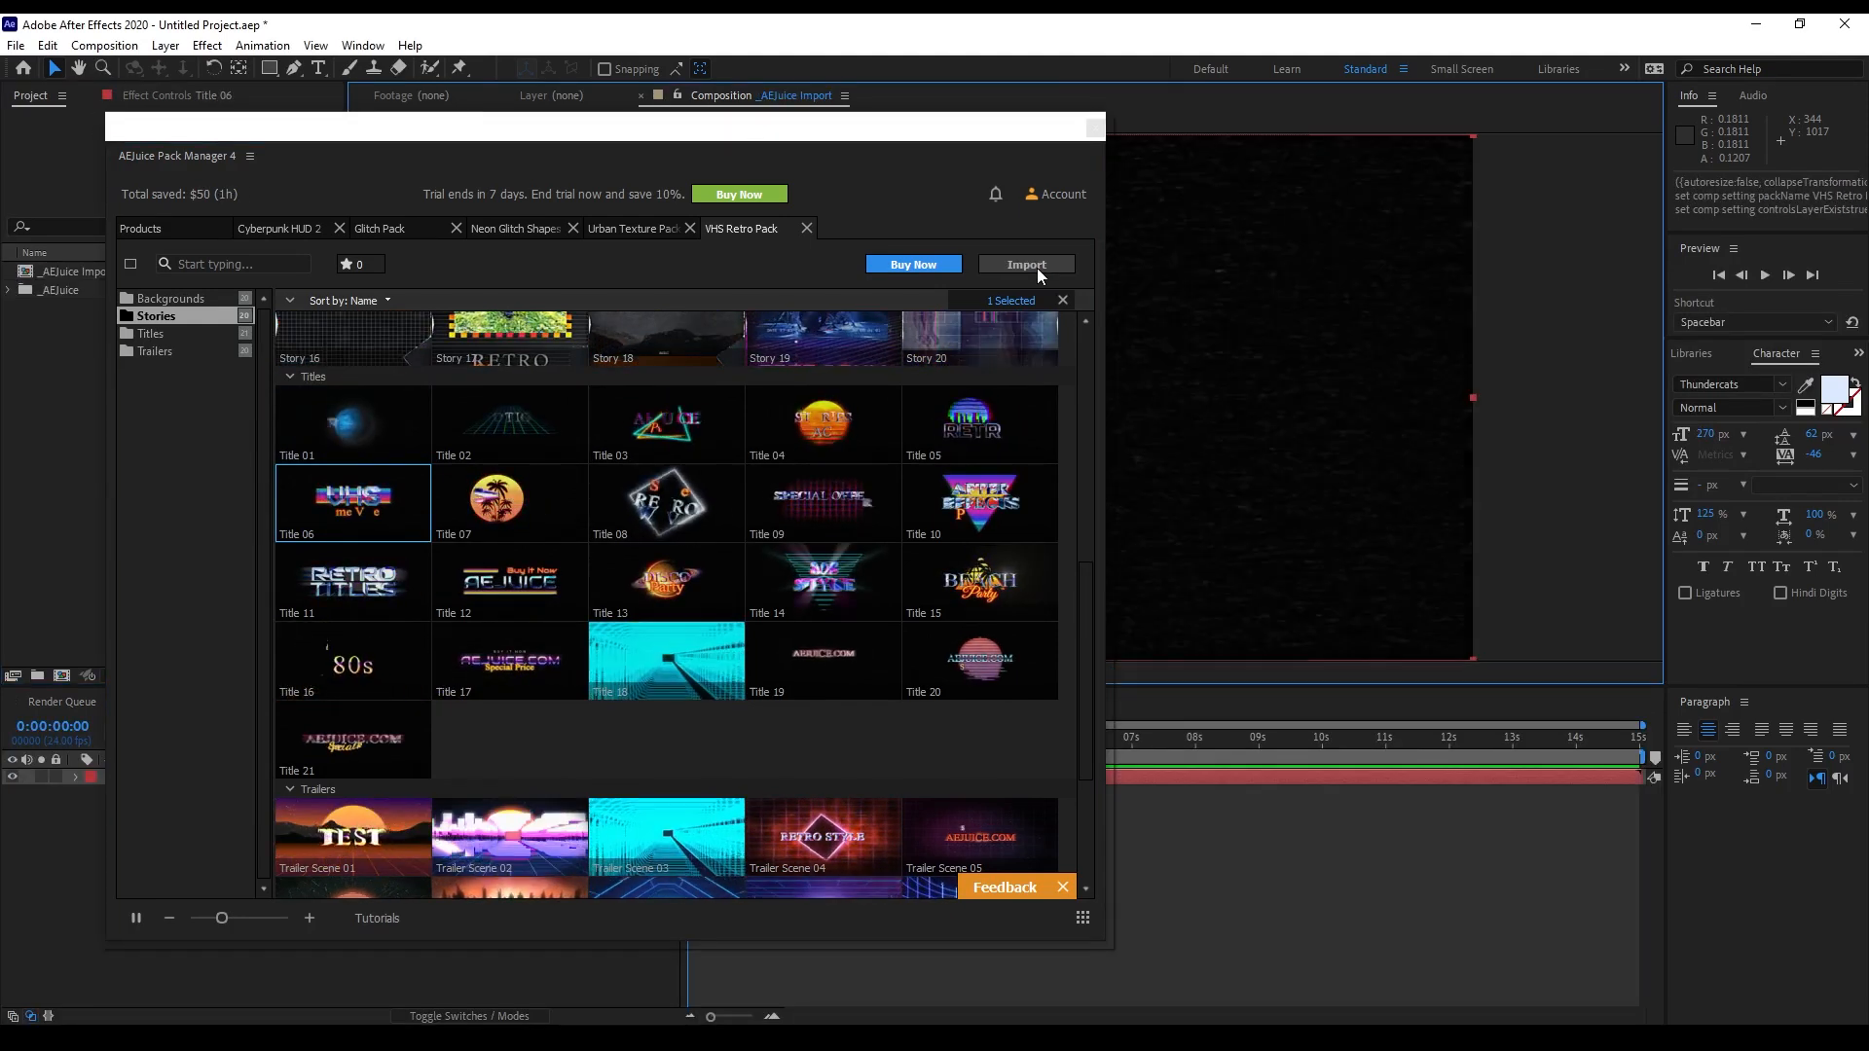
{"action": "left_click", "coordinate": [1095, 129]}
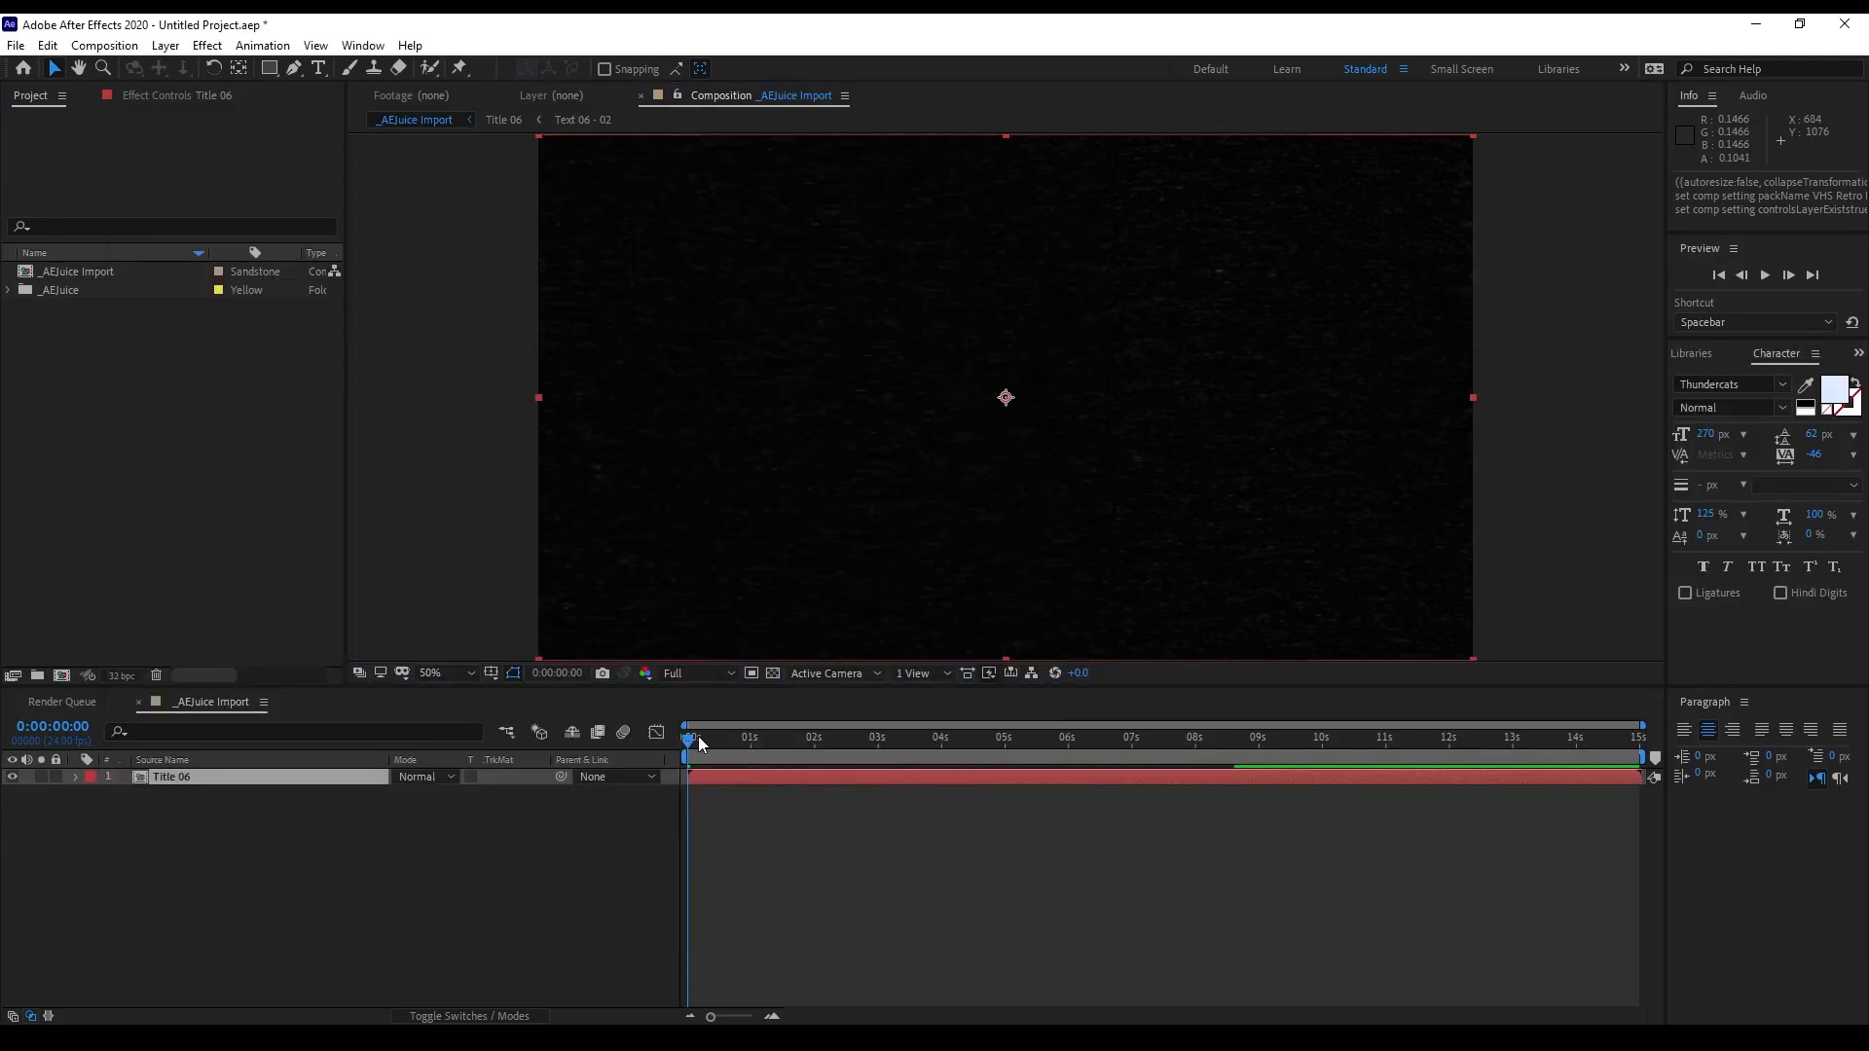
Set the composition preview resolution to Half and play the imported title animation from the start
{"action": "left_click", "coordinate": [705, 673]}
{"action": "left_click", "coordinate": [697, 745]}
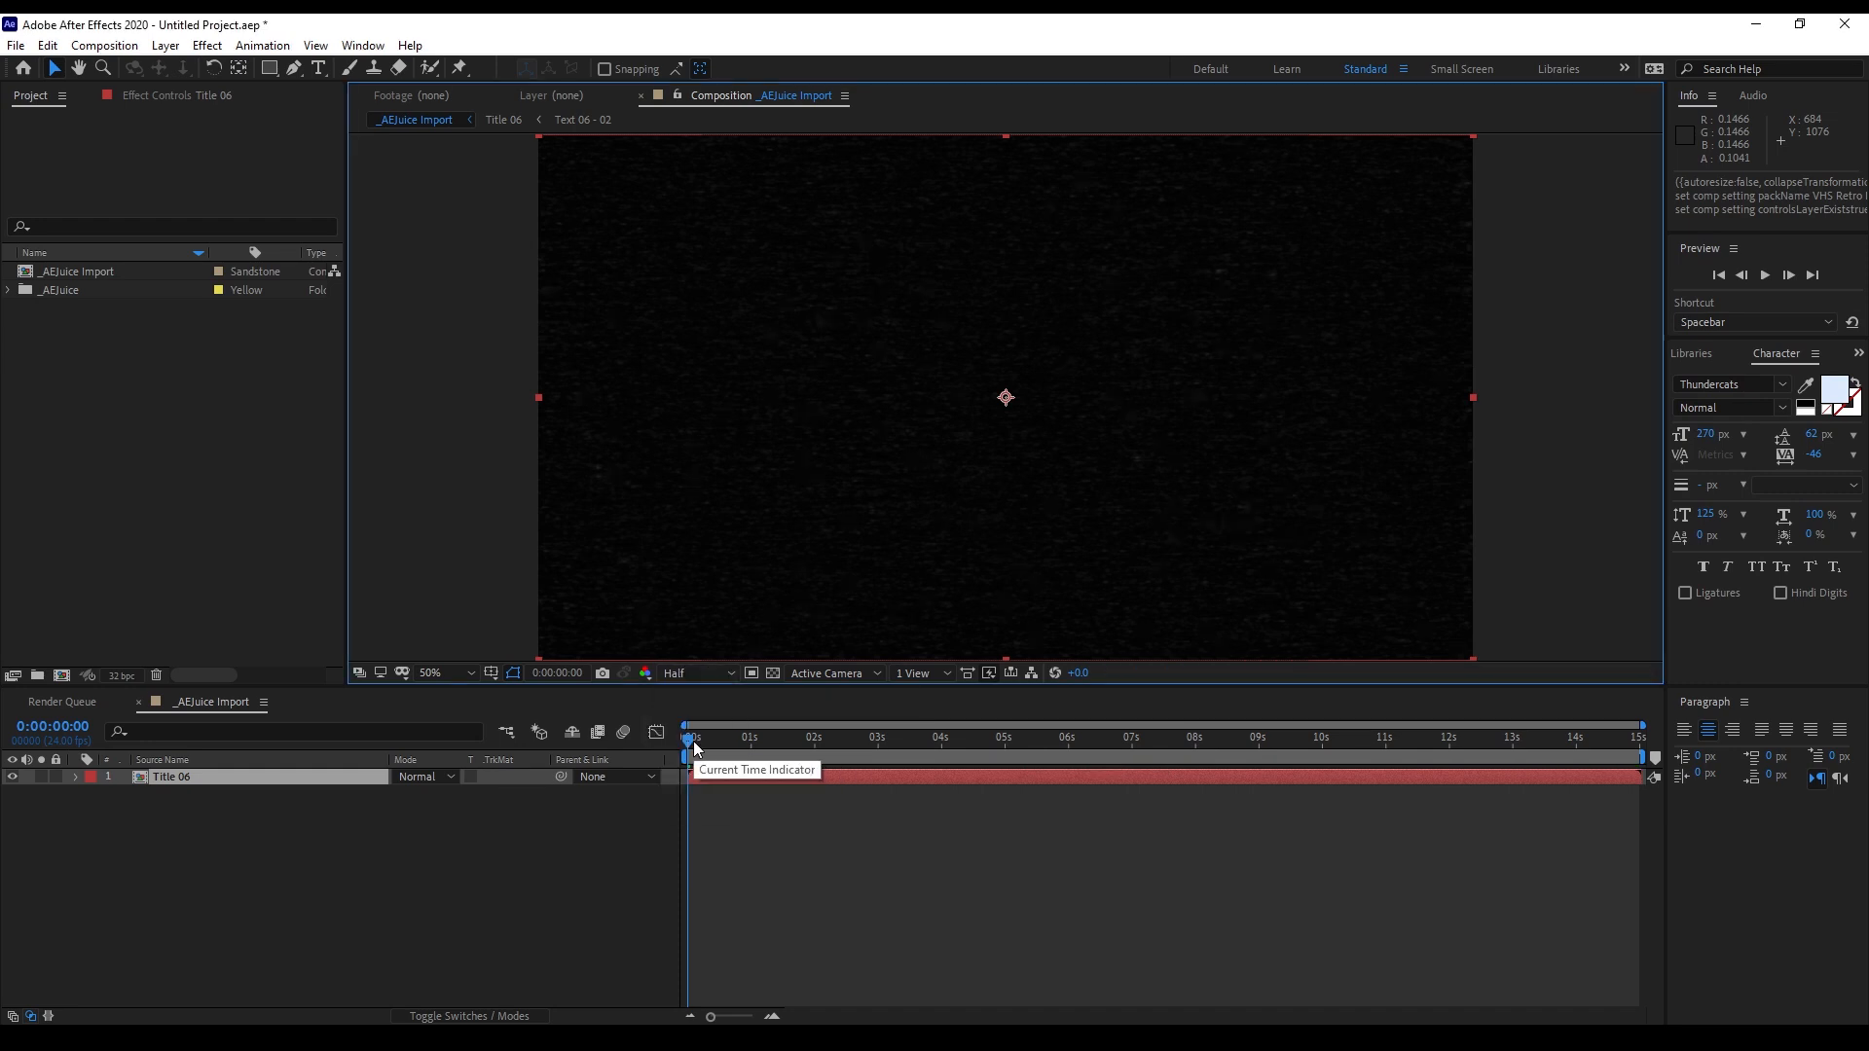
{"action": "left_click", "coordinate": [688, 742]}
{"action": "key", "text": "space"}
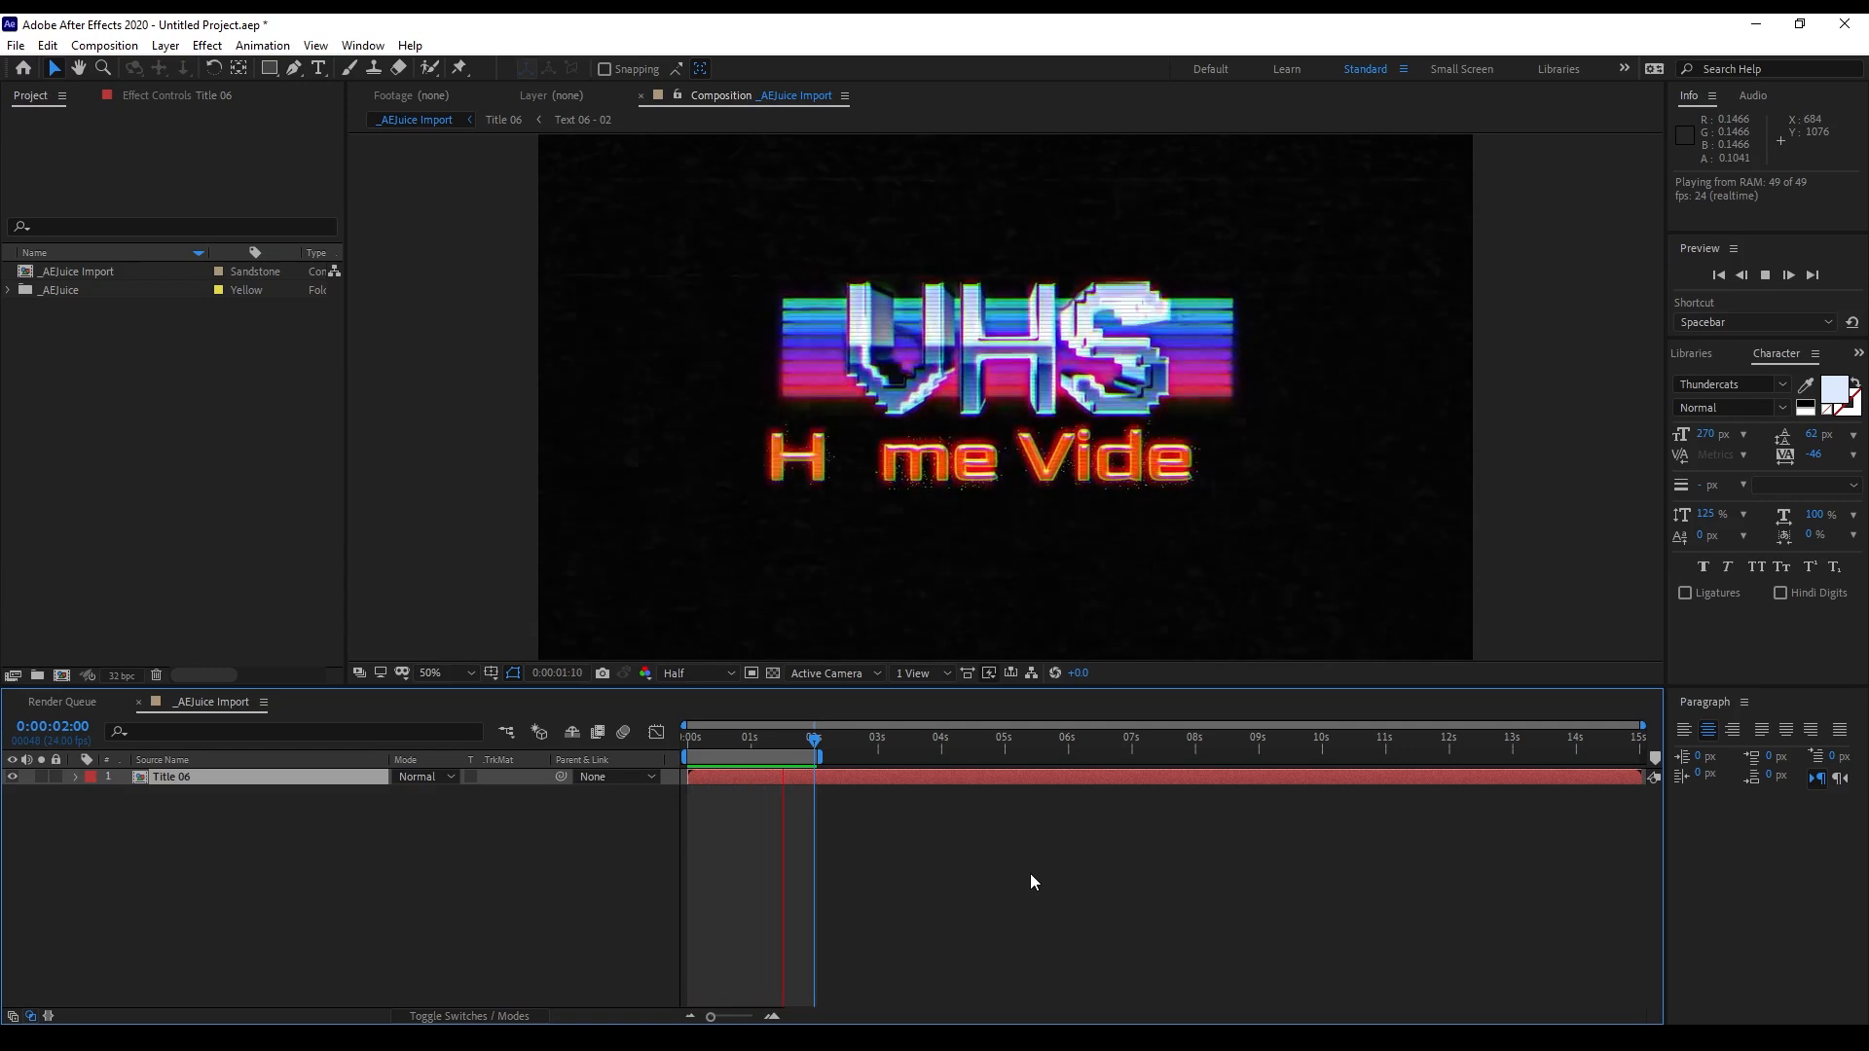
{"action": "key", "text": "space"}
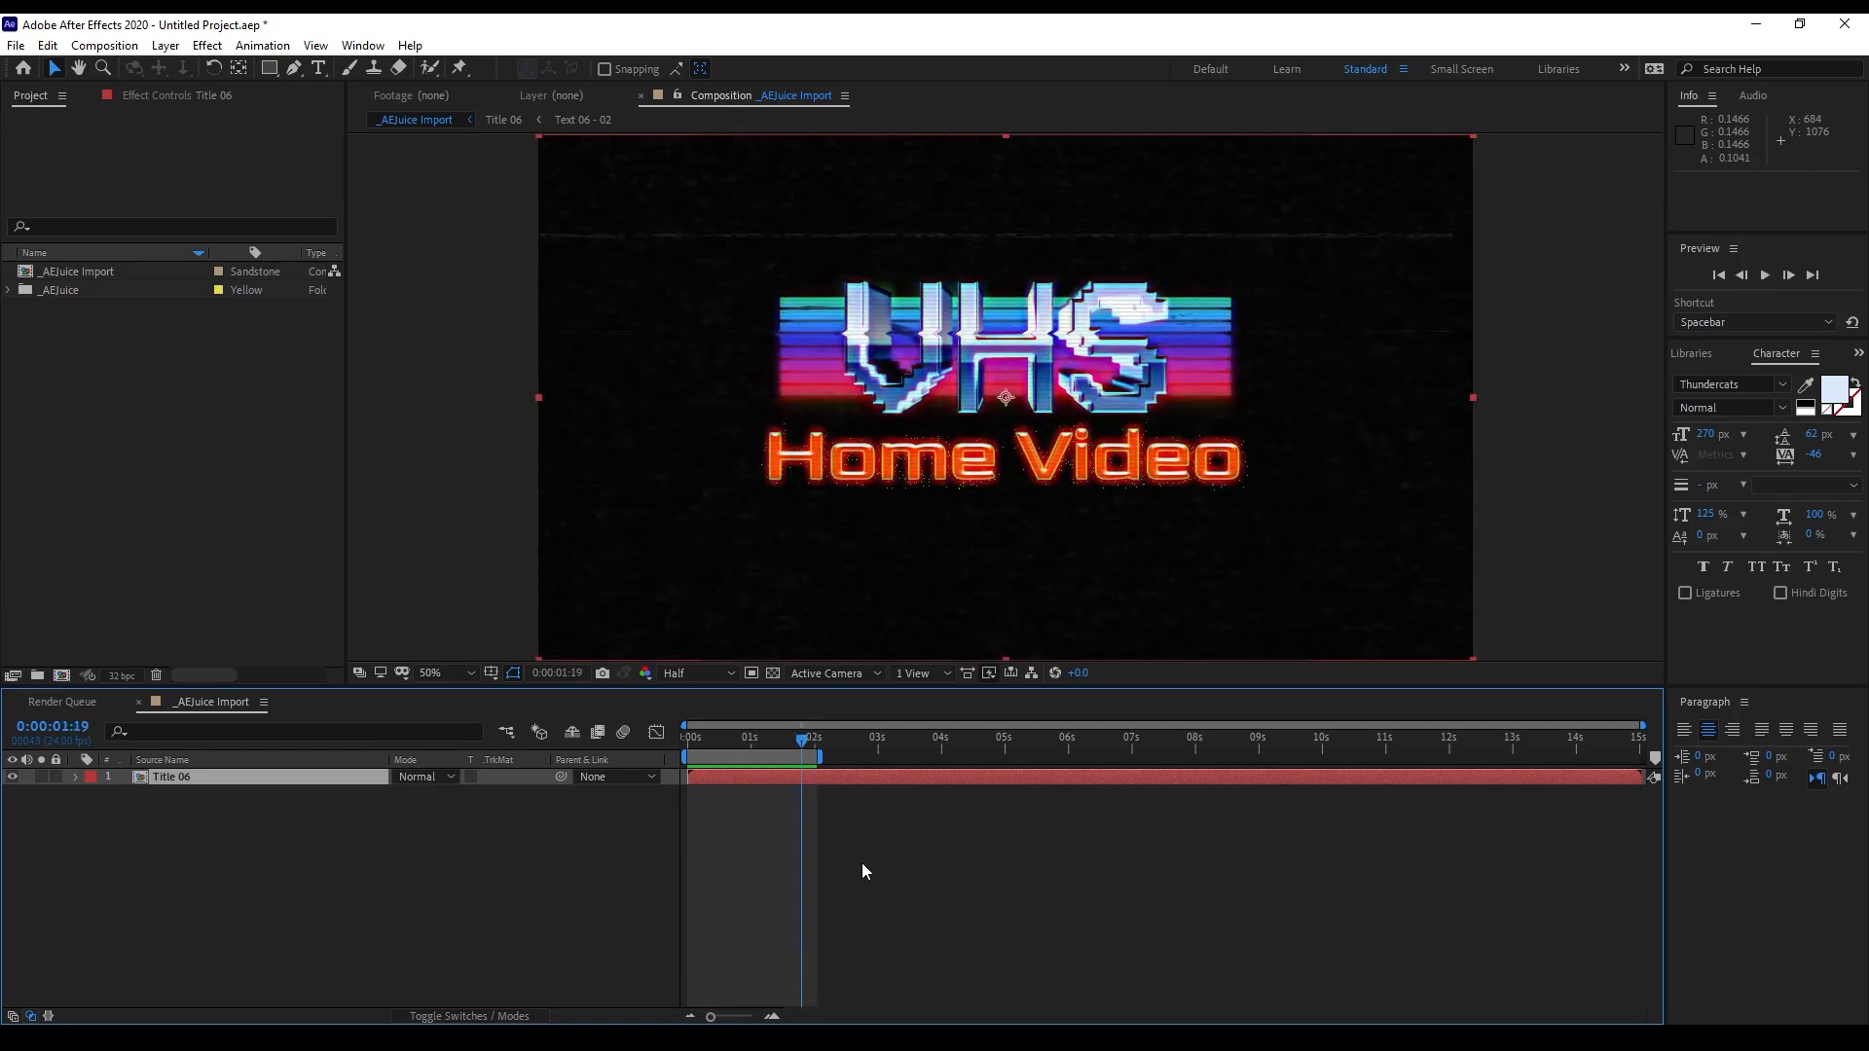
Open the Title 06 composition and display the effect controls of its Controls layer
{"action": "double_click", "coordinate": [143, 775]}
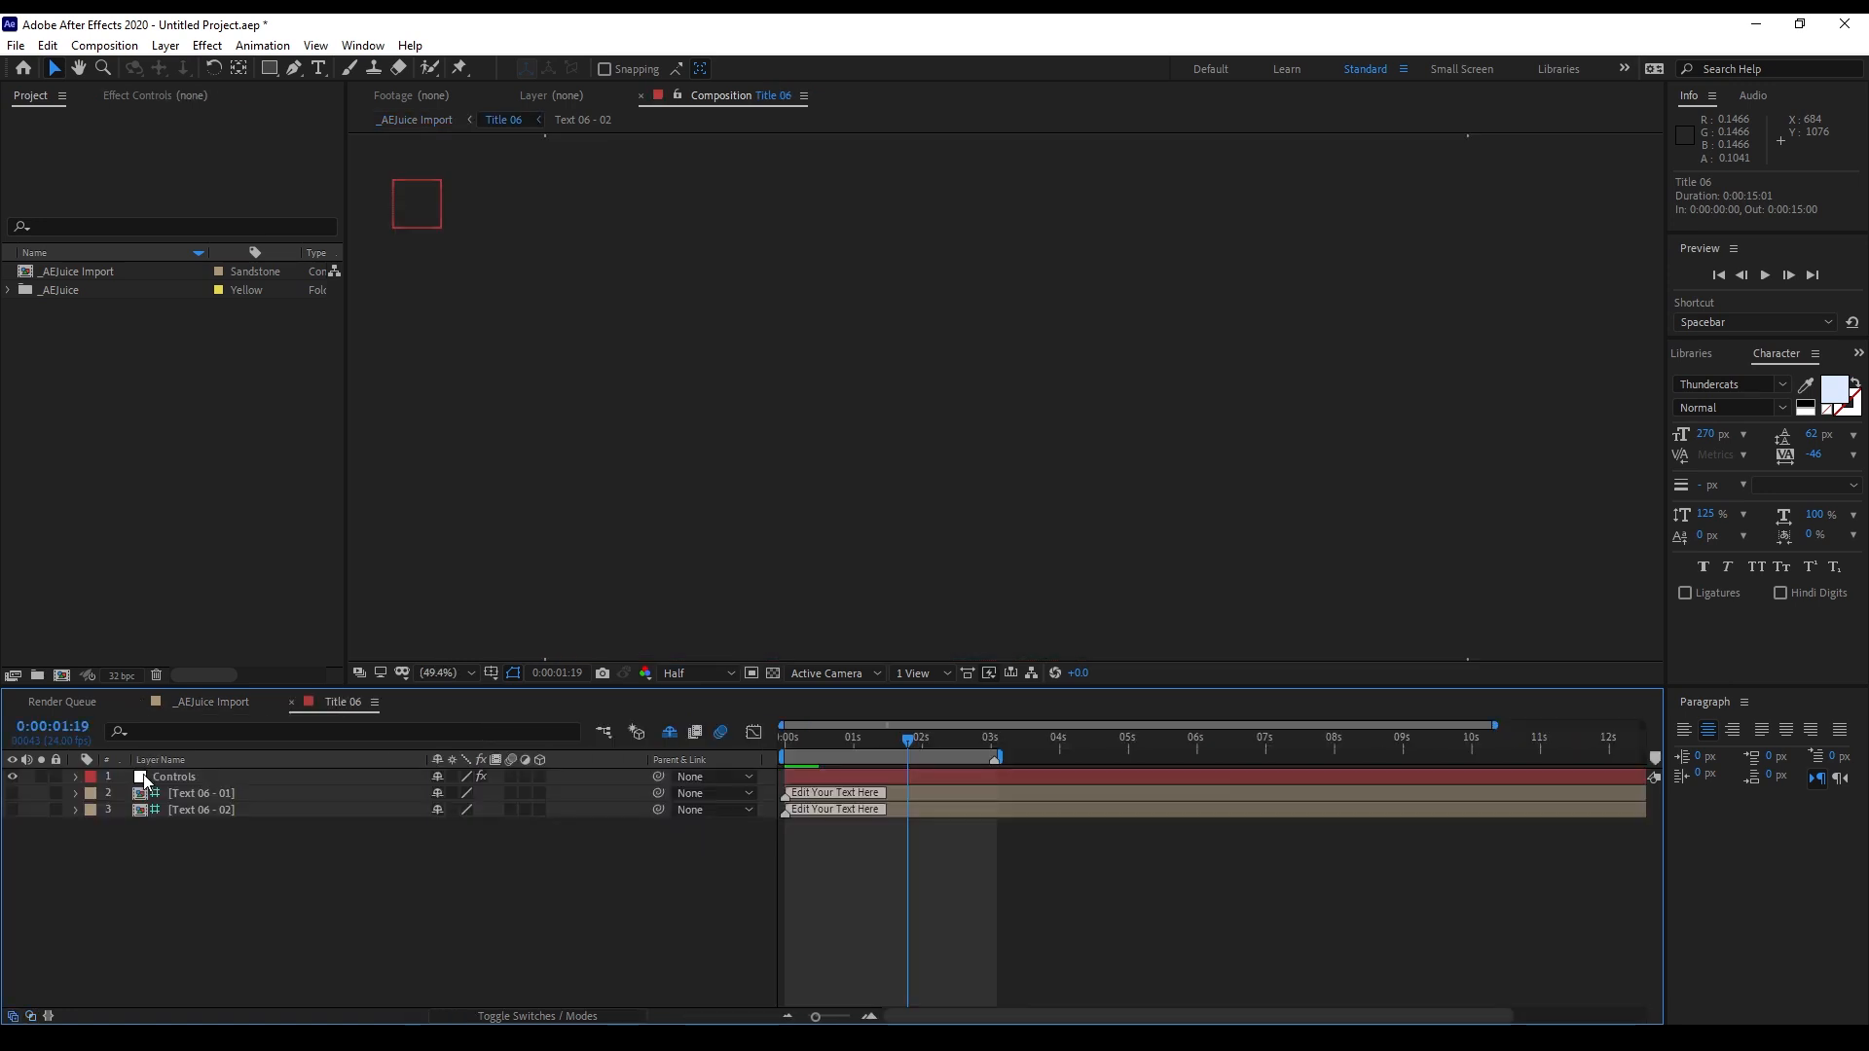
{"action": "left_click", "coordinate": [174, 779]}
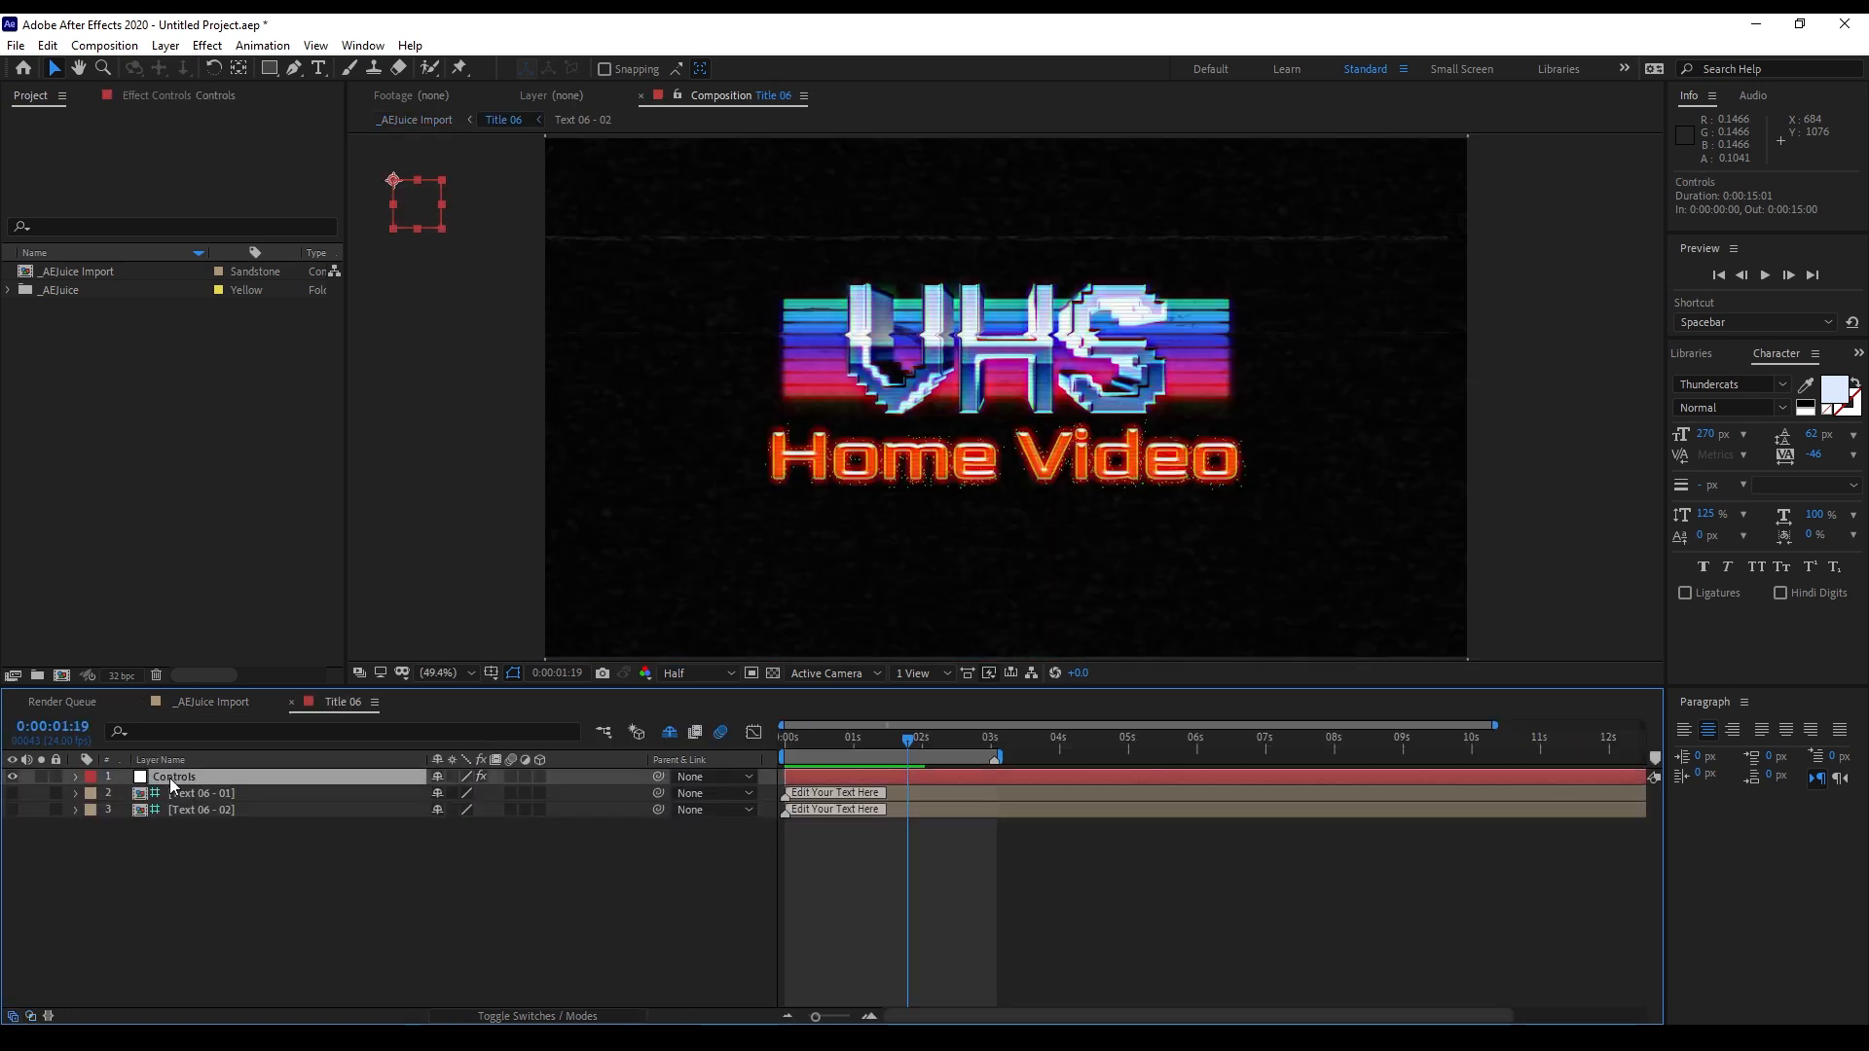
{"action": "left_click", "coordinate": [175, 96]}
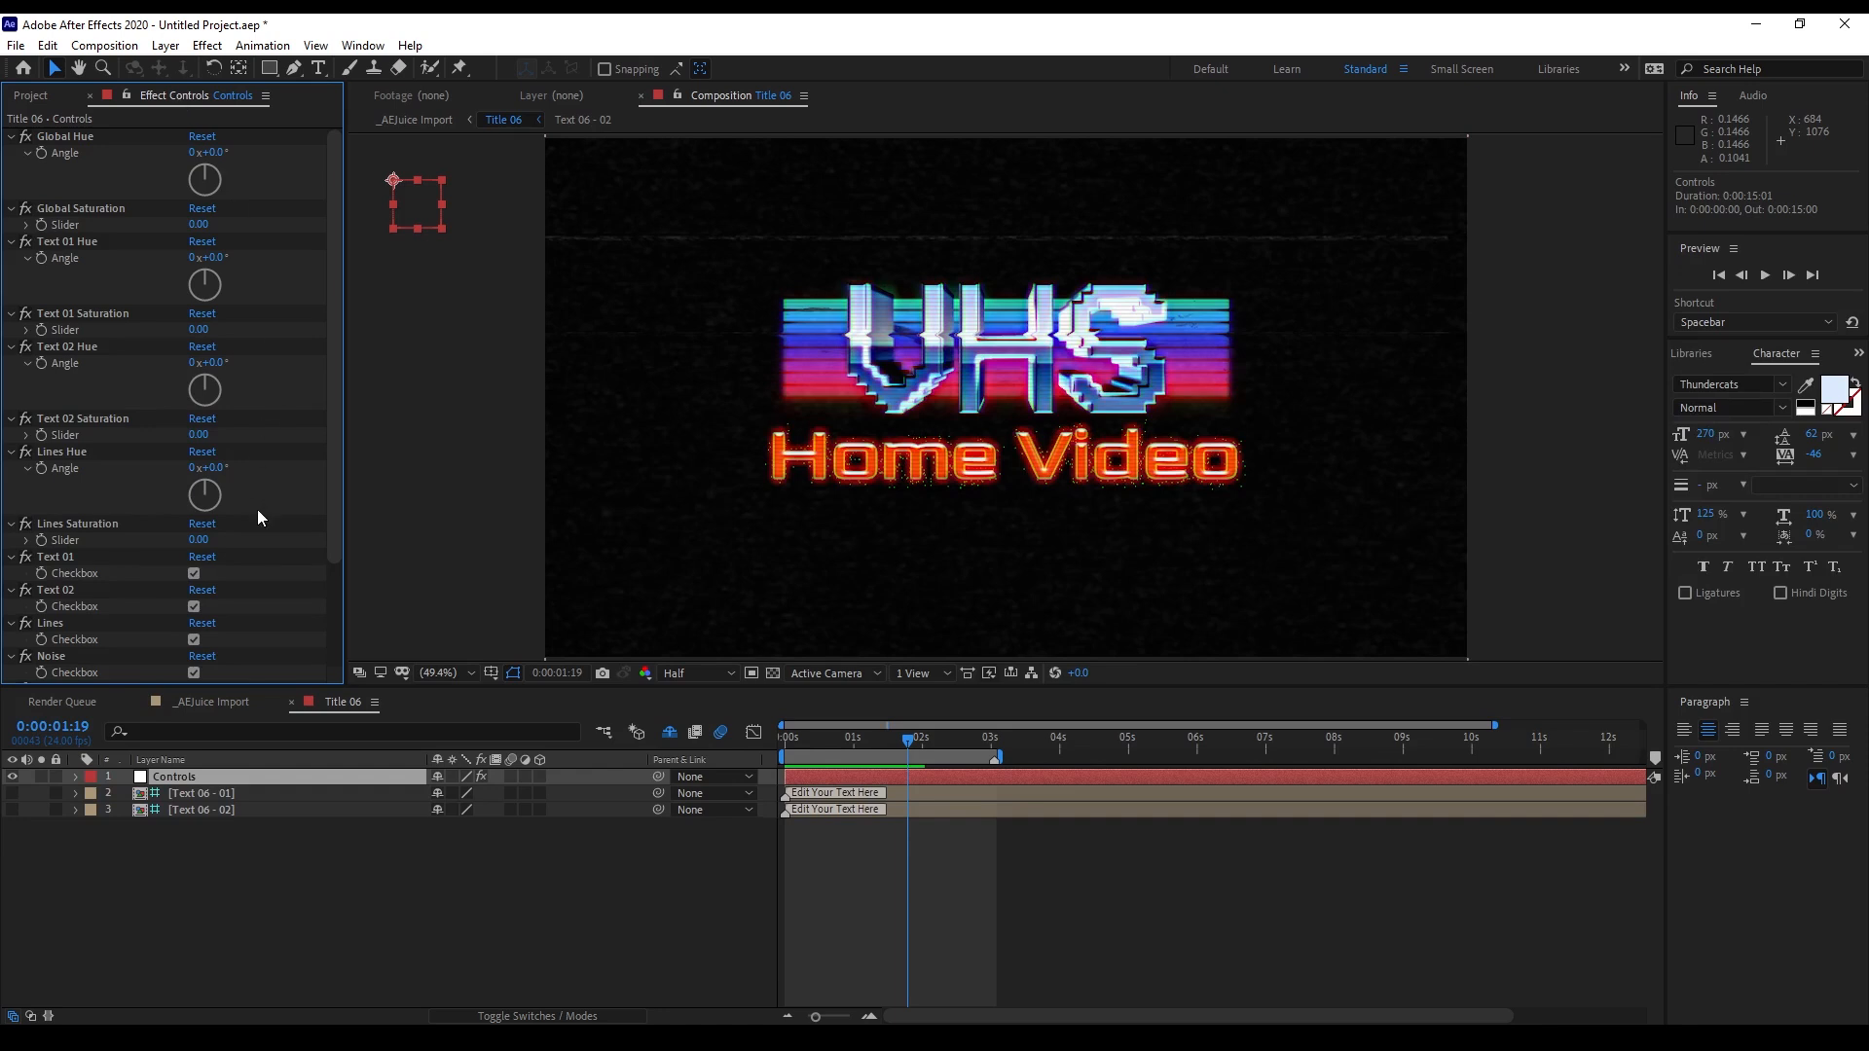
{"action": "scroll", "coordinate": [226, 576], "scroll_direction": "down", "scroll_amount": 3}
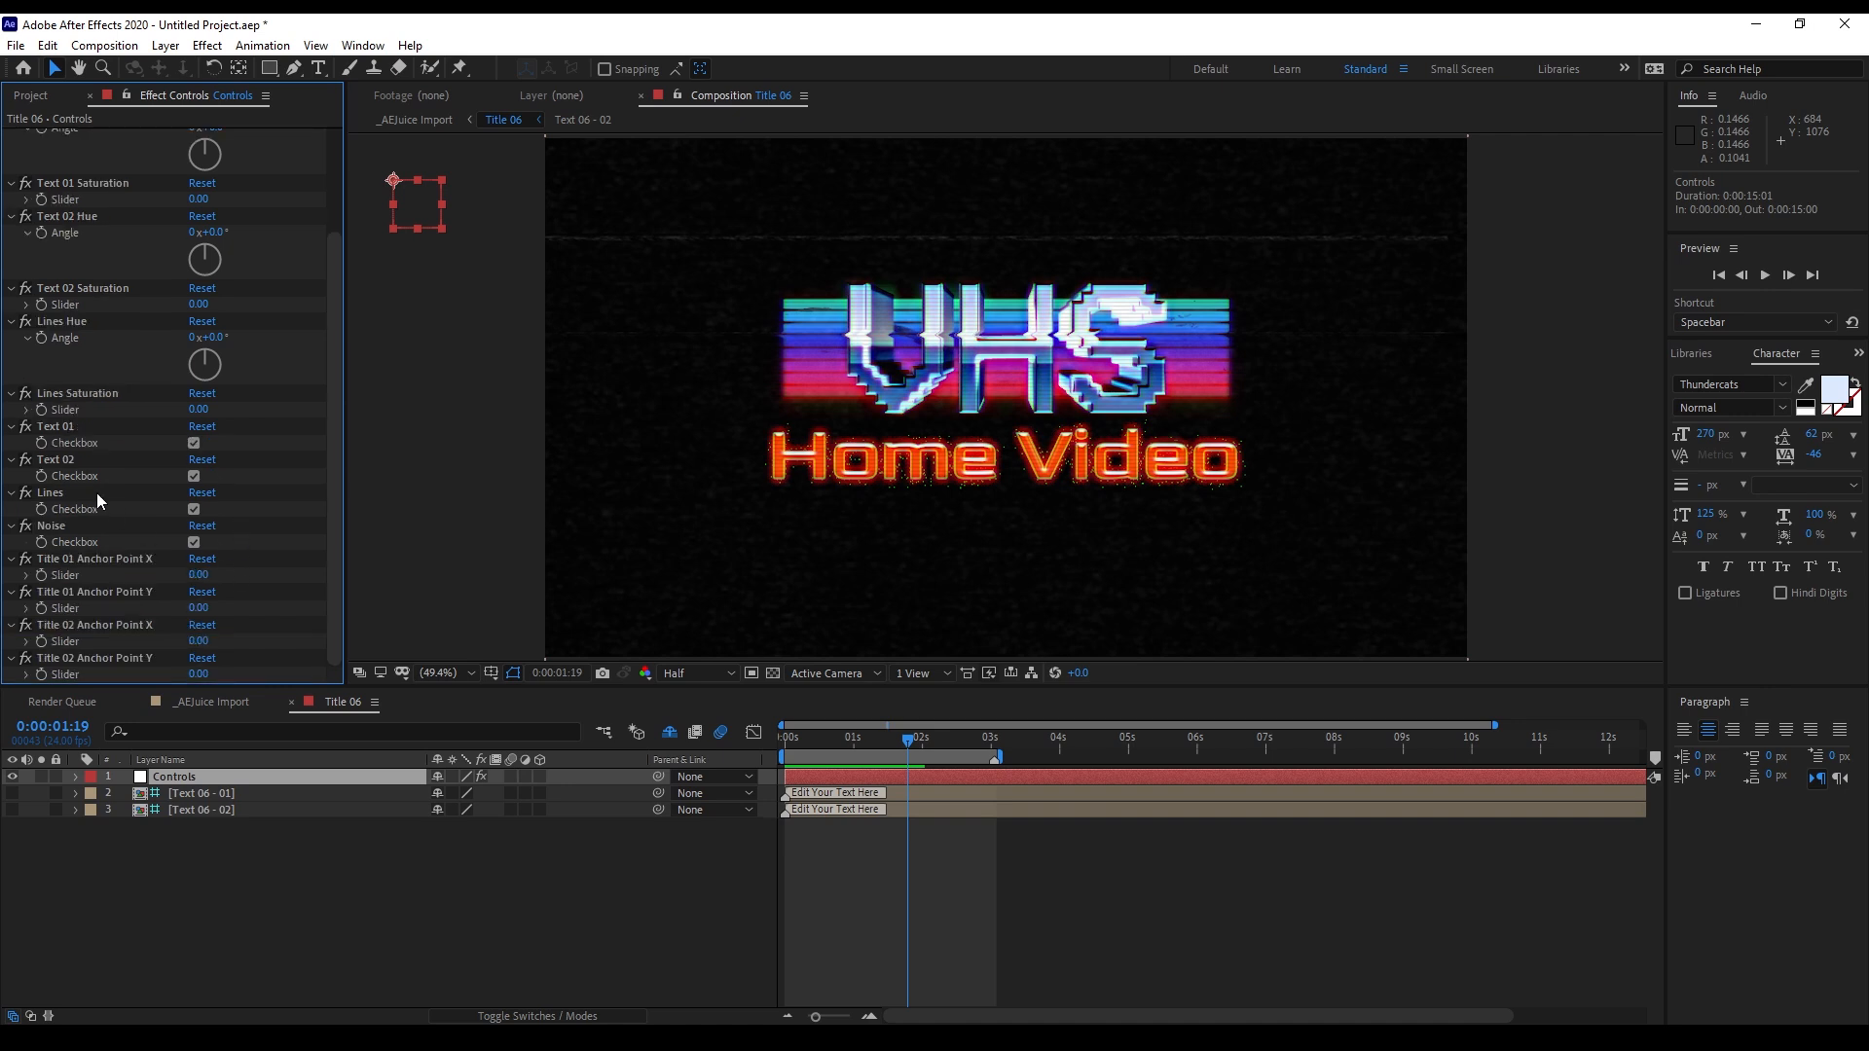
Switch the Noise, Lines and Text 01 options of the Controls layer off and back on, one after another
{"action": "left_click", "coordinate": [195, 543]}
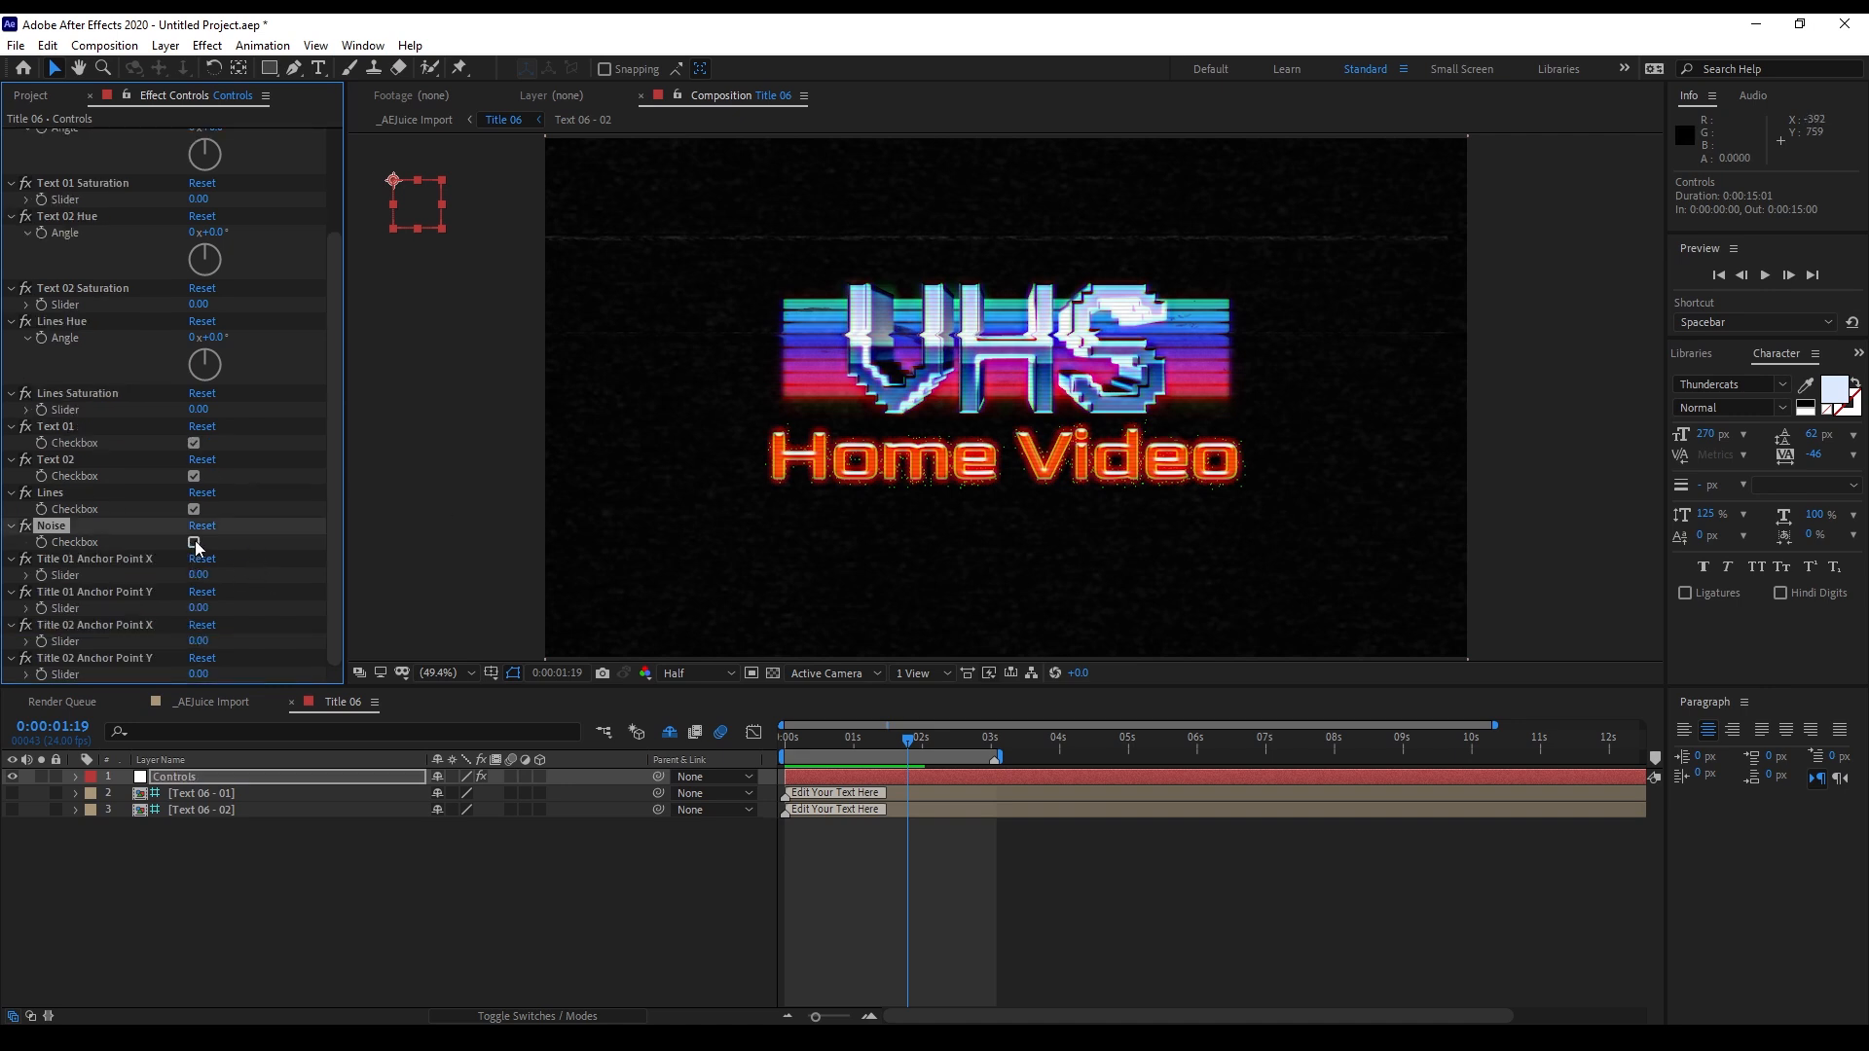
{"action": "left_click", "coordinate": [195, 542]}
{"action": "left_click", "coordinate": [195, 510]}
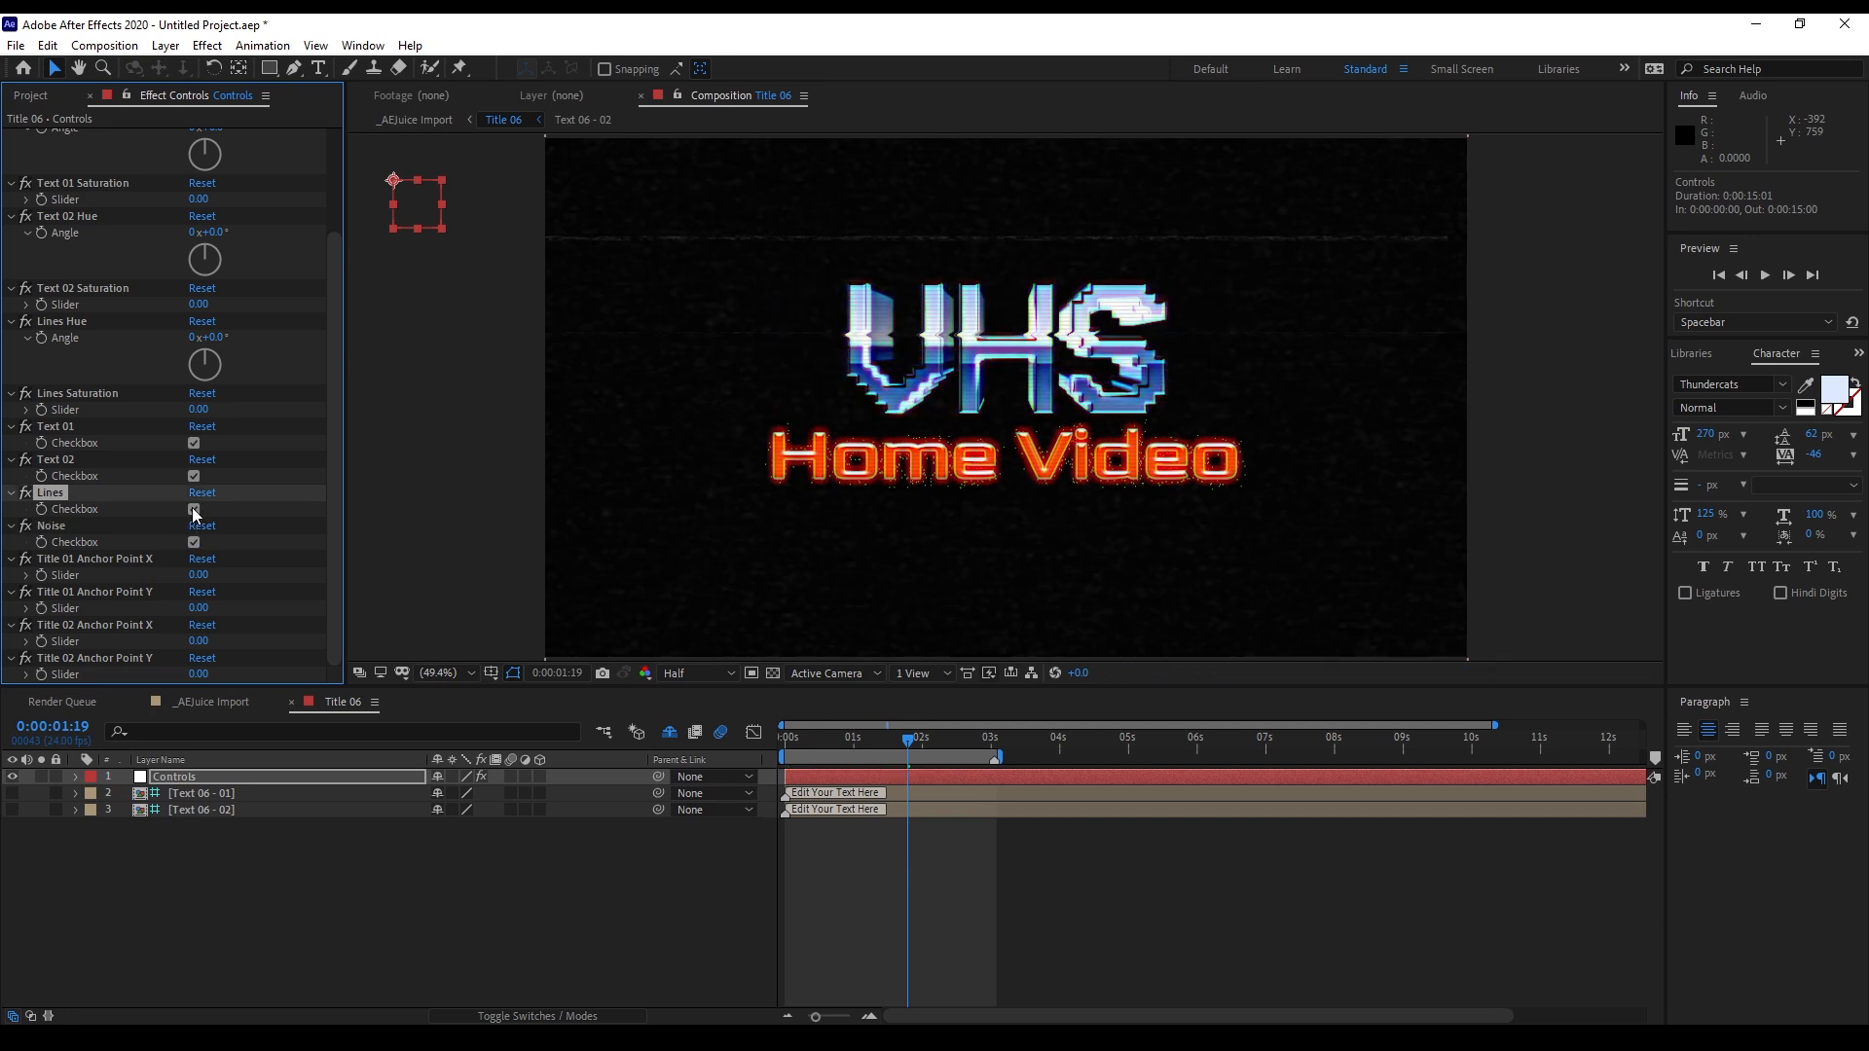
{"action": "left_click", "coordinate": [195, 510]}
{"action": "left_click", "coordinate": [197, 444]}
{"action": "left_click", "coordinate": [197, 444]}
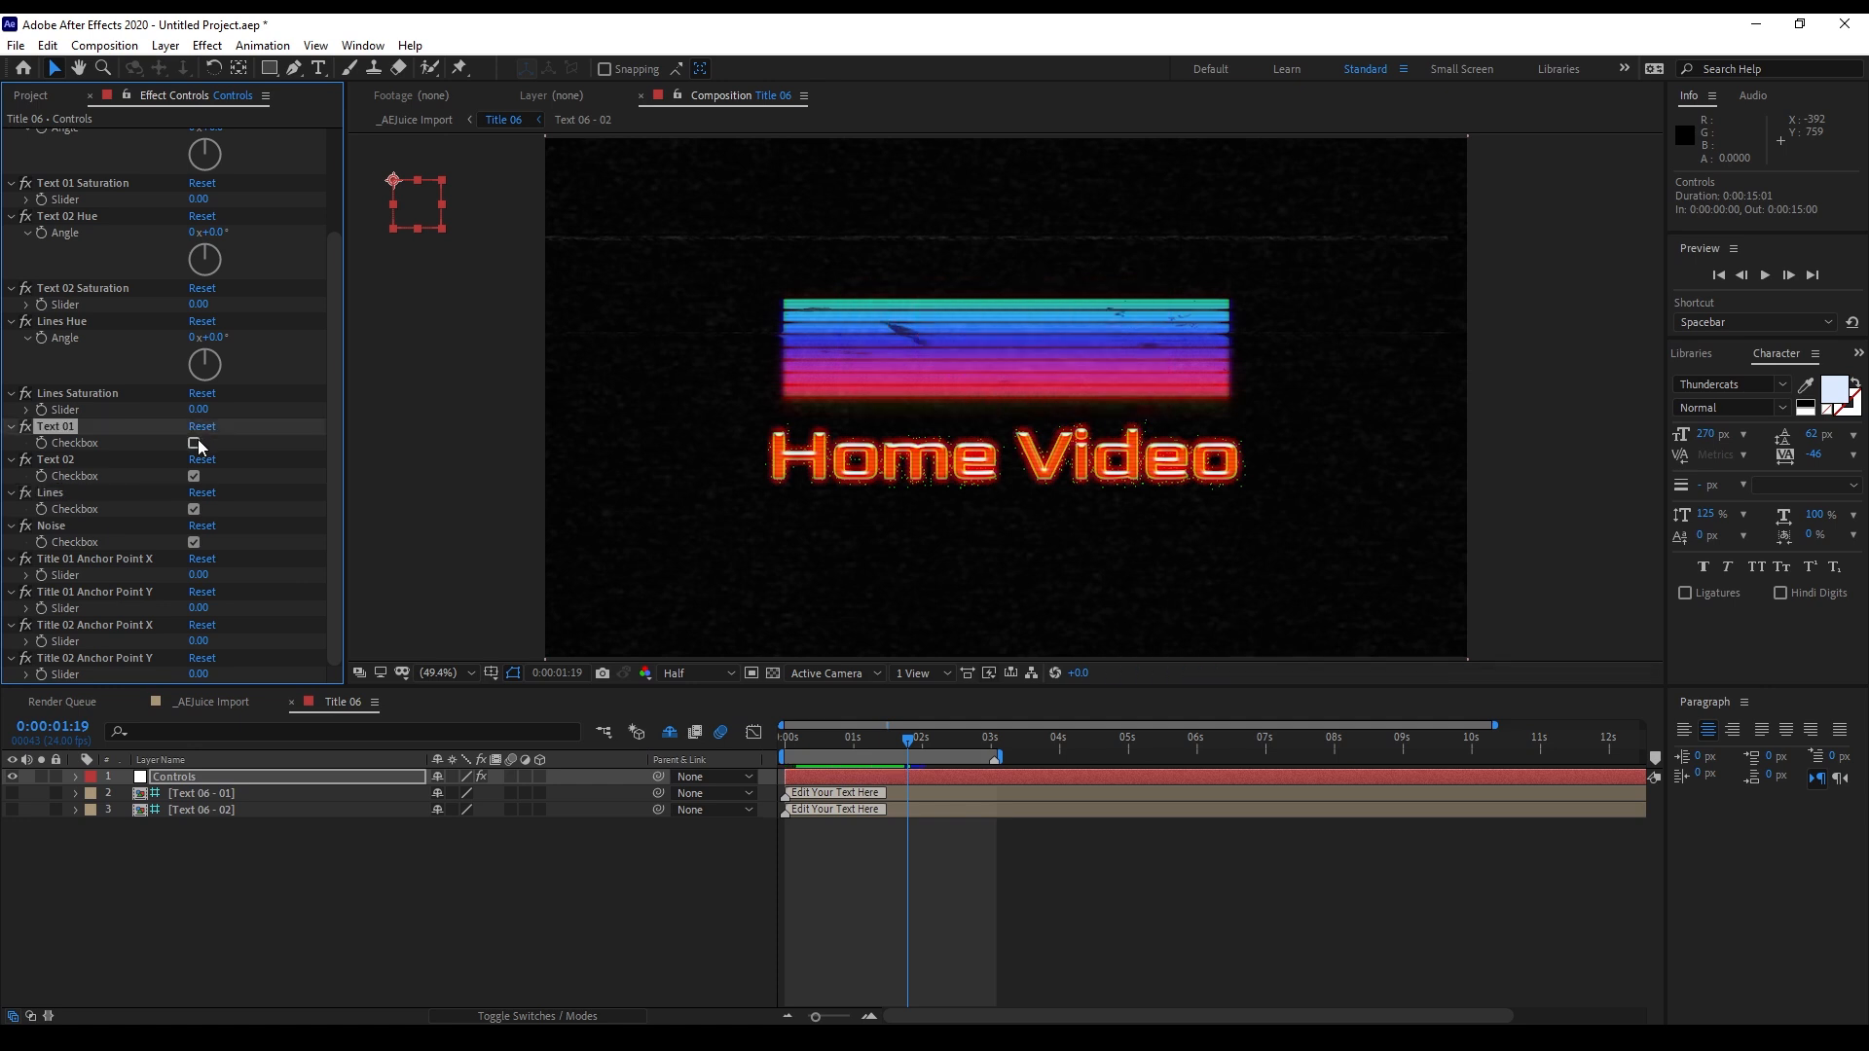
Set the Lines Hue to 112°, the Text 02 Hue to 60° and the Text 01 Hue to -72° on the Controls layer
{"action": "left_click", "coordinate": [215, 359]}
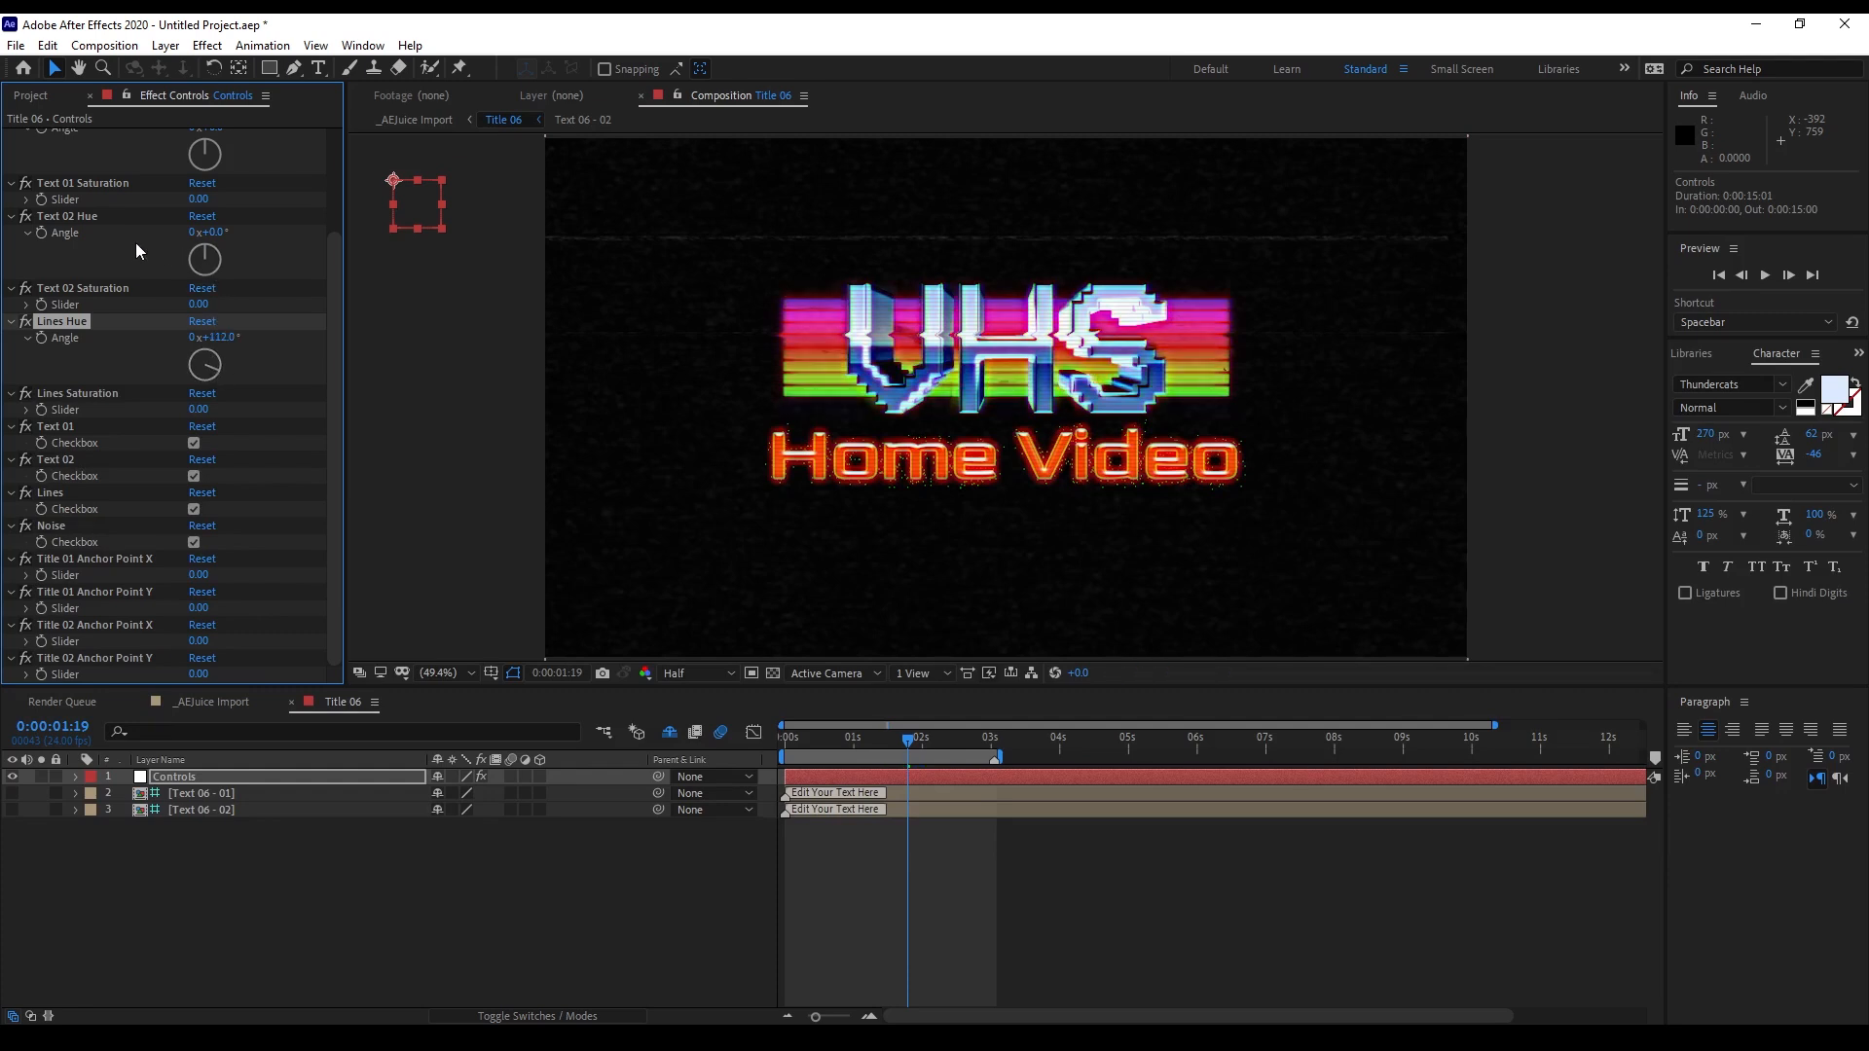
{"action": "left_click", "coordinate": [218, 260]}
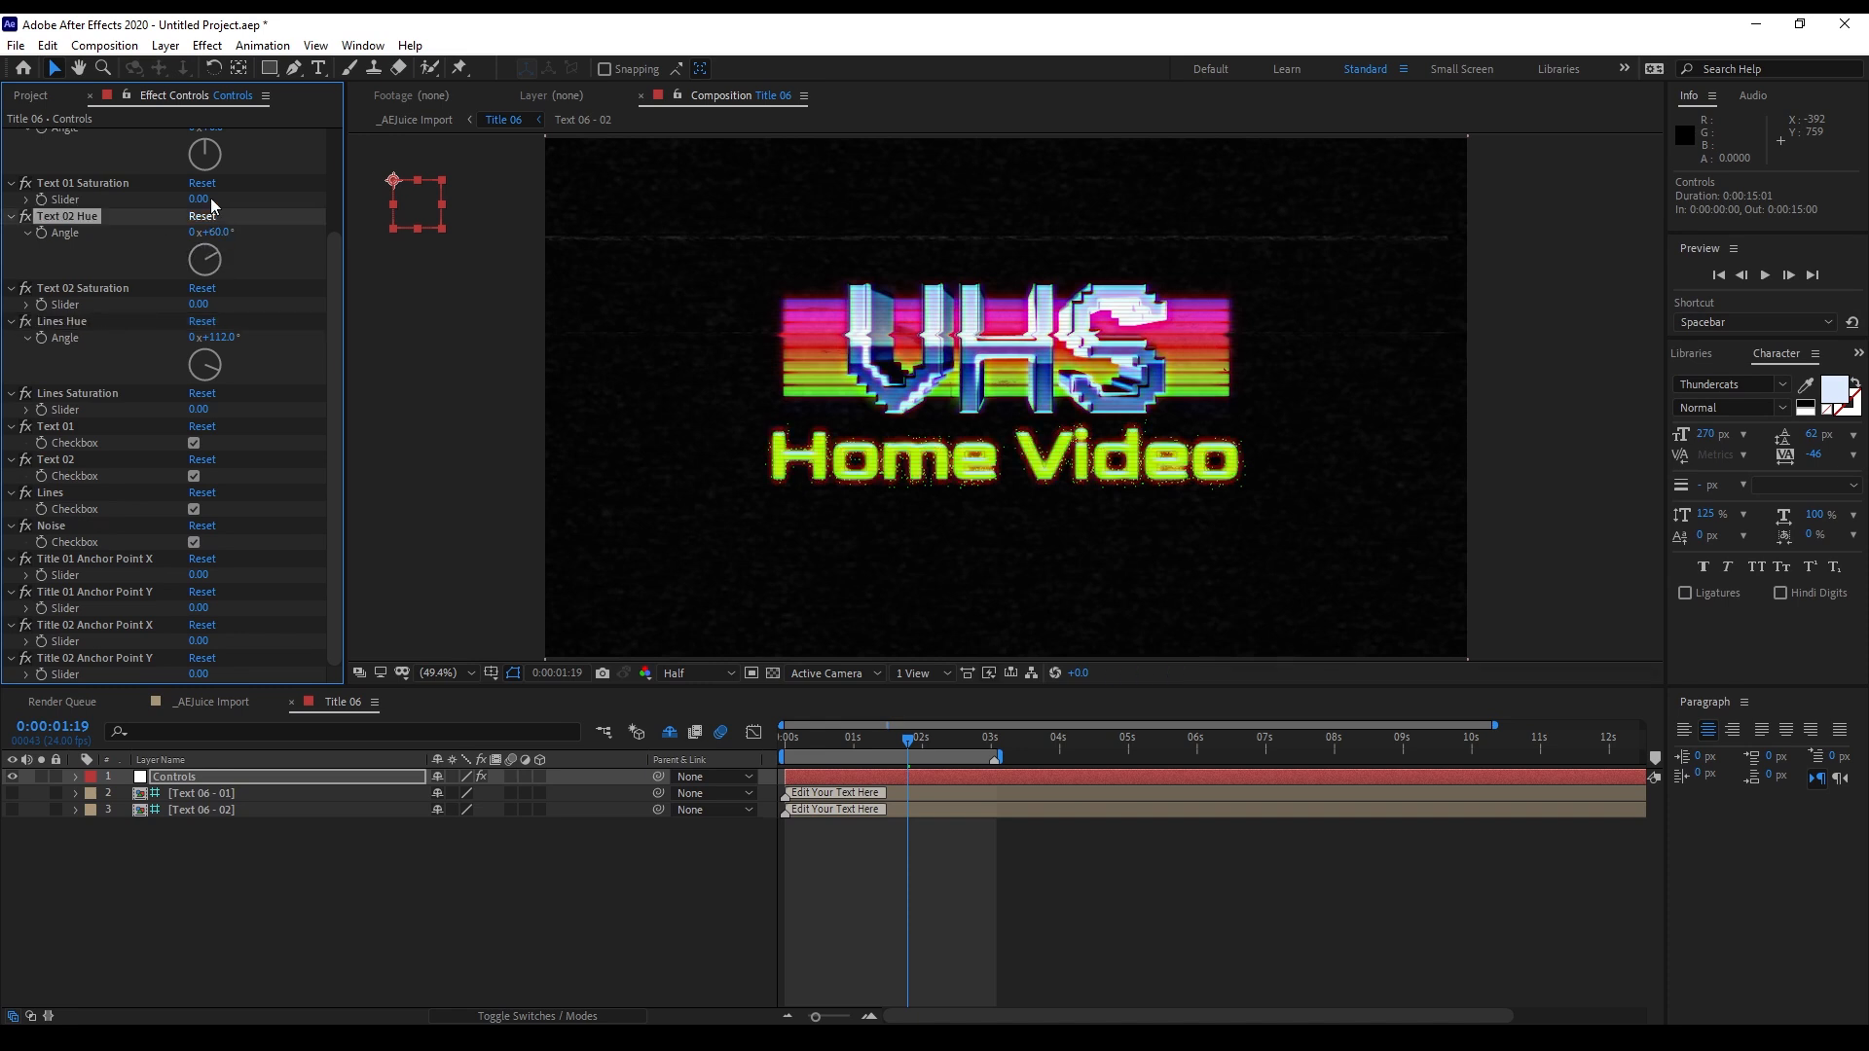
{"action": "scroll", "coordinate": [204, 171], "scroll_direction": "up", "scroll_amount": 2}
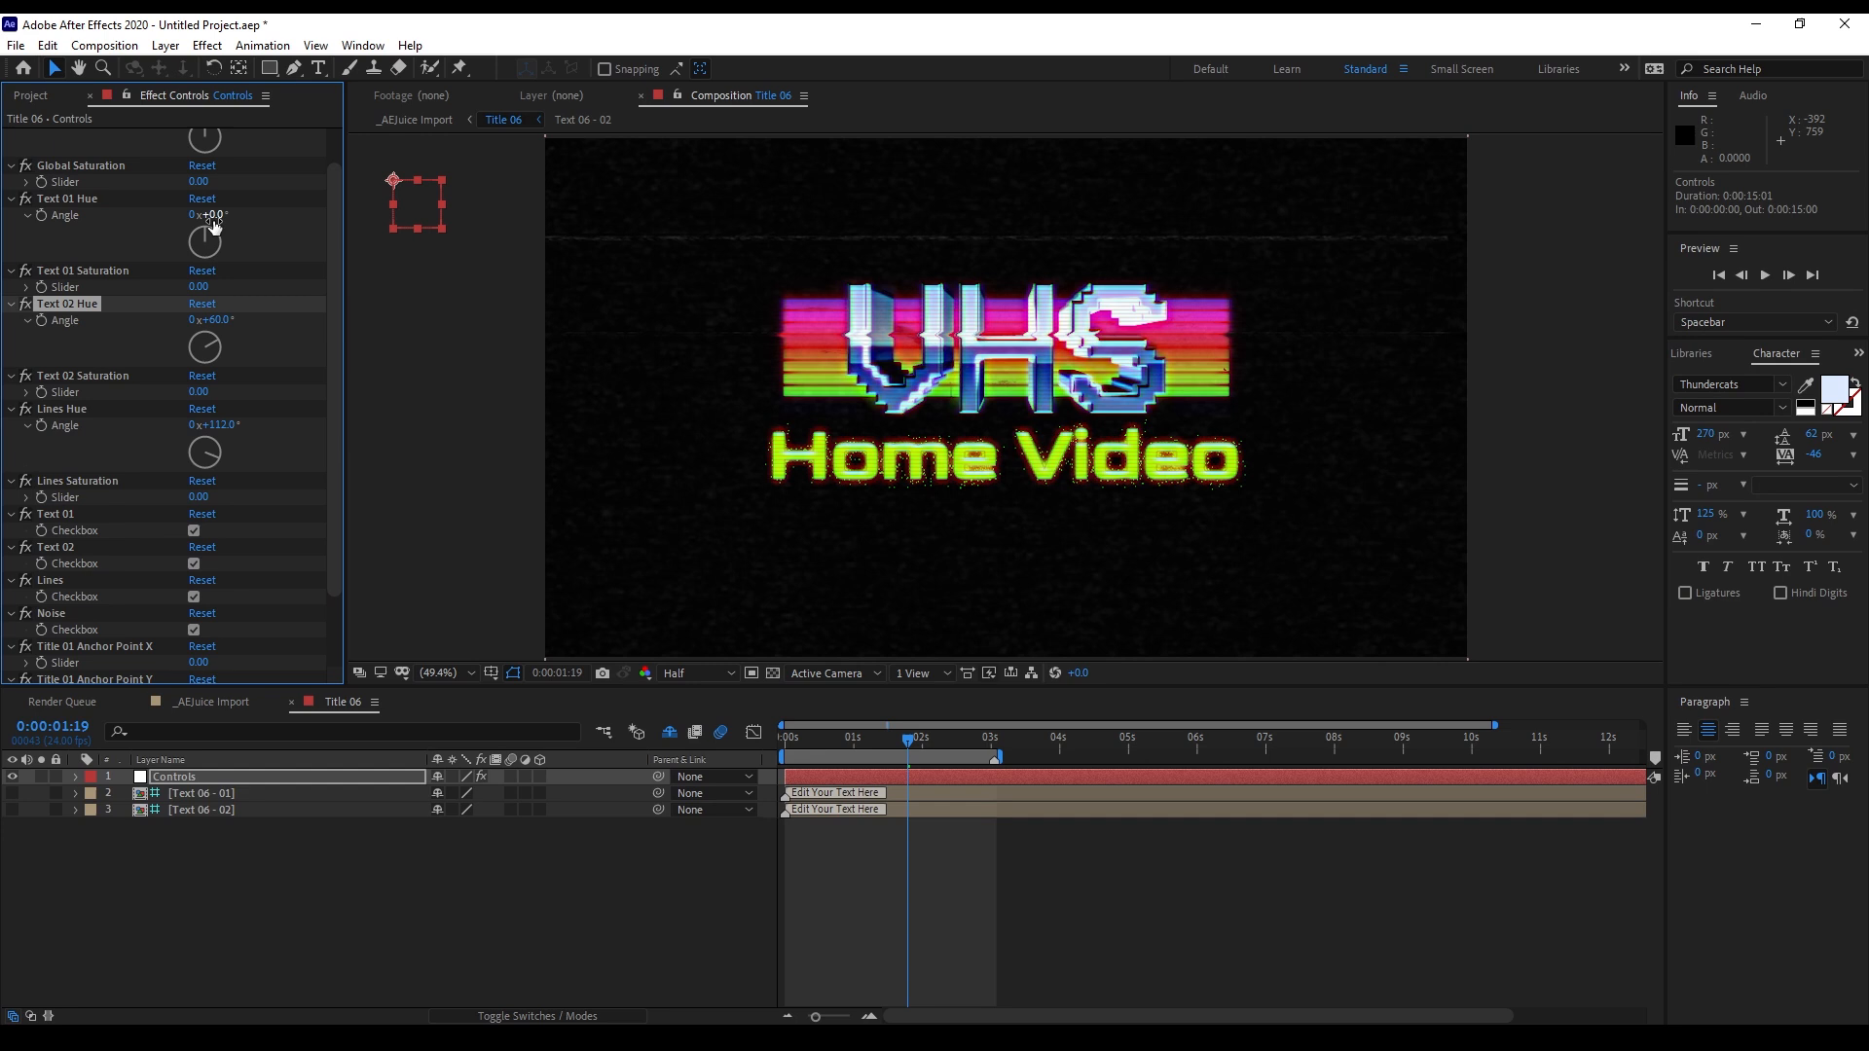
{"action": "left_click", "coordinate": [195, 246]}
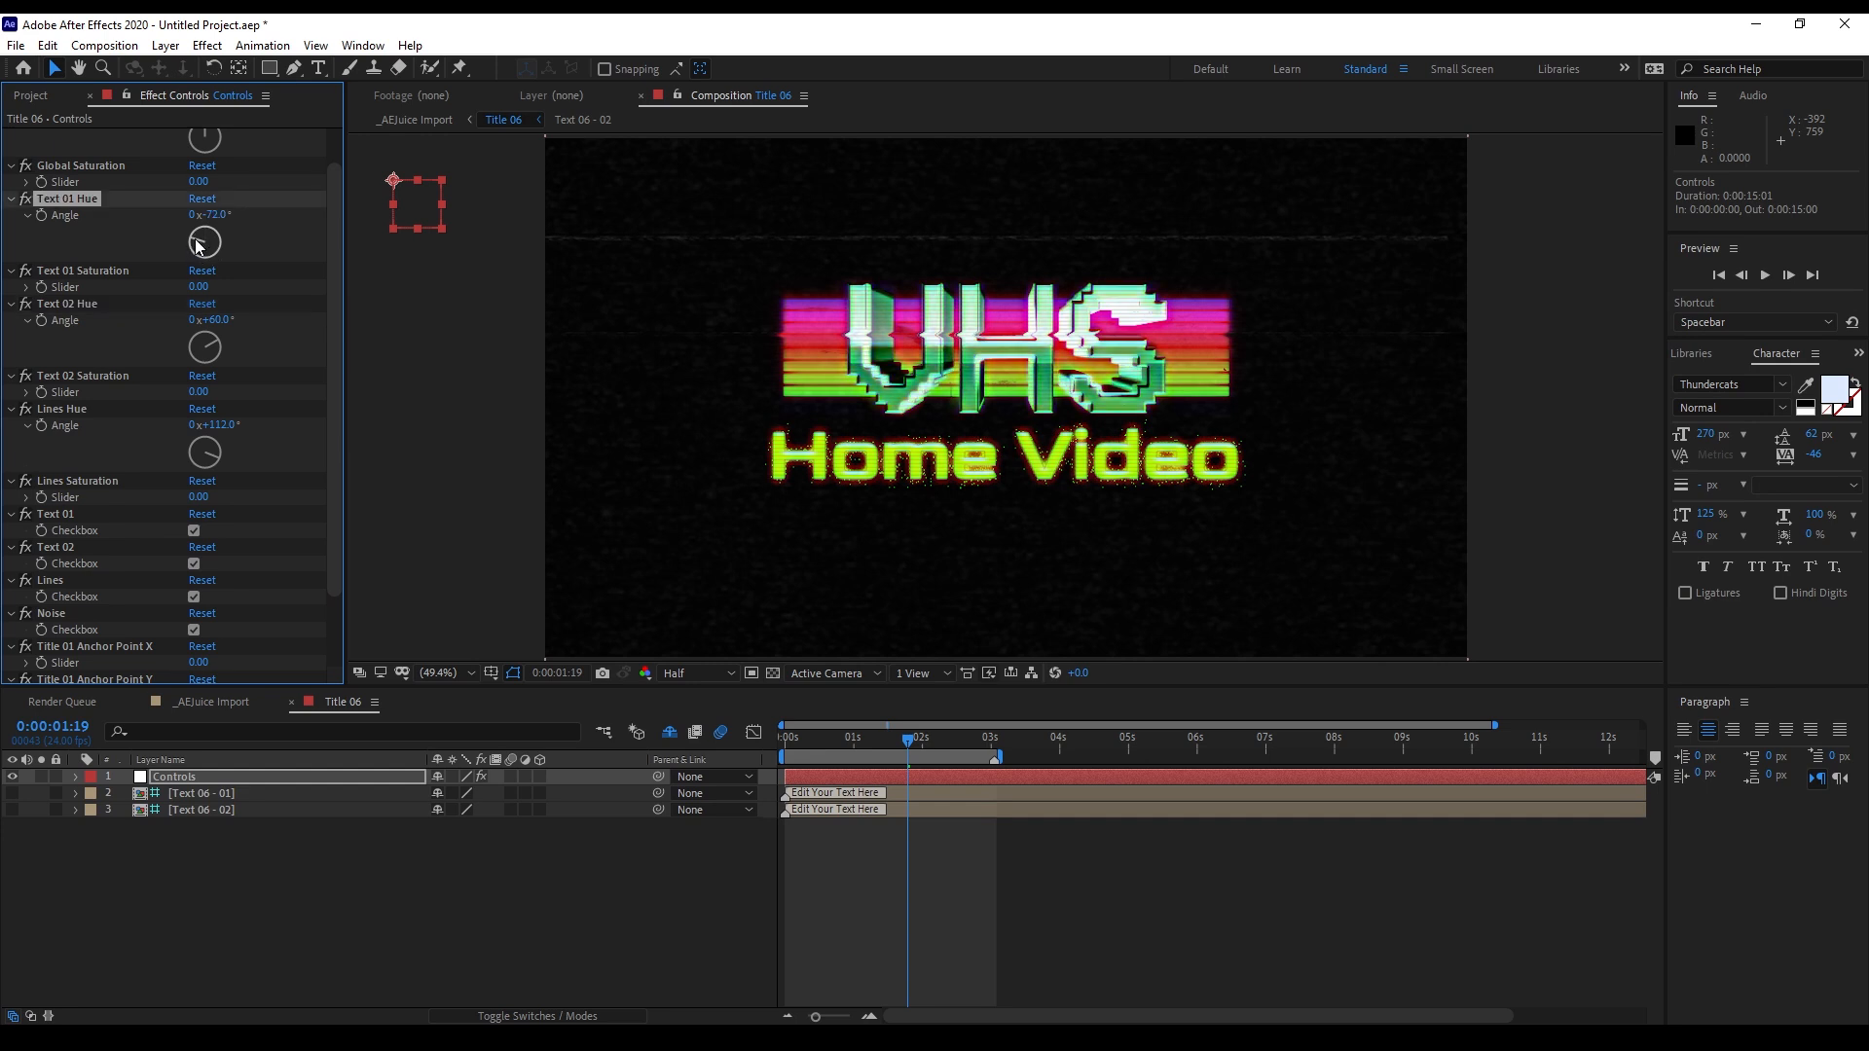
Undo the Text 01 Hue and Text 02 Hue changes and the last Lines Hue adjustment
{"action": "key", "text": "ctrl+z"}
{"action": "key", "text": "ctrl+z"}
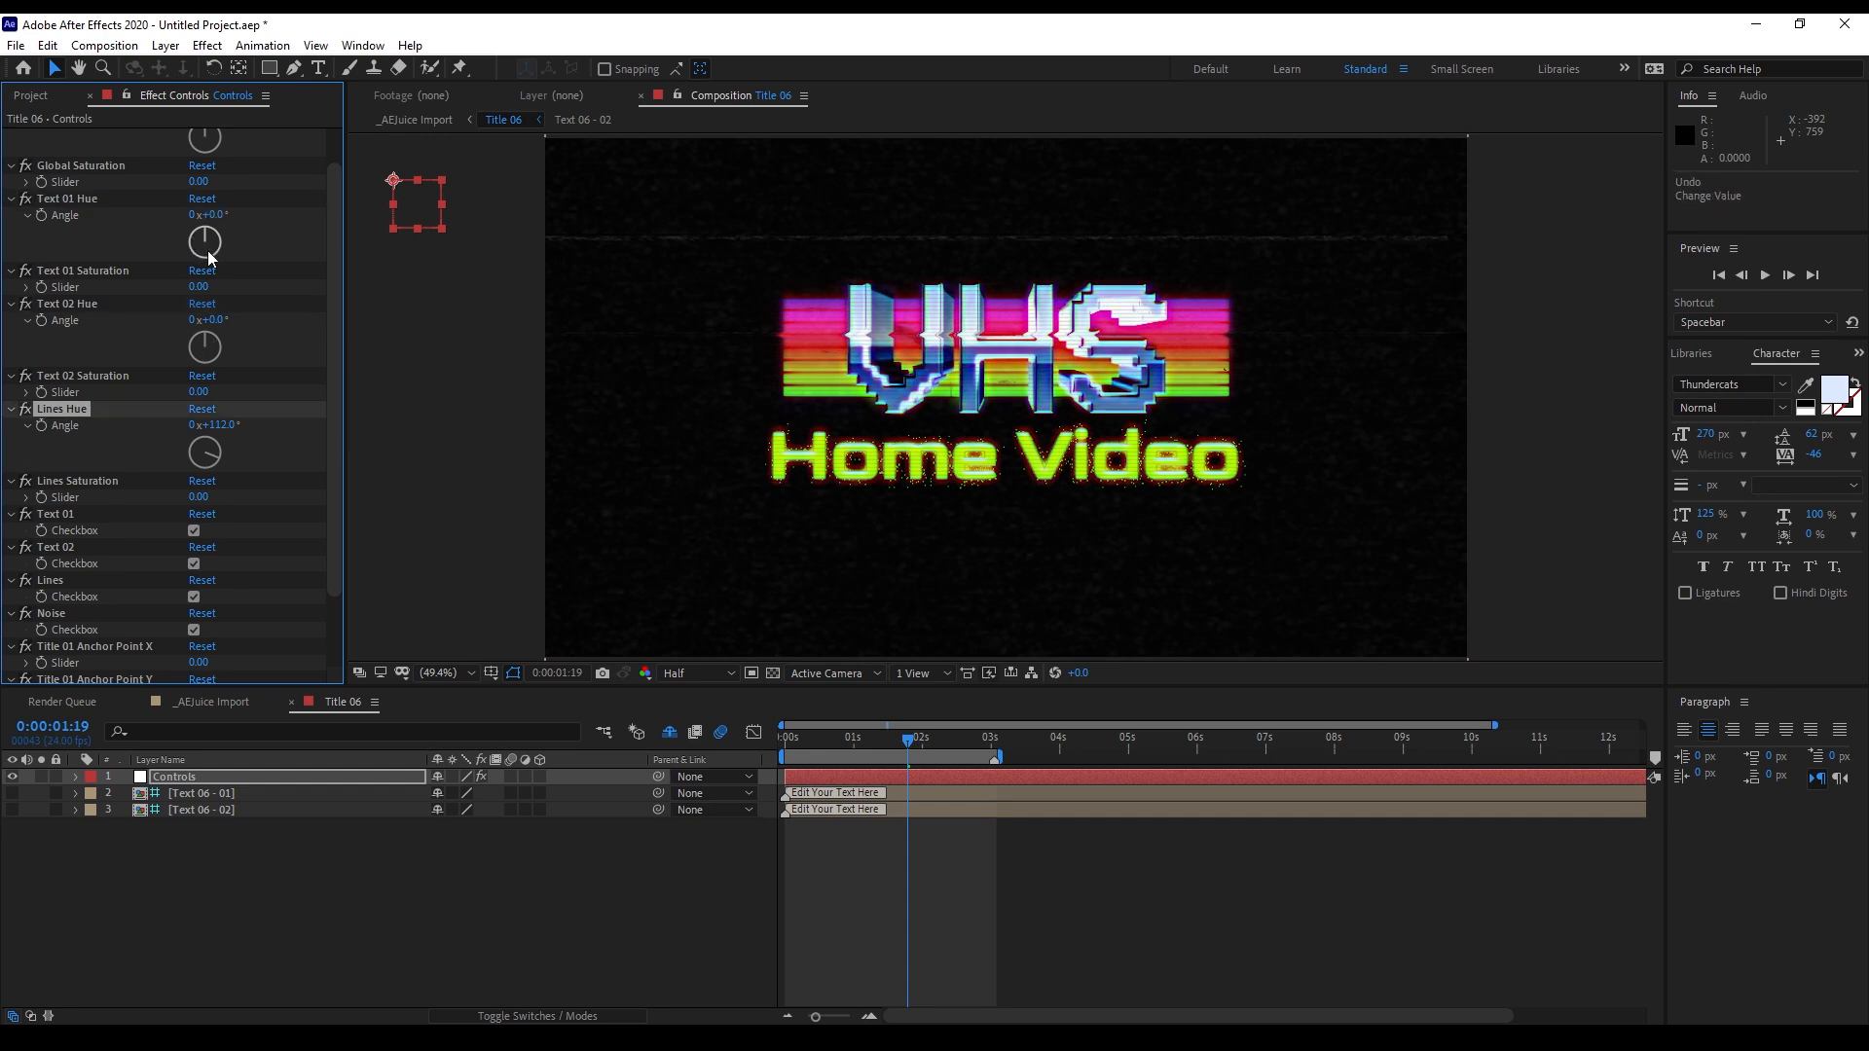
{"action": "key", "text": "ctrl+z"}
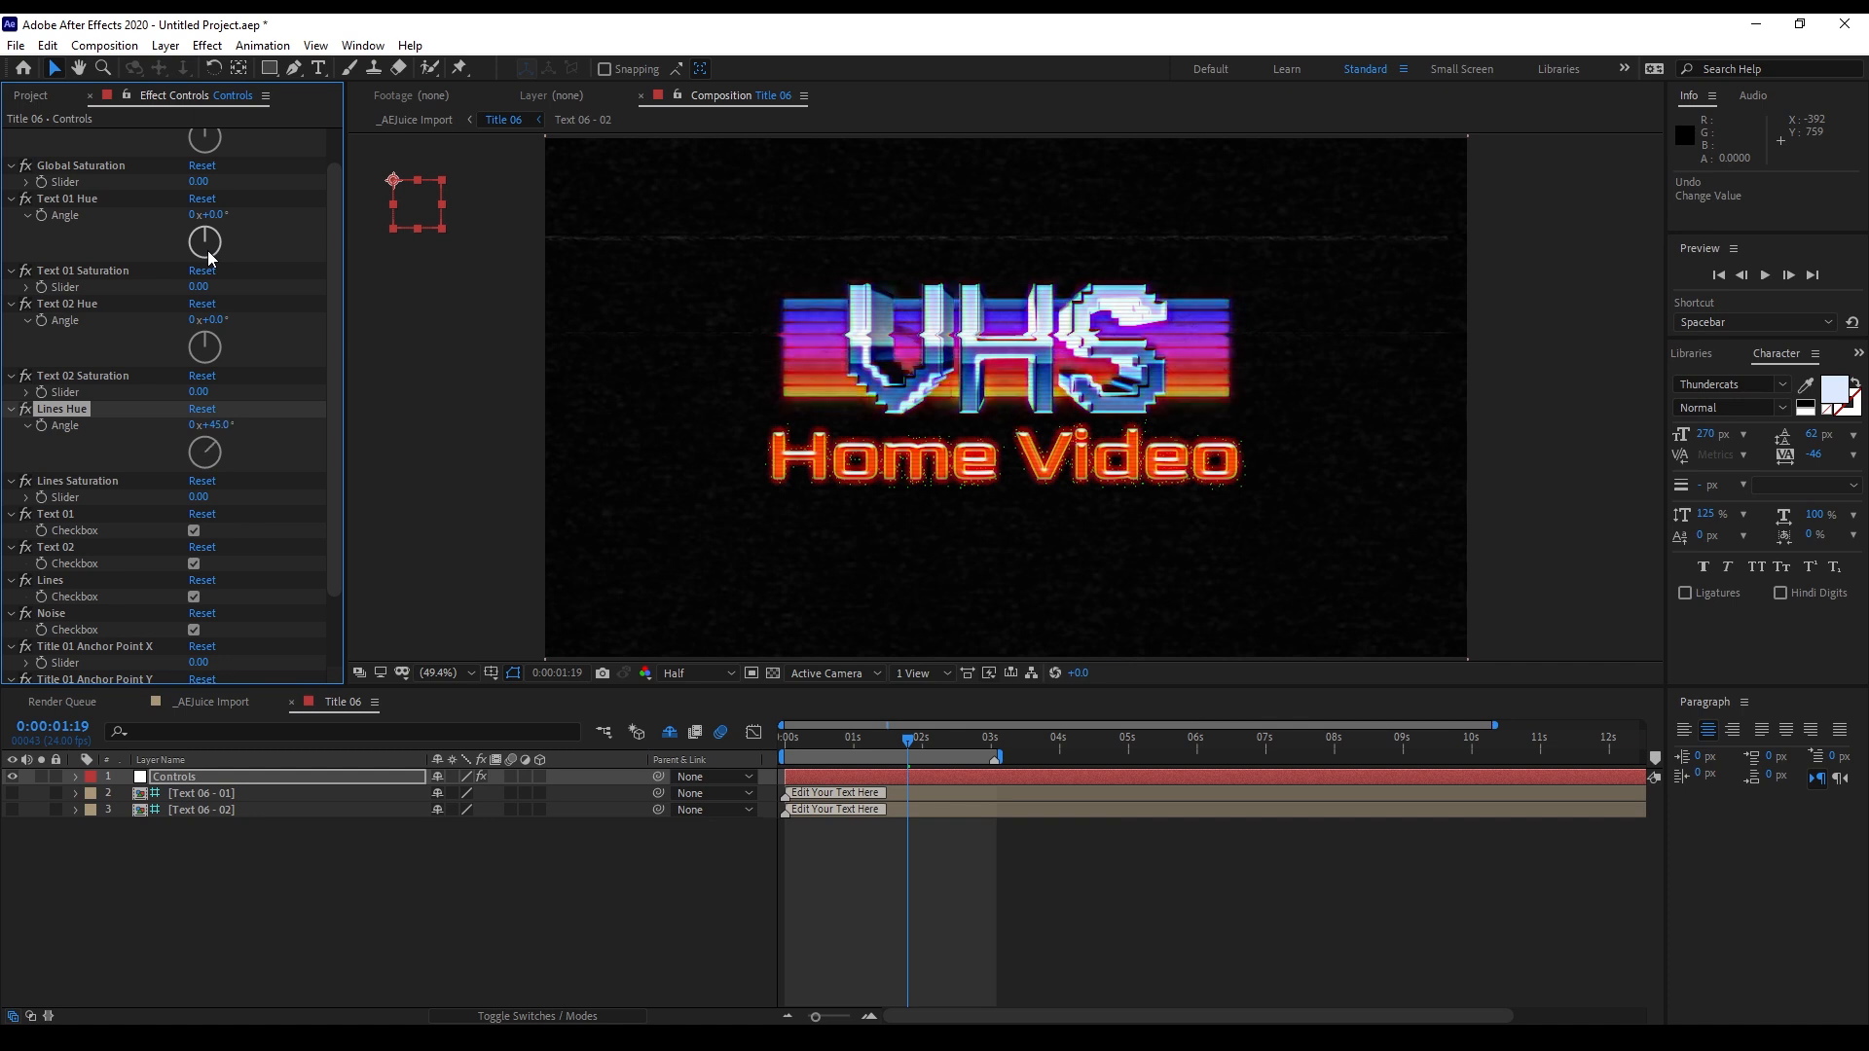
Replace the Title 01 text in the Text 06 - 01 composition with FILM and view it in the _AEJuice Import composition
{"action": "double_click", "coordinate": [182, 796]}
{"action": "left_click", "coordinate": [165, 780]}
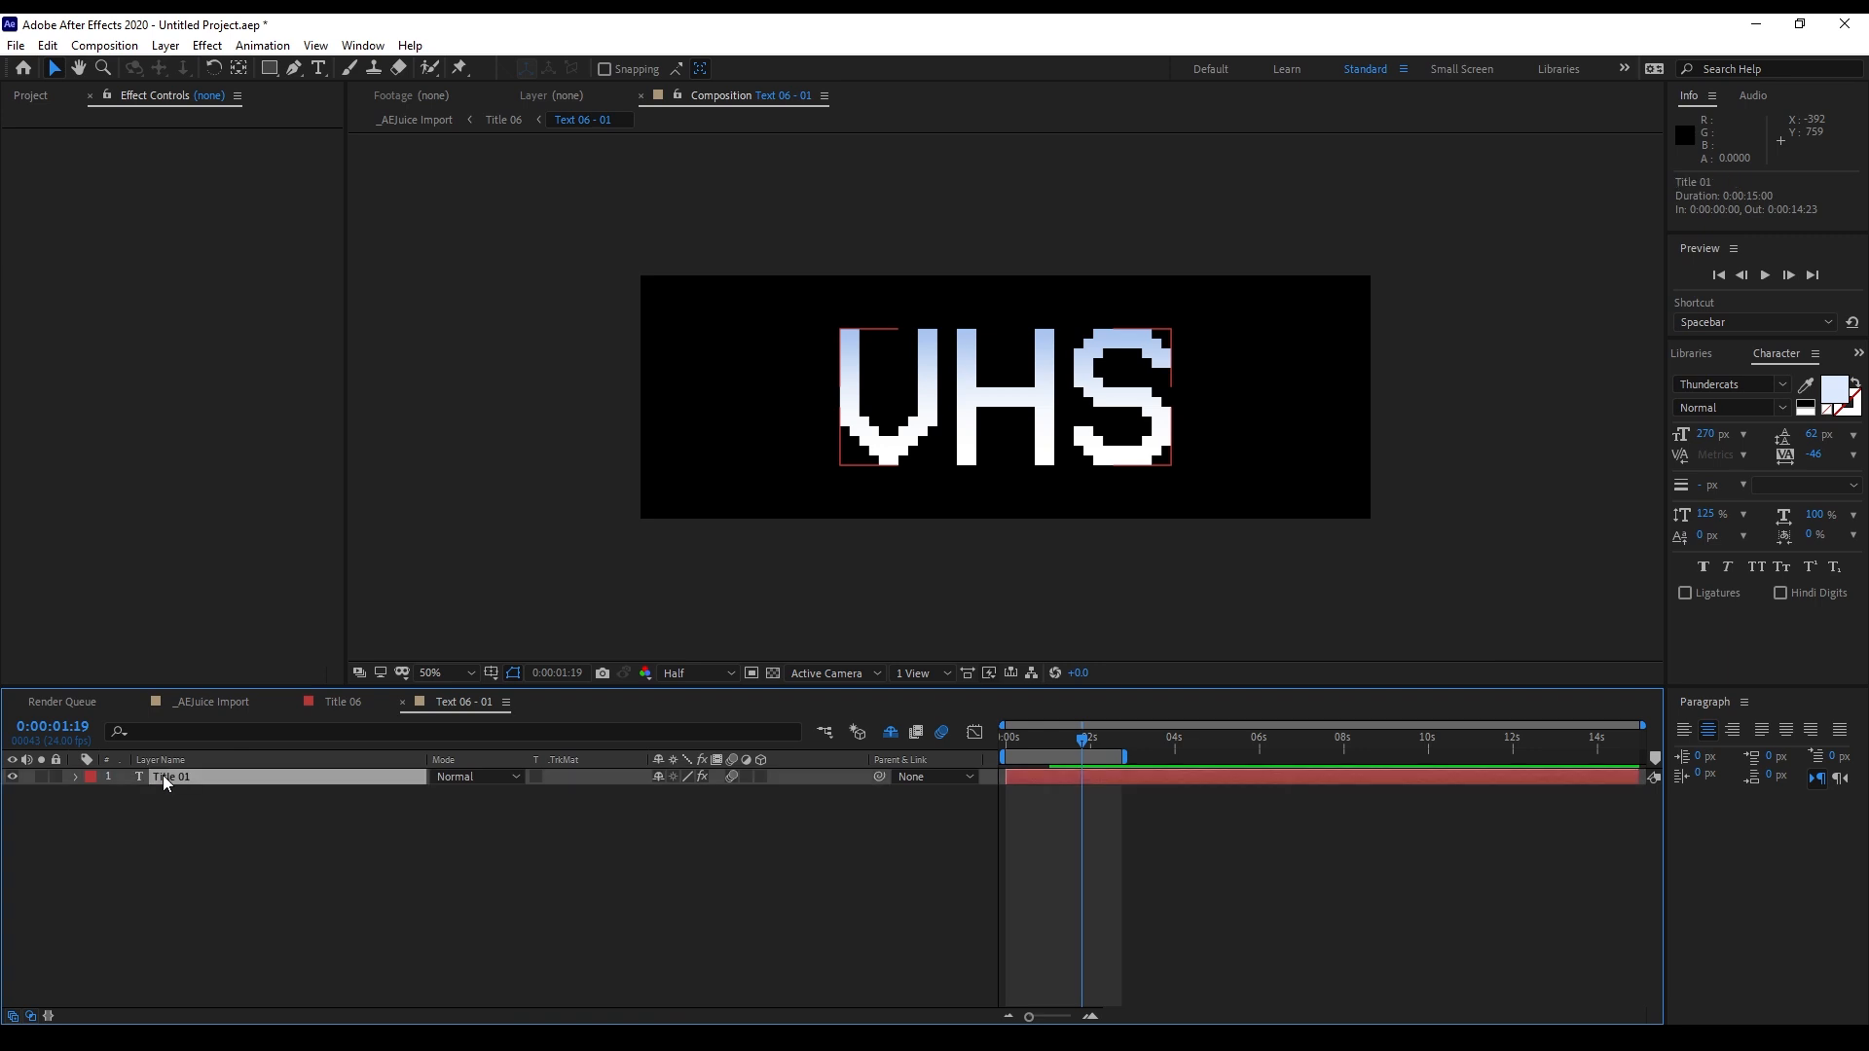
{"action": "double_click", "coordinate": [167, 779]}
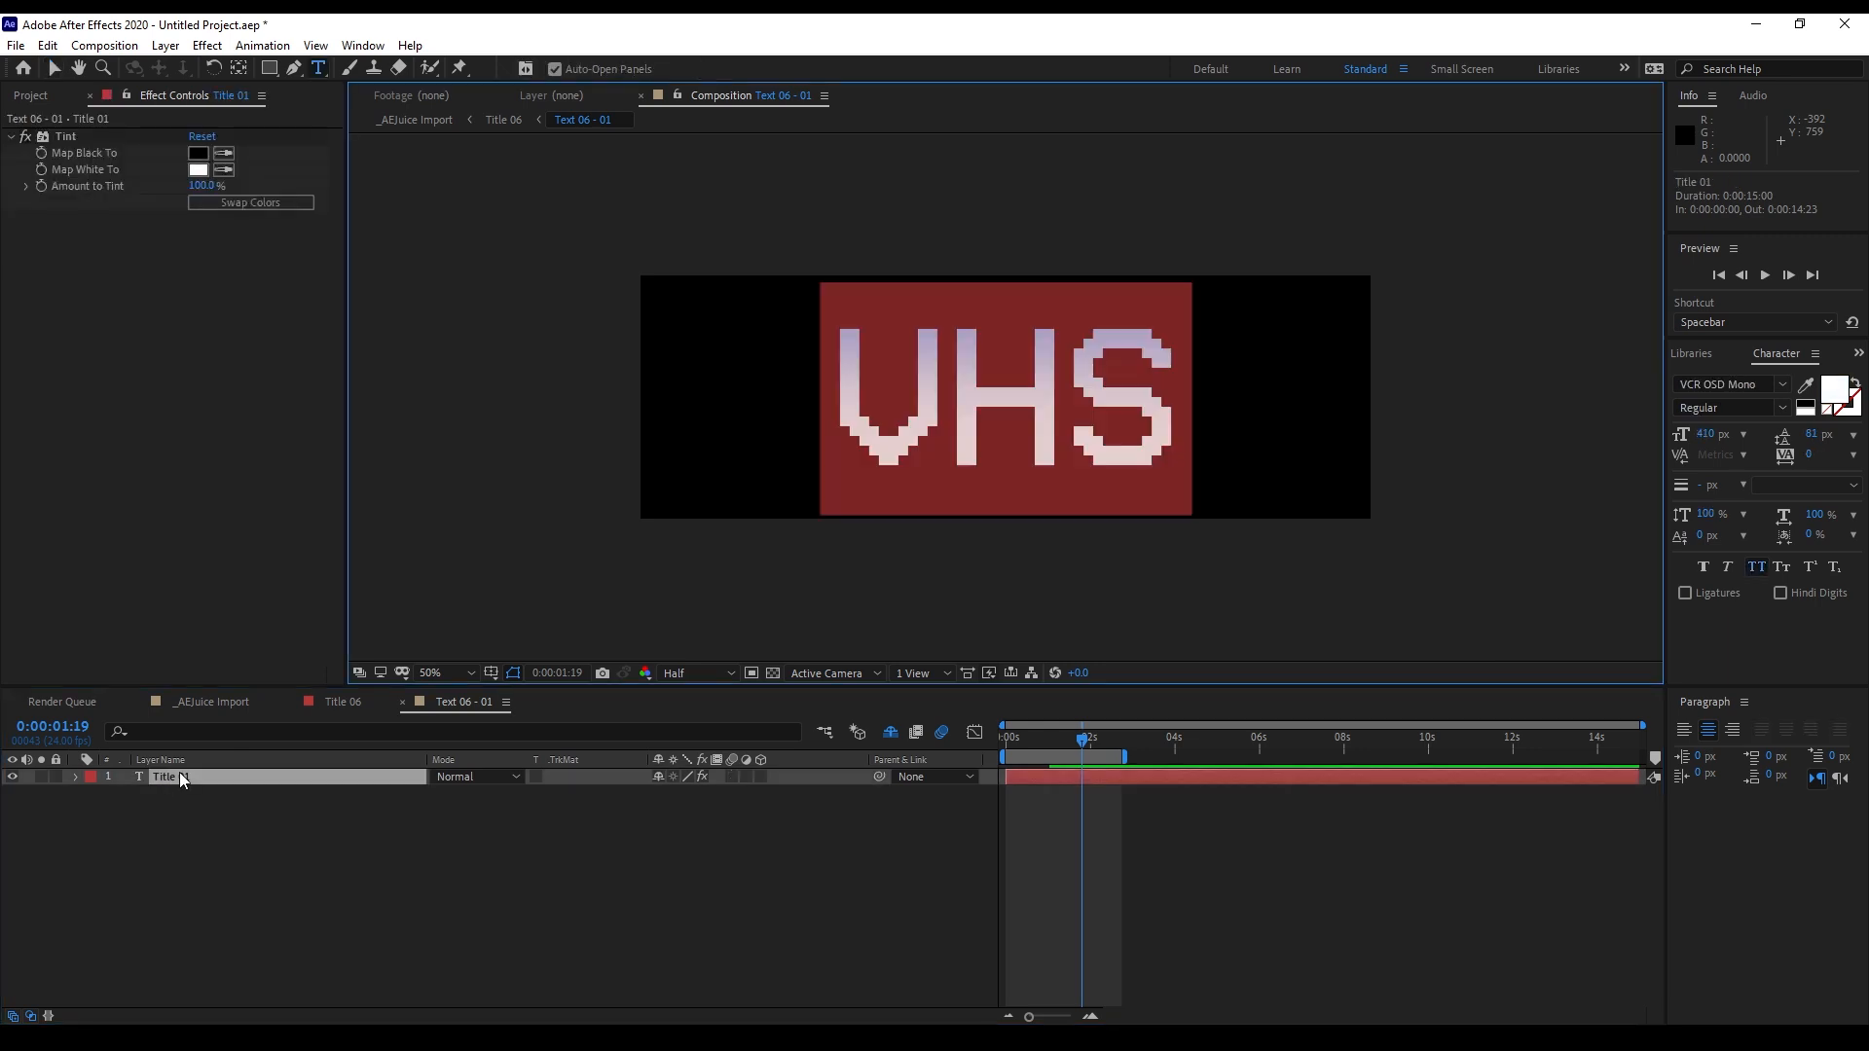
{"action": "type", "text": "FILM"}
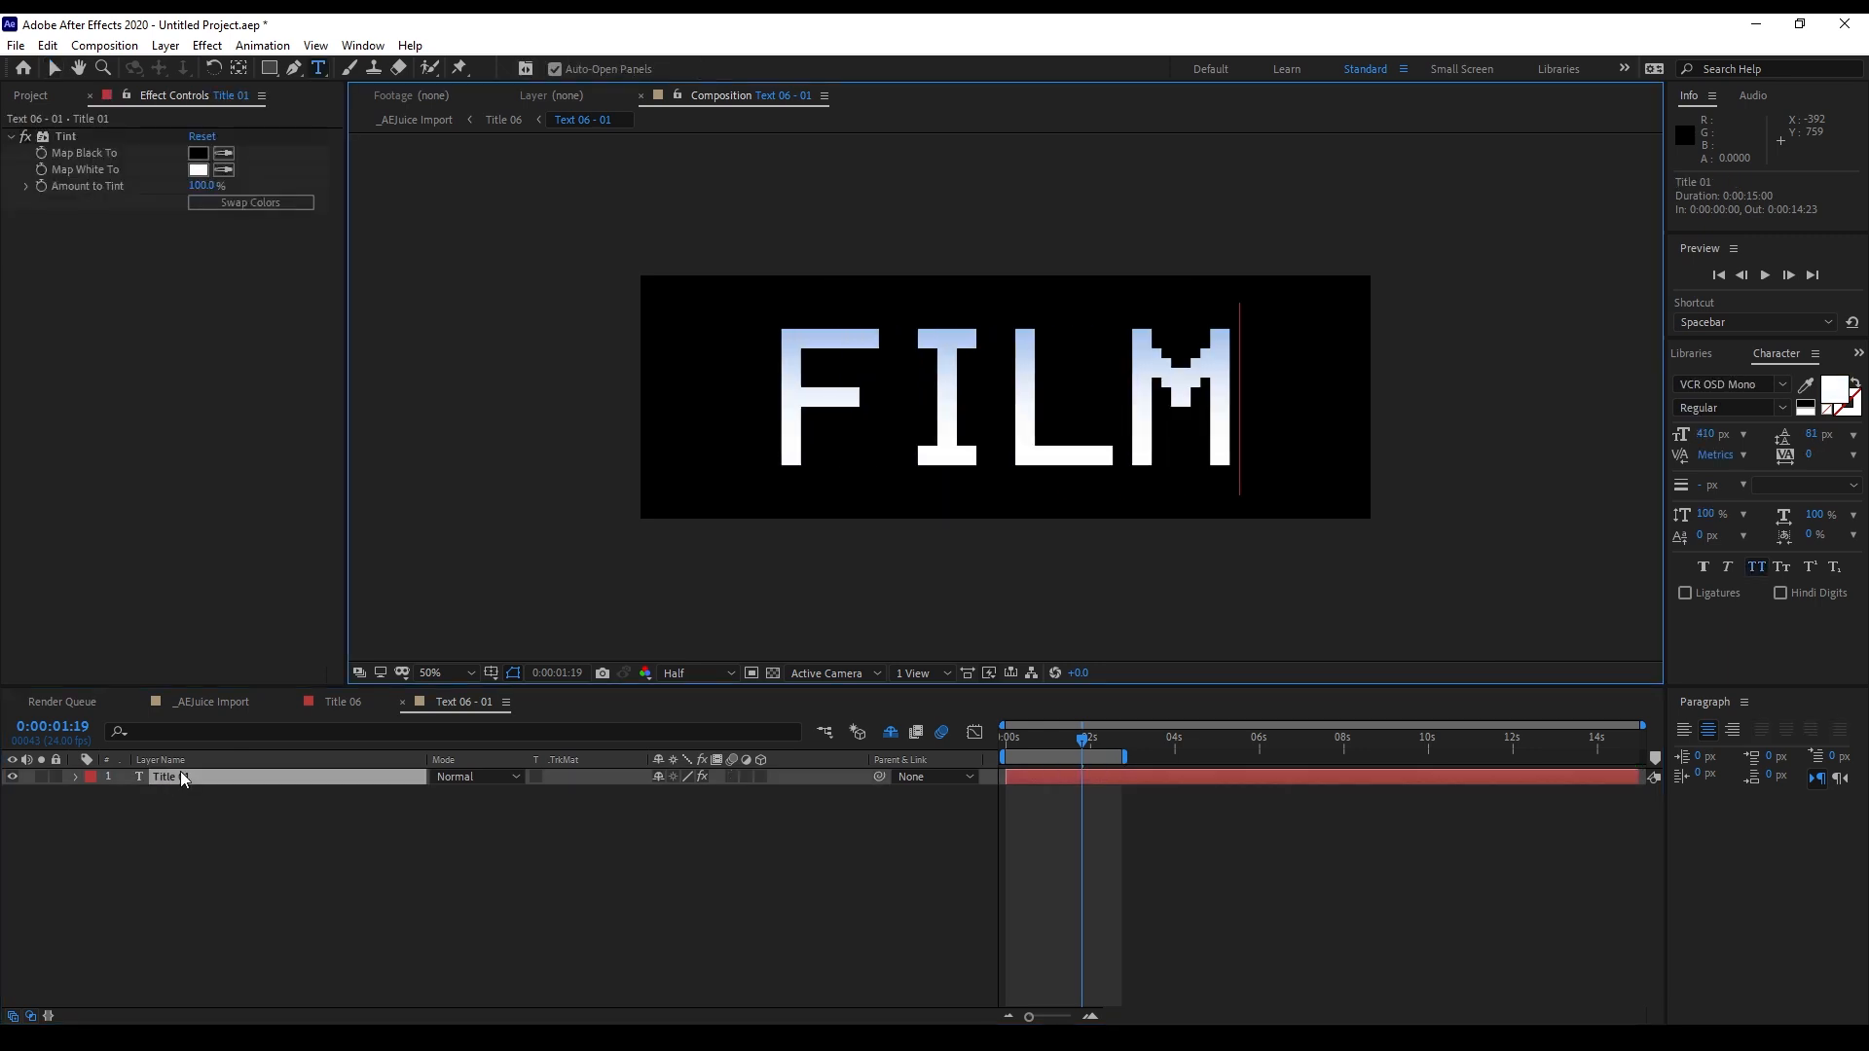
{"action": "left_click", "coordinate": [216, 702]}
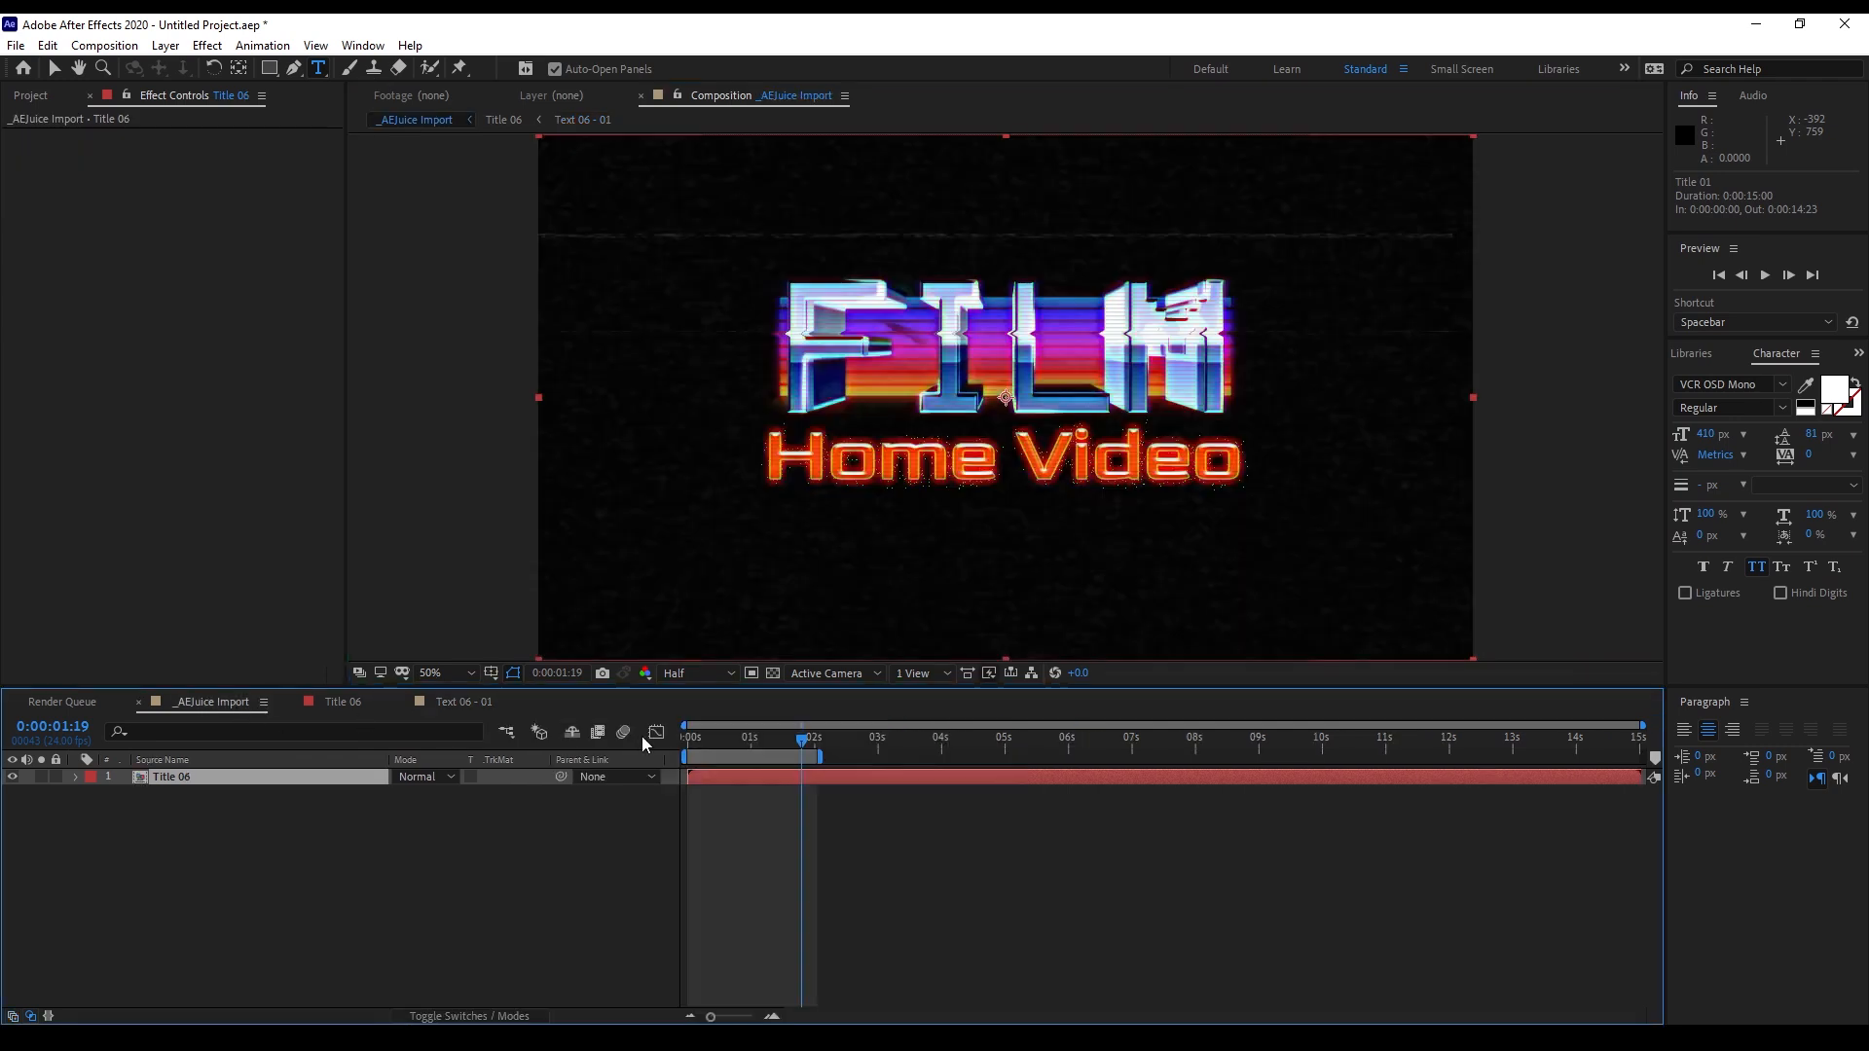
Replace the Title 02 text in the Text 06 - 02 composition with LEARNIN
{"action": "left_click", "coordinate": [343, 702]}
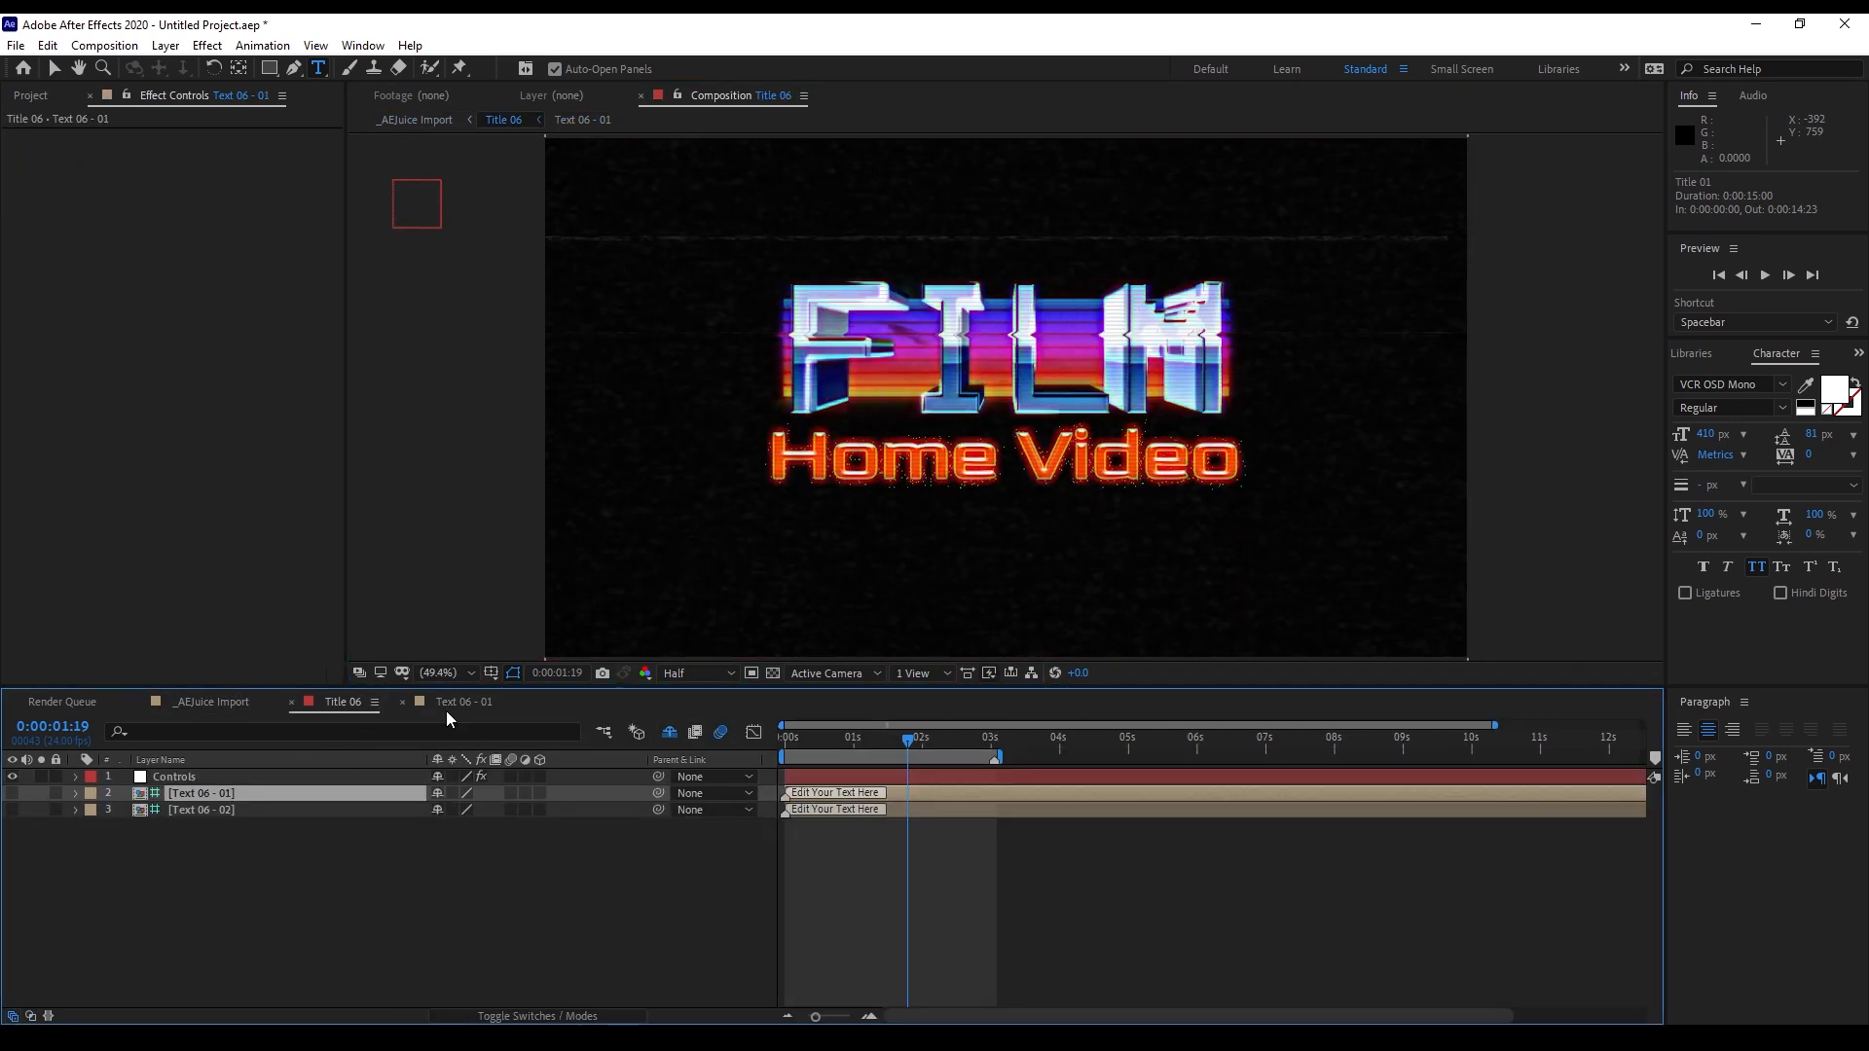
{"action": "double_click", "coordinate": [190, 810]}
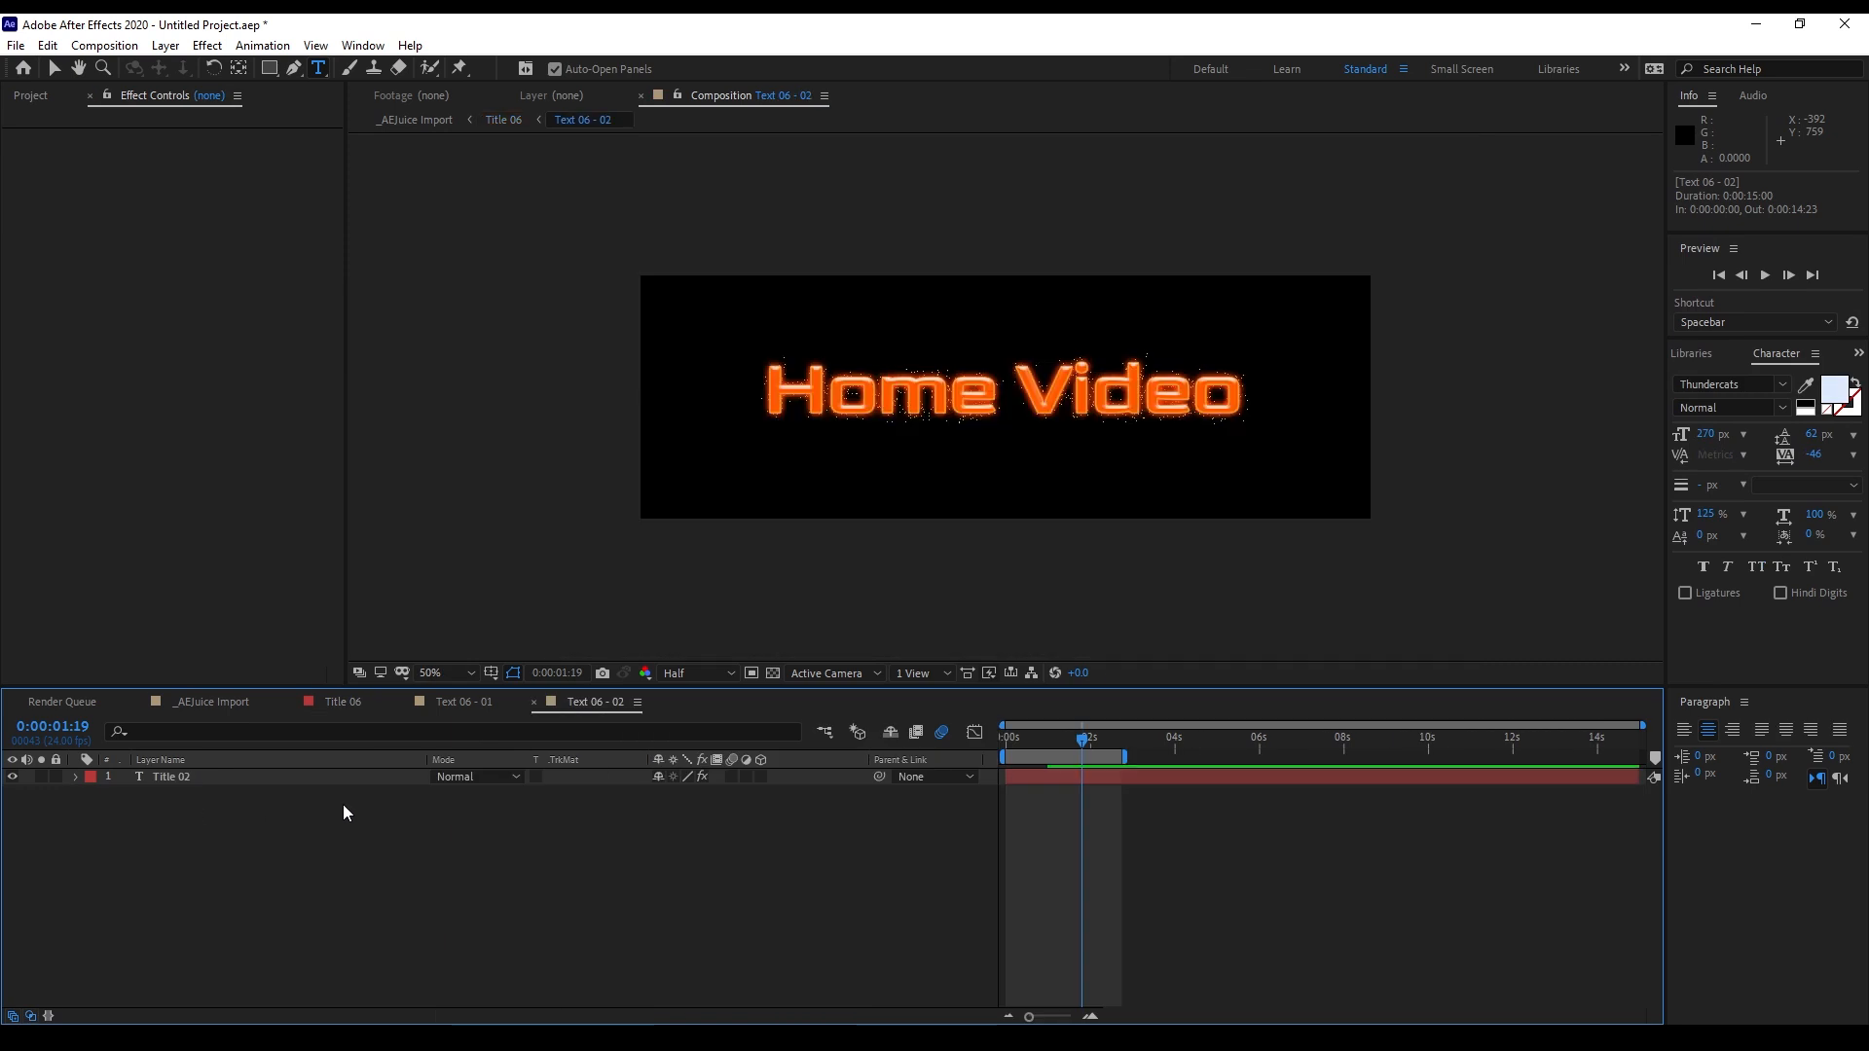
{"action": "left_click", "coordinate": [173, 777]}
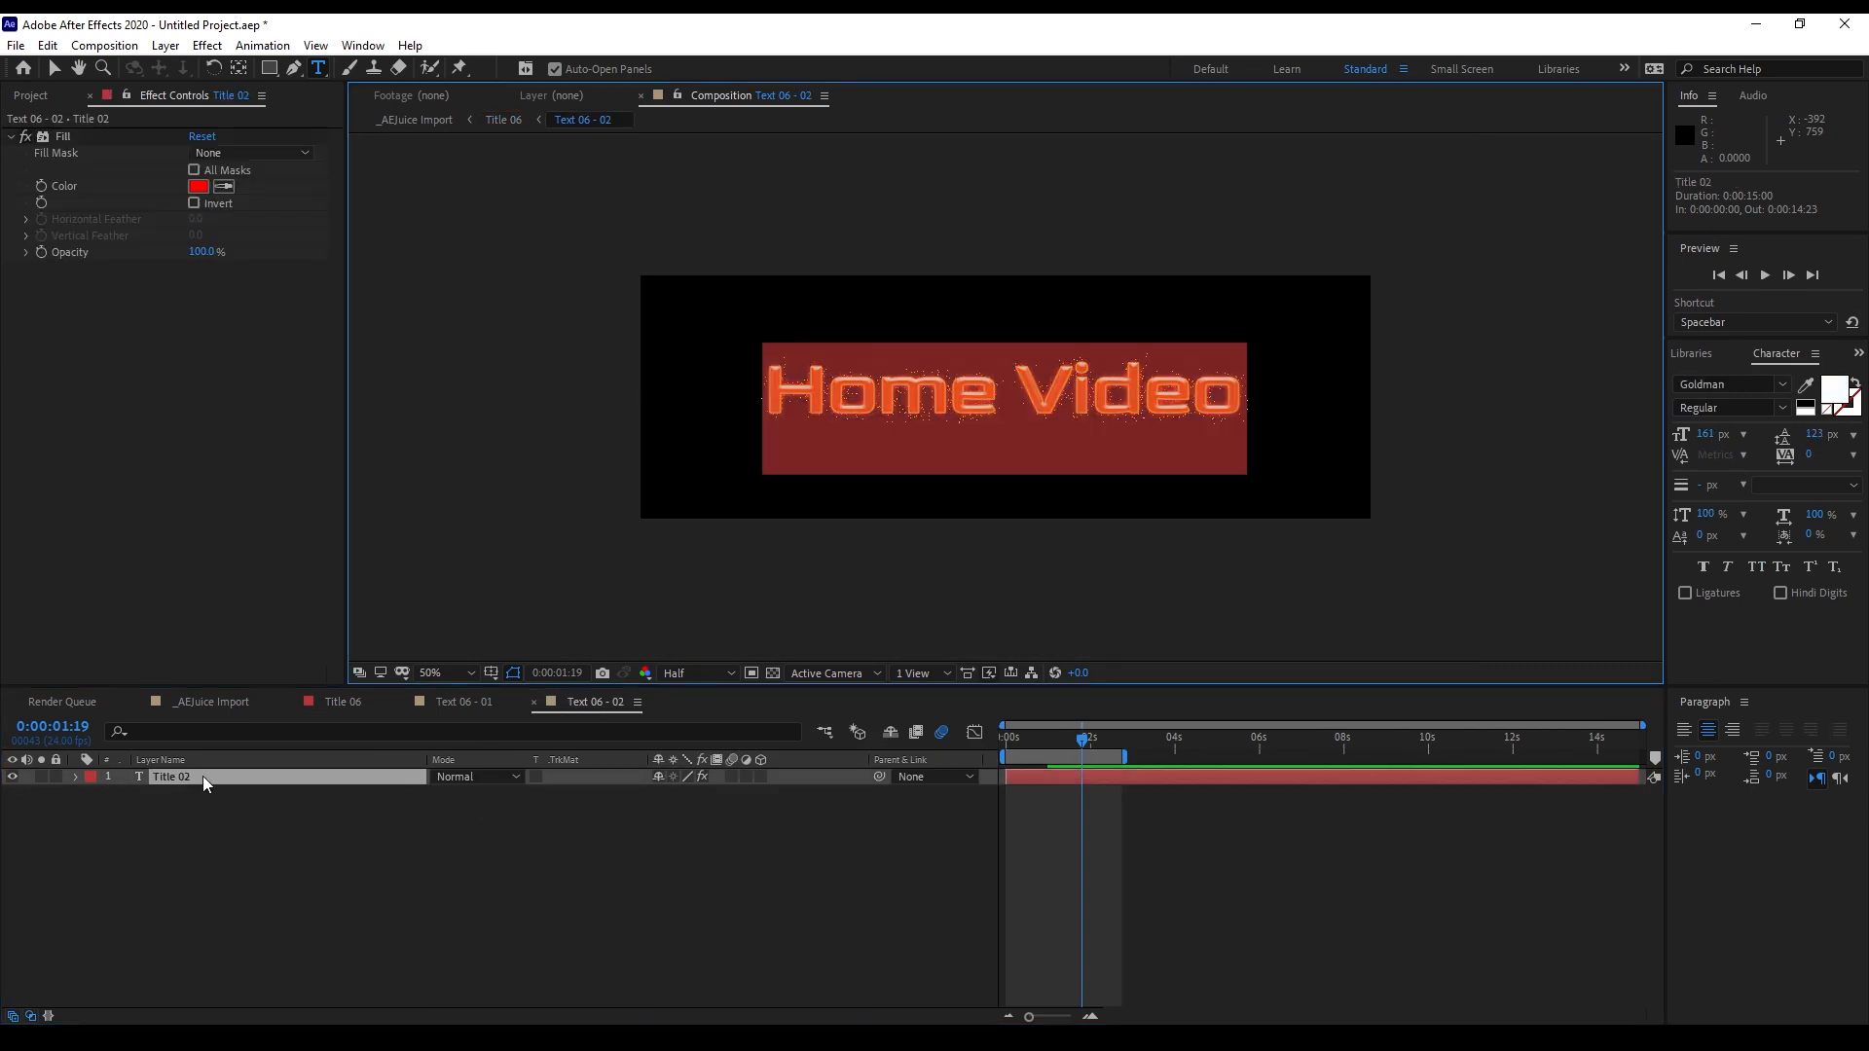
{"action": "type", "text": "LEARNIN"}
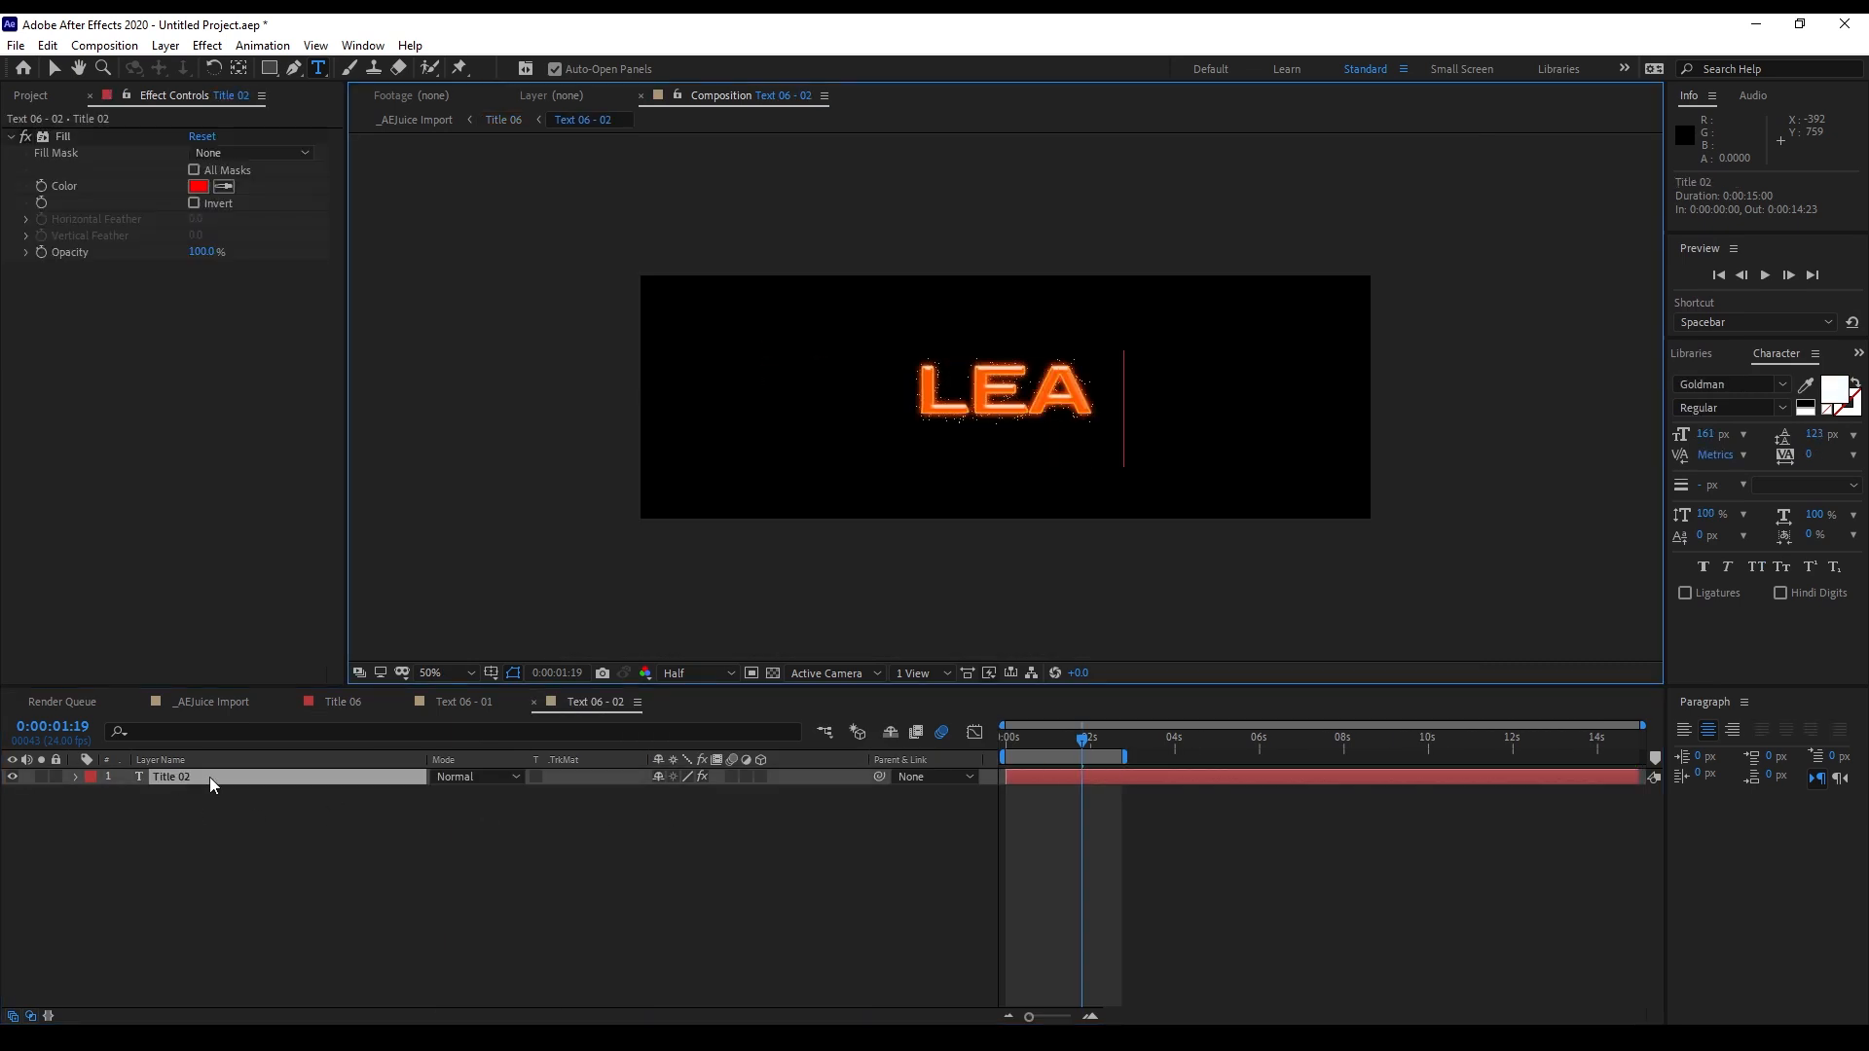
Preview the updated title from the start of the _AEJuice Import composition
{"action": "left_click", "coordinate": [223, 704]}
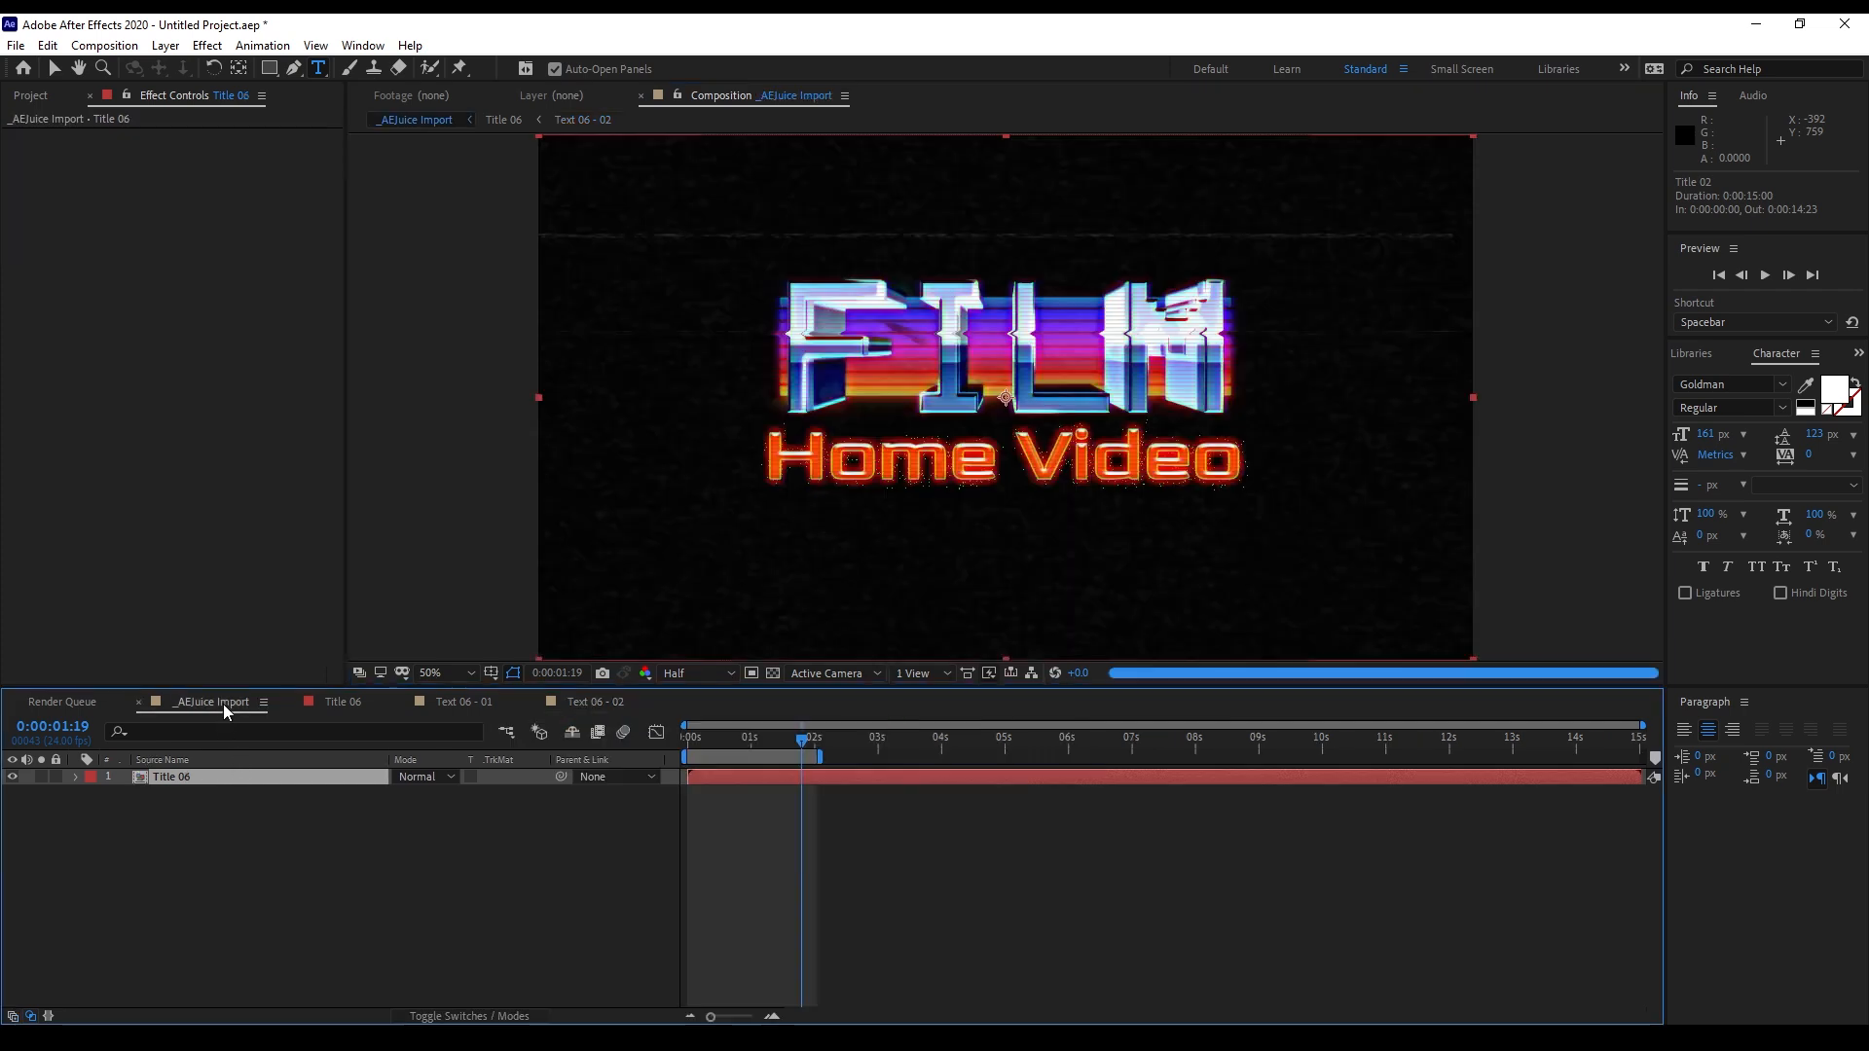
{"action": "left_click", "coordinate": [692, 740]}
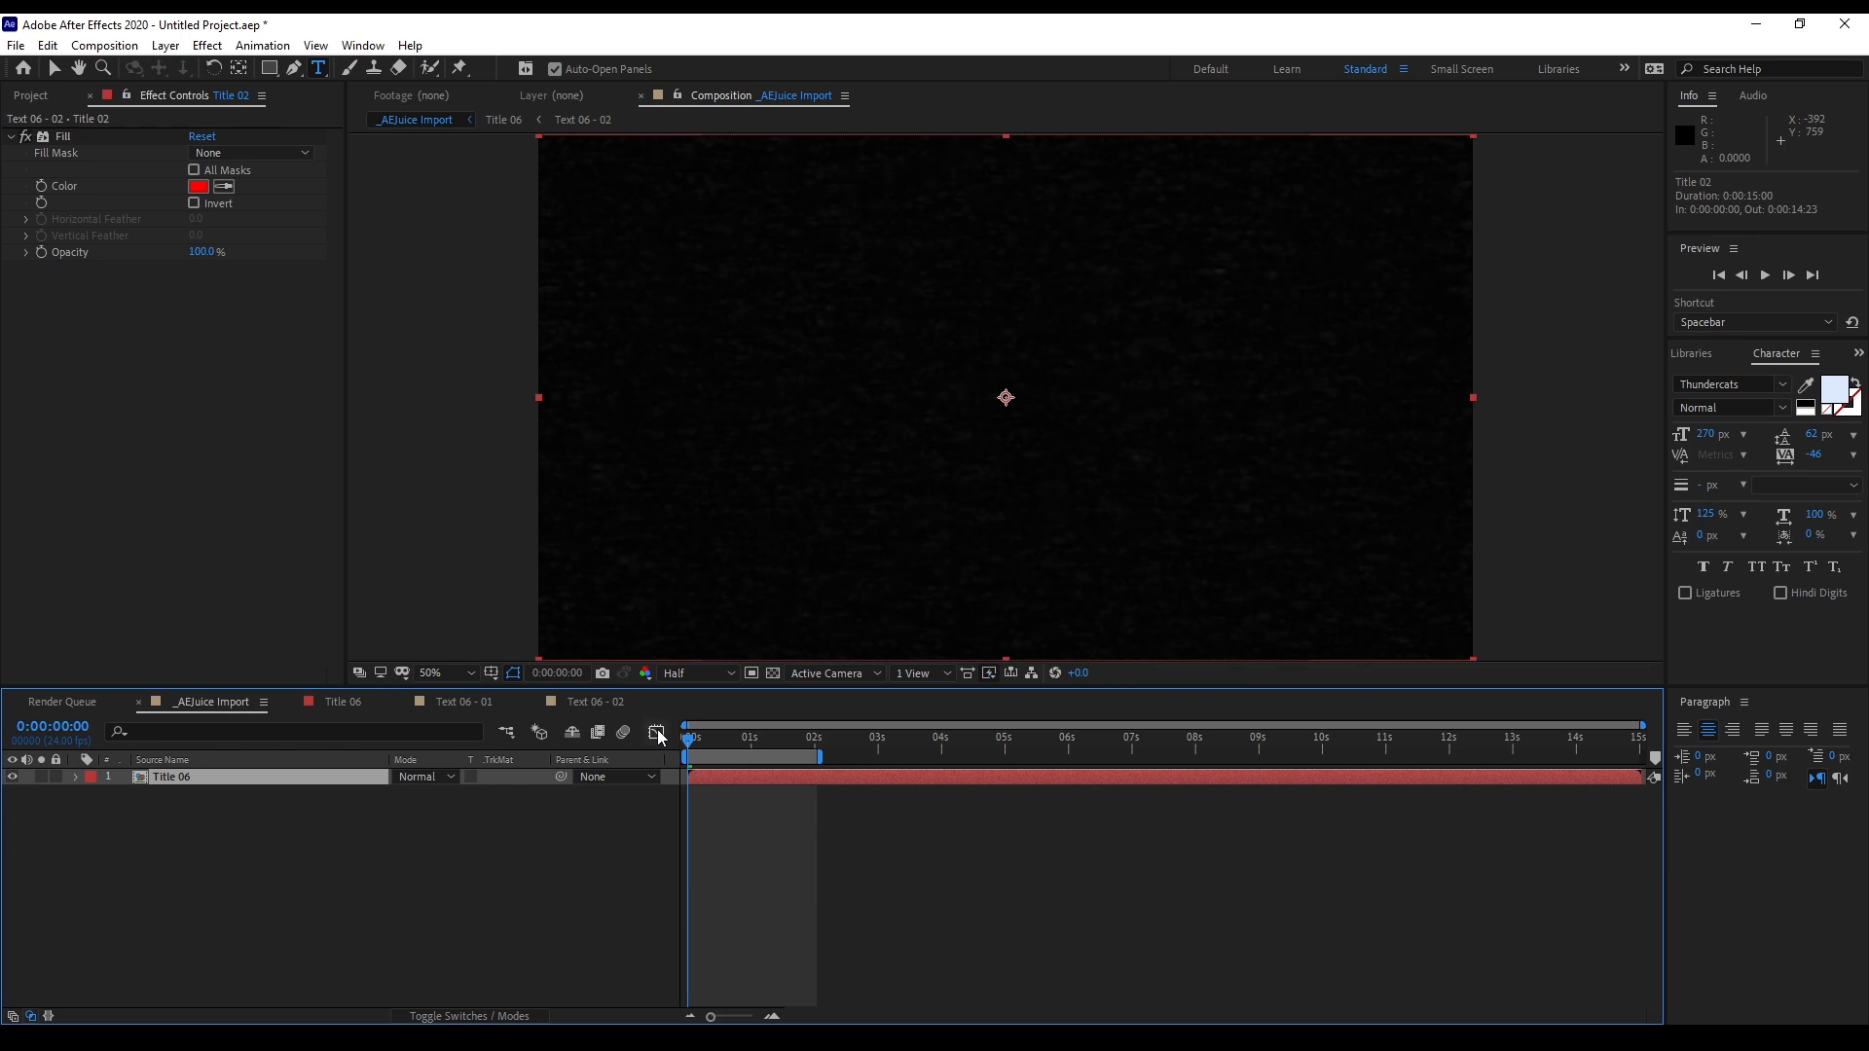
{"action": "key", "text": "space"}
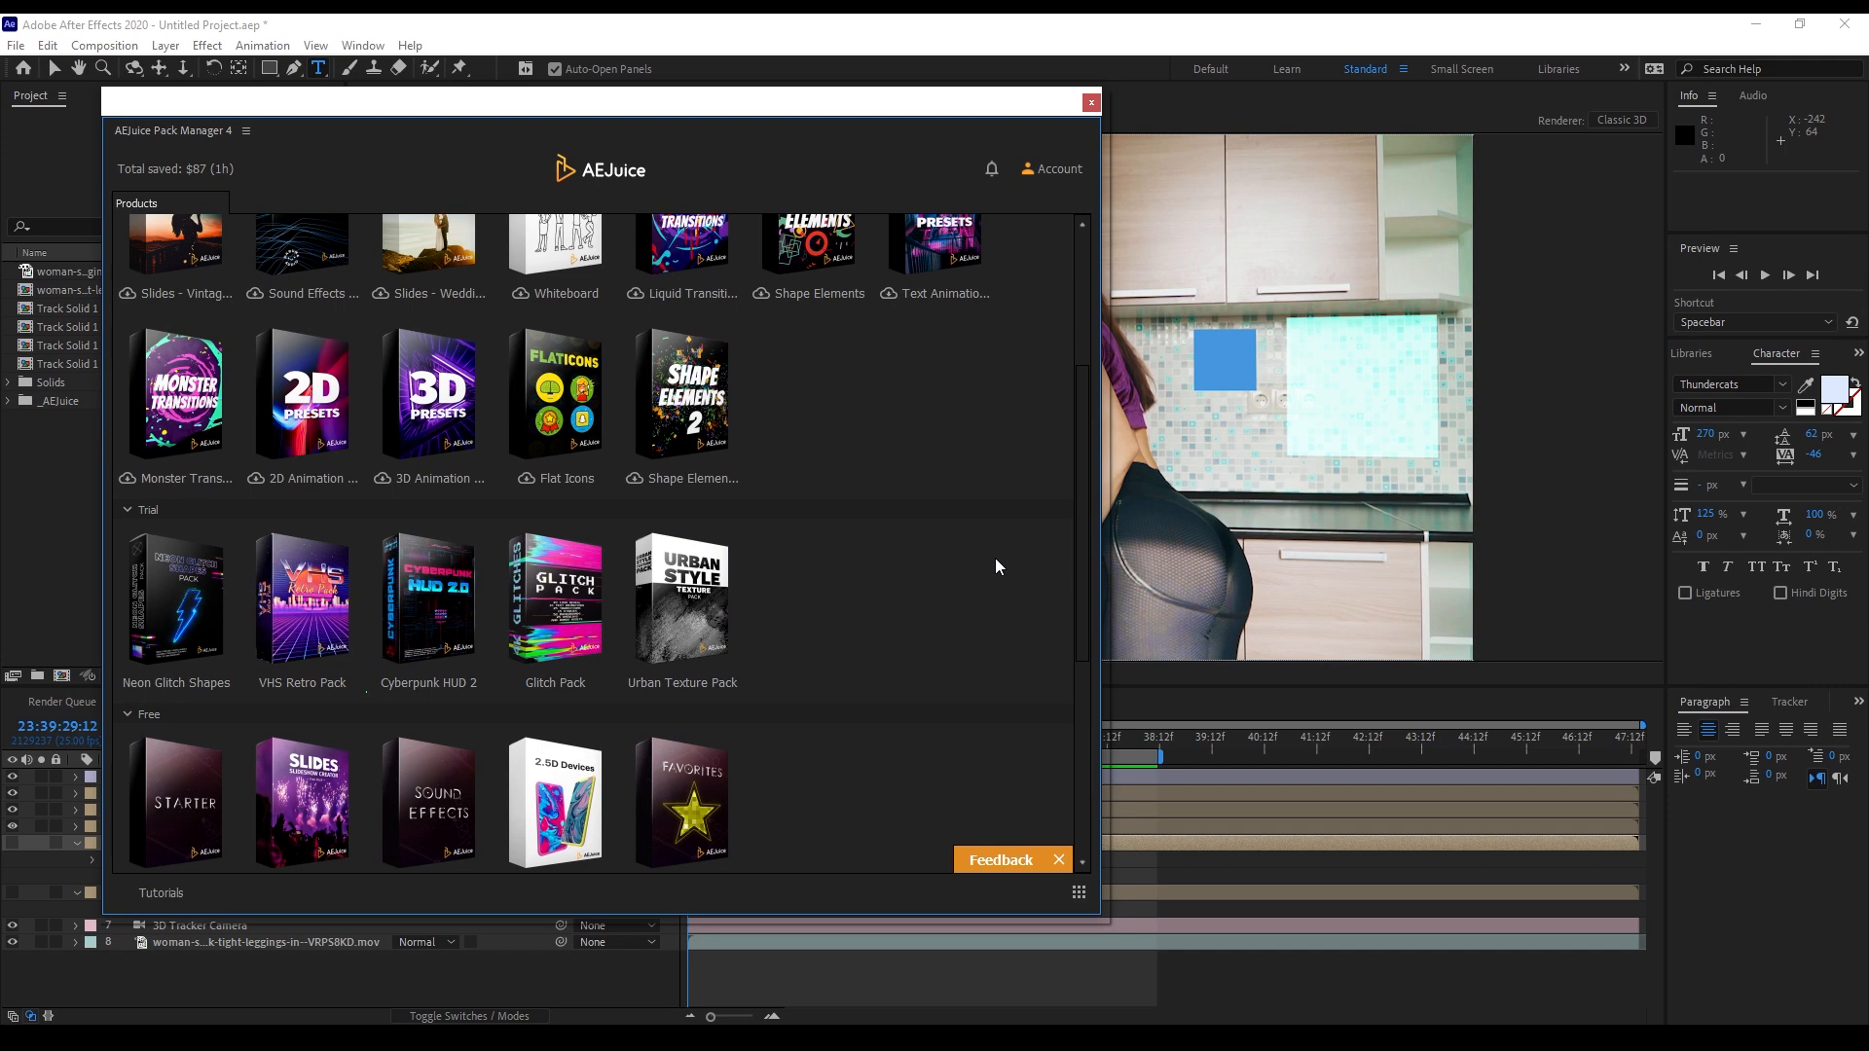
Open the Cyberpunk HUD 2 pack and examine its categories from Frames and HUD through Stories, Text Comps and Triangle Elements
{"action": "left_click", "coordinate": [445, 645]}
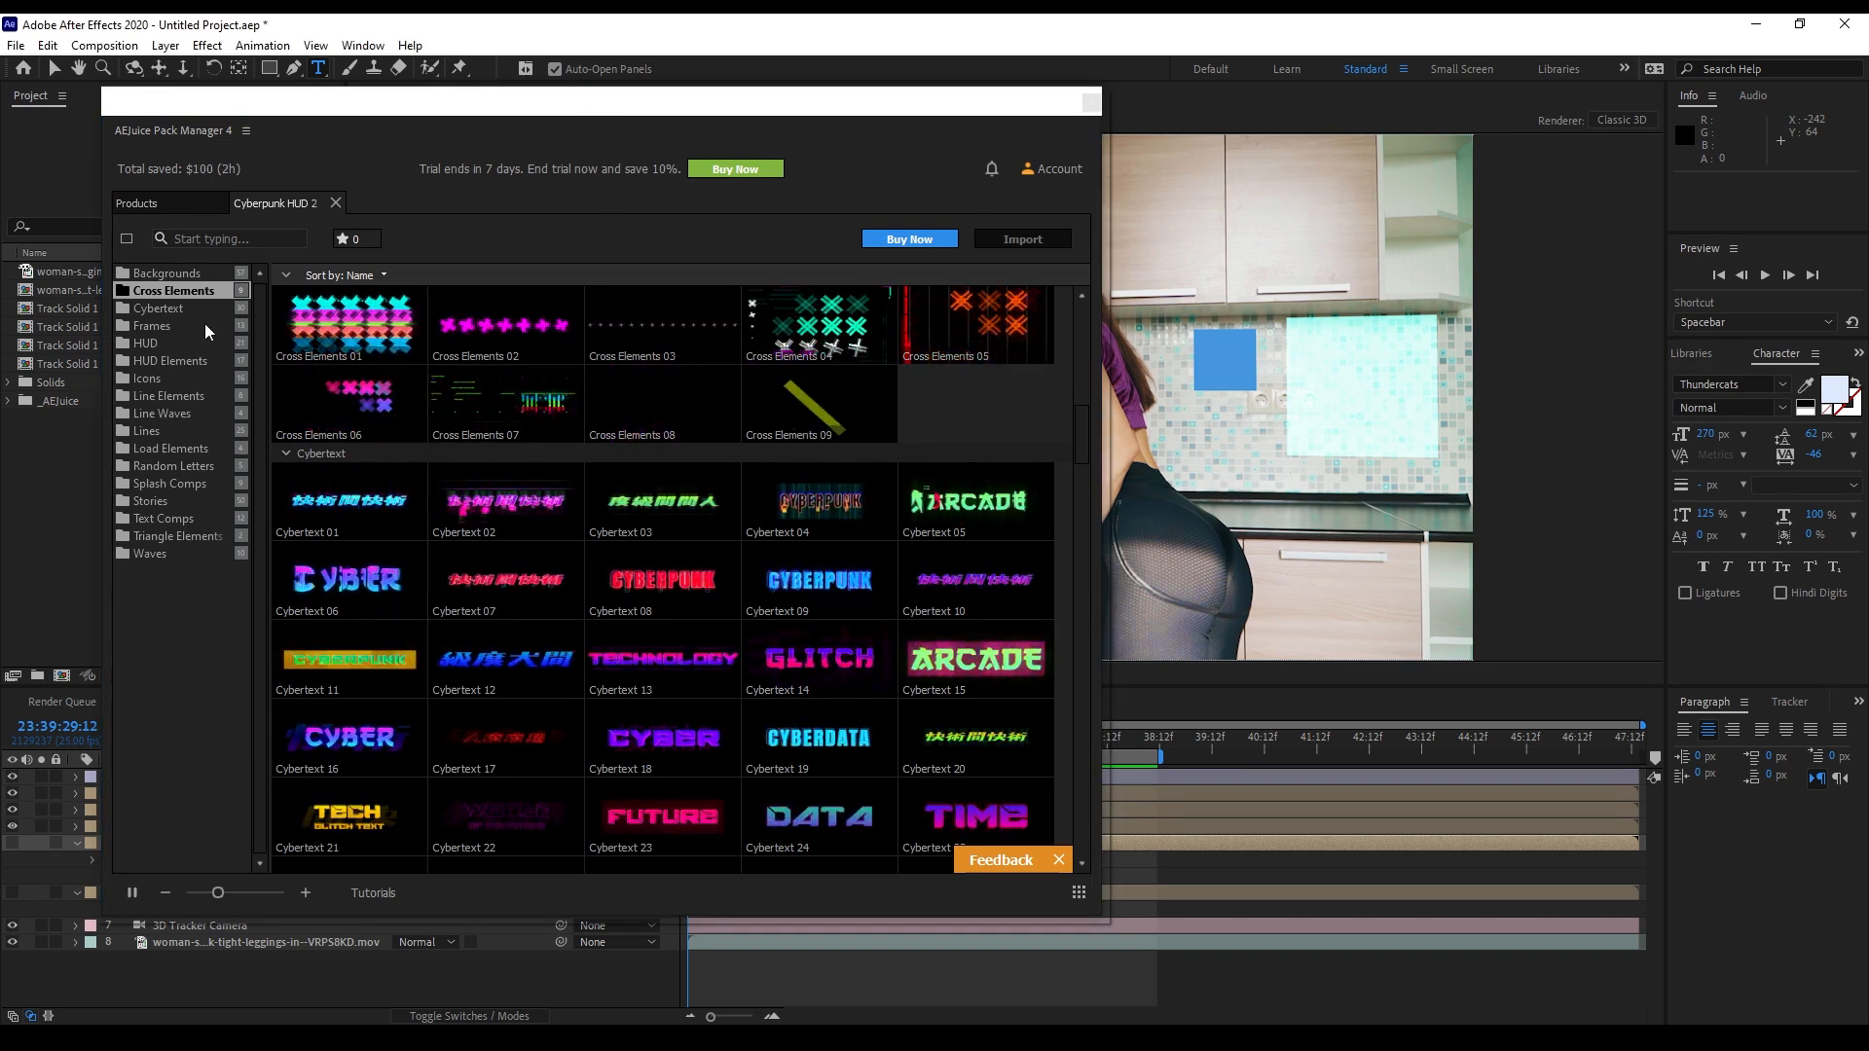
{"action": "left_click", "coordinate": [160, 326]}
{"action": "left_click", "coordinate": [148, 345]}
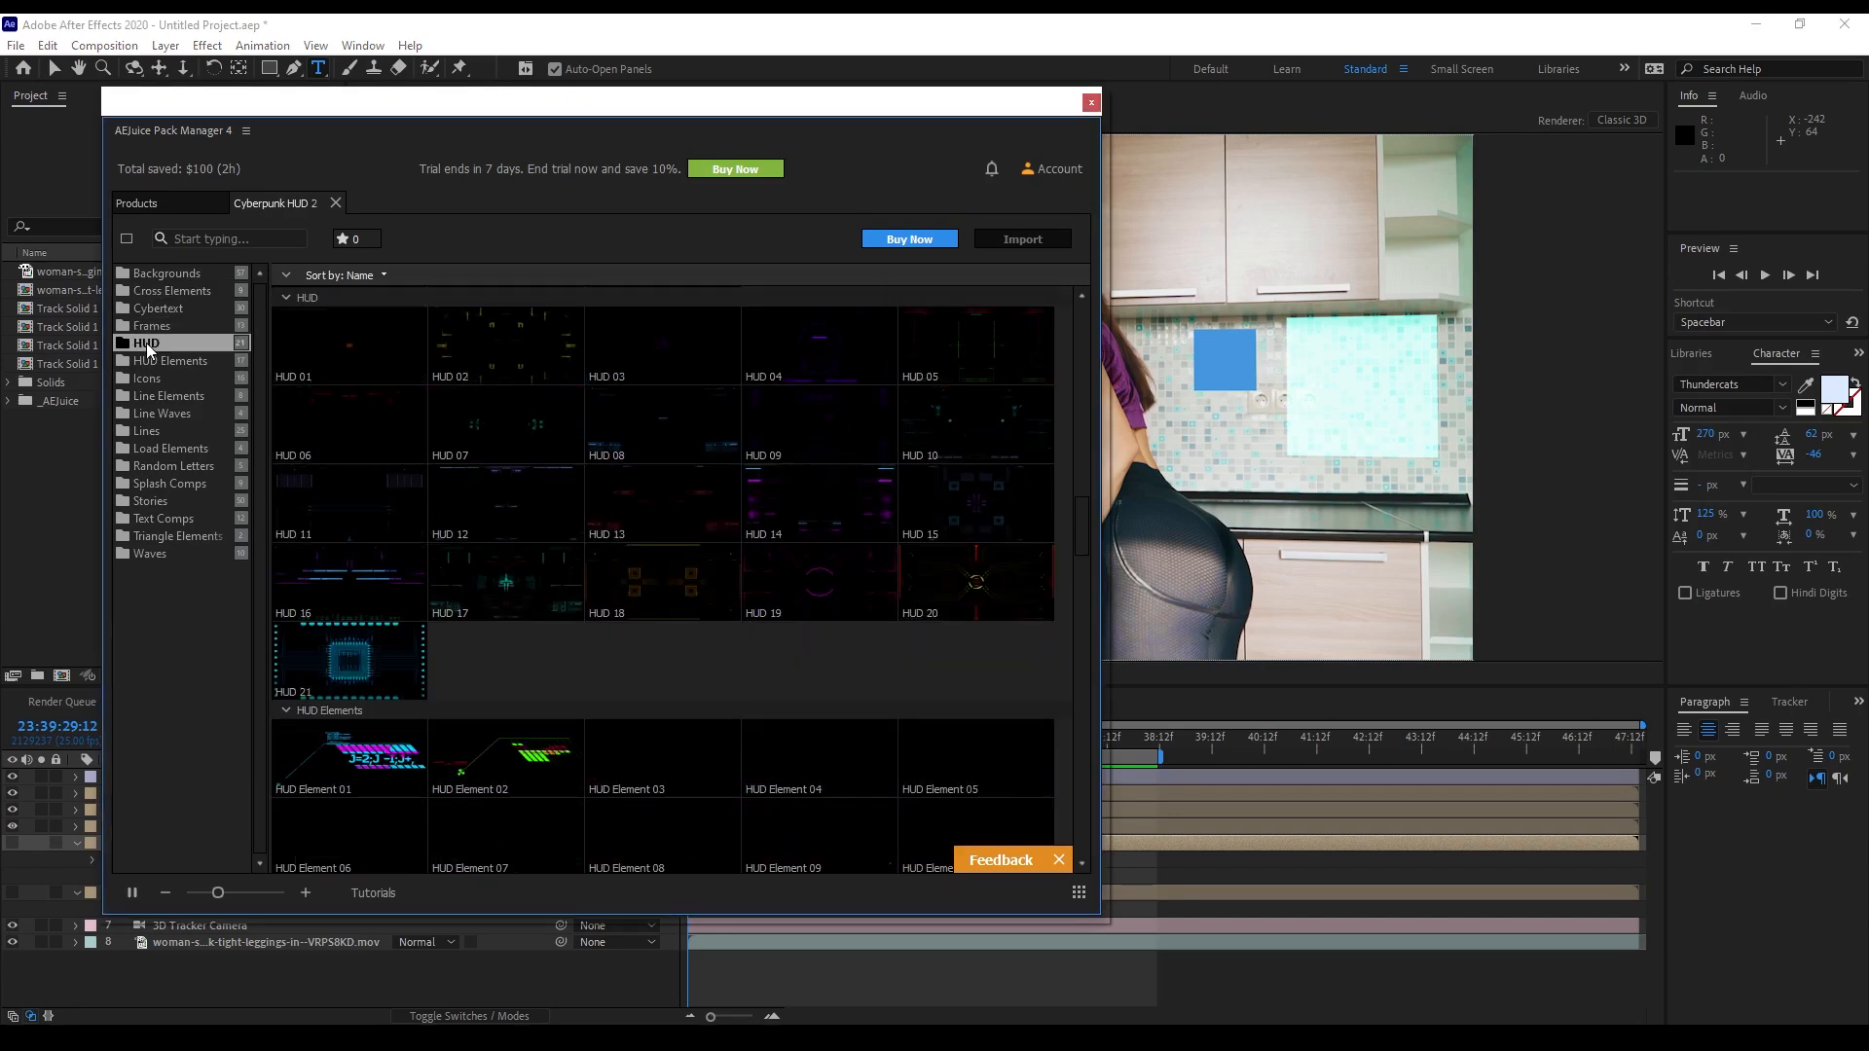
{"action": "left_click", "coordinate": [175, 358]}
{"action": "left_click", "coordinate": [144, 376]}
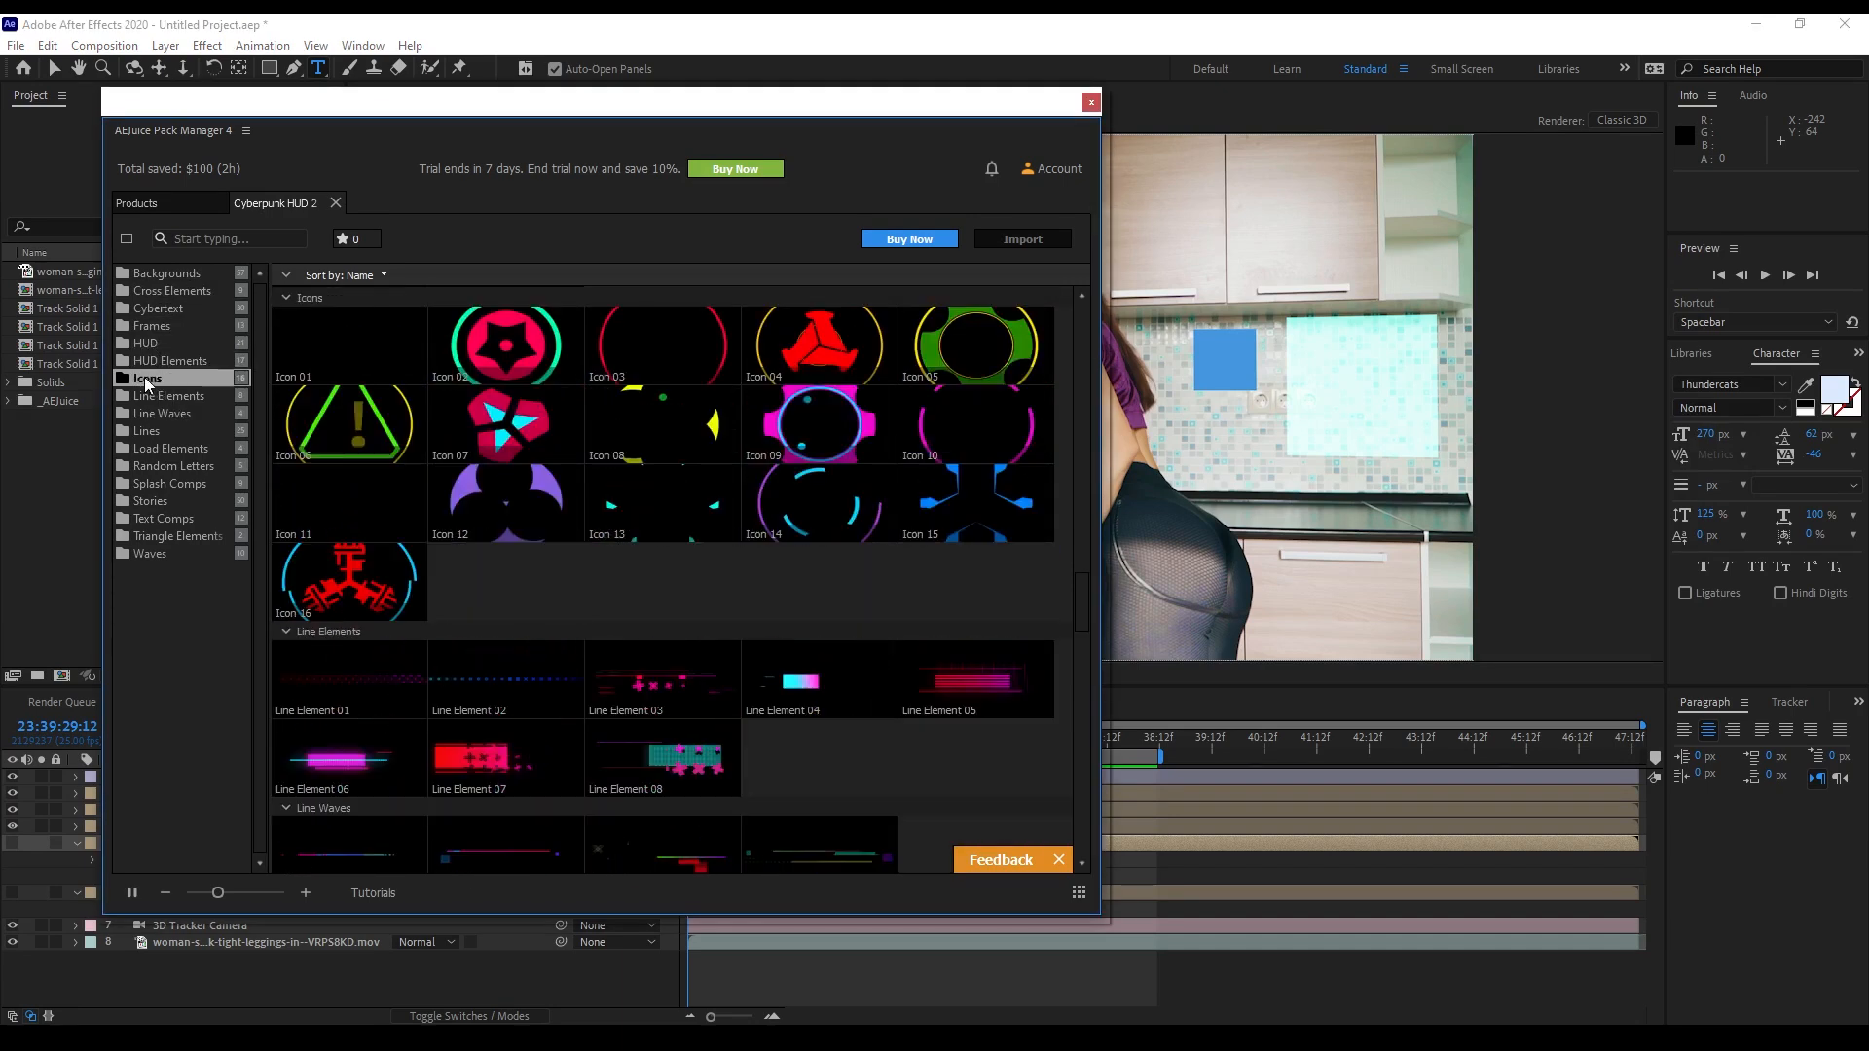
{"action": "left_click", "coordinate": [155, 393]}
{"action": "left_click", "coordinate": [169, 415]}
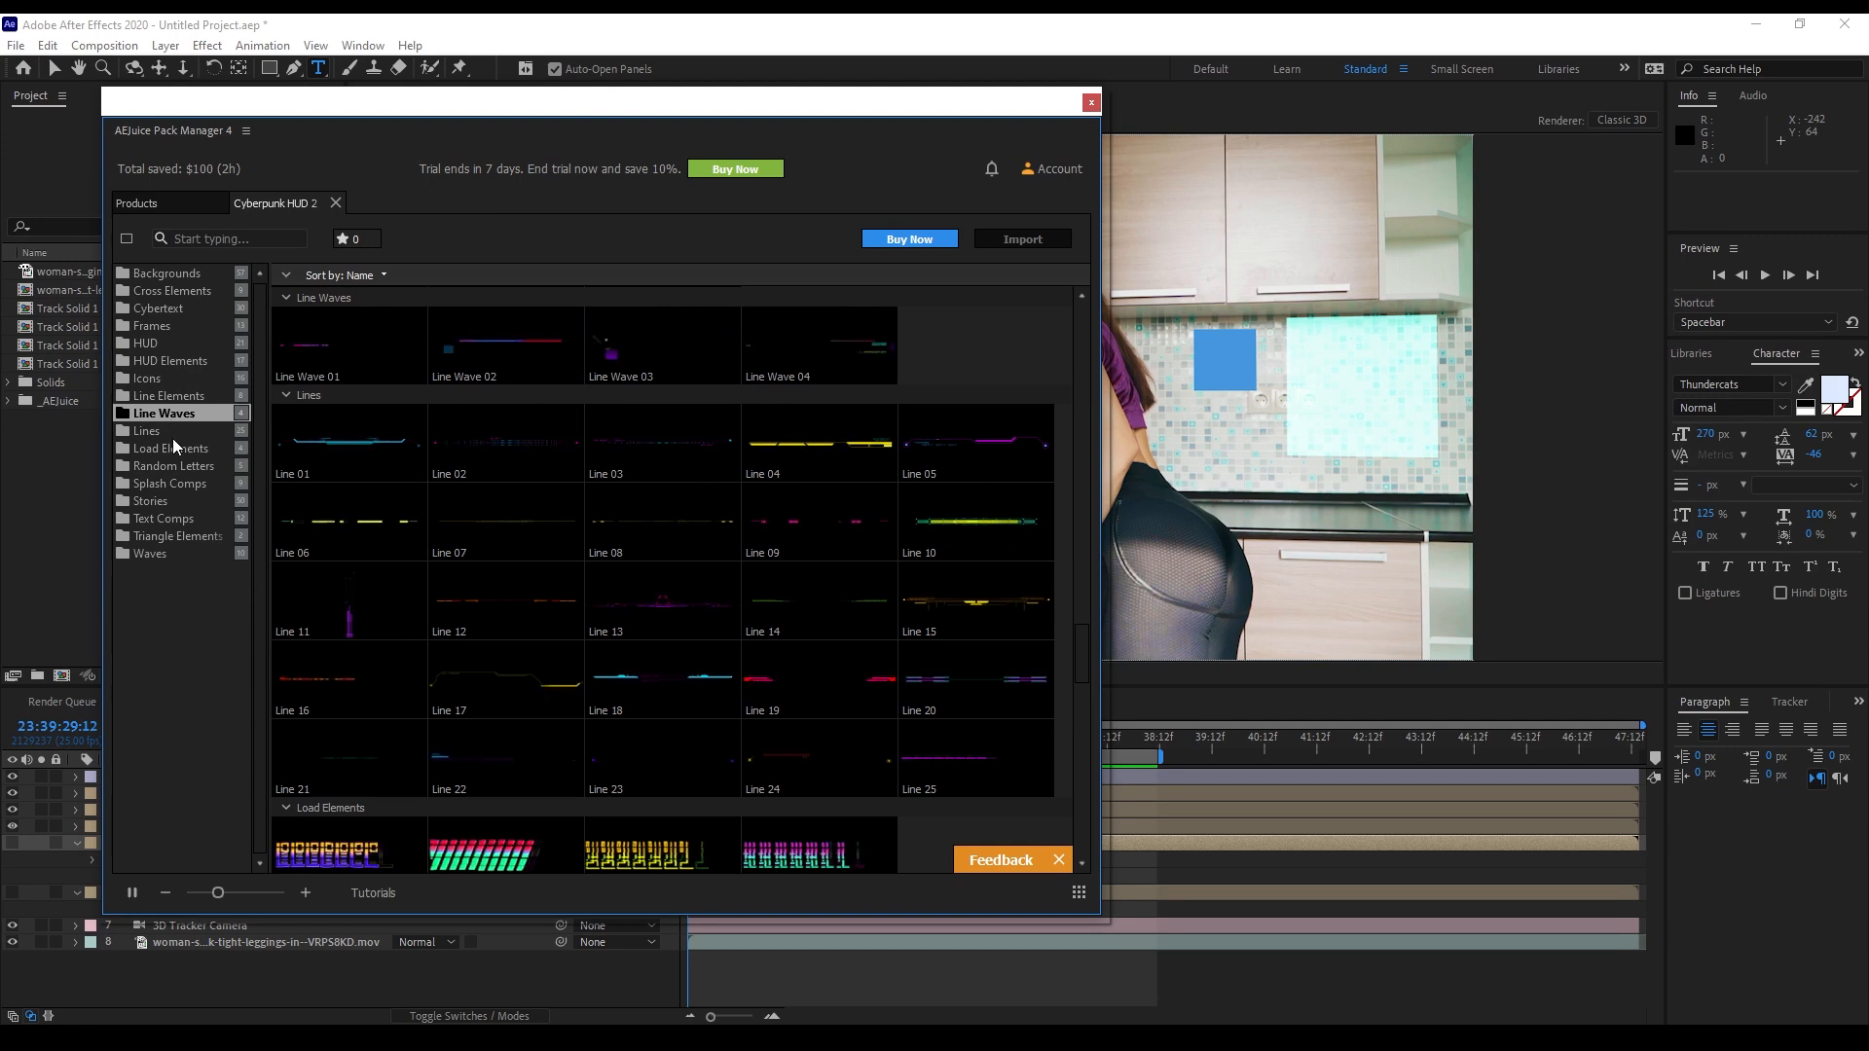
{"action": "left_click", "coordinate": [152, 447]}
{"action": "left_click", "coordinate": [161, 471]}
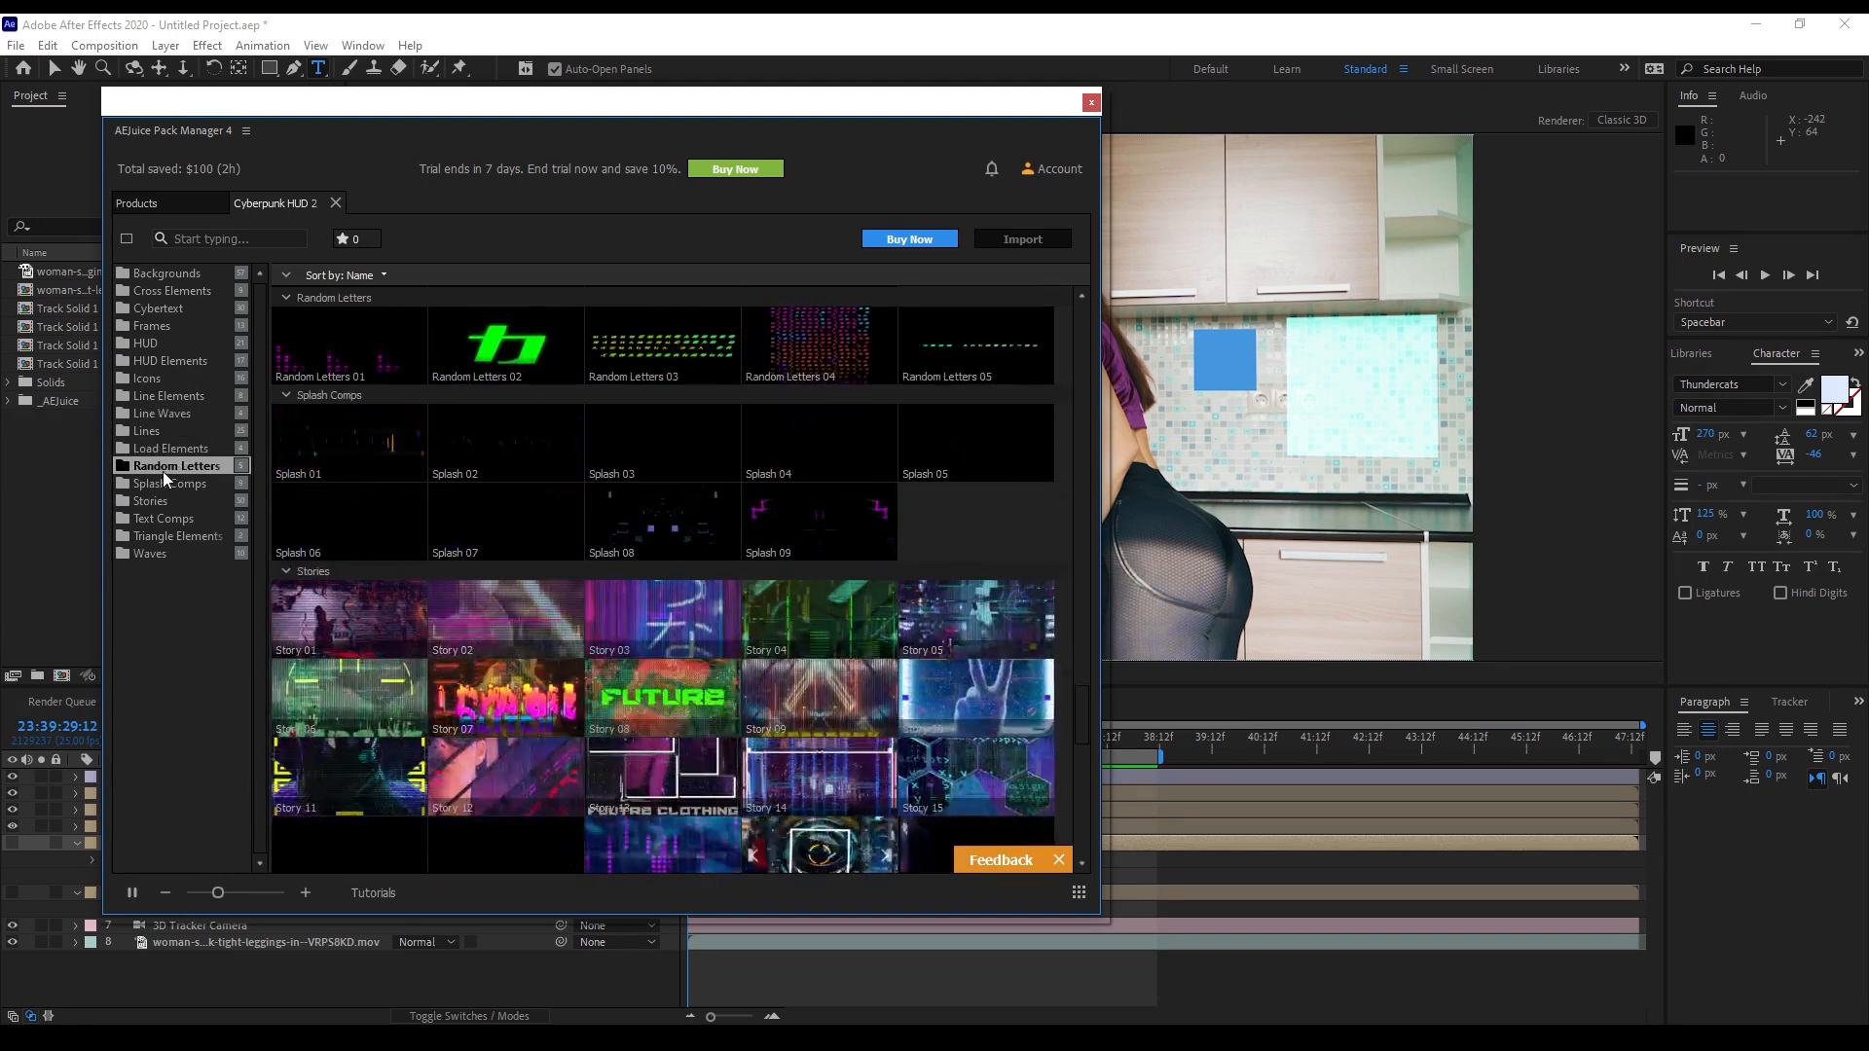
{"action": "left_click", "coordinate": [156, 486]}
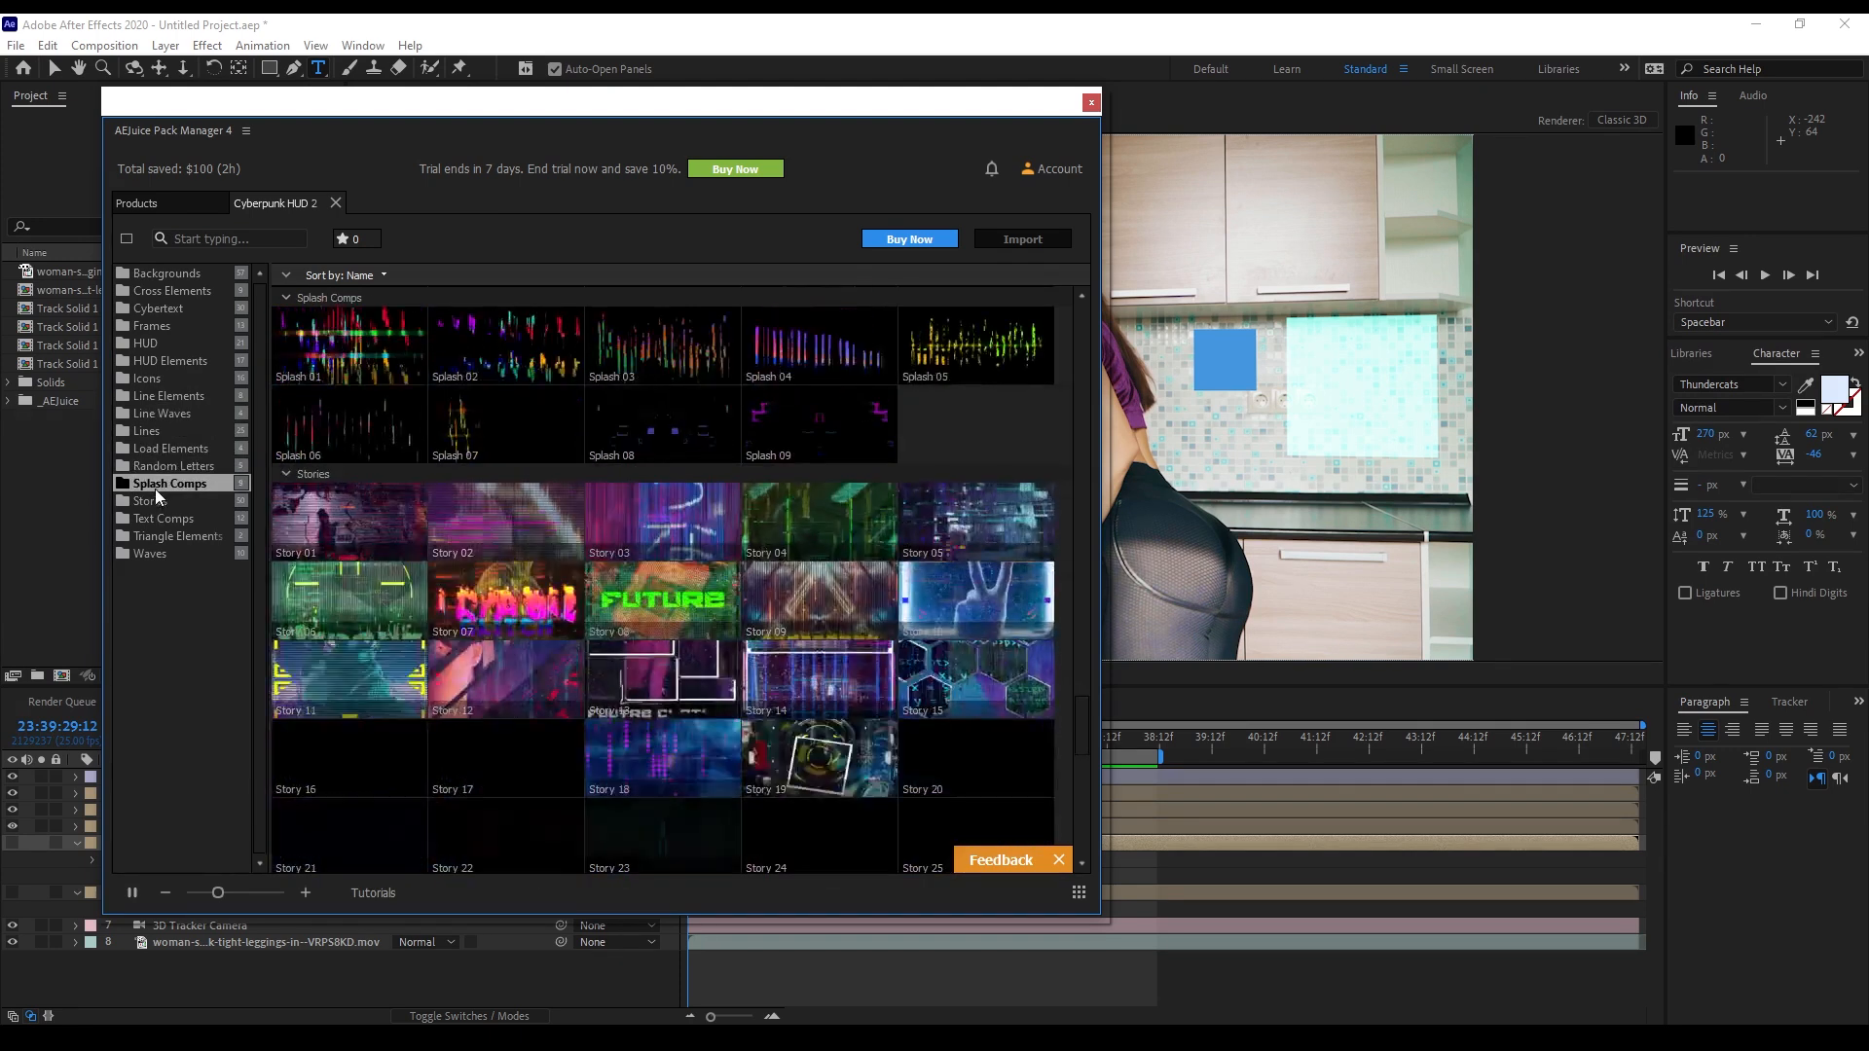
{"action": "left_click", "coordinate": [155, 502]}
{"action": "left_click", "coordinate": [160, 518]}
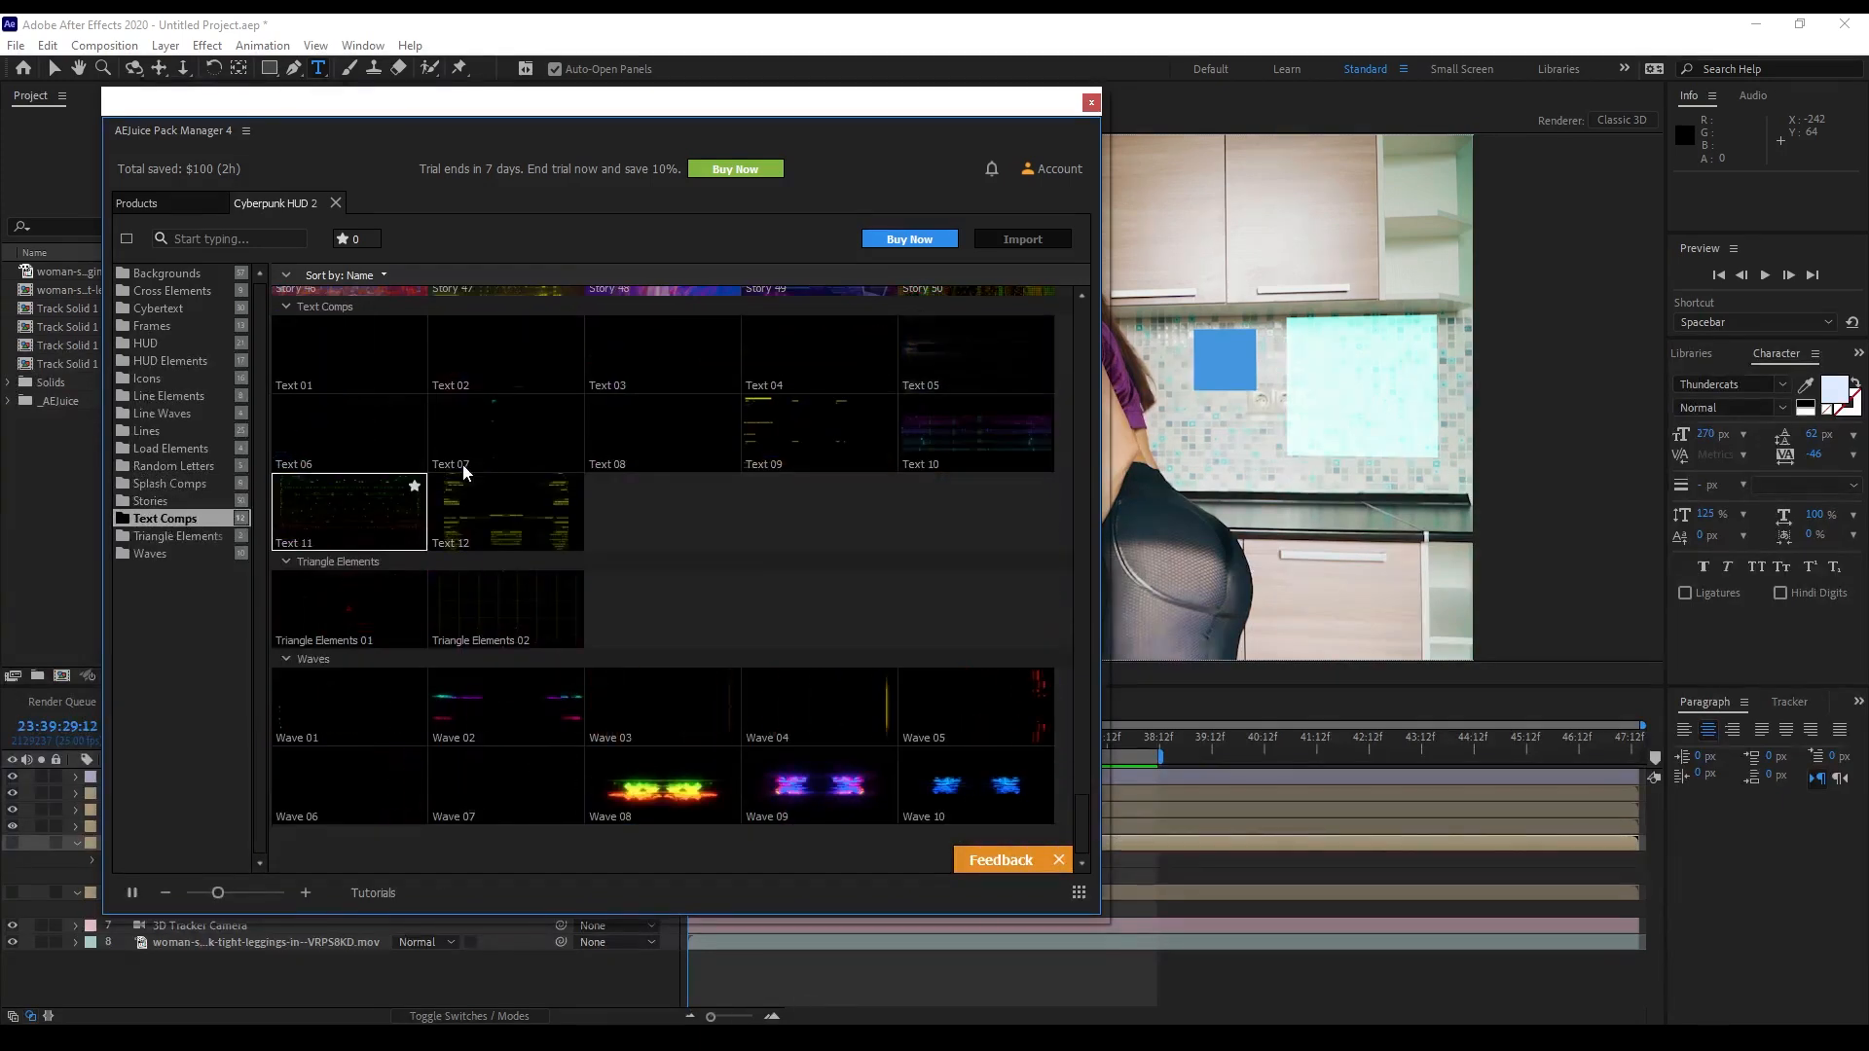
{"action": "left_click", "coordinate": [198, 536]}
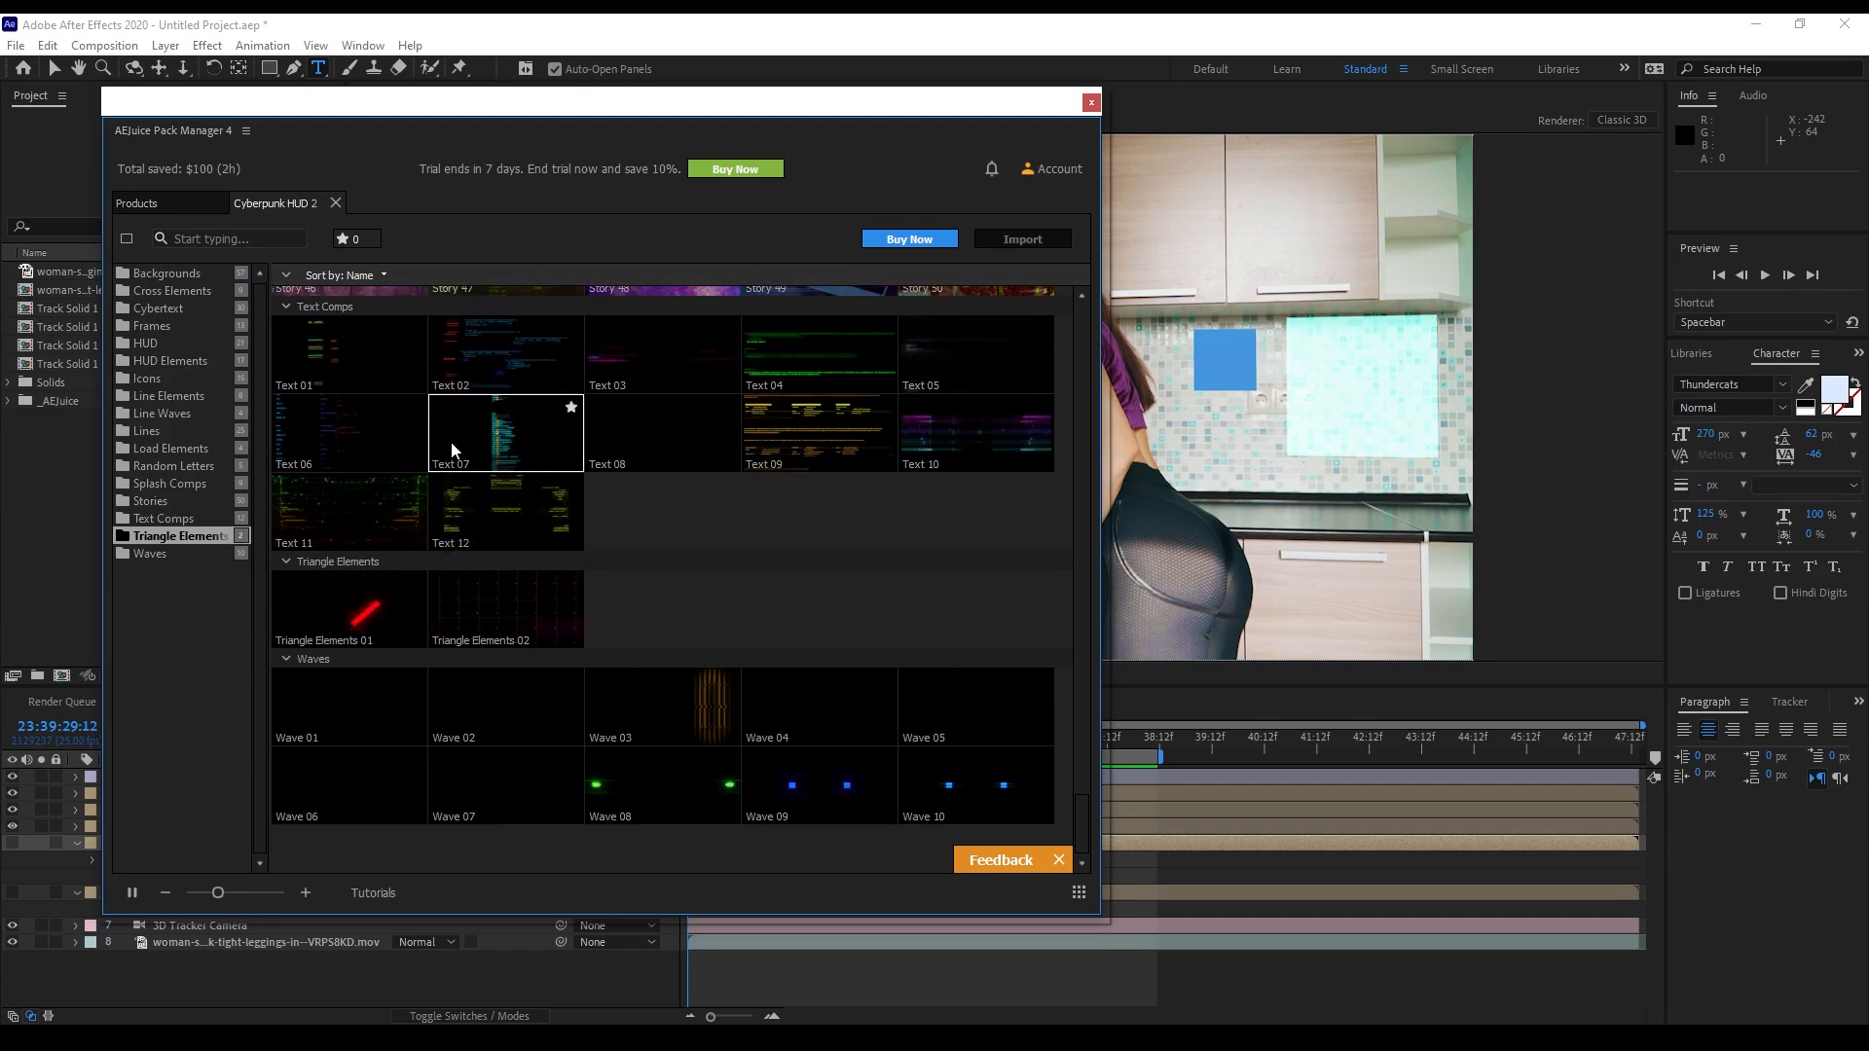
Play back the kitchen footage composition and return the playhead to its start
{"action": "key", "text": "space"}
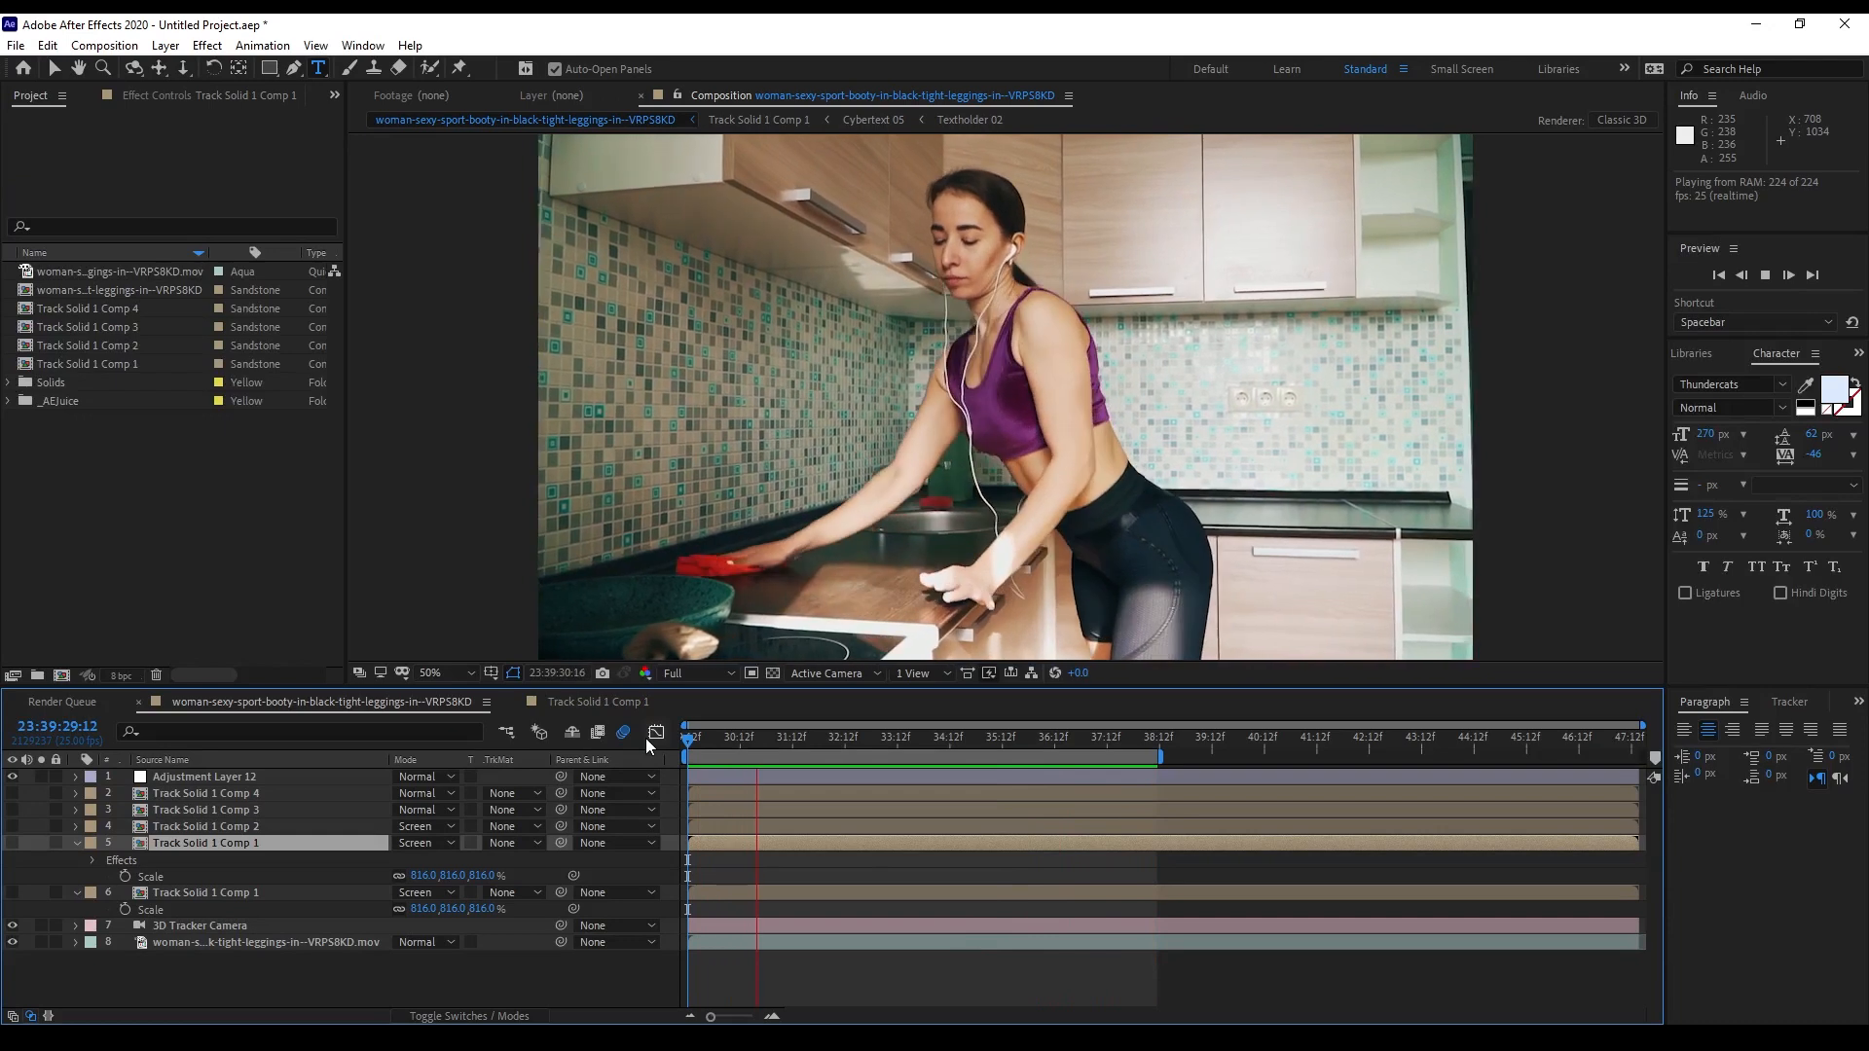
{"action": "key", "text": "space"}
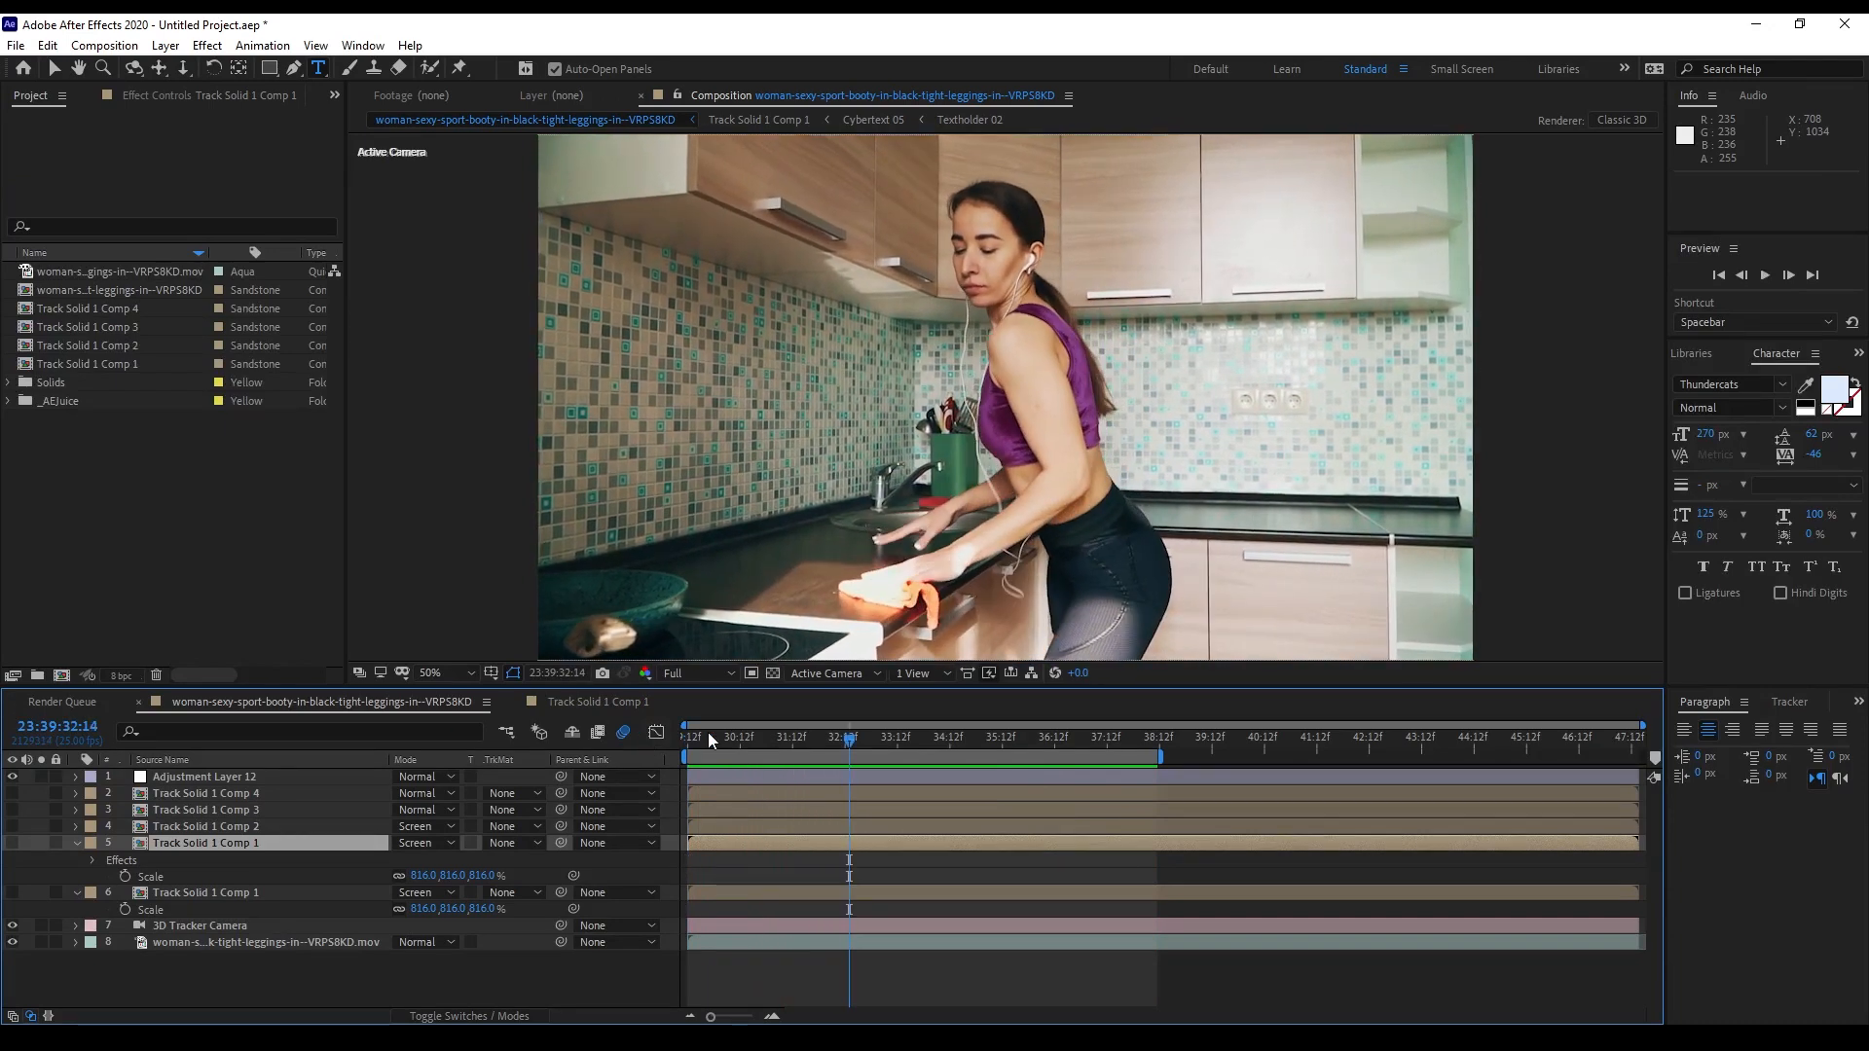
{"action": "left_click_drag", "start_coordinate": [709, 732], "coordinate": [658, 739]}
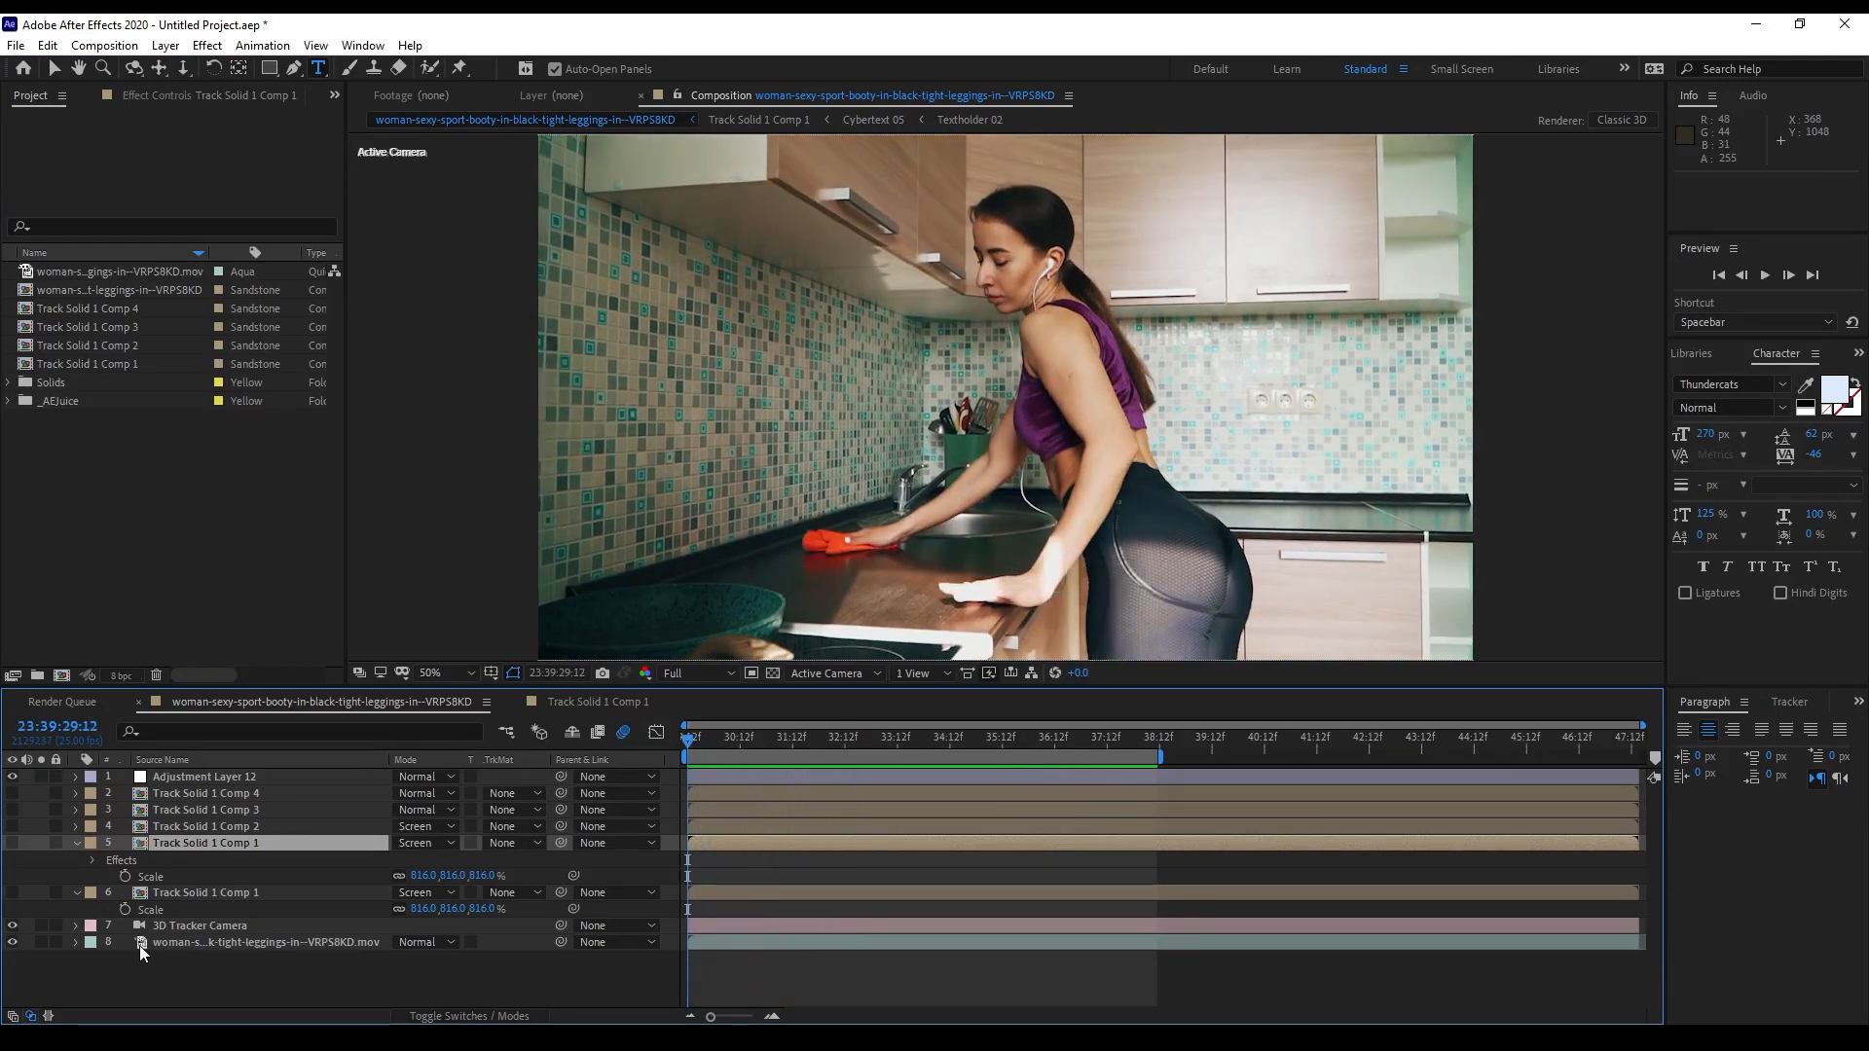
Display the 3D Camera Tracker track points on the kitchen footage layer
{"action": "left_click", "coordinate": [192, 943]}
{"action": "left_click", "coordinate": [190, 94]}
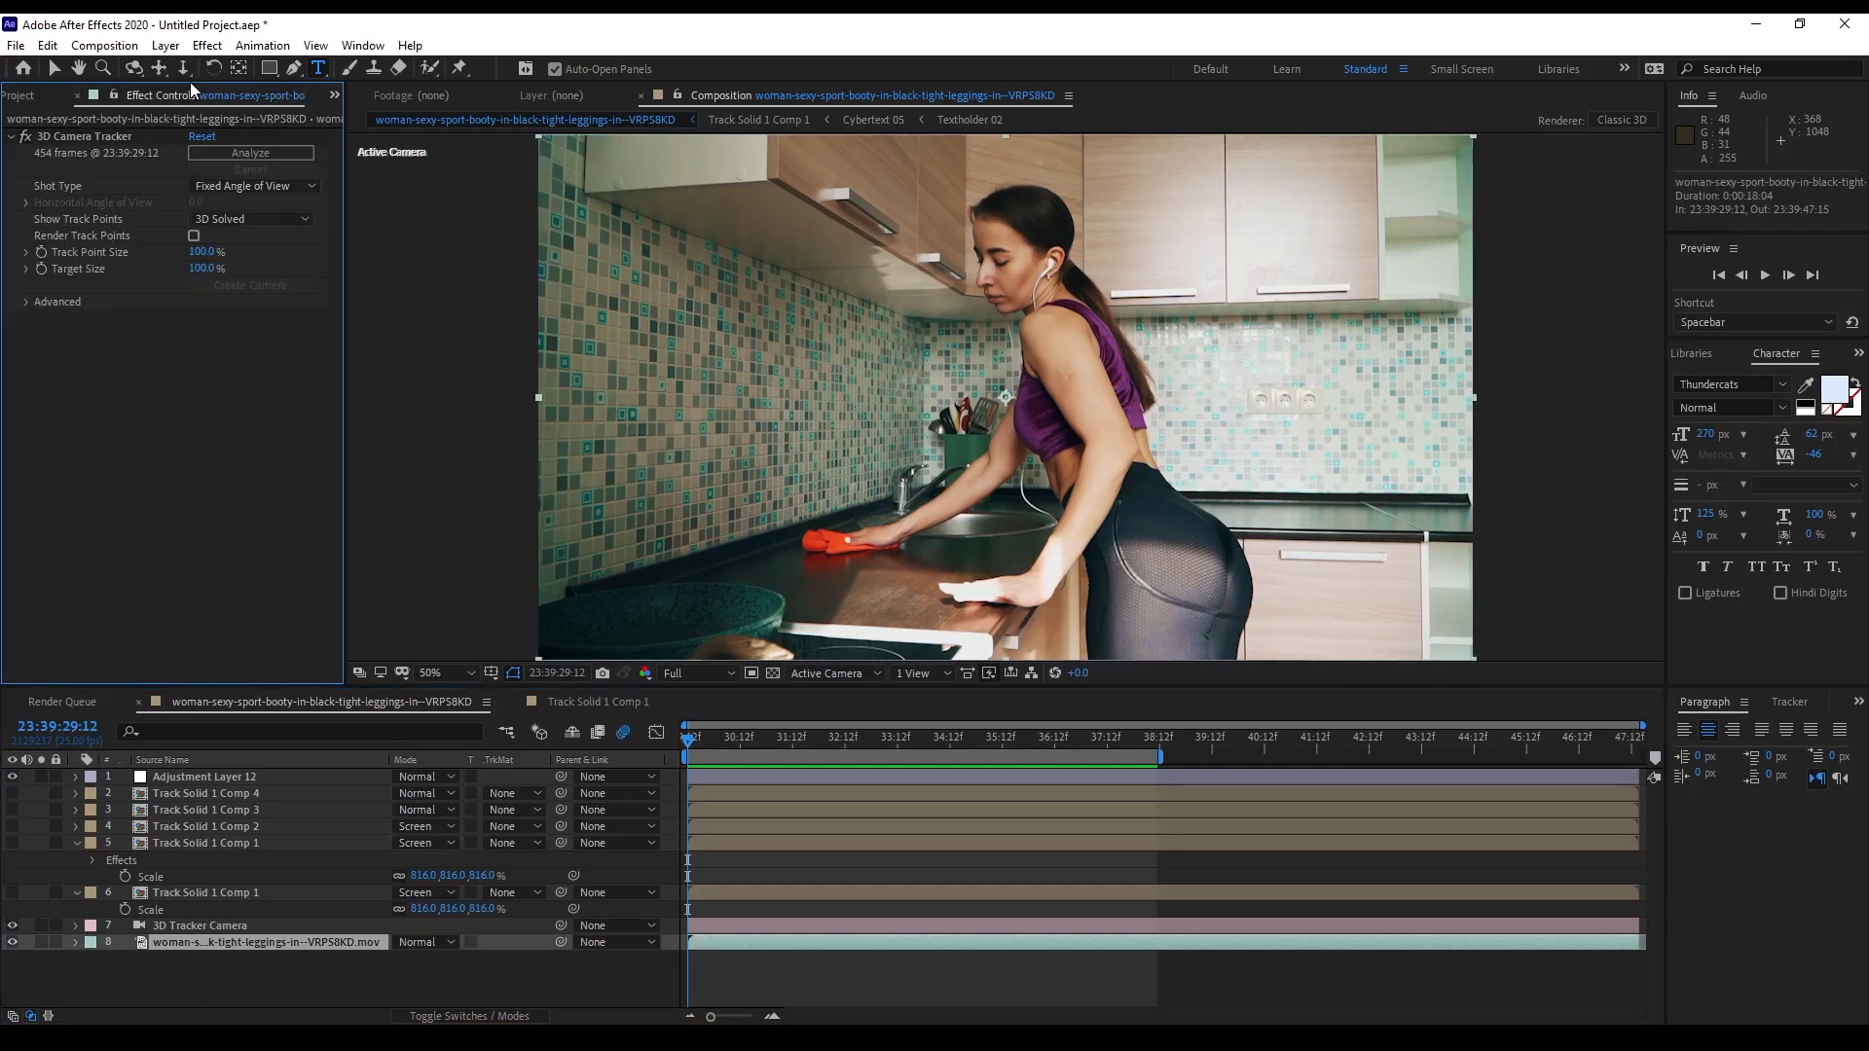
{"action": "left_click", "coordinate": [96, 137]}
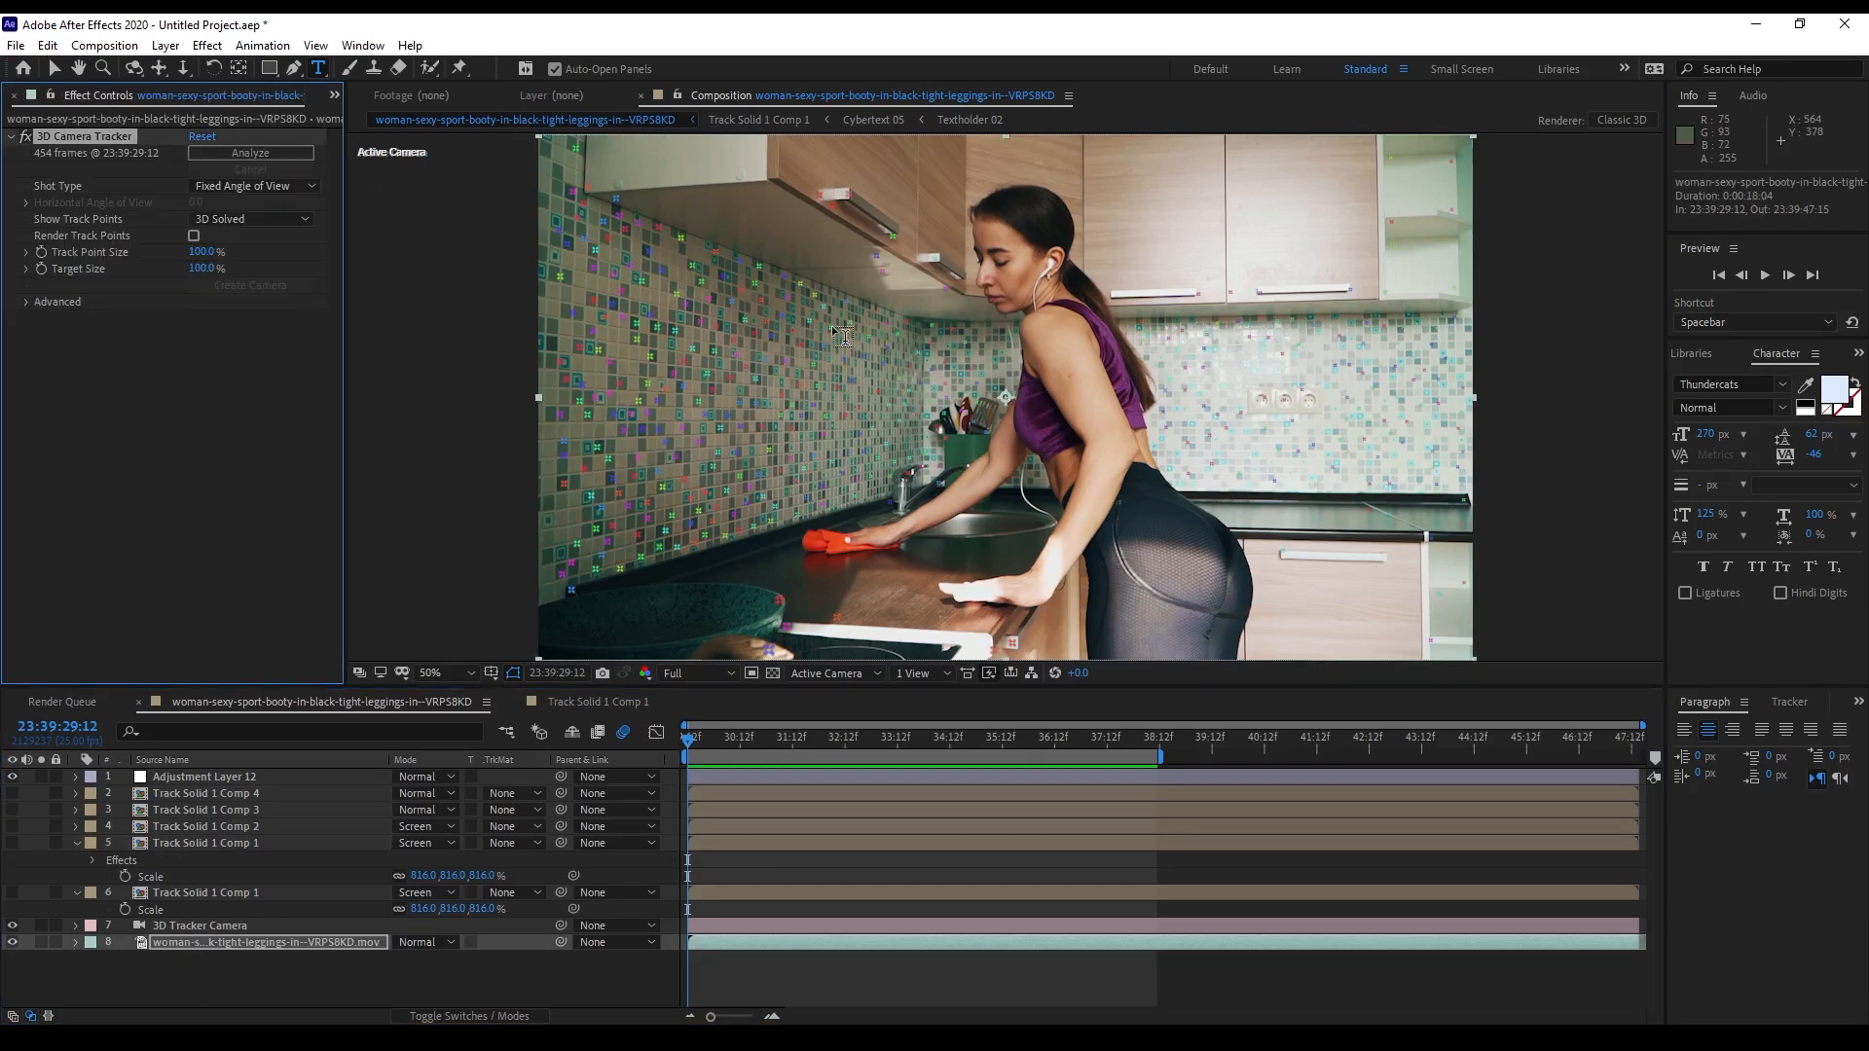
Make the Track Solid 1 Comp 4, Comp 3 and Comp 2 layers visible
{"action": "left_click", "coordinate": [12, 794]}
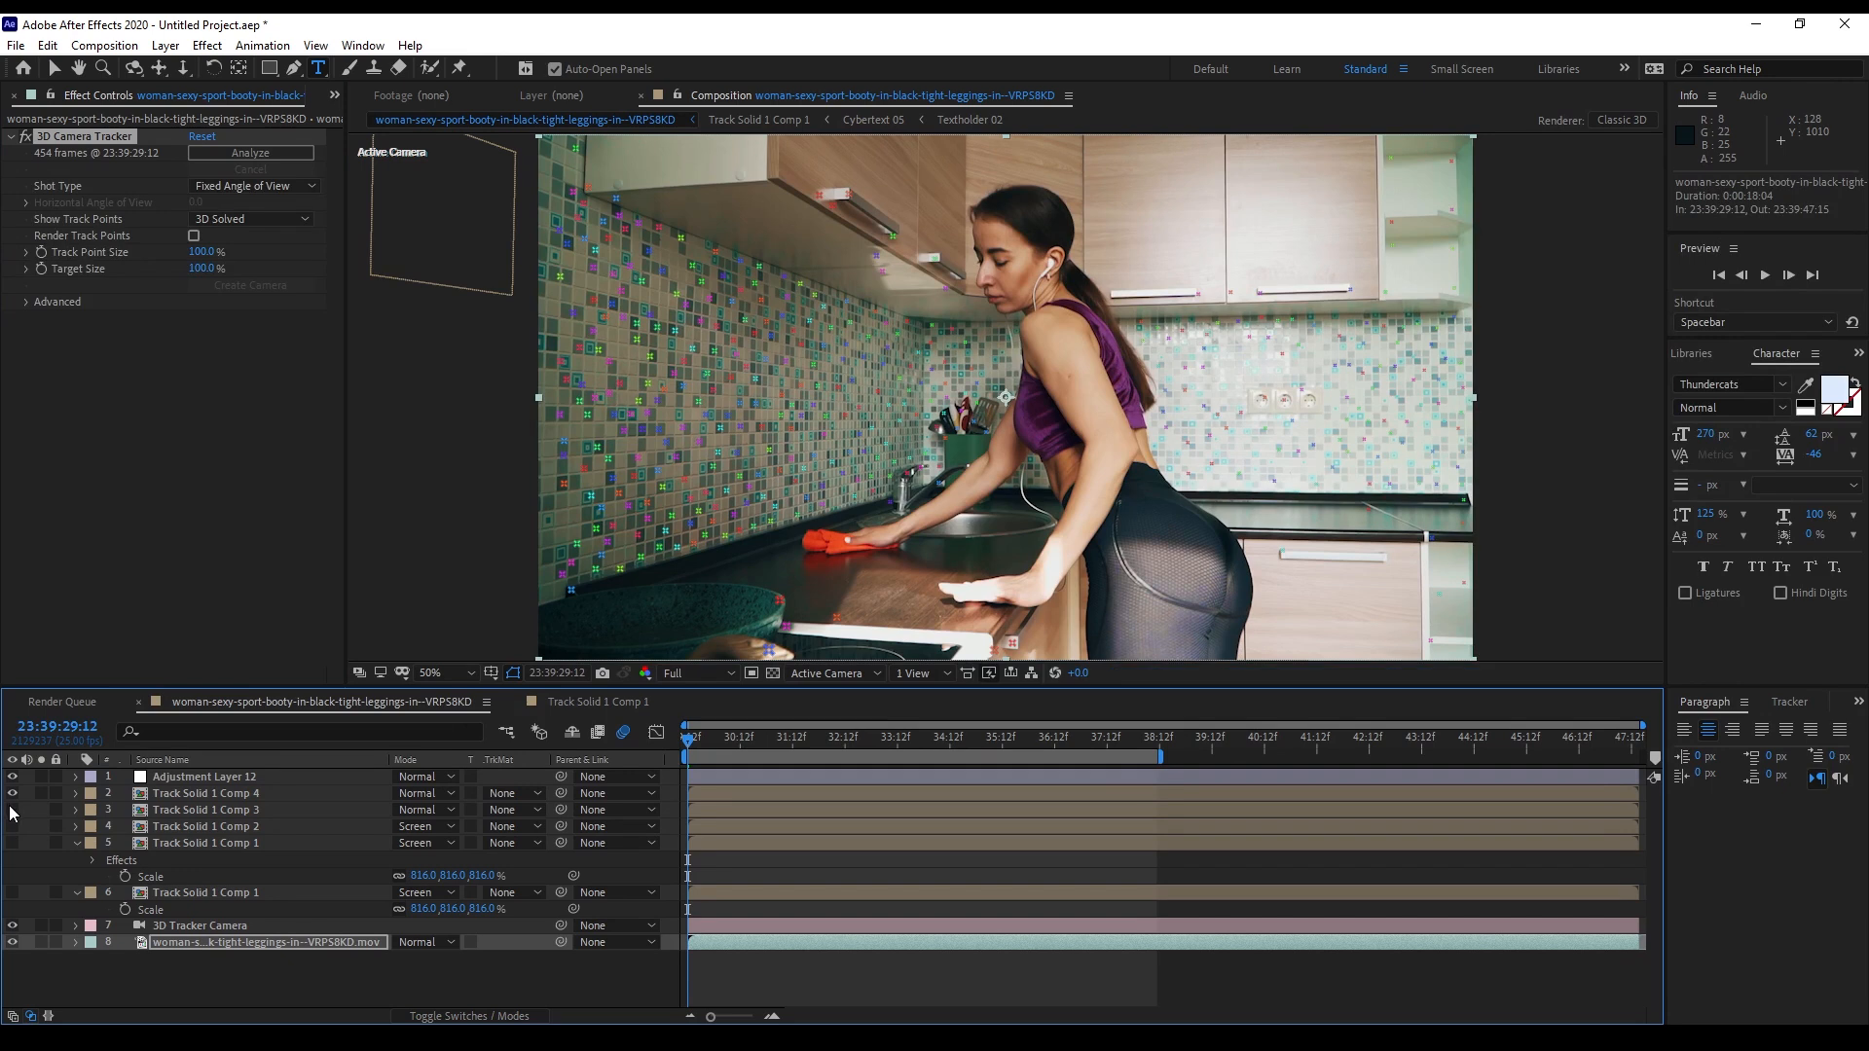
{"action": "left_click", "coordinate": [12, 826]}
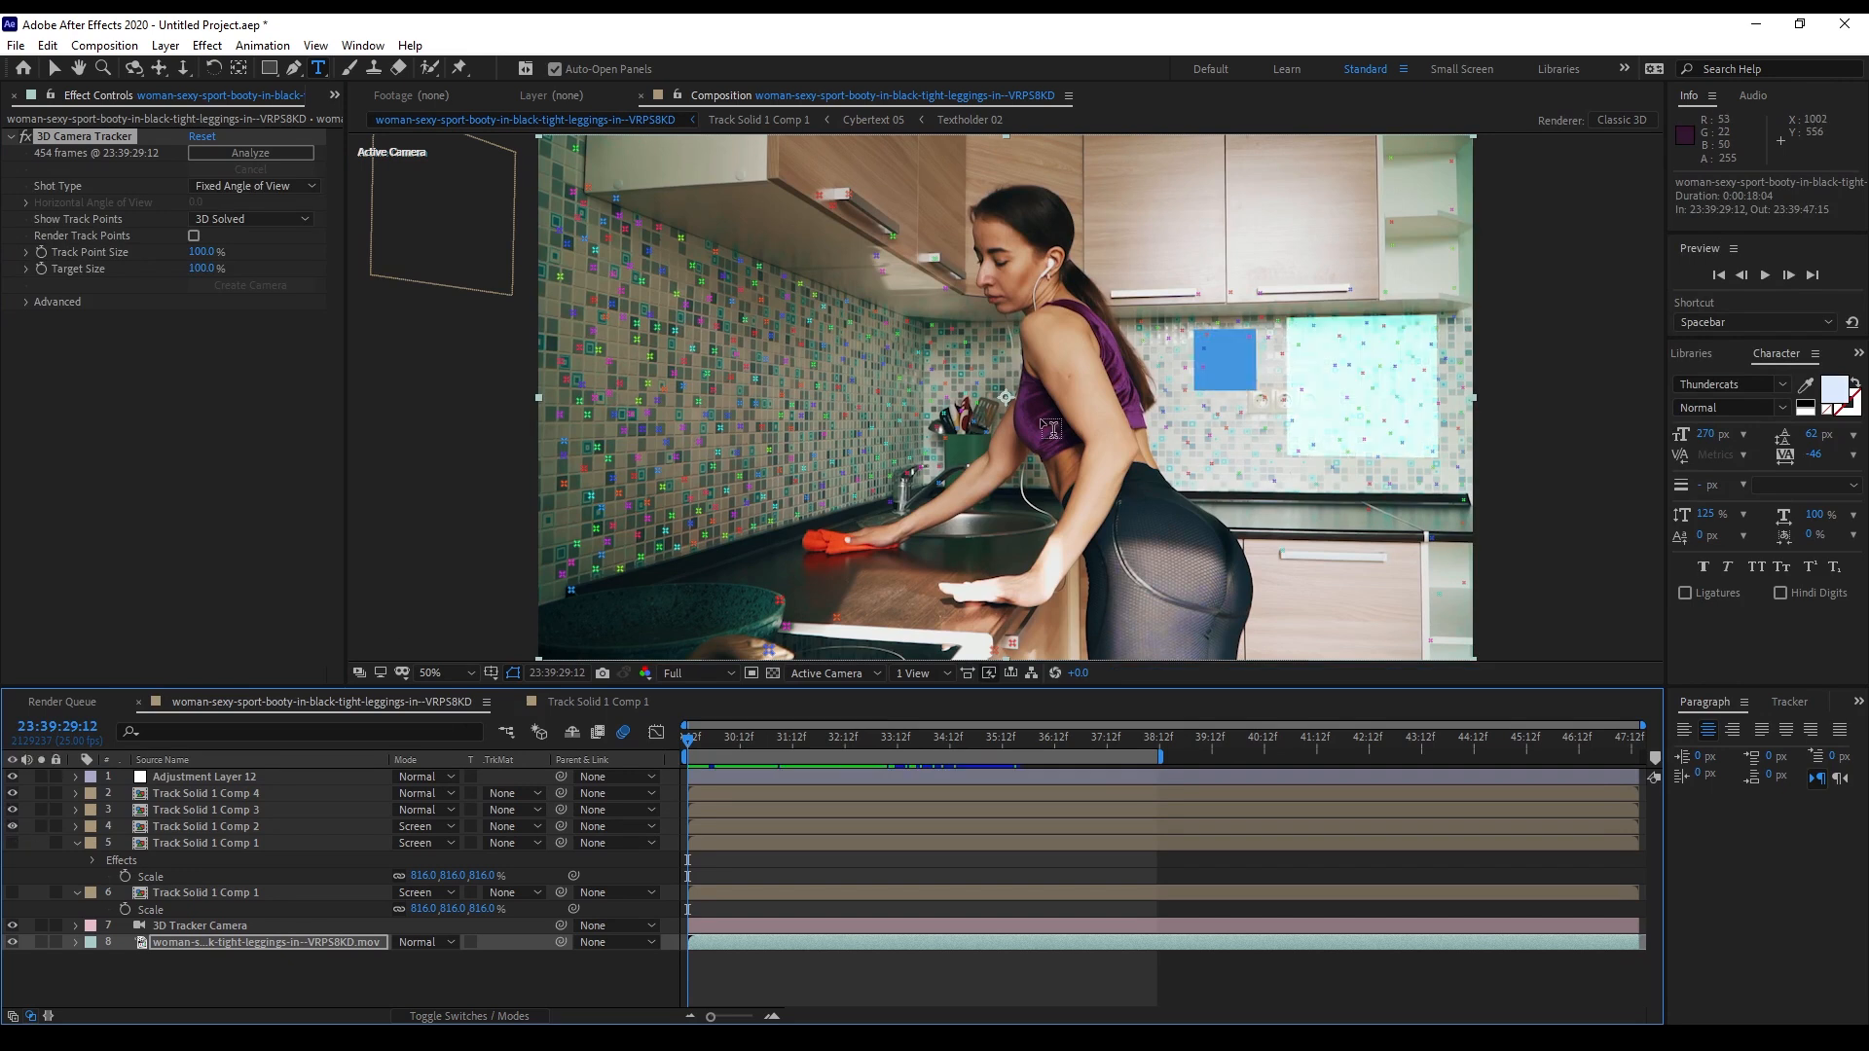
Open the Track Solid 1 Comp 1 precomposition and scrub through the Cybertext 05 animation inside it
{"action": "left_click", "coordinate": [190, 882]}
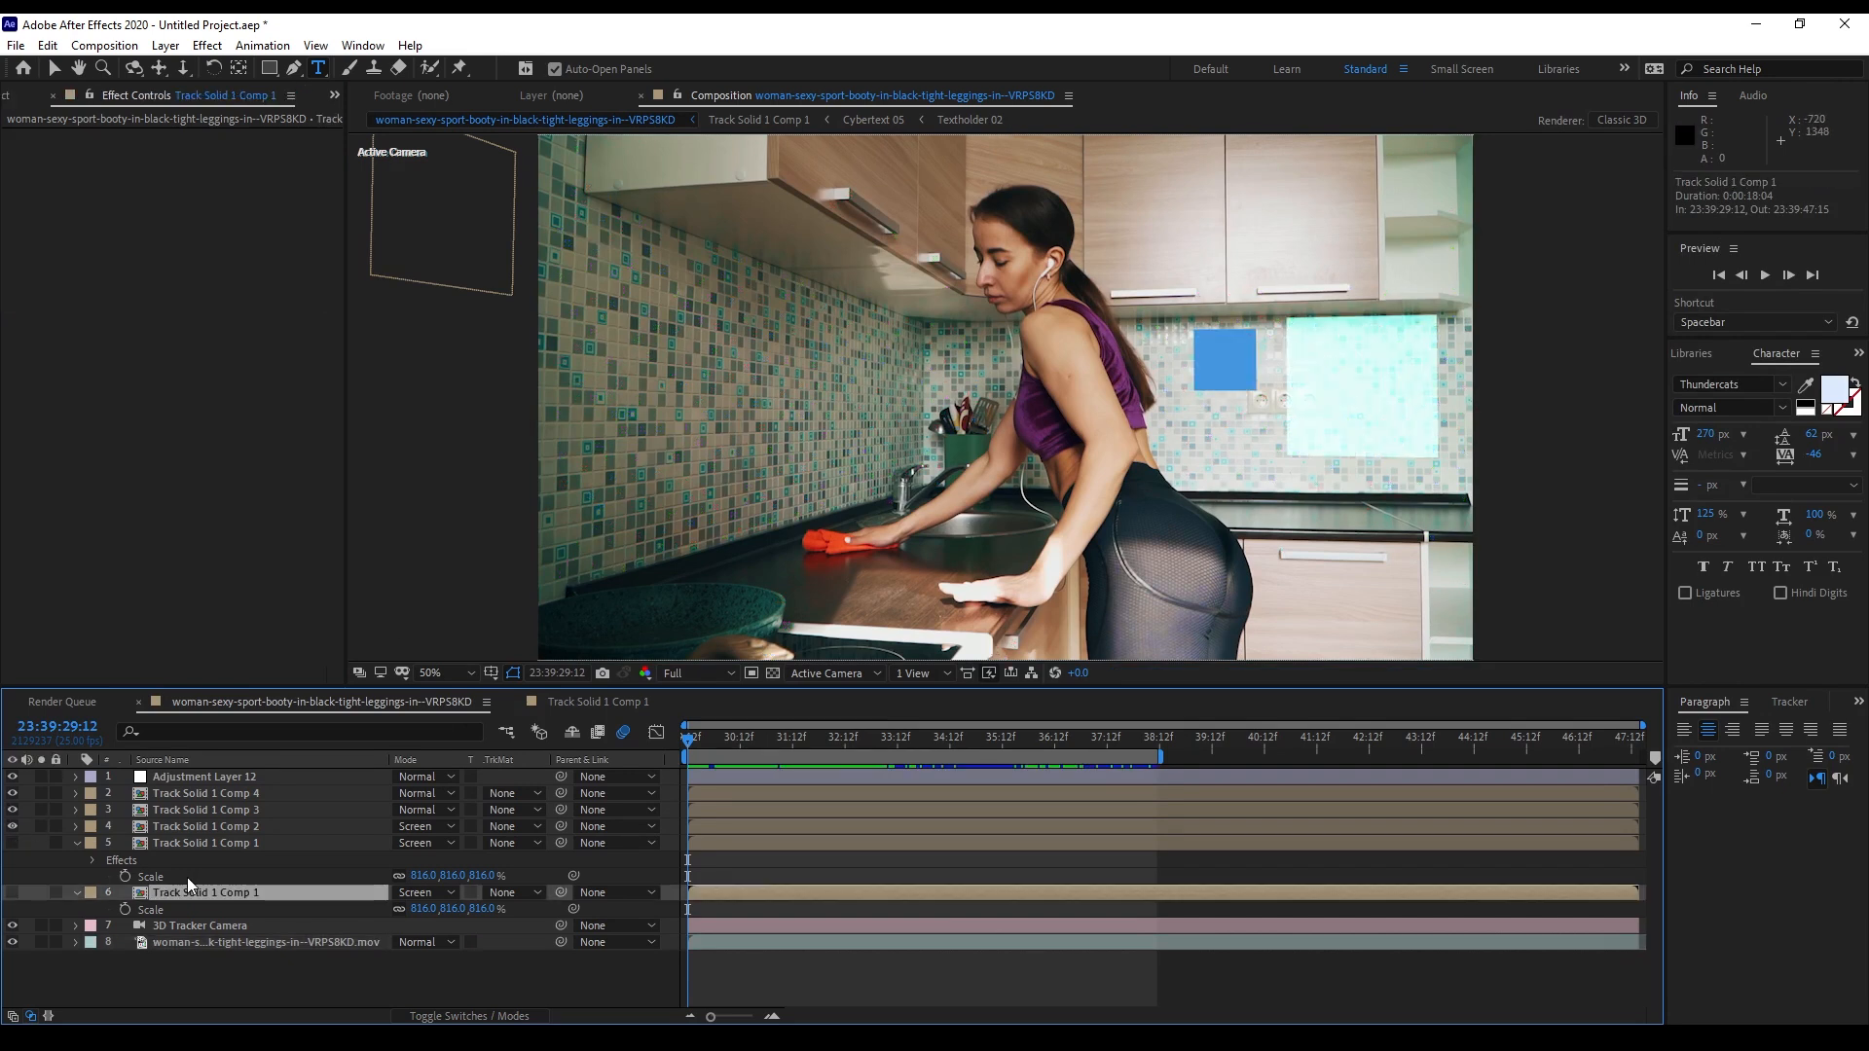
{"action": "double_click", "coordinate": [186, 894]}
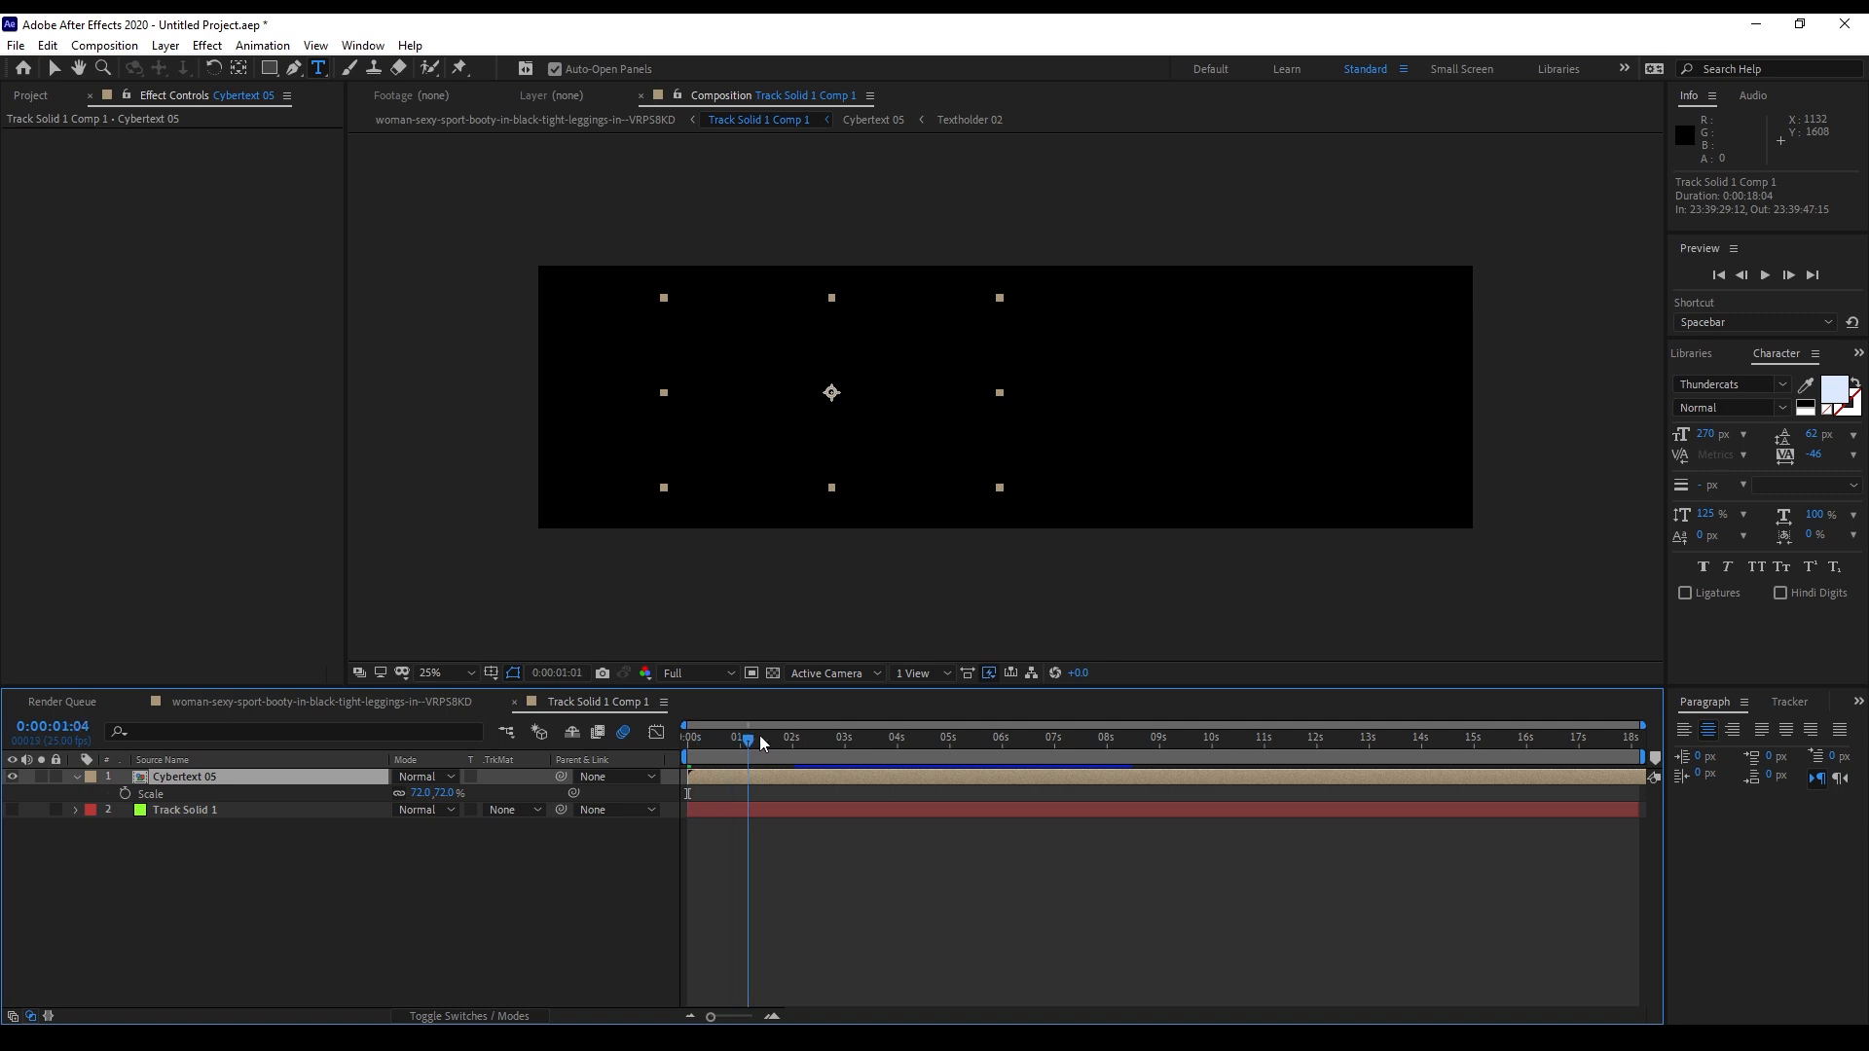
{"action": "left_click_drag", "start_coordinate": [762, 744], "coordinate": [843, 744]}
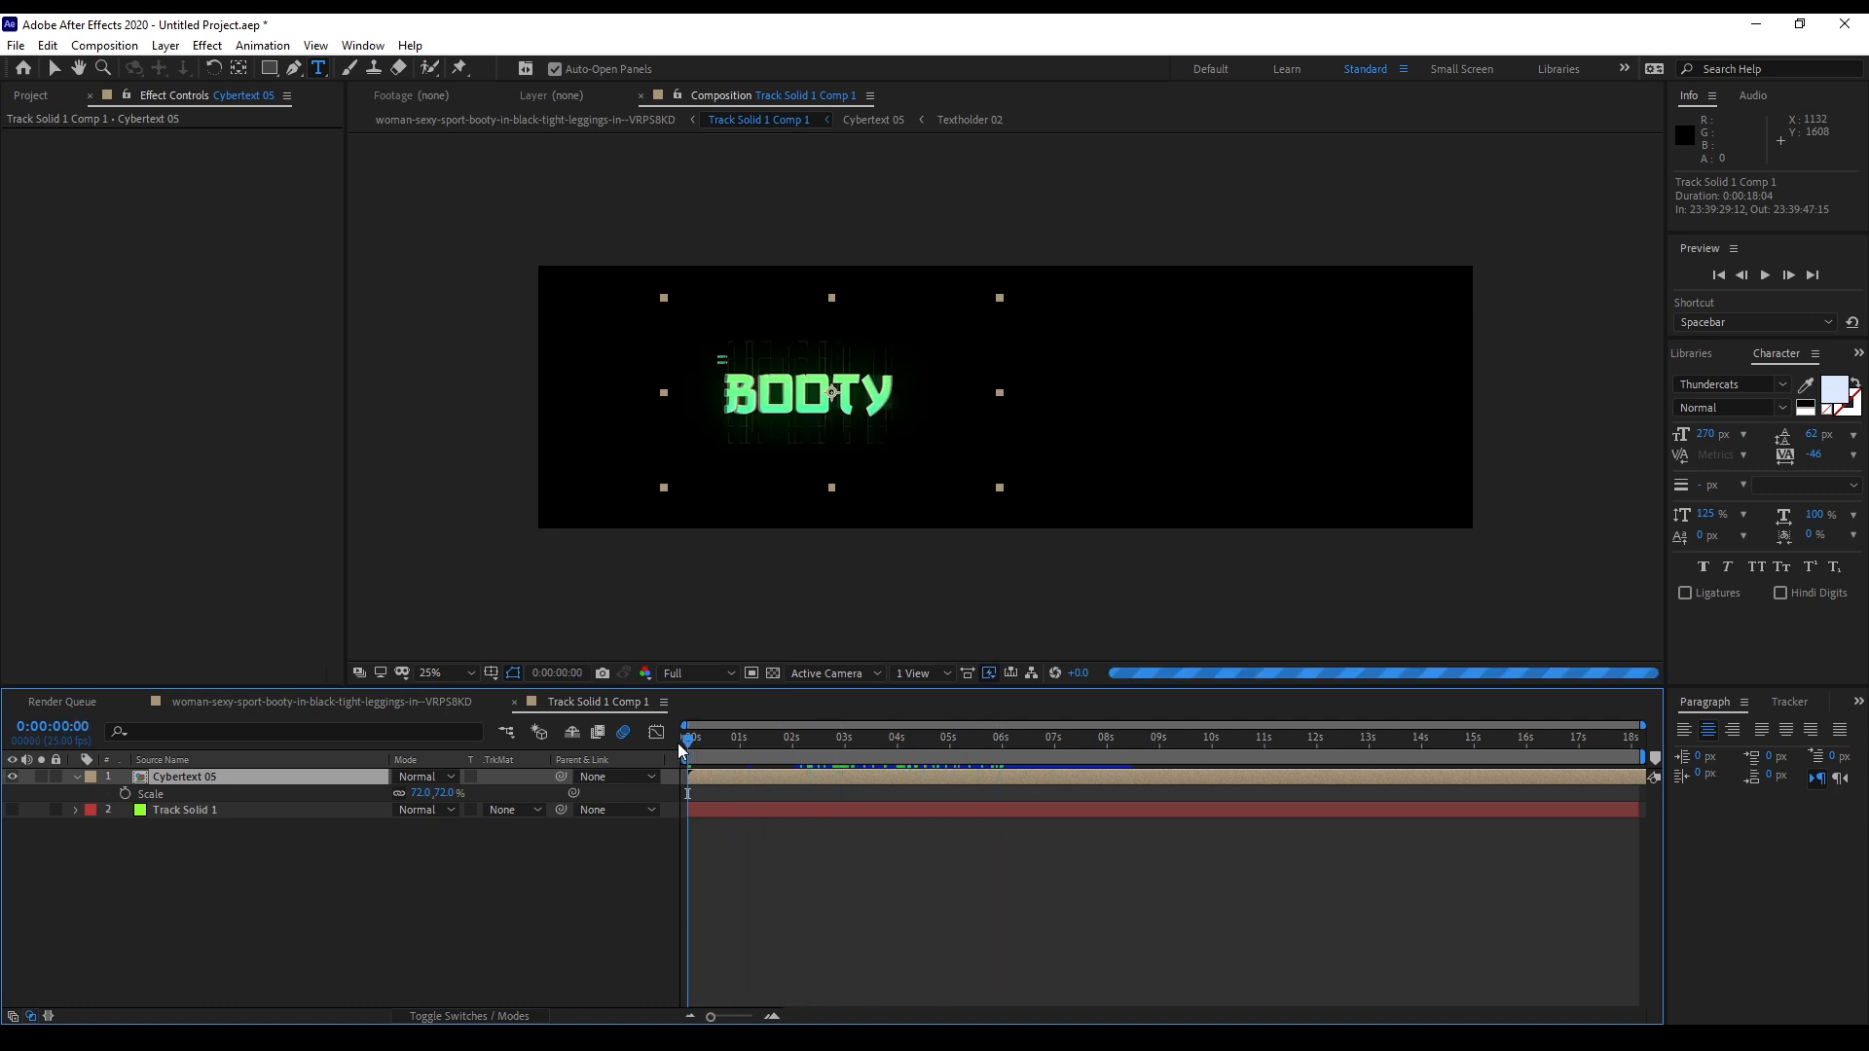
{"action": "left_click_drag", "start_coordinate": [679, 745], "coordinate": [887, 745]}
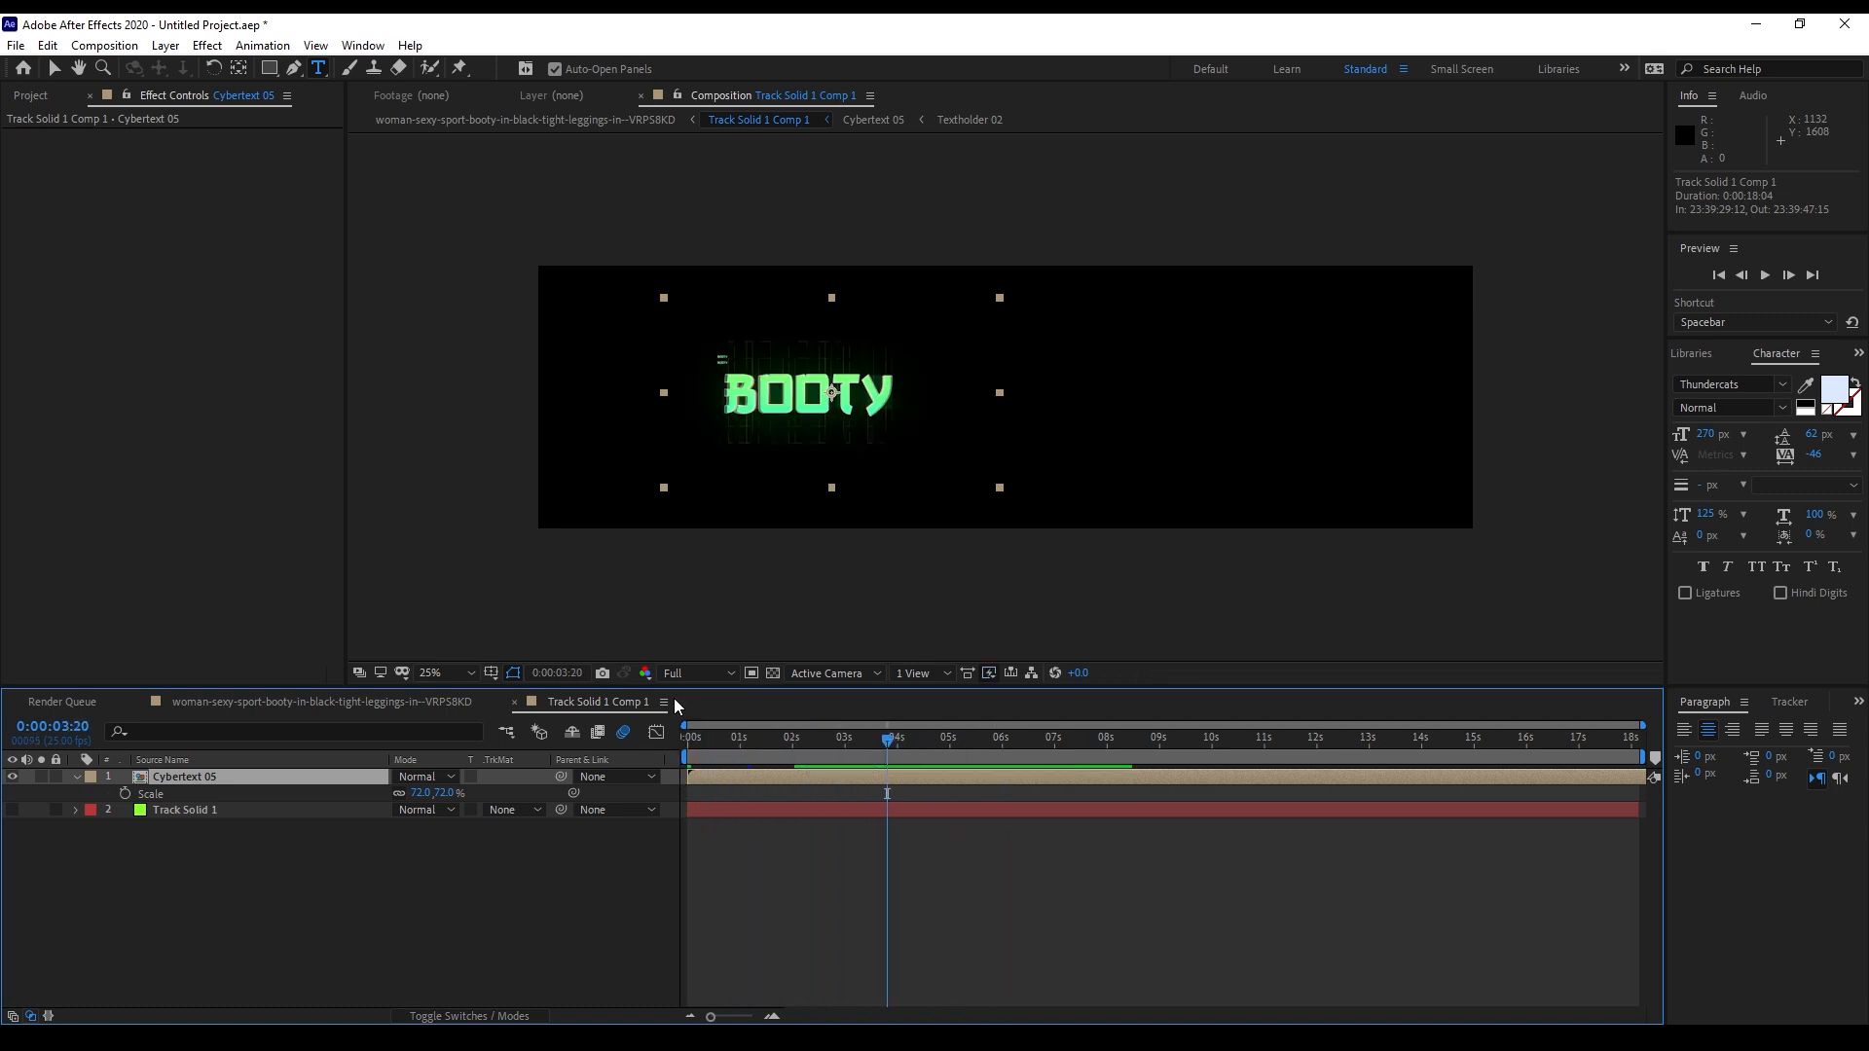
Make both Track Solid 1 Comp 1 layers visible in the kitchen footage composition and play it back
{"action": "left_click", "coordinate": [158, 701]}
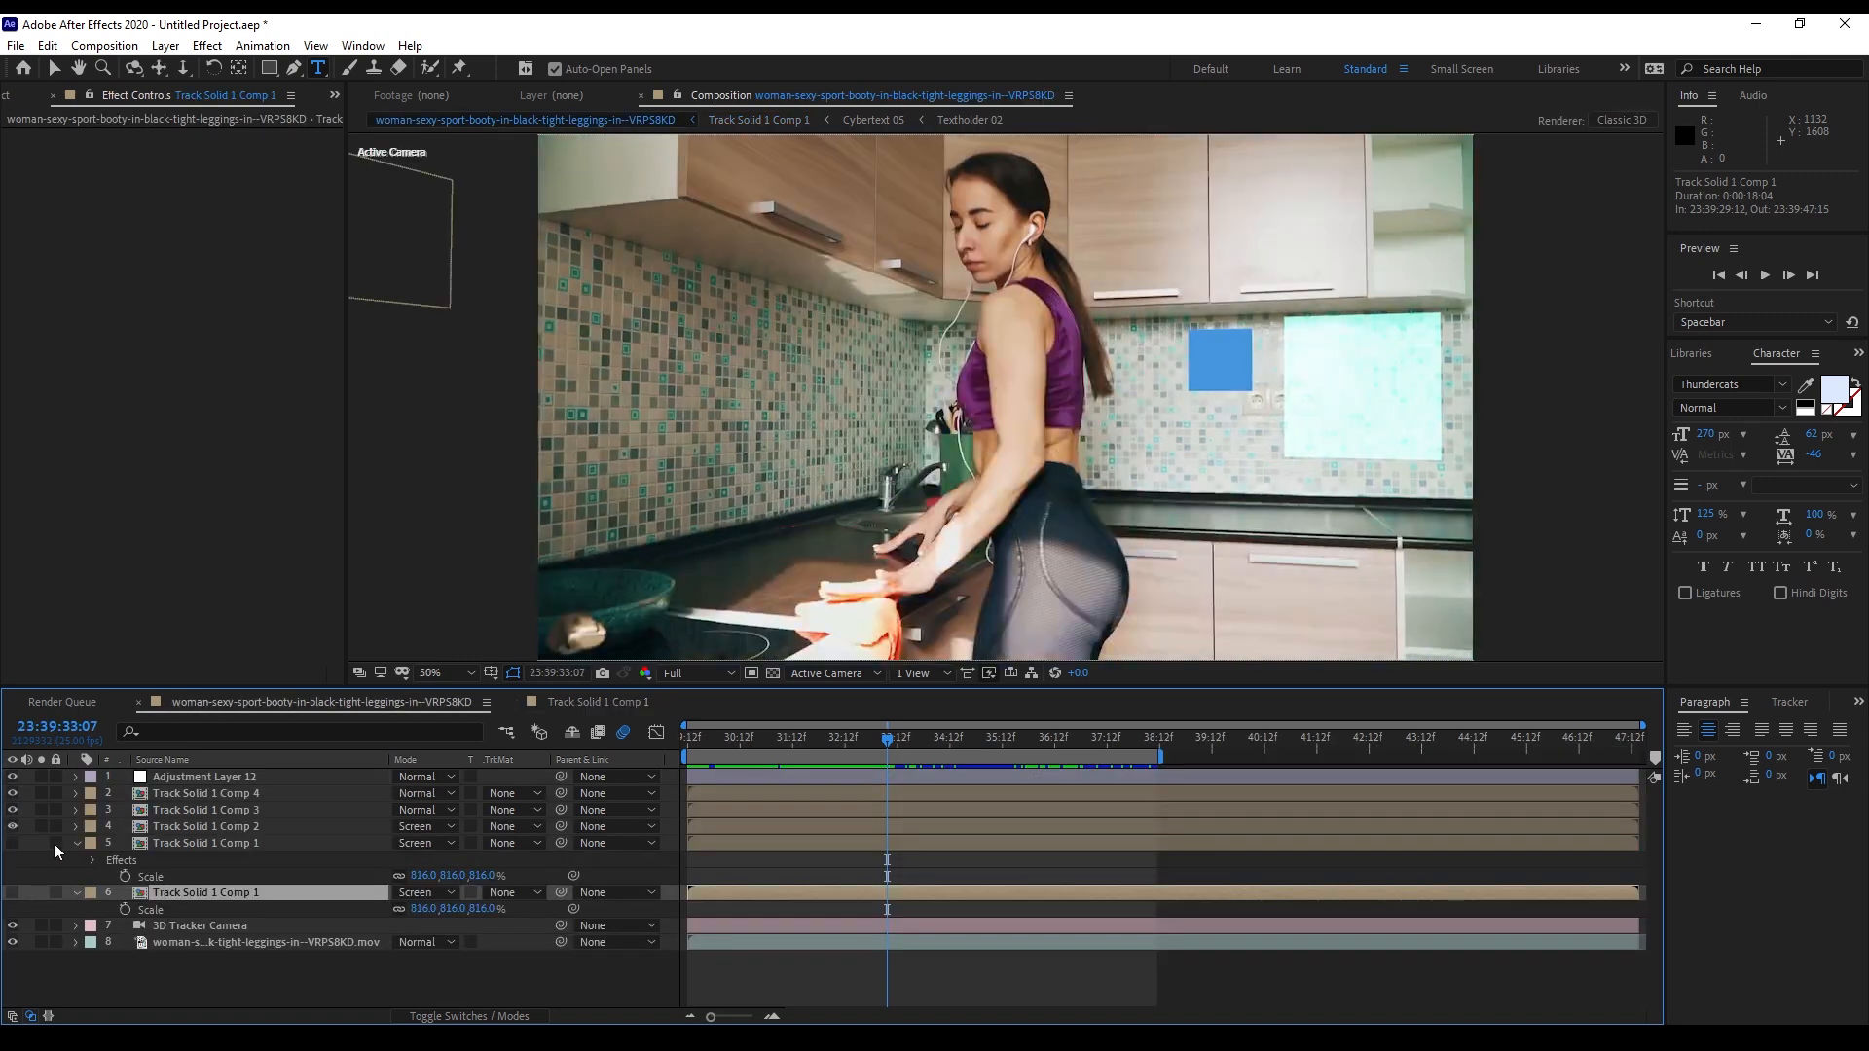
{"action": "left_click", "coordinate": [11, 893]}
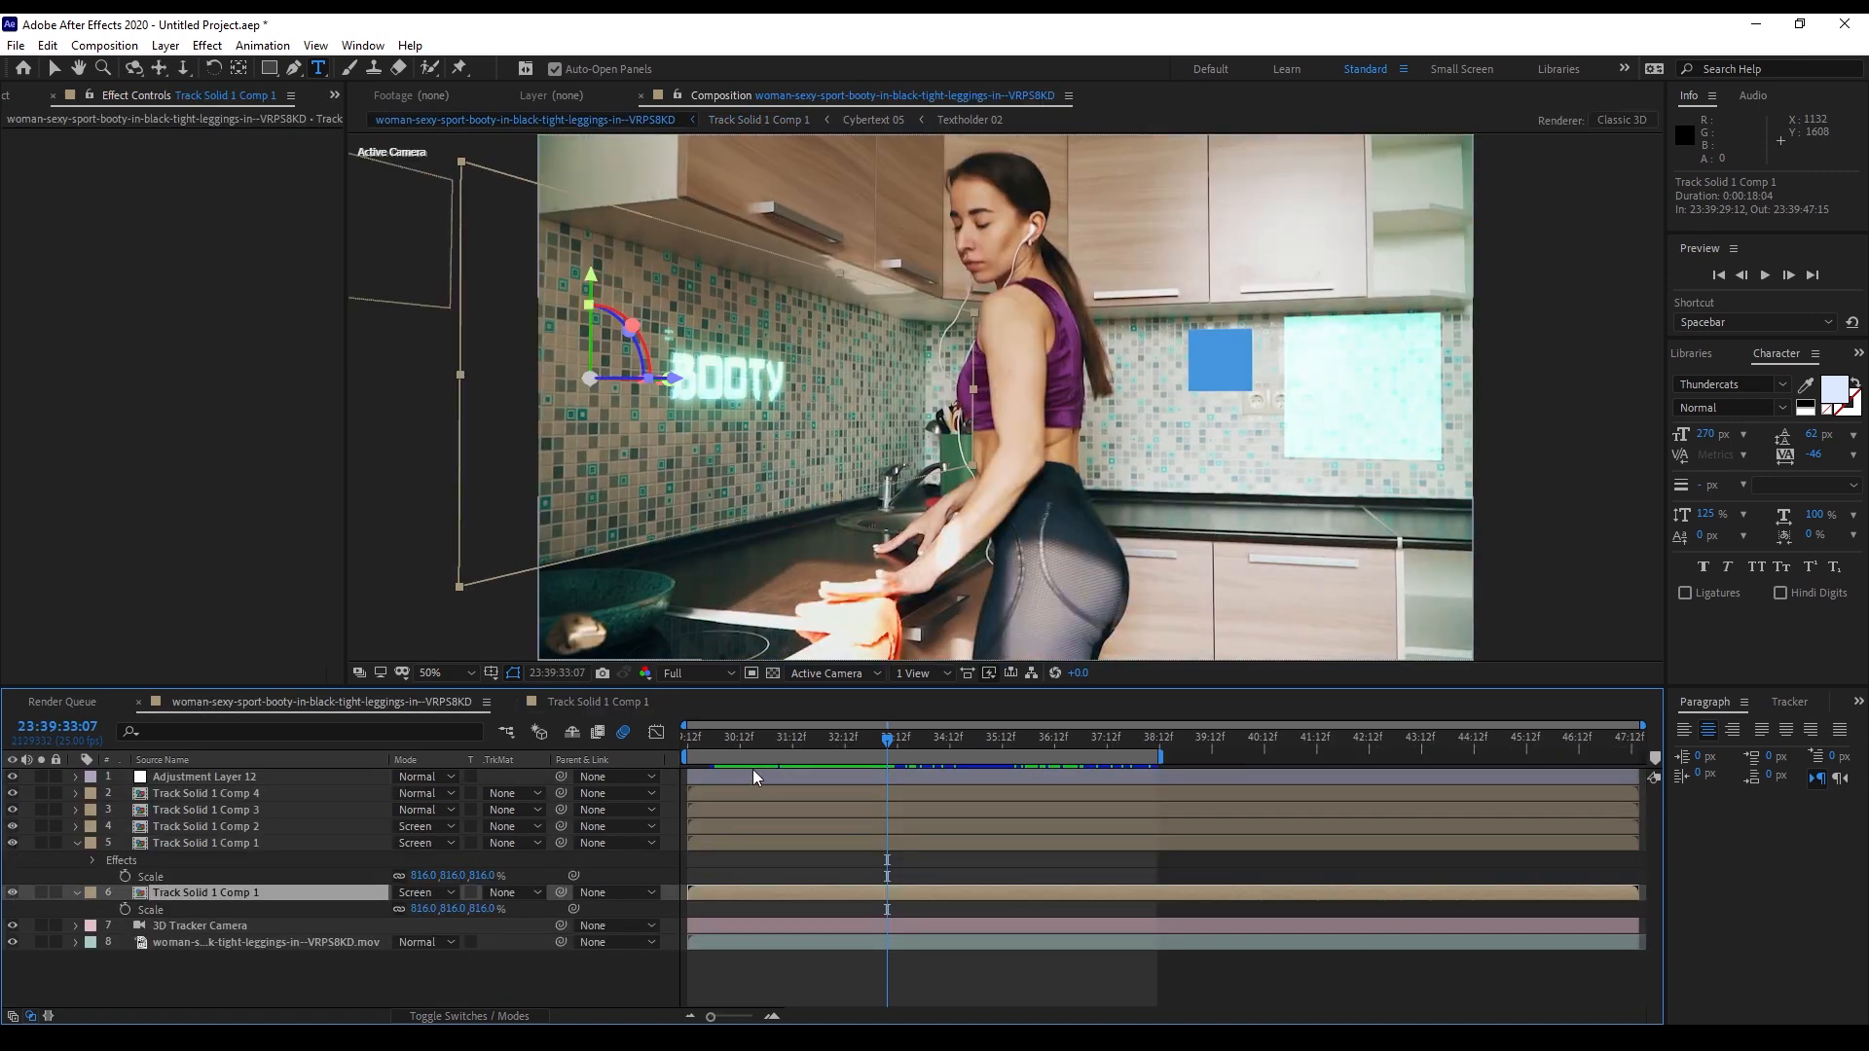
{"action": "key", "text": "space"}
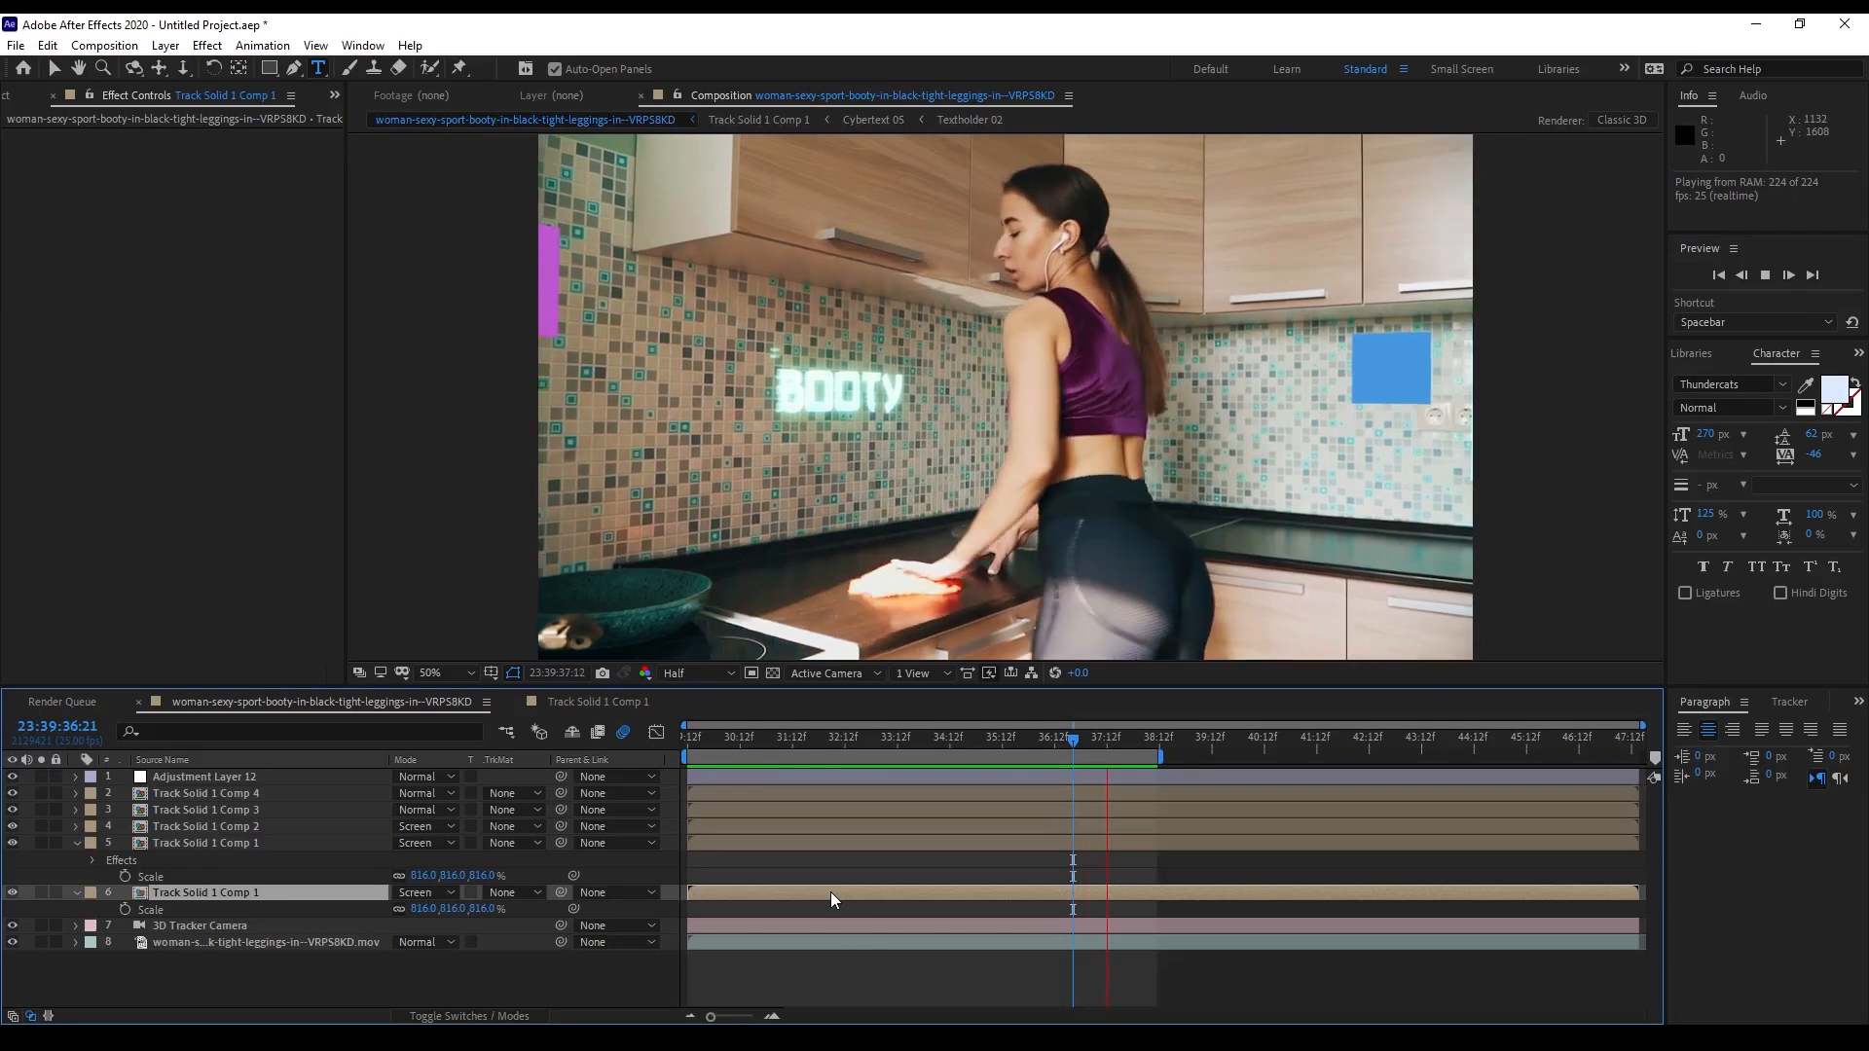
Import the Wave 08 element from the Cyberpunk HUD 2 pack into the Track Solid 1 Comp 1 composition
{"action": "double_click", "coordinate": [827, 890]}
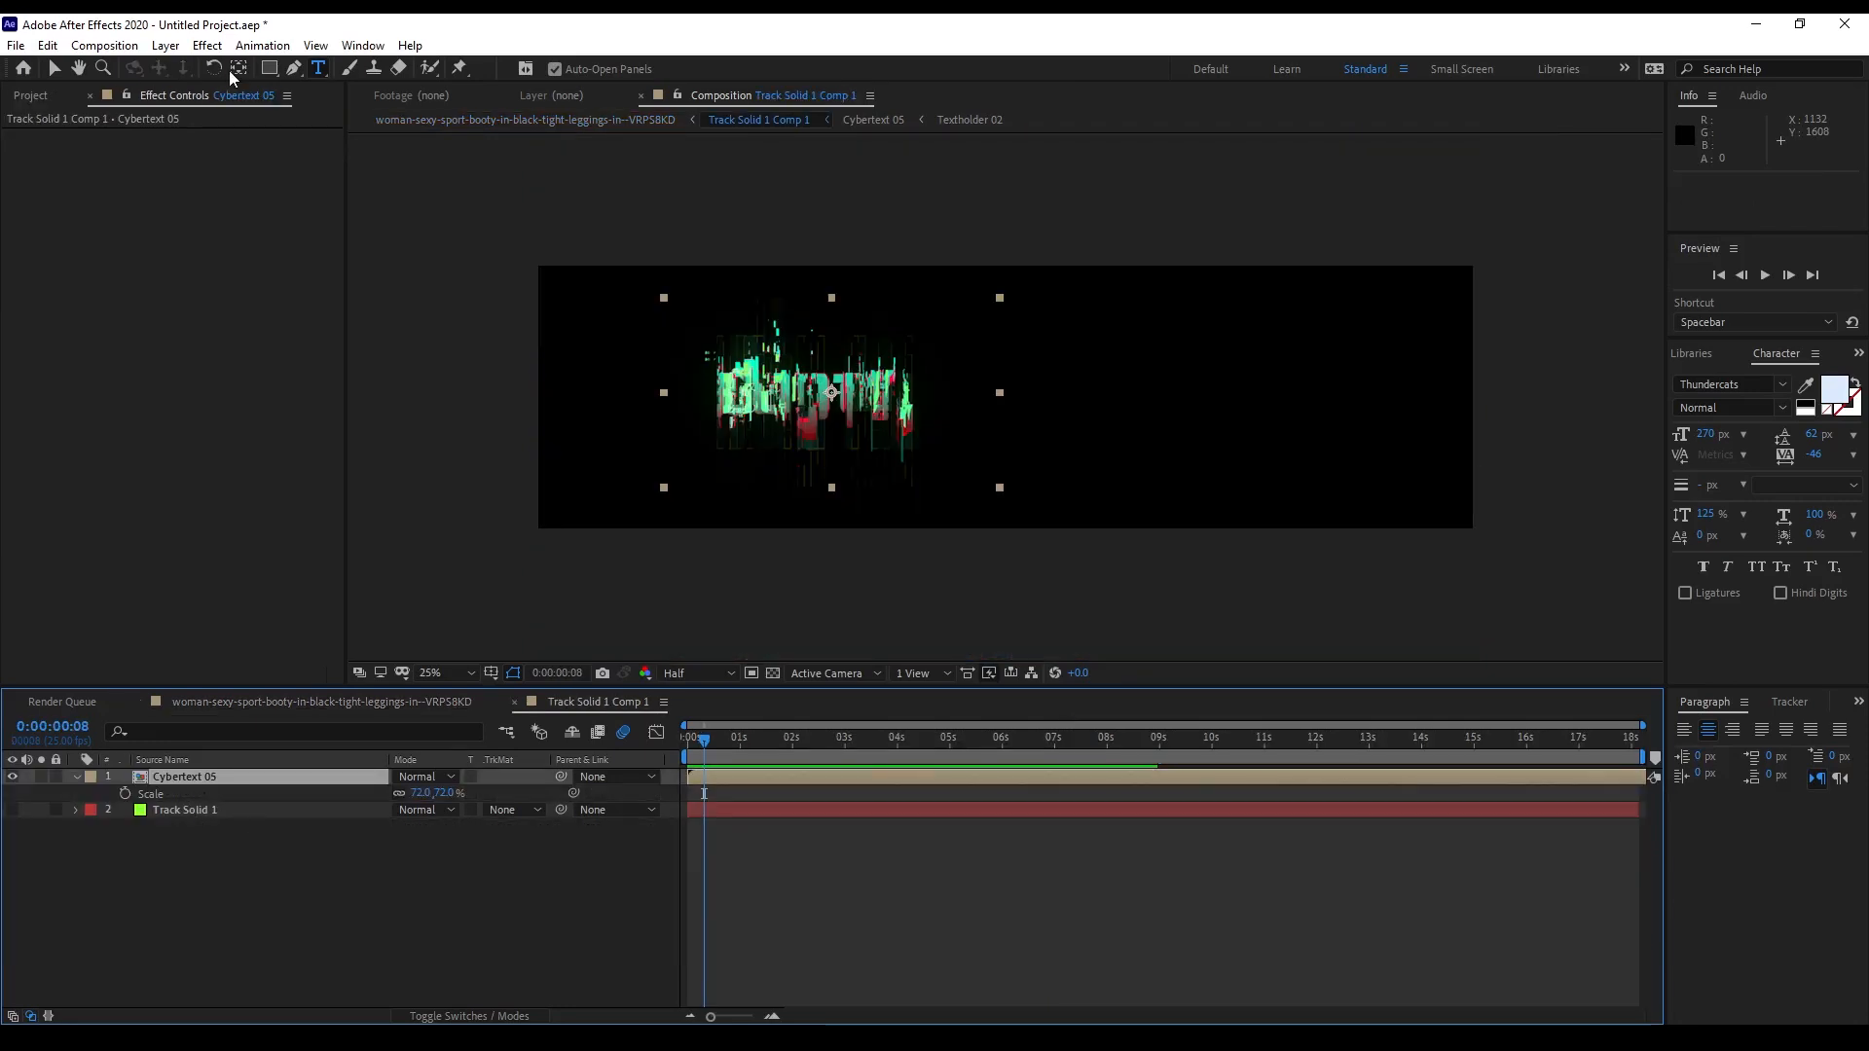
{"action": "left_click", "coordinate": [375, 48]}
{"action": "left_click", "coordinate": [386, 174]}
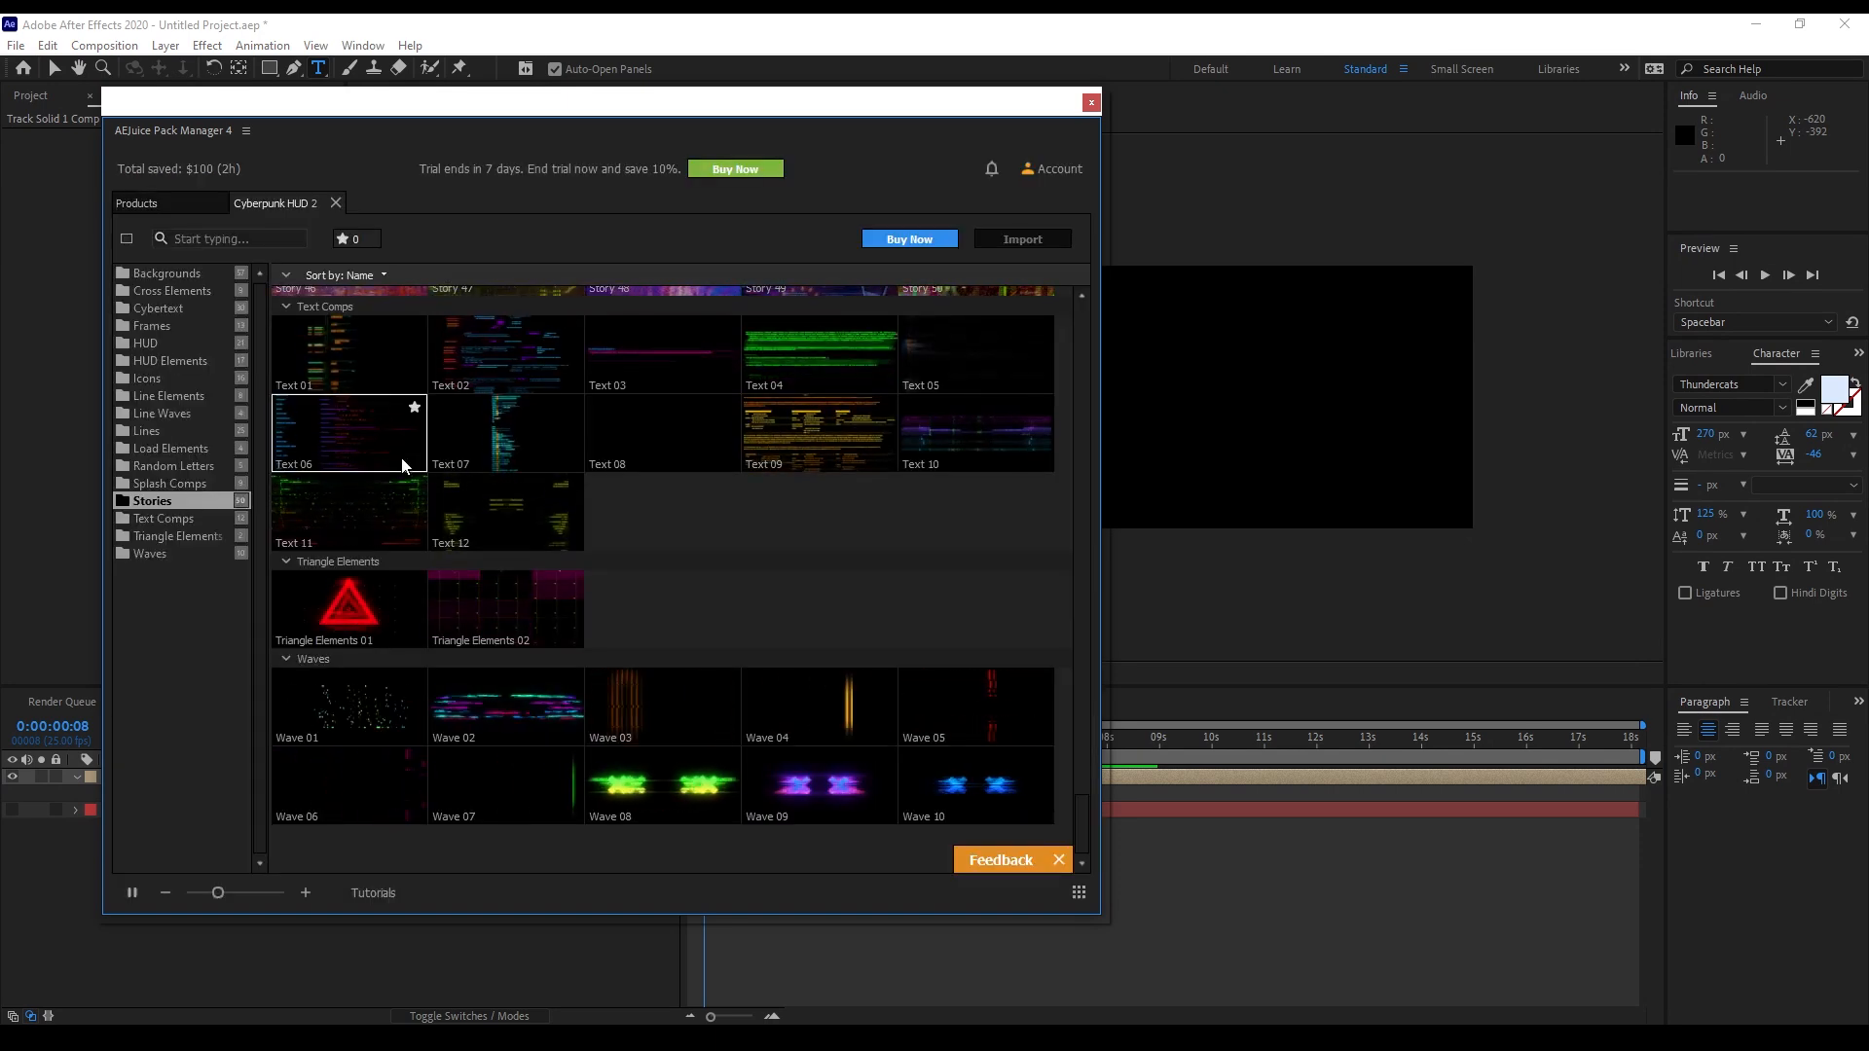
{"action": "left_click", "coordinate": [664, 780]}
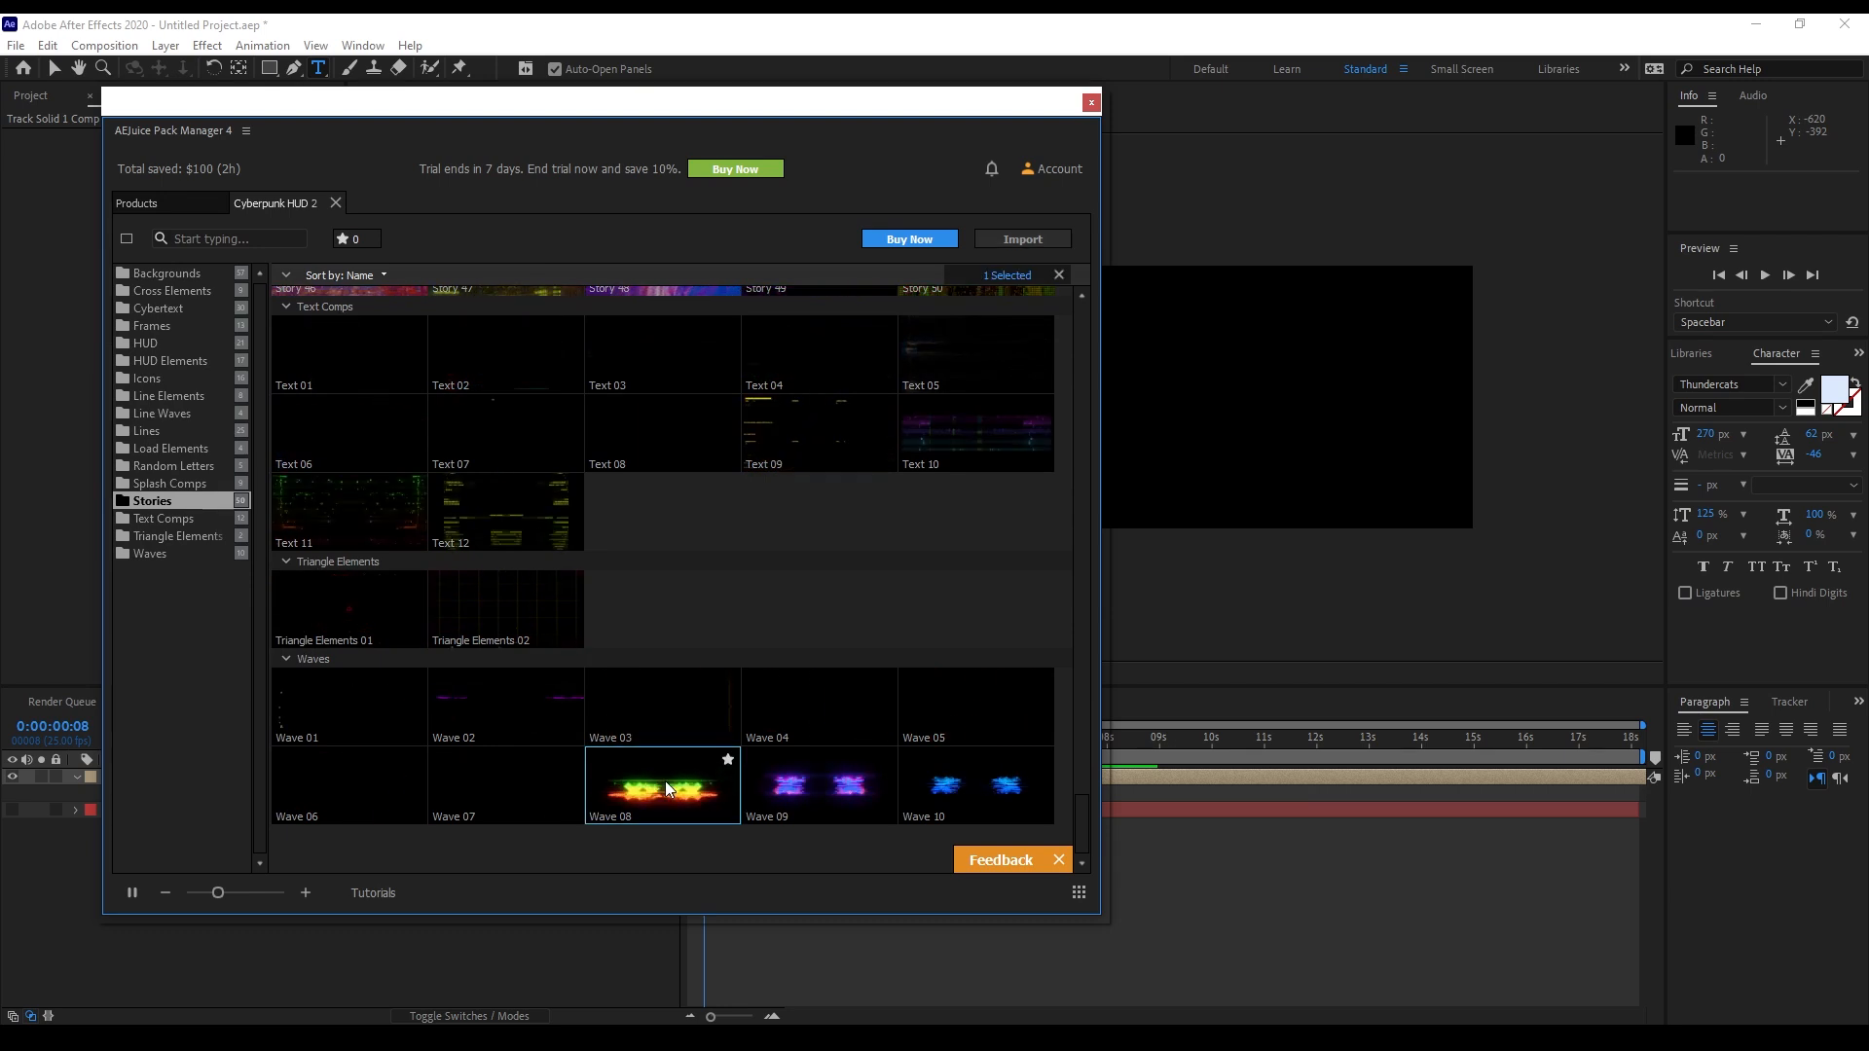
{"action": "left_click", "coordinate": [1023, 239]}
{"action": "left_click", "coordinate": [1091, 102]}
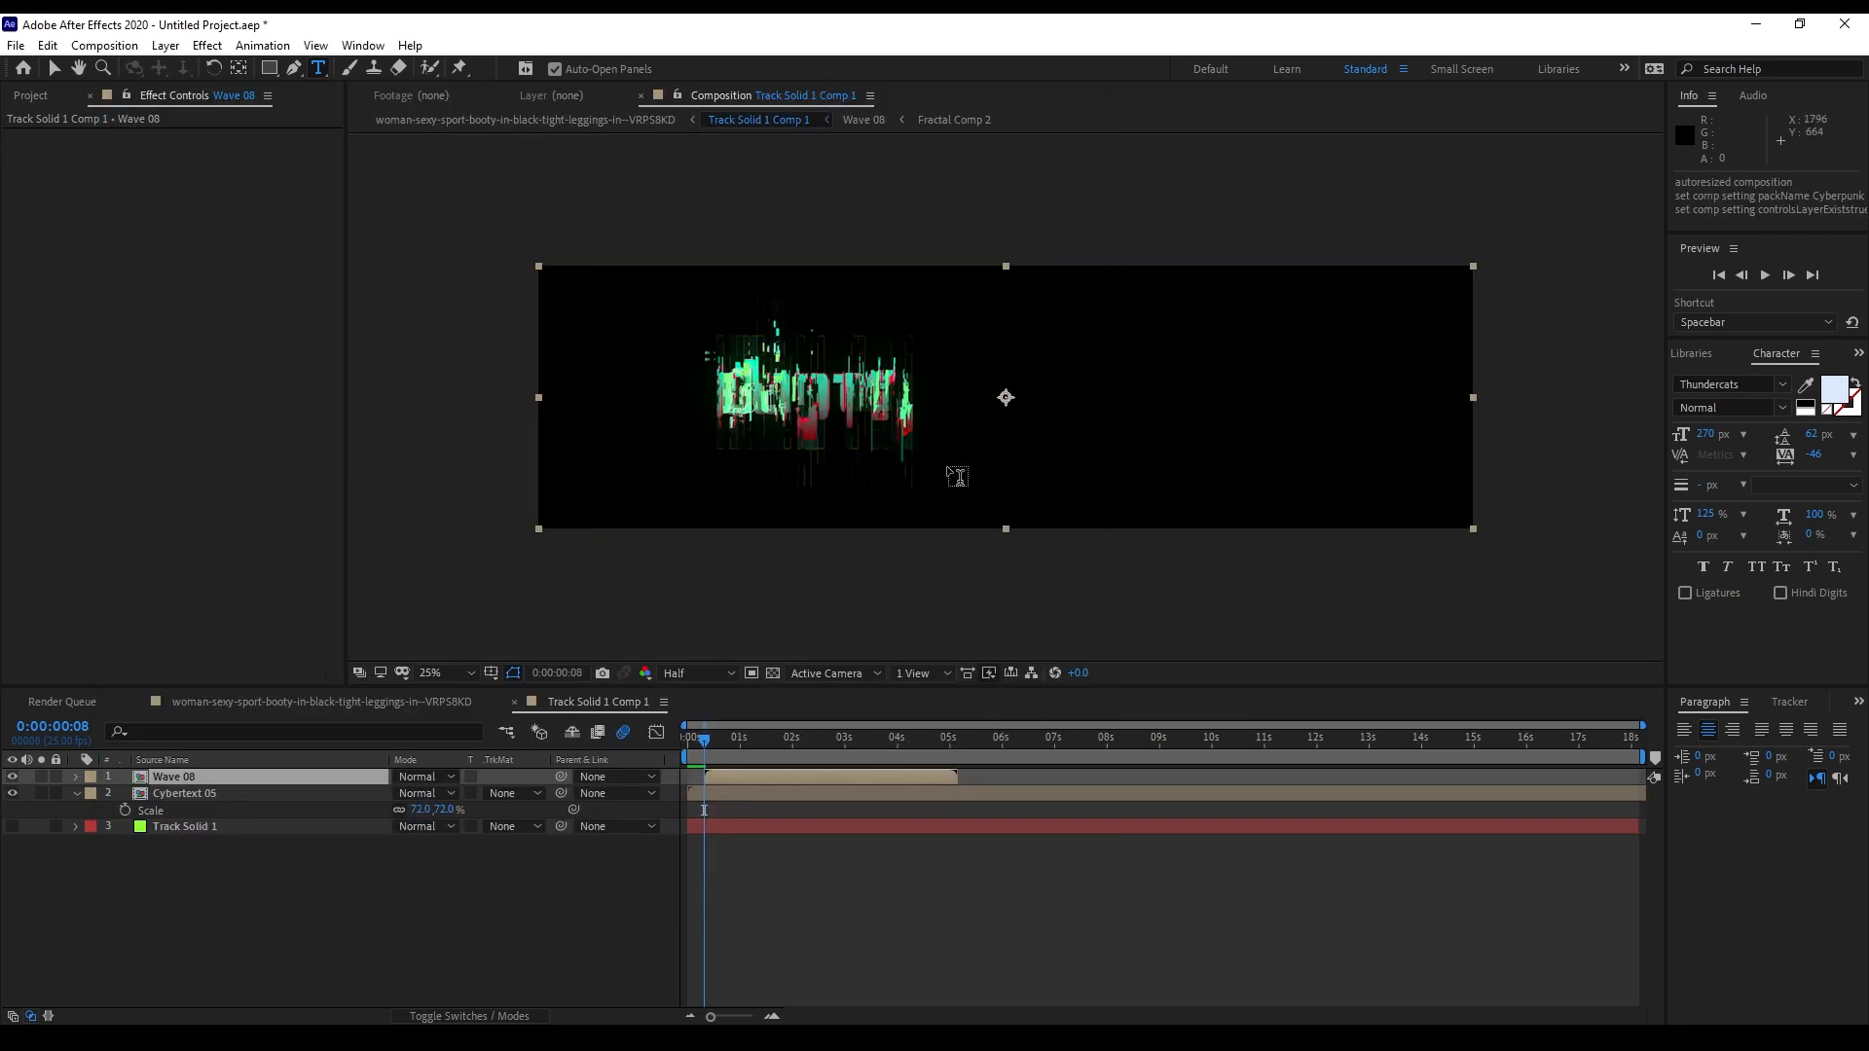
Shift the Wave 08 layer to the start of the Track Solid 1 Comp 1 composition and scale it to 27%
{"action": "mouse_move", "coordinate": [755, 776]}
{"action": "left_mouse_down"}
{"action": "mouse_move", "coordinate": [732, 773]}
{"action": "mouse_move", "coordinate": [737, 742]}
{"action": "mouse_move", "coordinate": [757, 742]}
{"action": "left_mouse_up"}
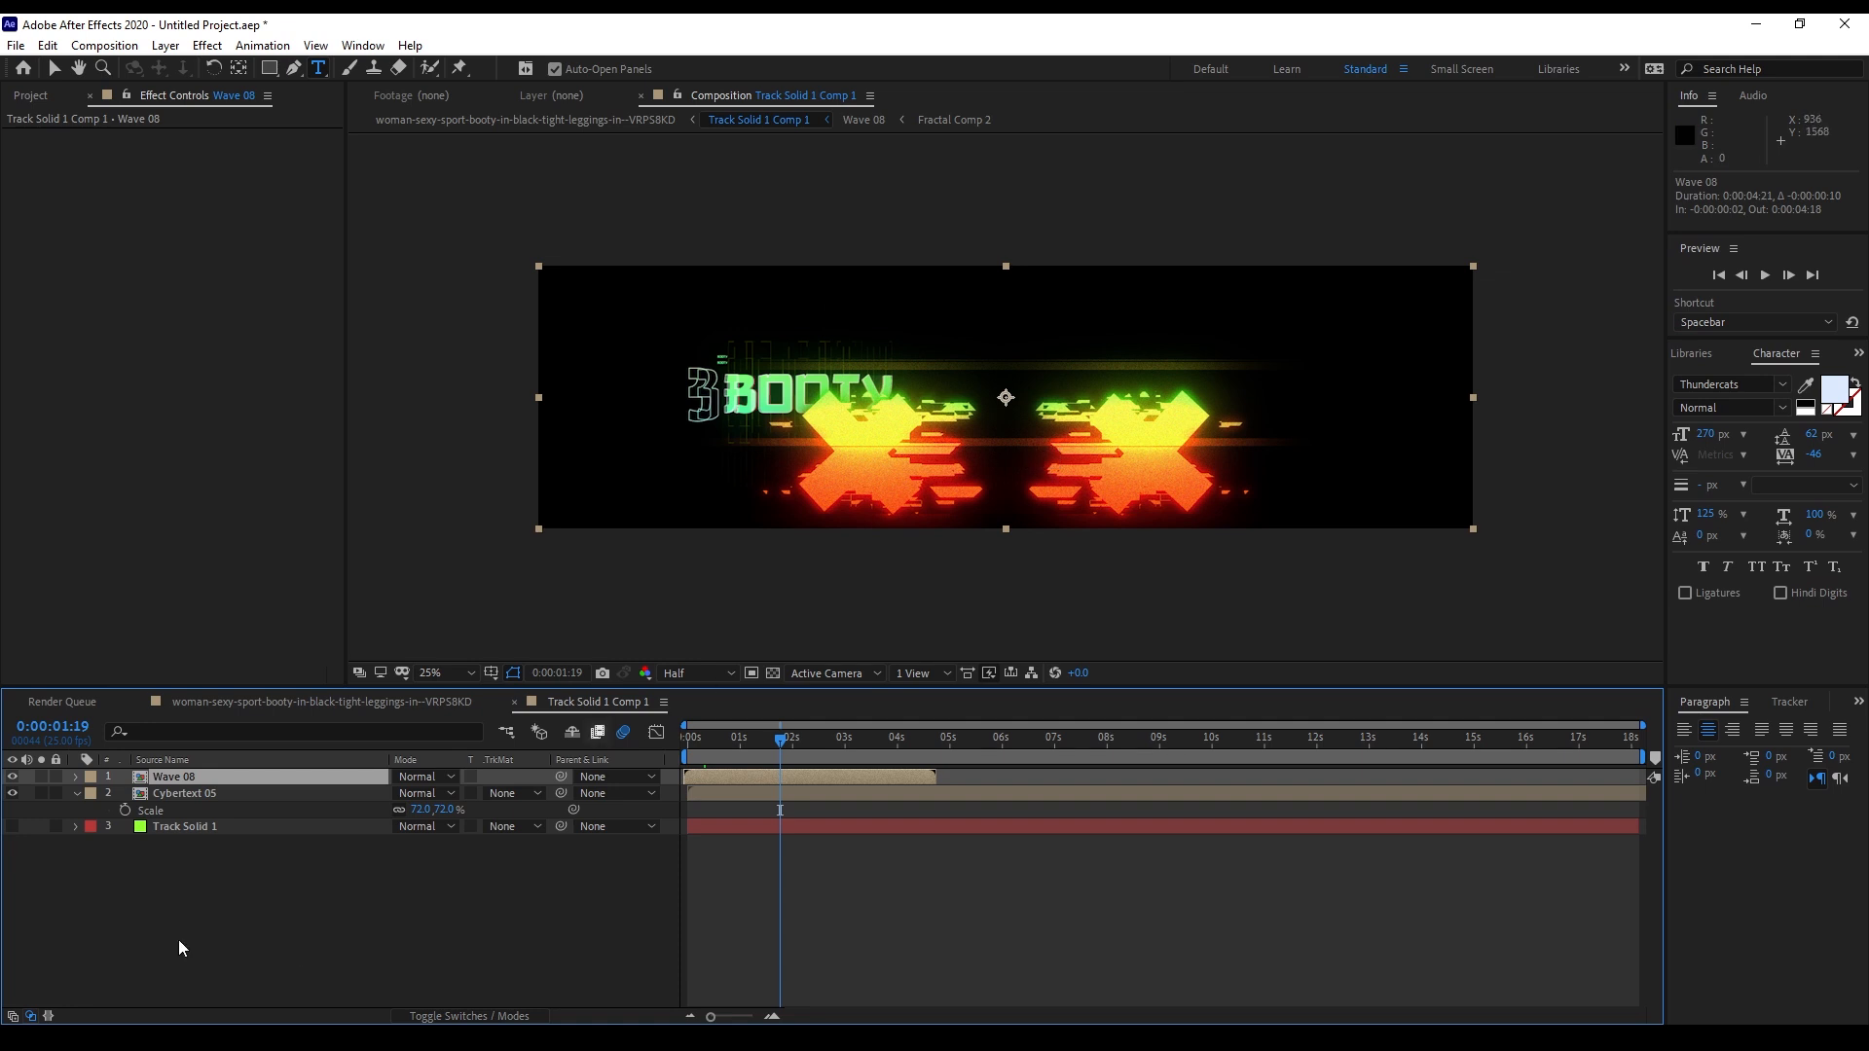
{"action": "key", "text": "s"}
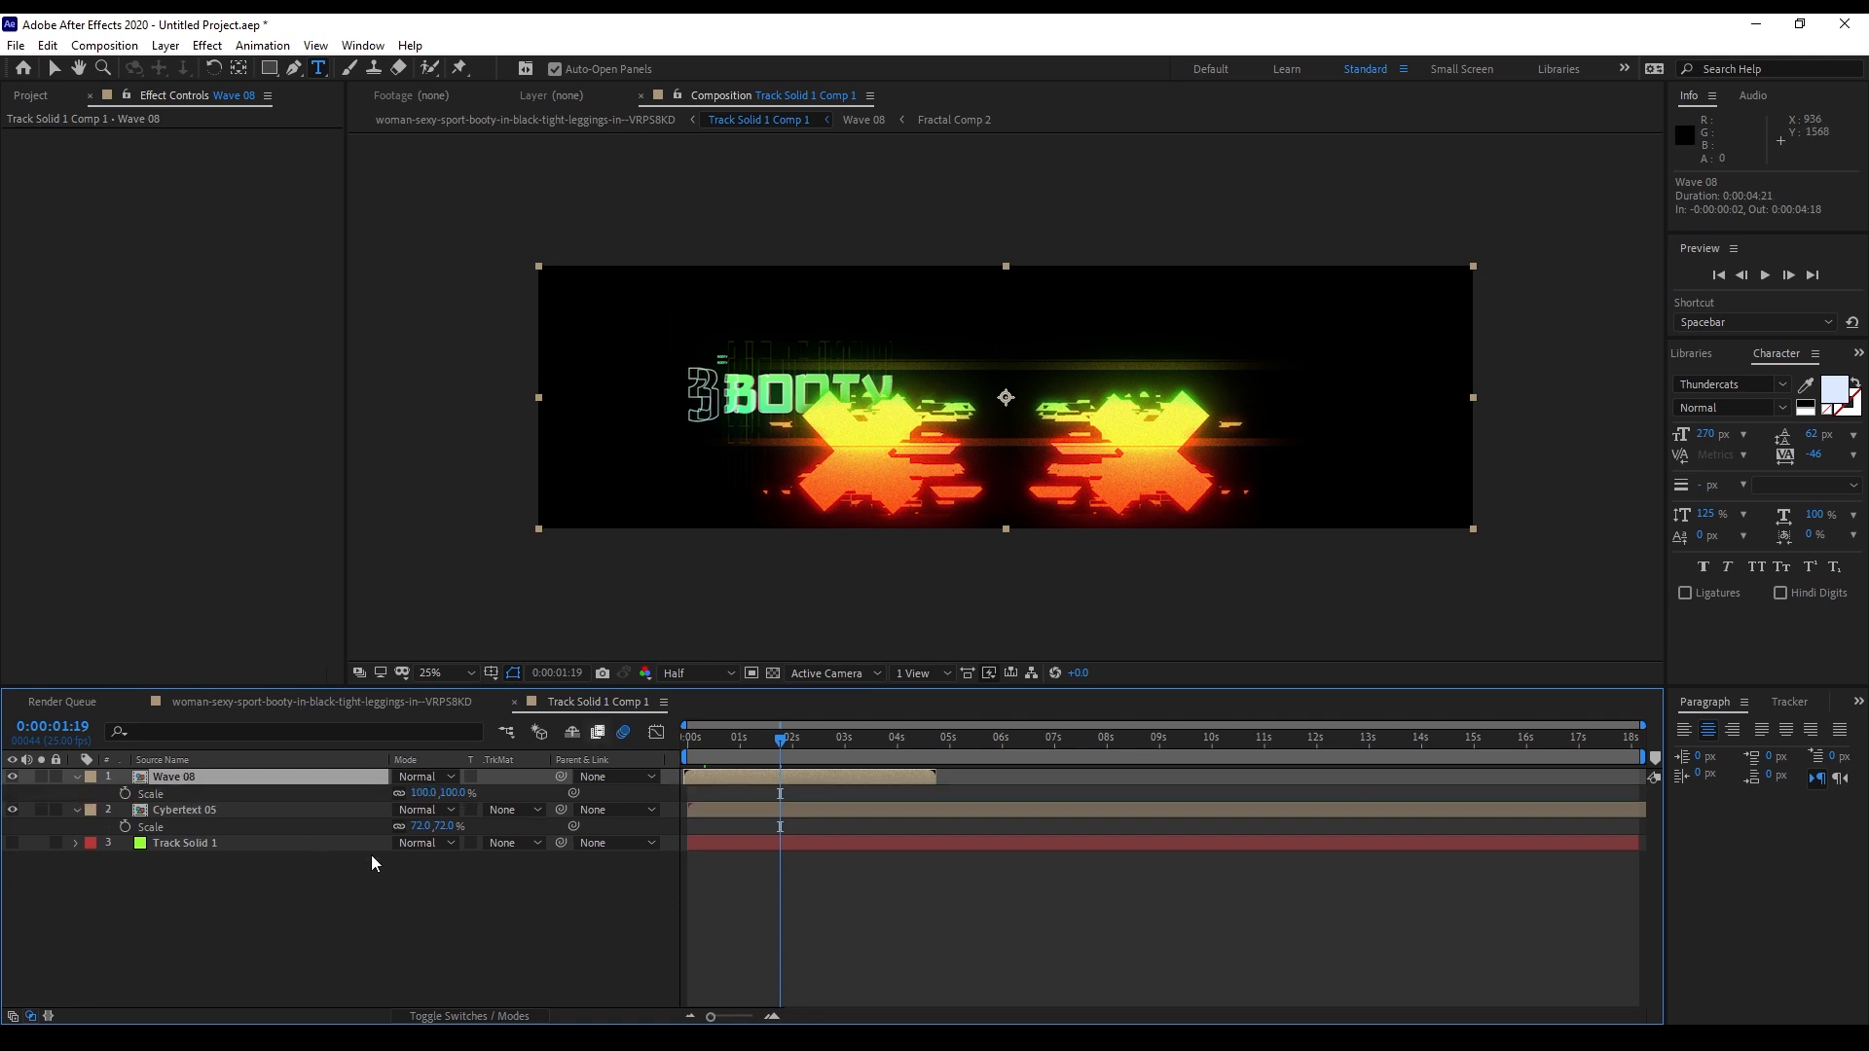
{"action": "left_click_drag", "start_coordinate": [396, 794], "coordinate": [369, 789]}
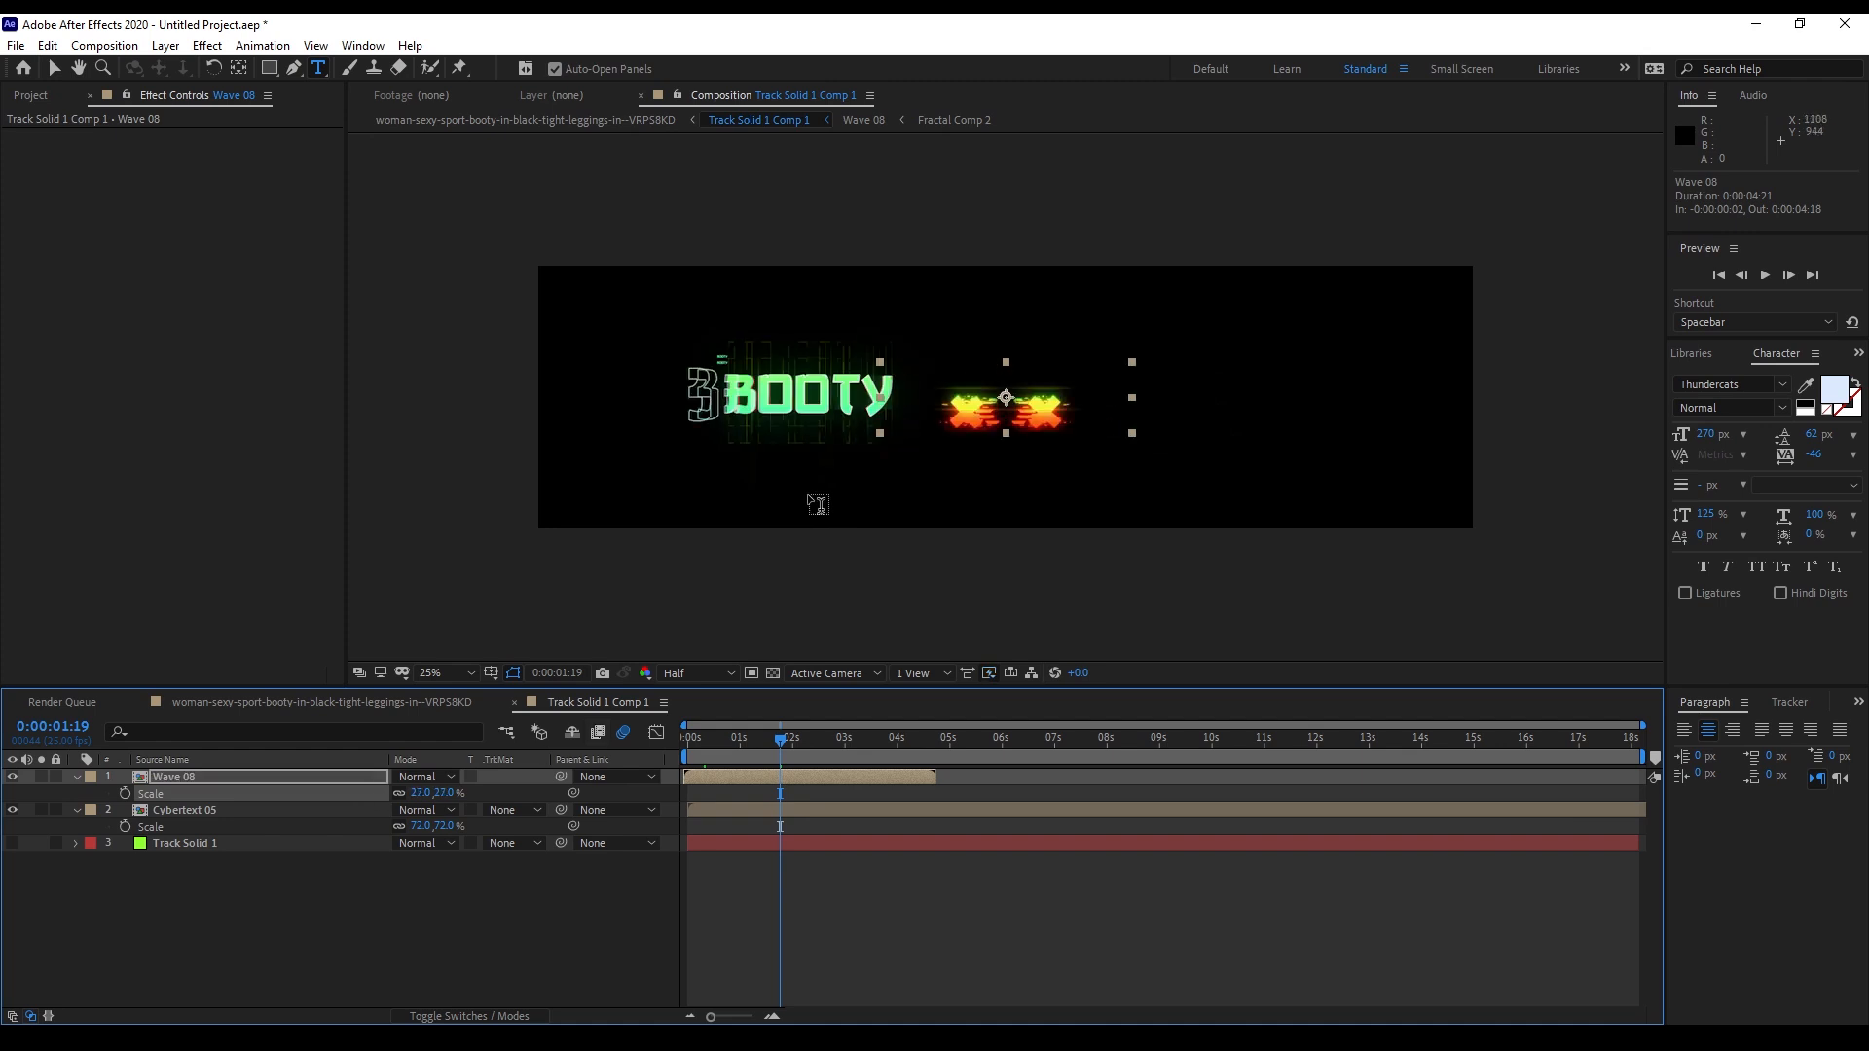
Position the Wave 08 element above and to the left of the BOOTY text, at about 484, 152
{"action": "left_click_drag", "start_coordinate": [1030, 405], "coordinate": [776, 352]}
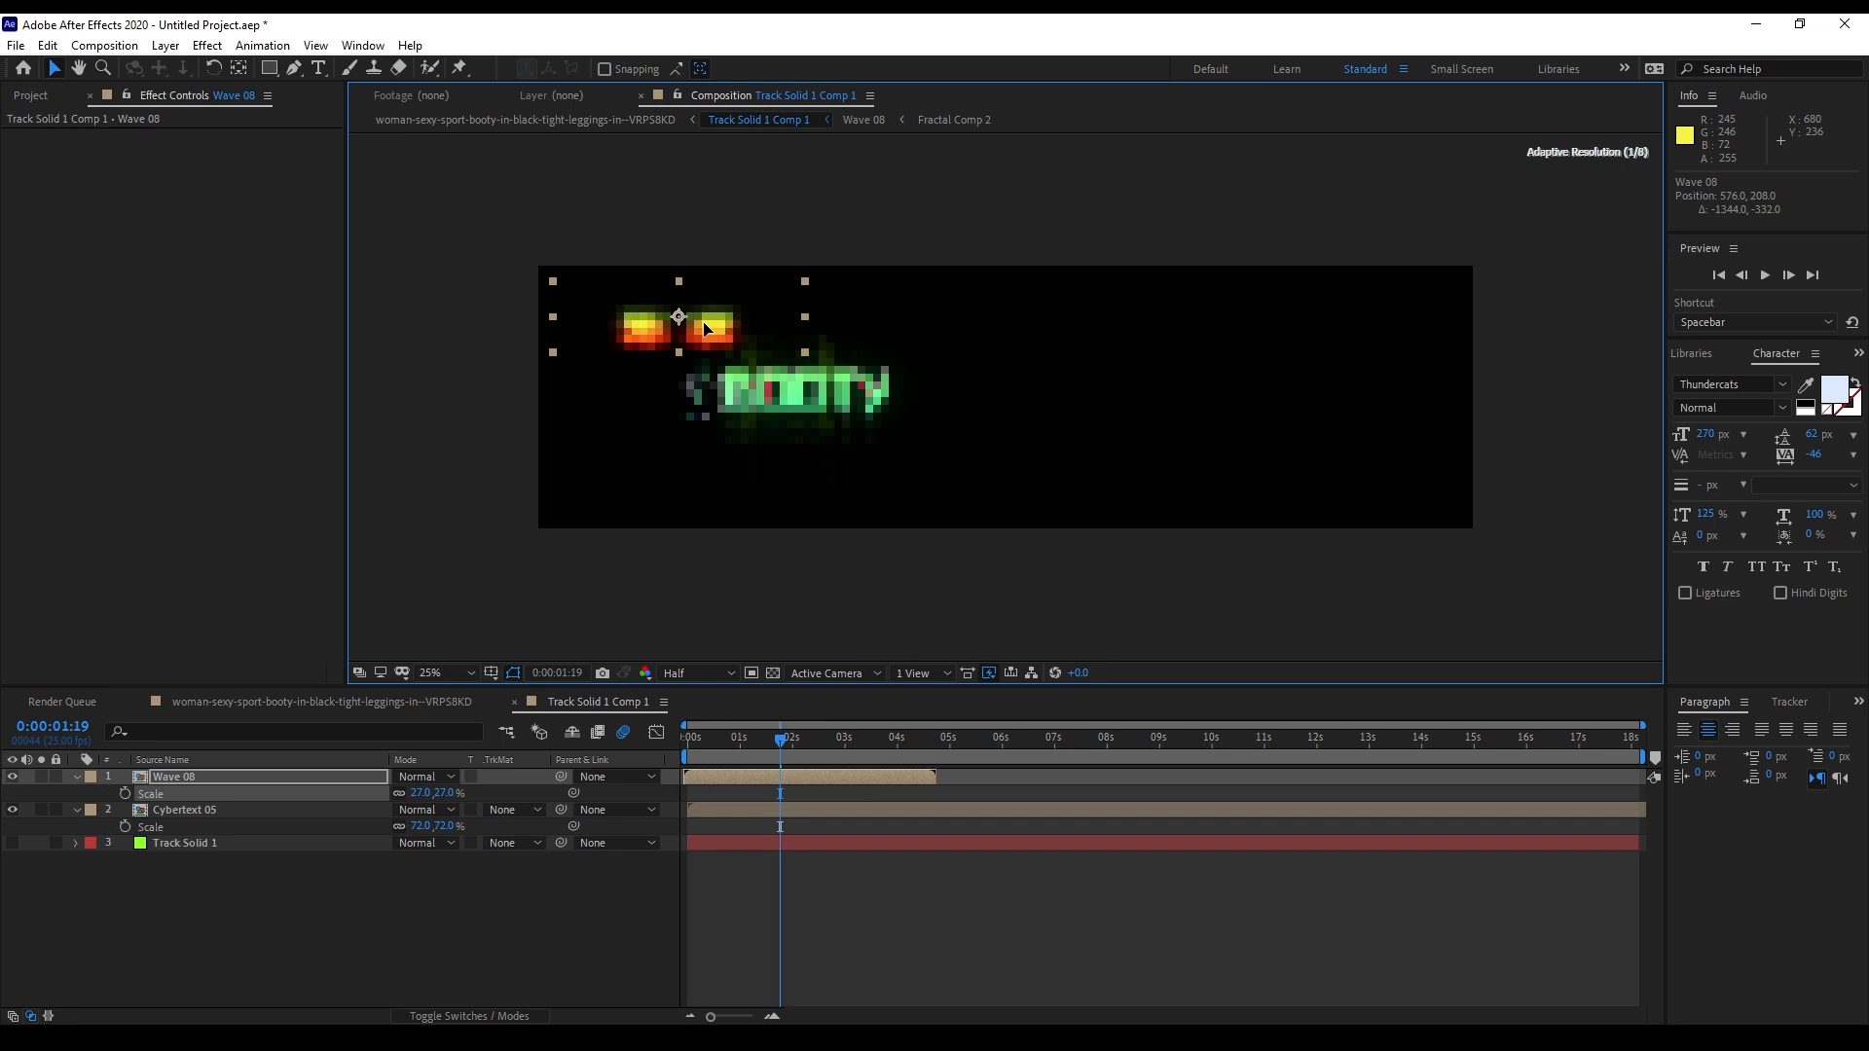
{"action": "left_click_drag", "start_coordinate": [684, 315], "coordinate": [684, 314]}
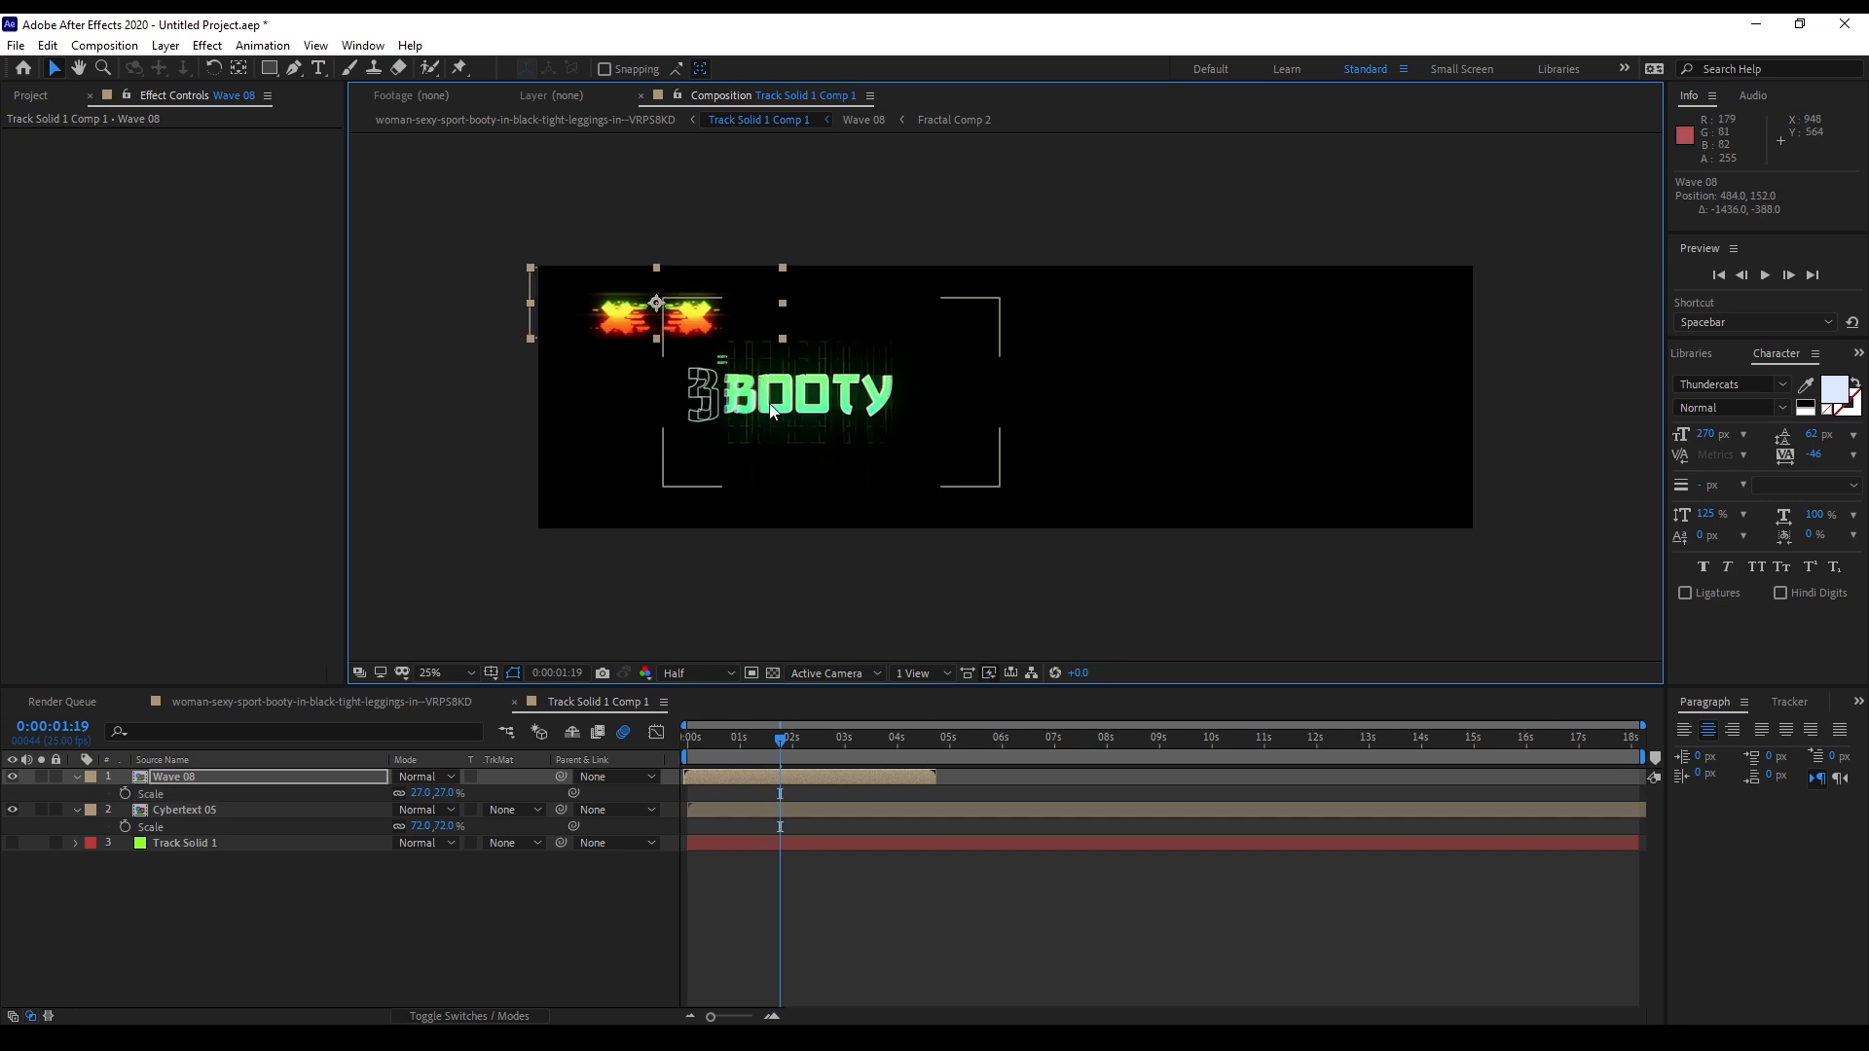
Return to the kitchen footage composition and play it back from 23:39:29:12
{"action": "left_click", "coordinate": [195, 697]}
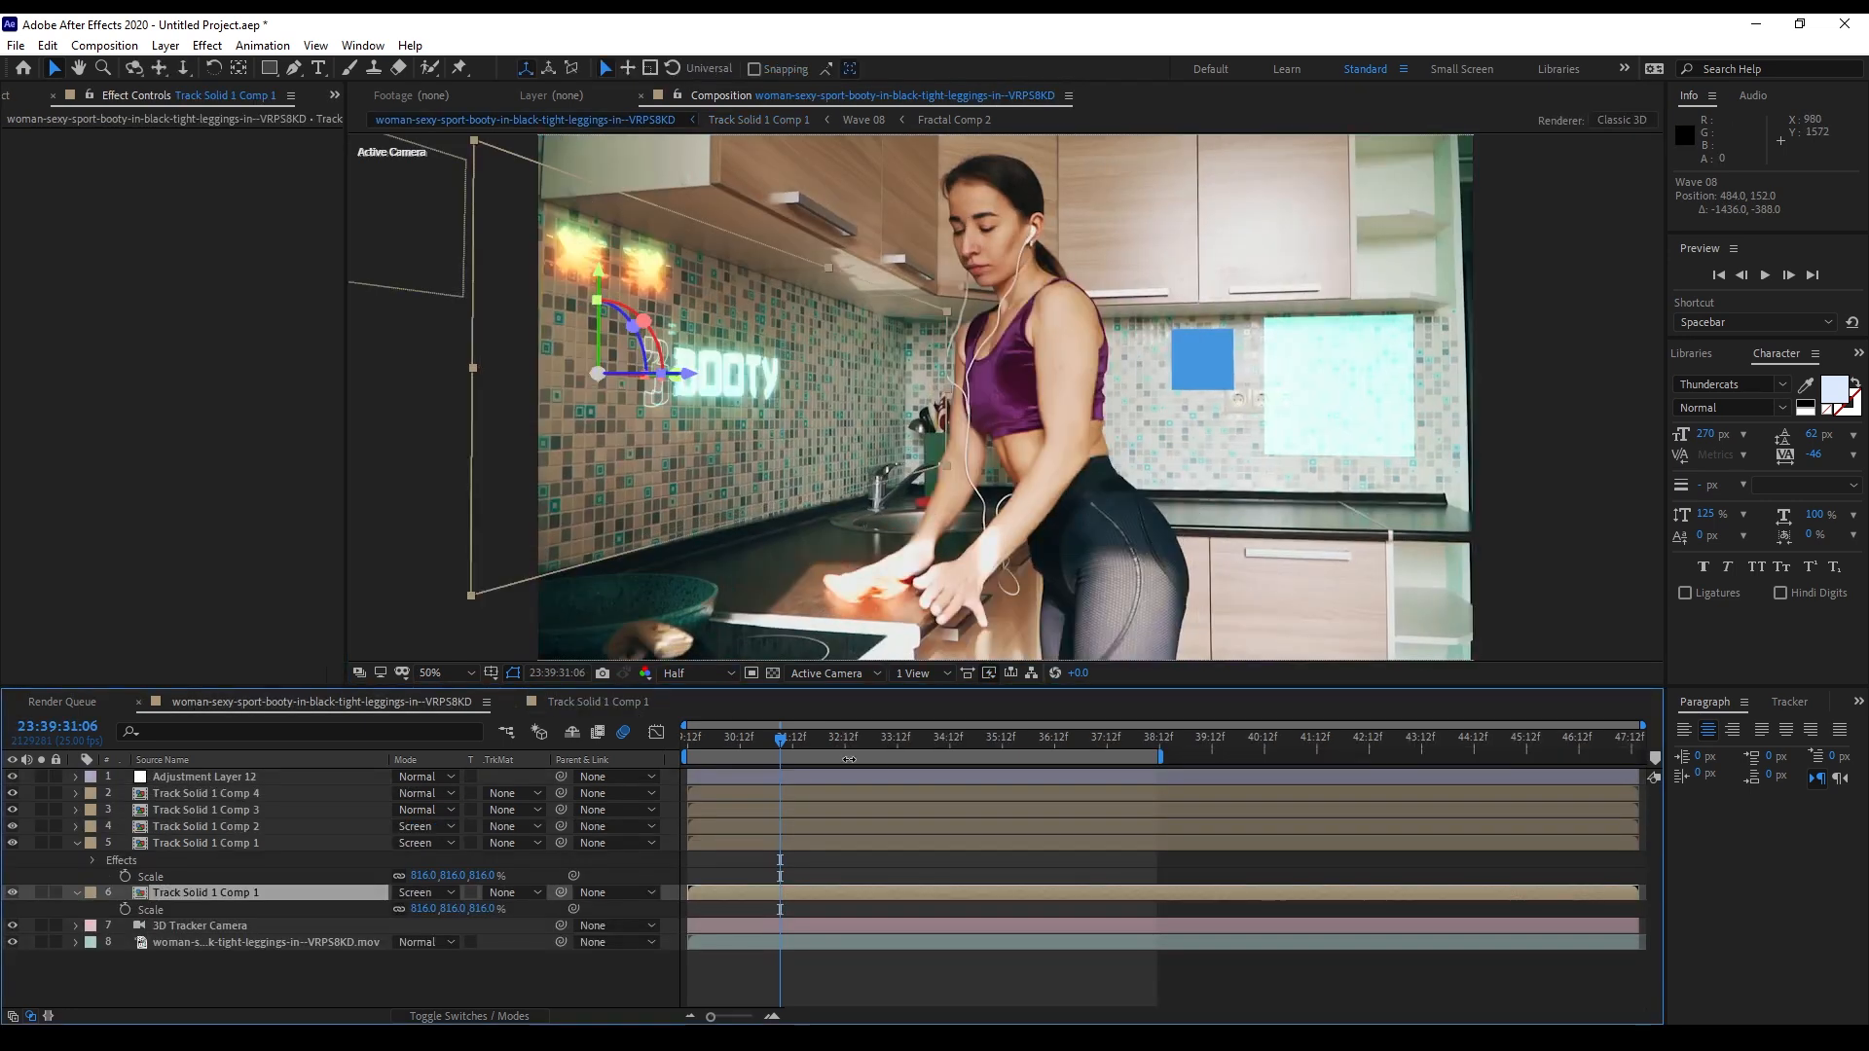
{"action": "left_click", "coordinate": [696, 742]}
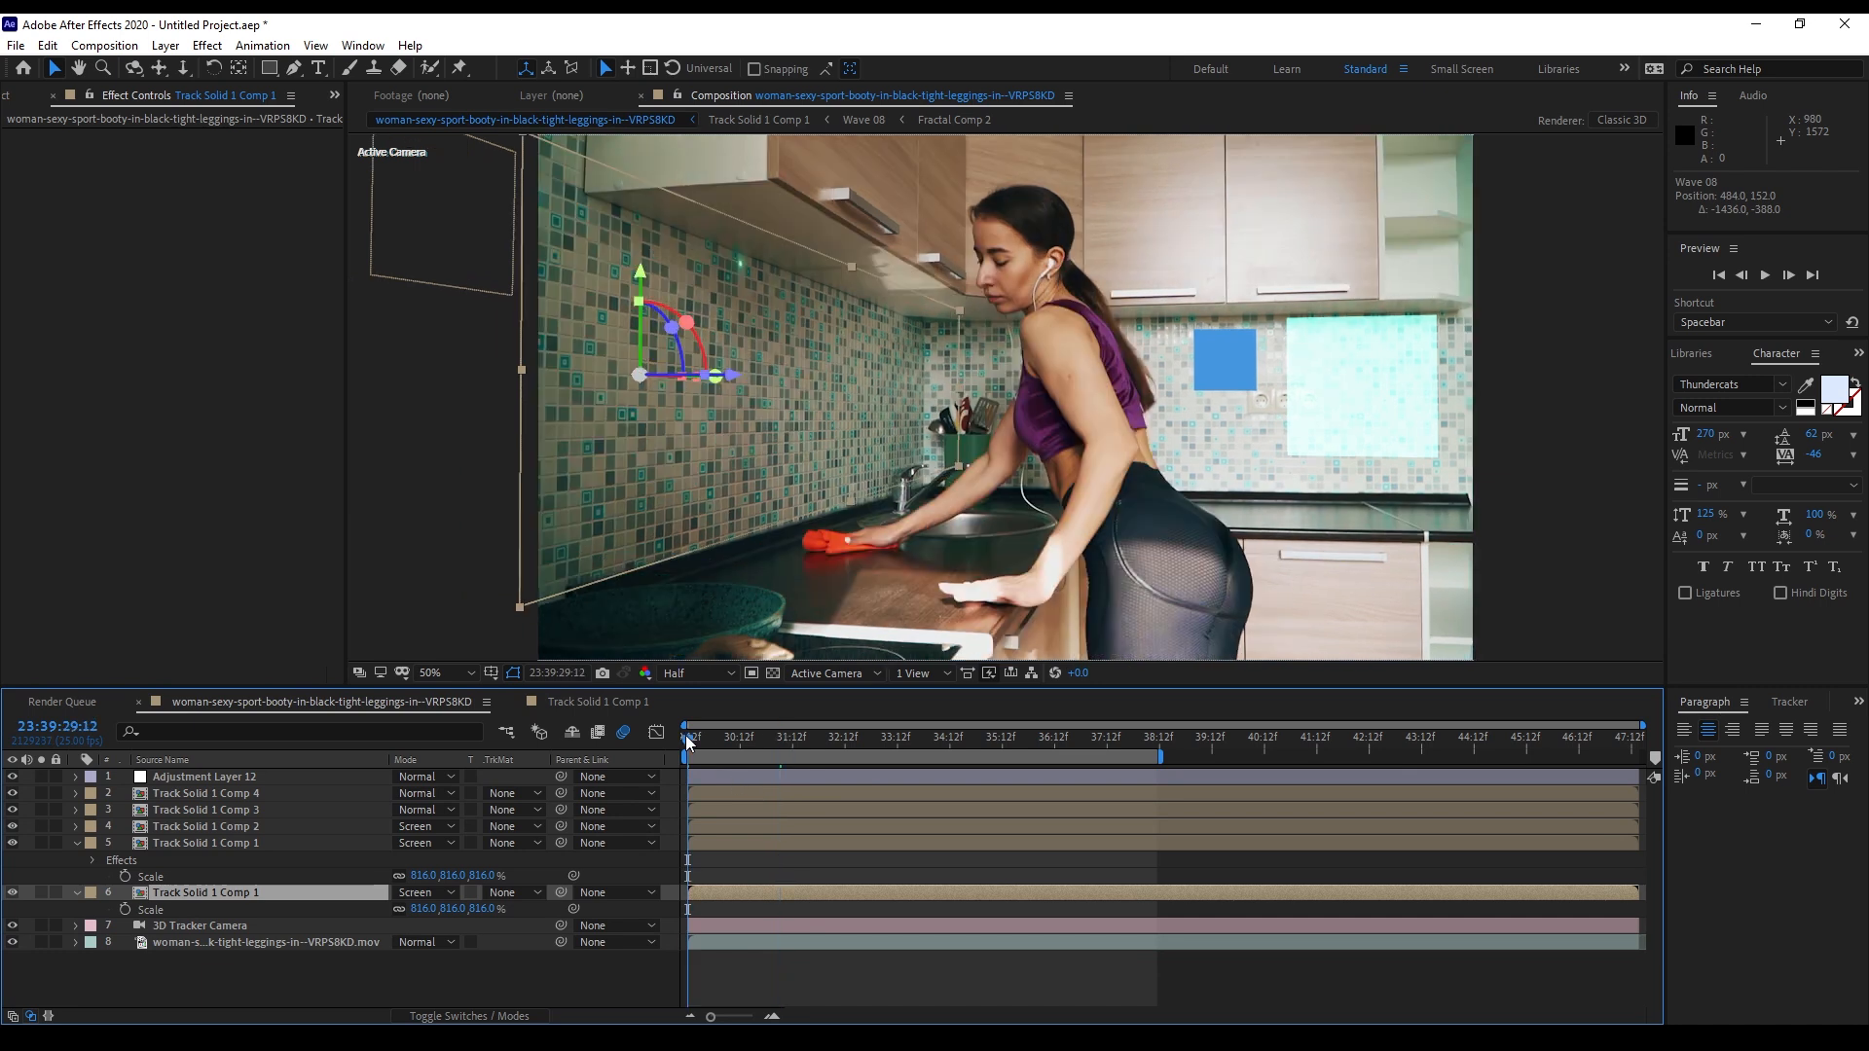
{"action": "key", "text": "space"}
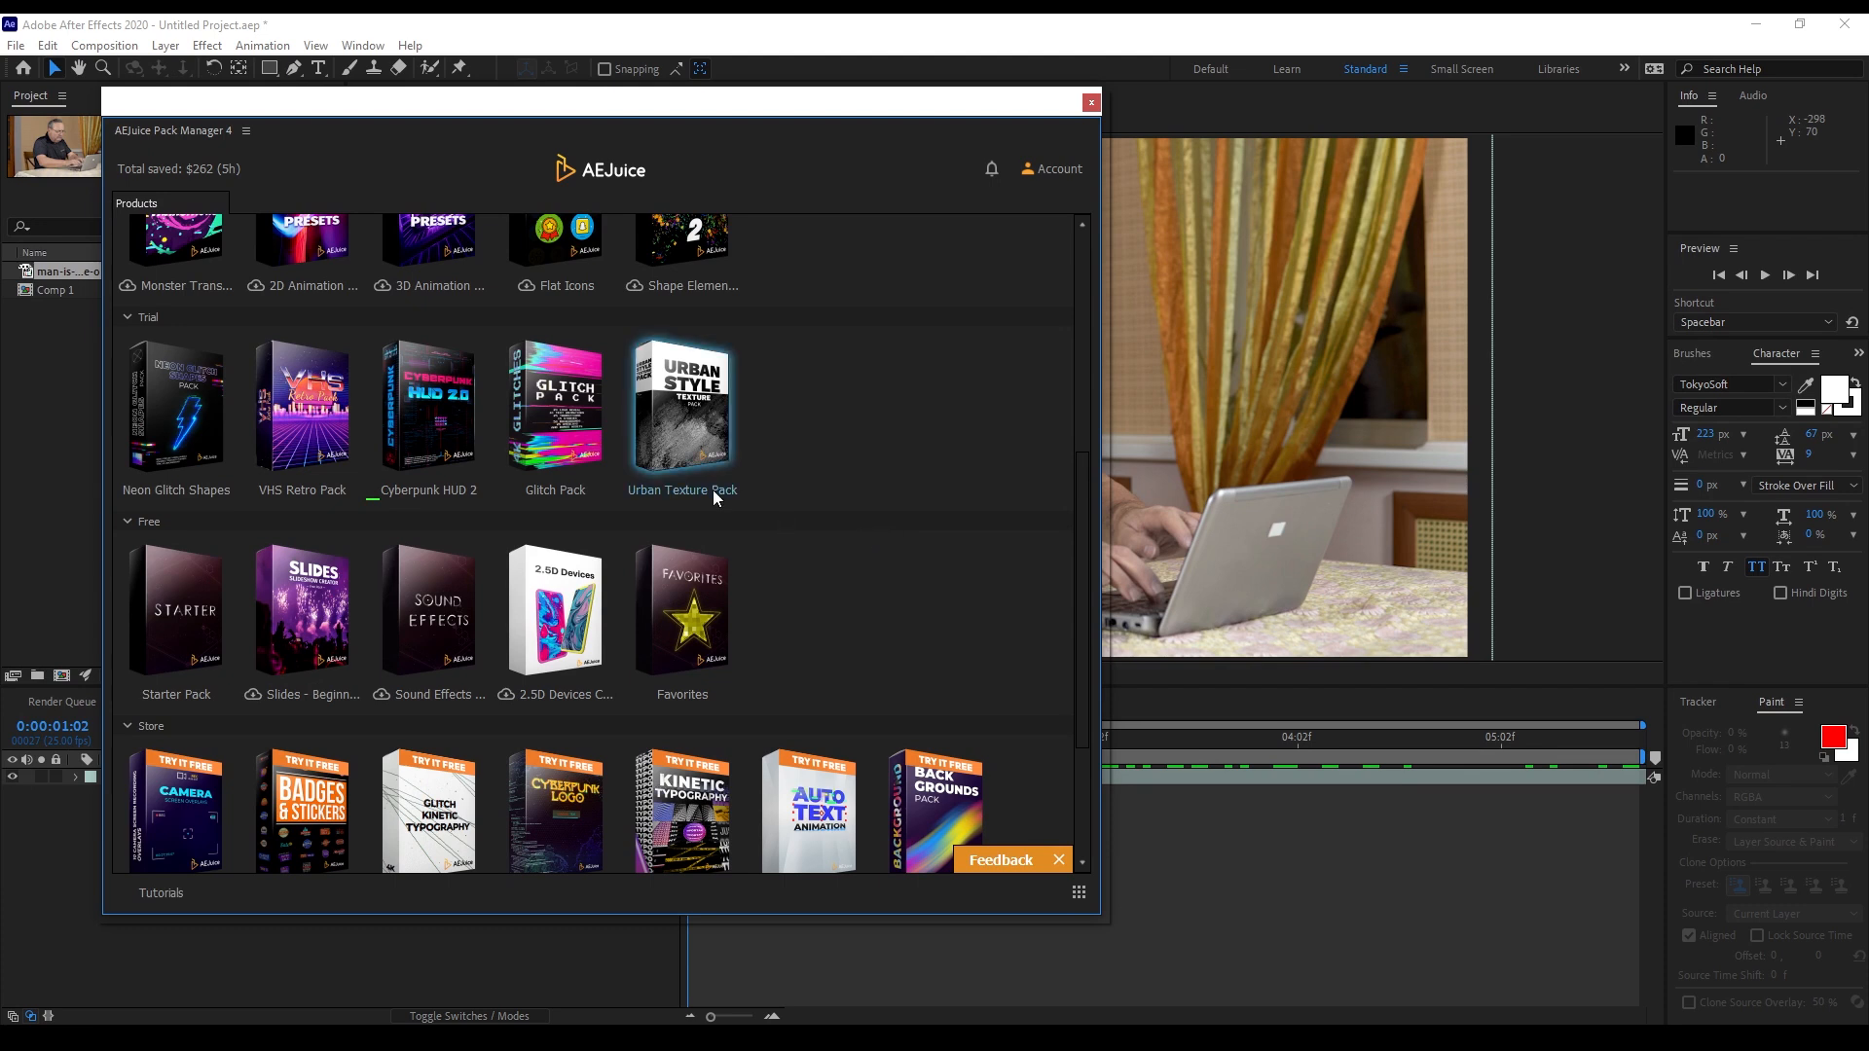
Browse the Glitch Pack categories and import Glitch Video Overlay 03 and Glitch Video Overlay 06 into Comp 1
{"action": "left_click", "coordinate": [569, 417]}
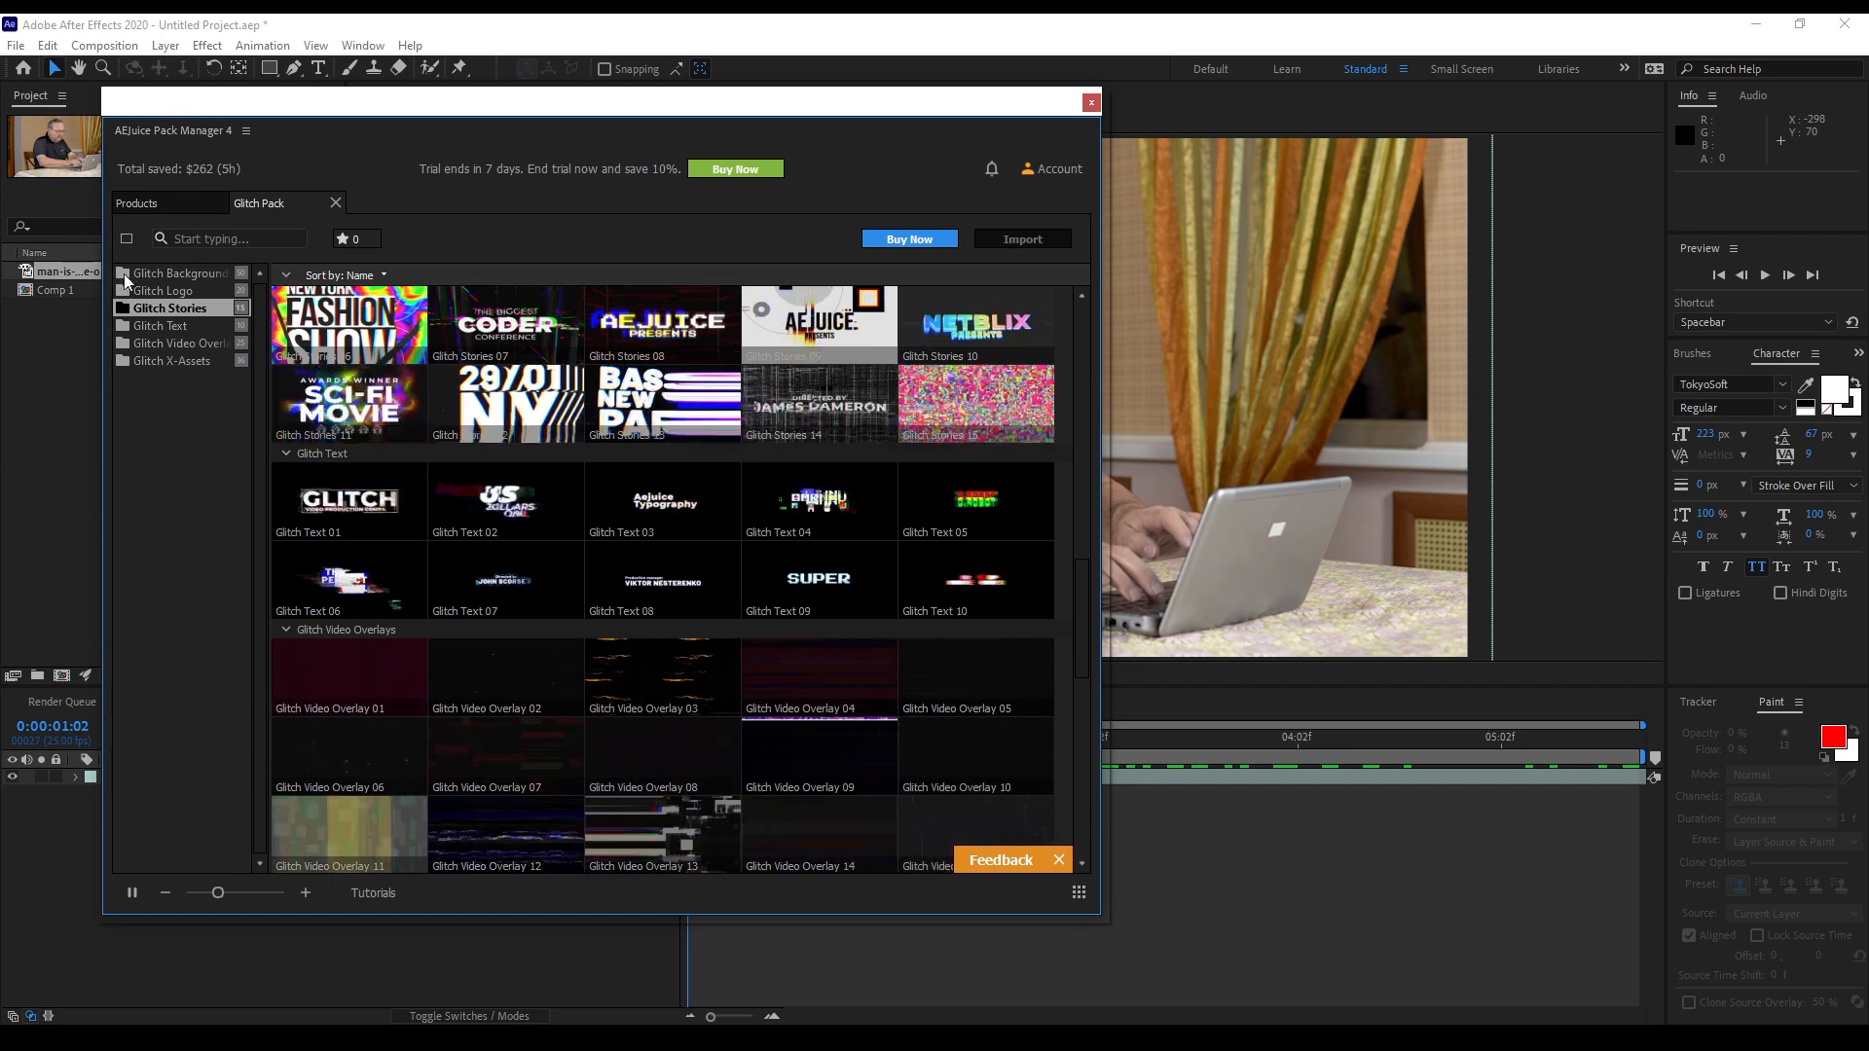
{"action": "left_click", "coordinate": [162, 272]}
{"action": "left_click", "coordinate": [168, 308]}
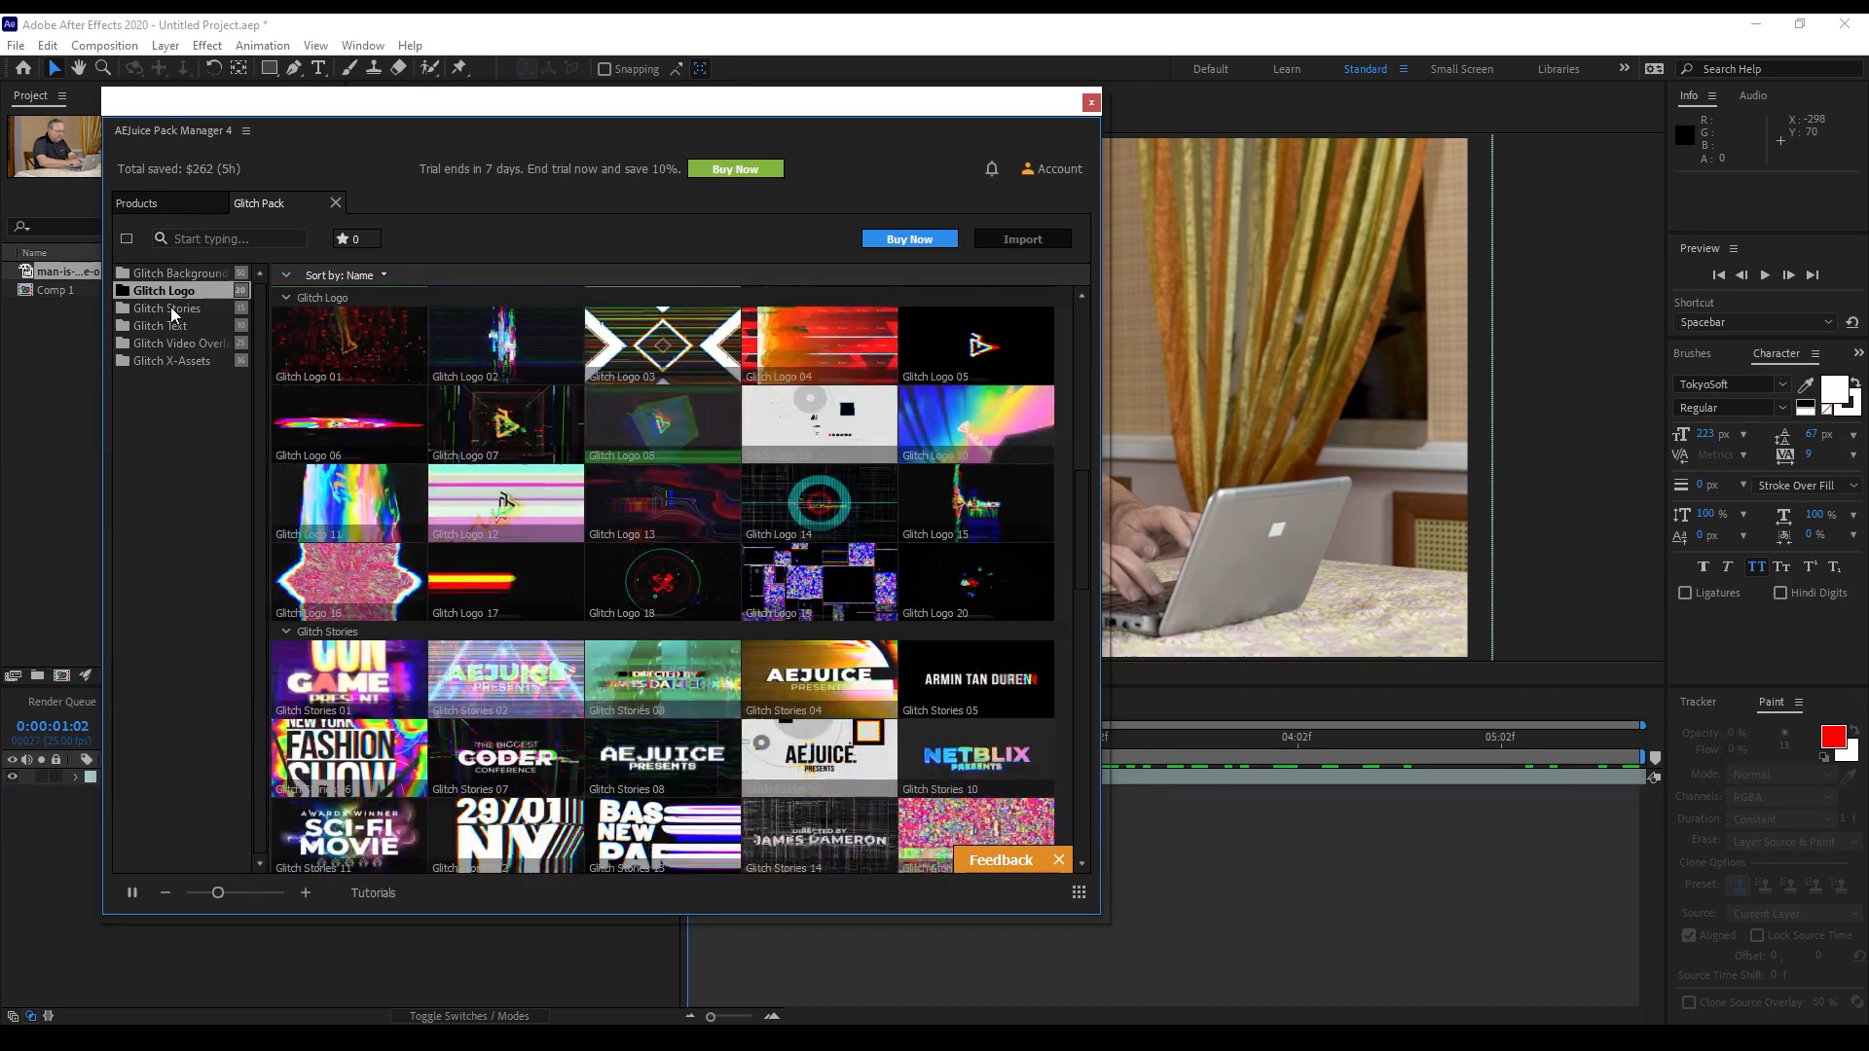
{"action": "left_click", "coordinate": [168, 326]}
{"action": "left_click", "coordinate": [165, 356]}
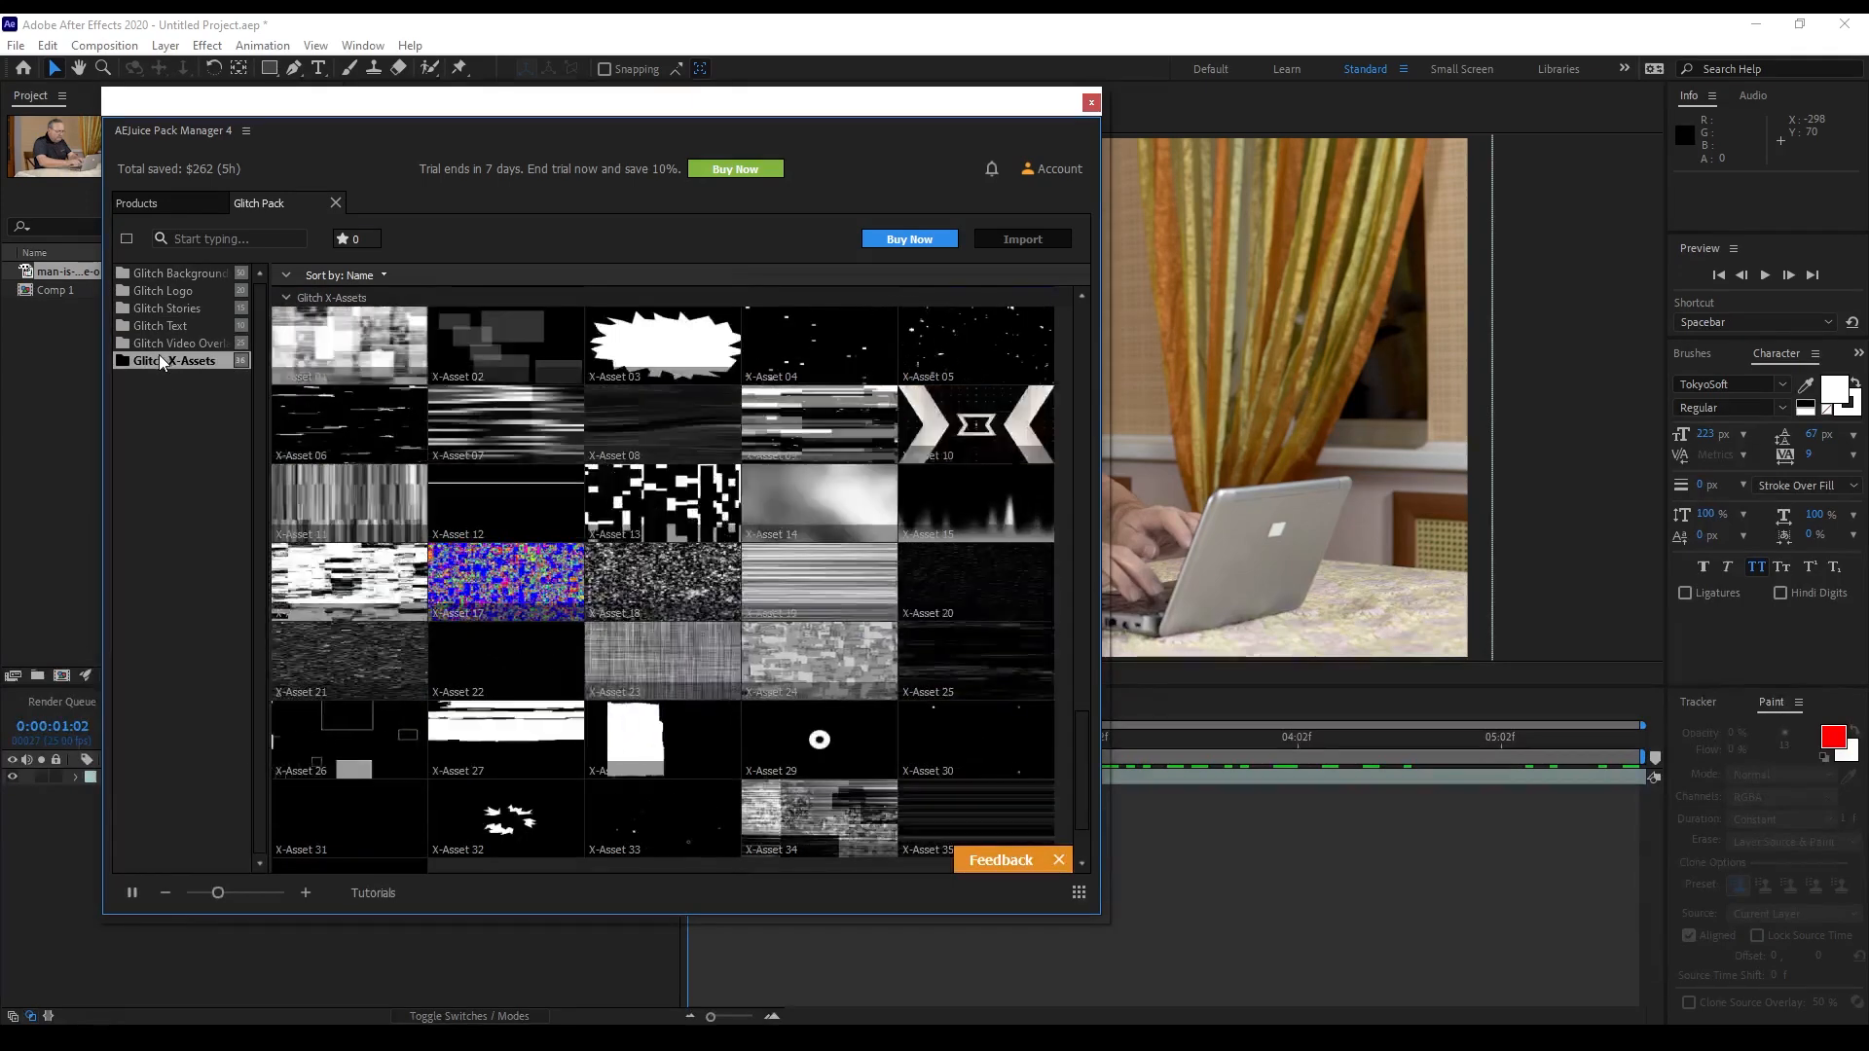
{"action": "left_click", "coordinate": [161, 343]}
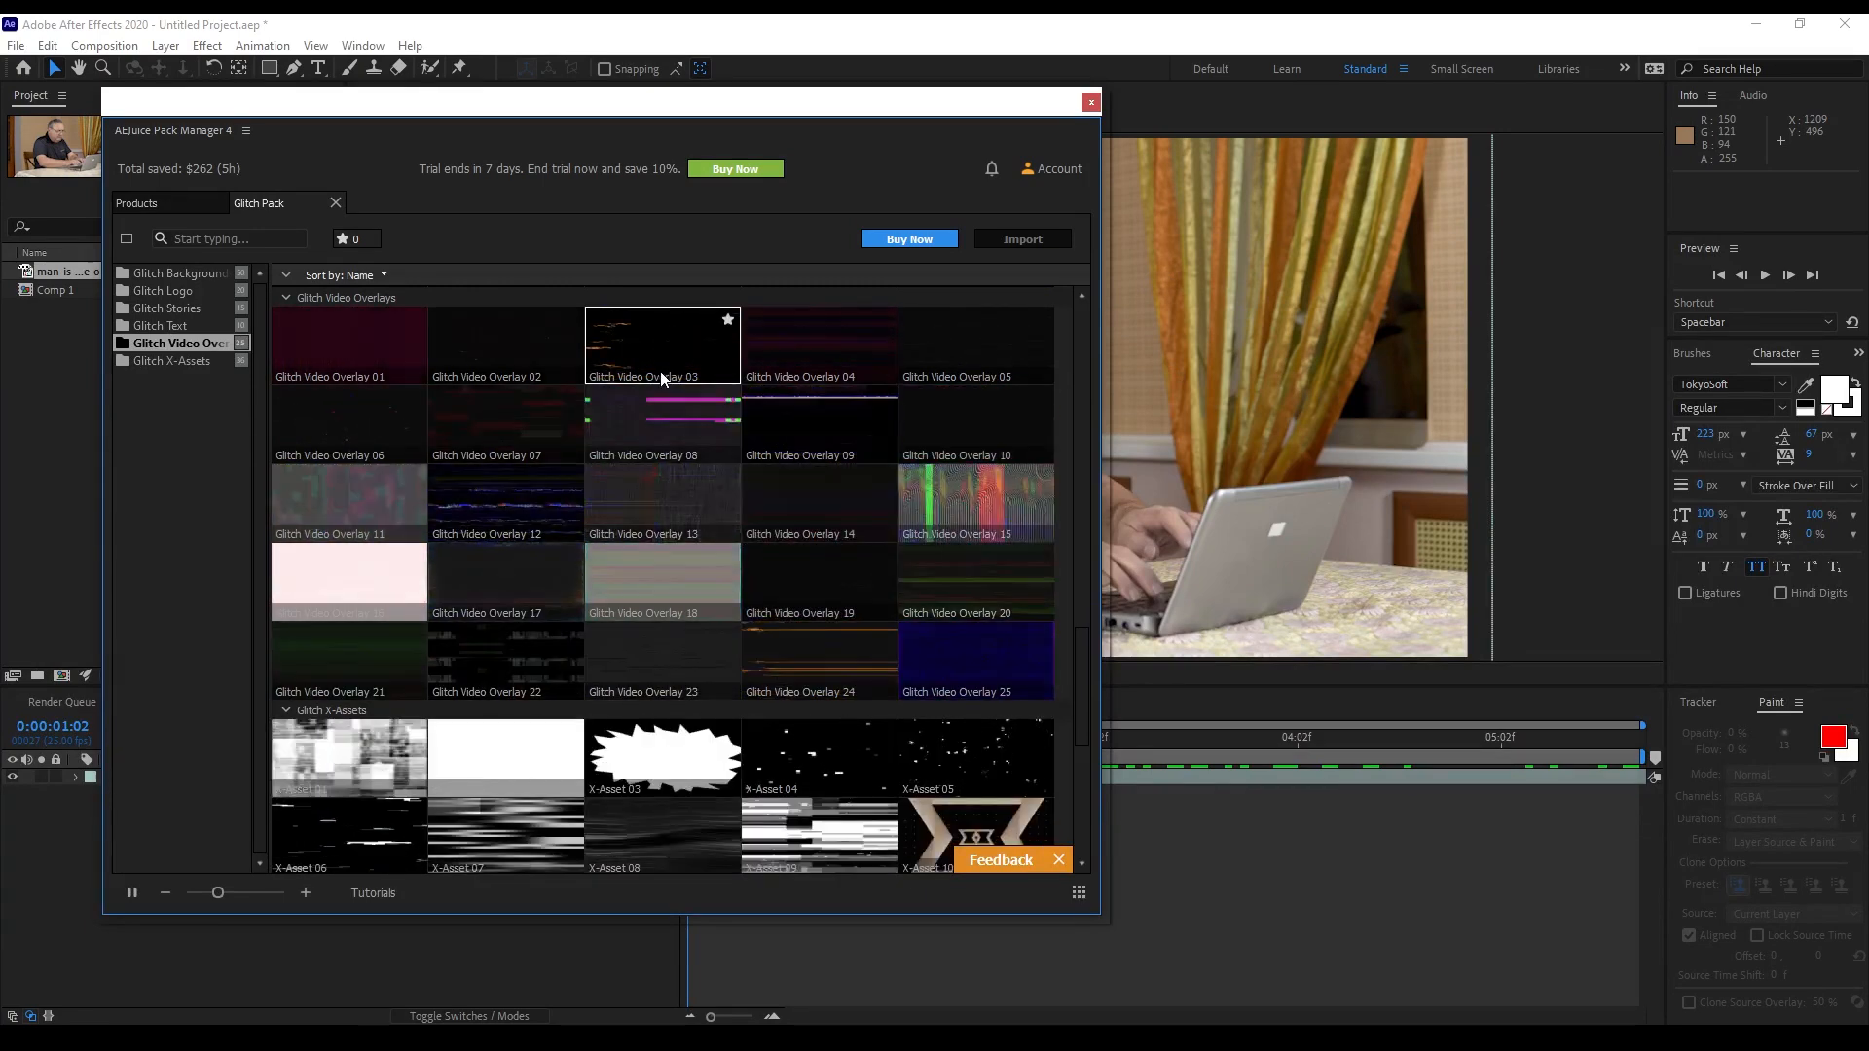
{"action": "left_click", "coordinate": [668, 359]}
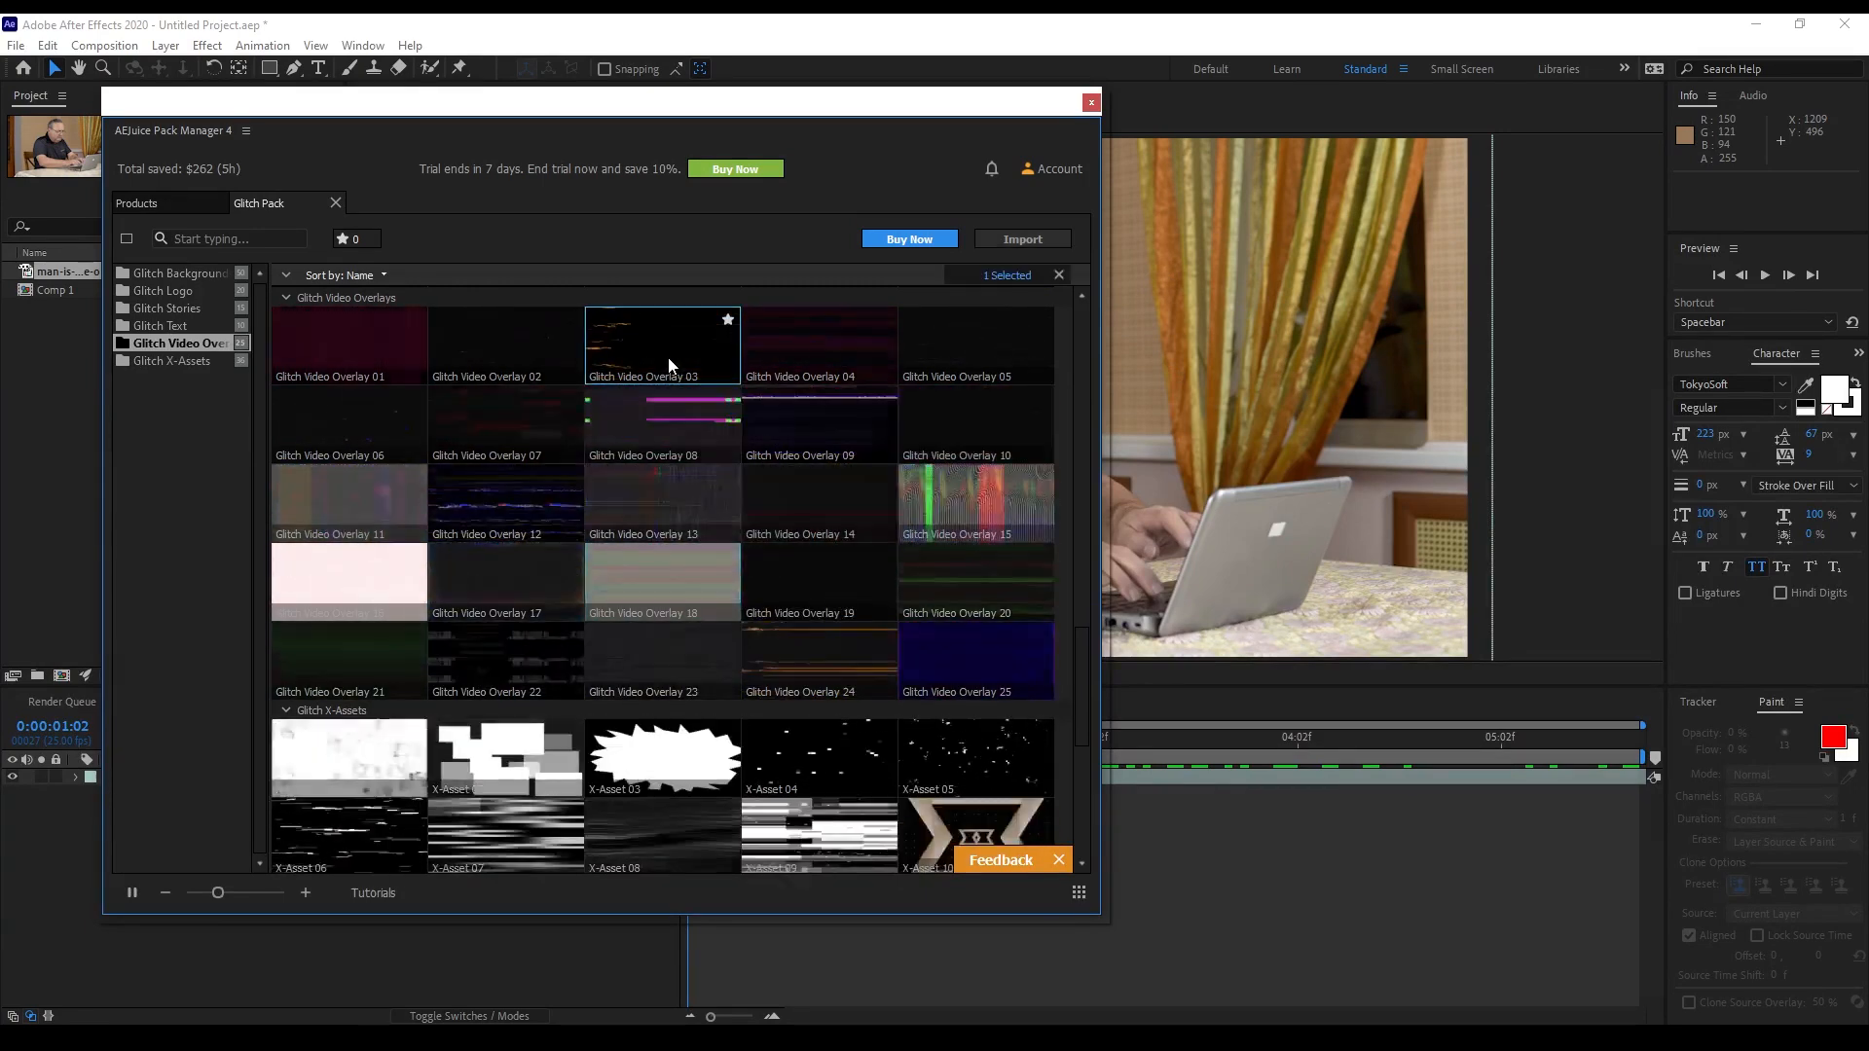
{"action": "left_click", "coordinate": [1033, 240]}
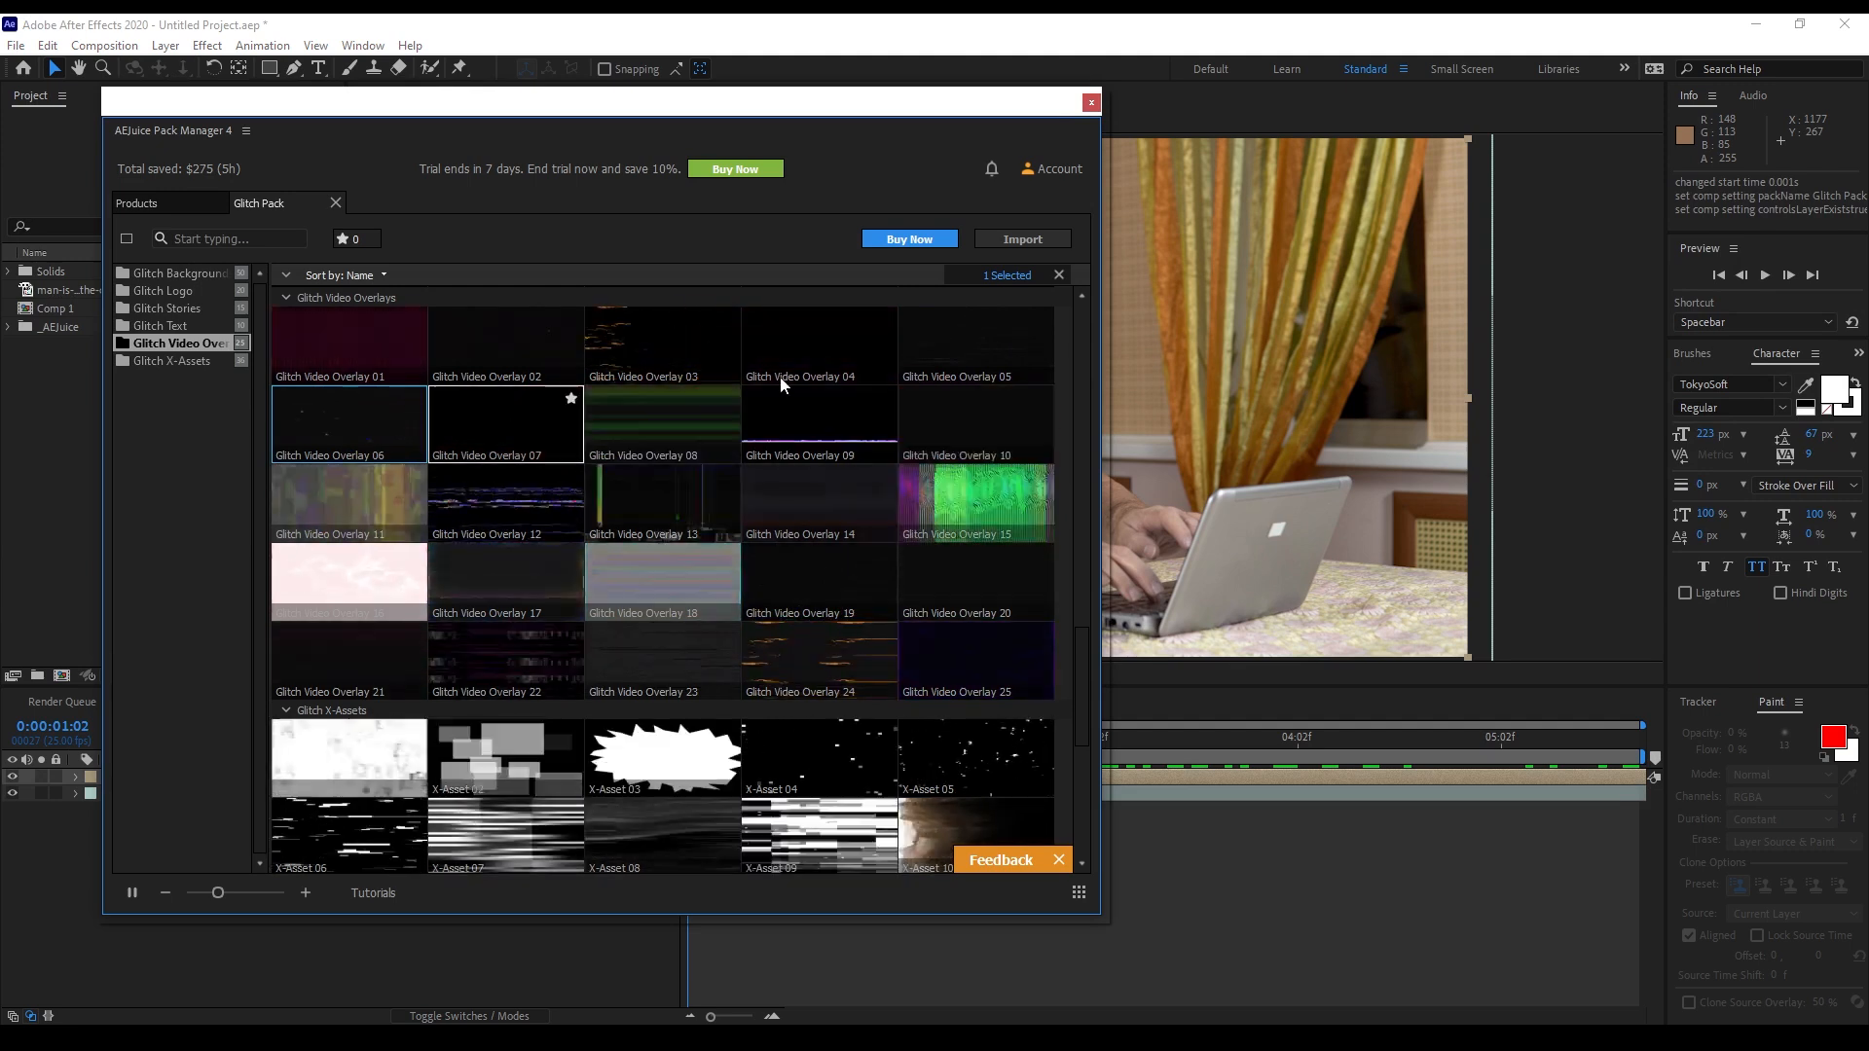
{"action": "left_click", "coordinate": [1049, 242]}
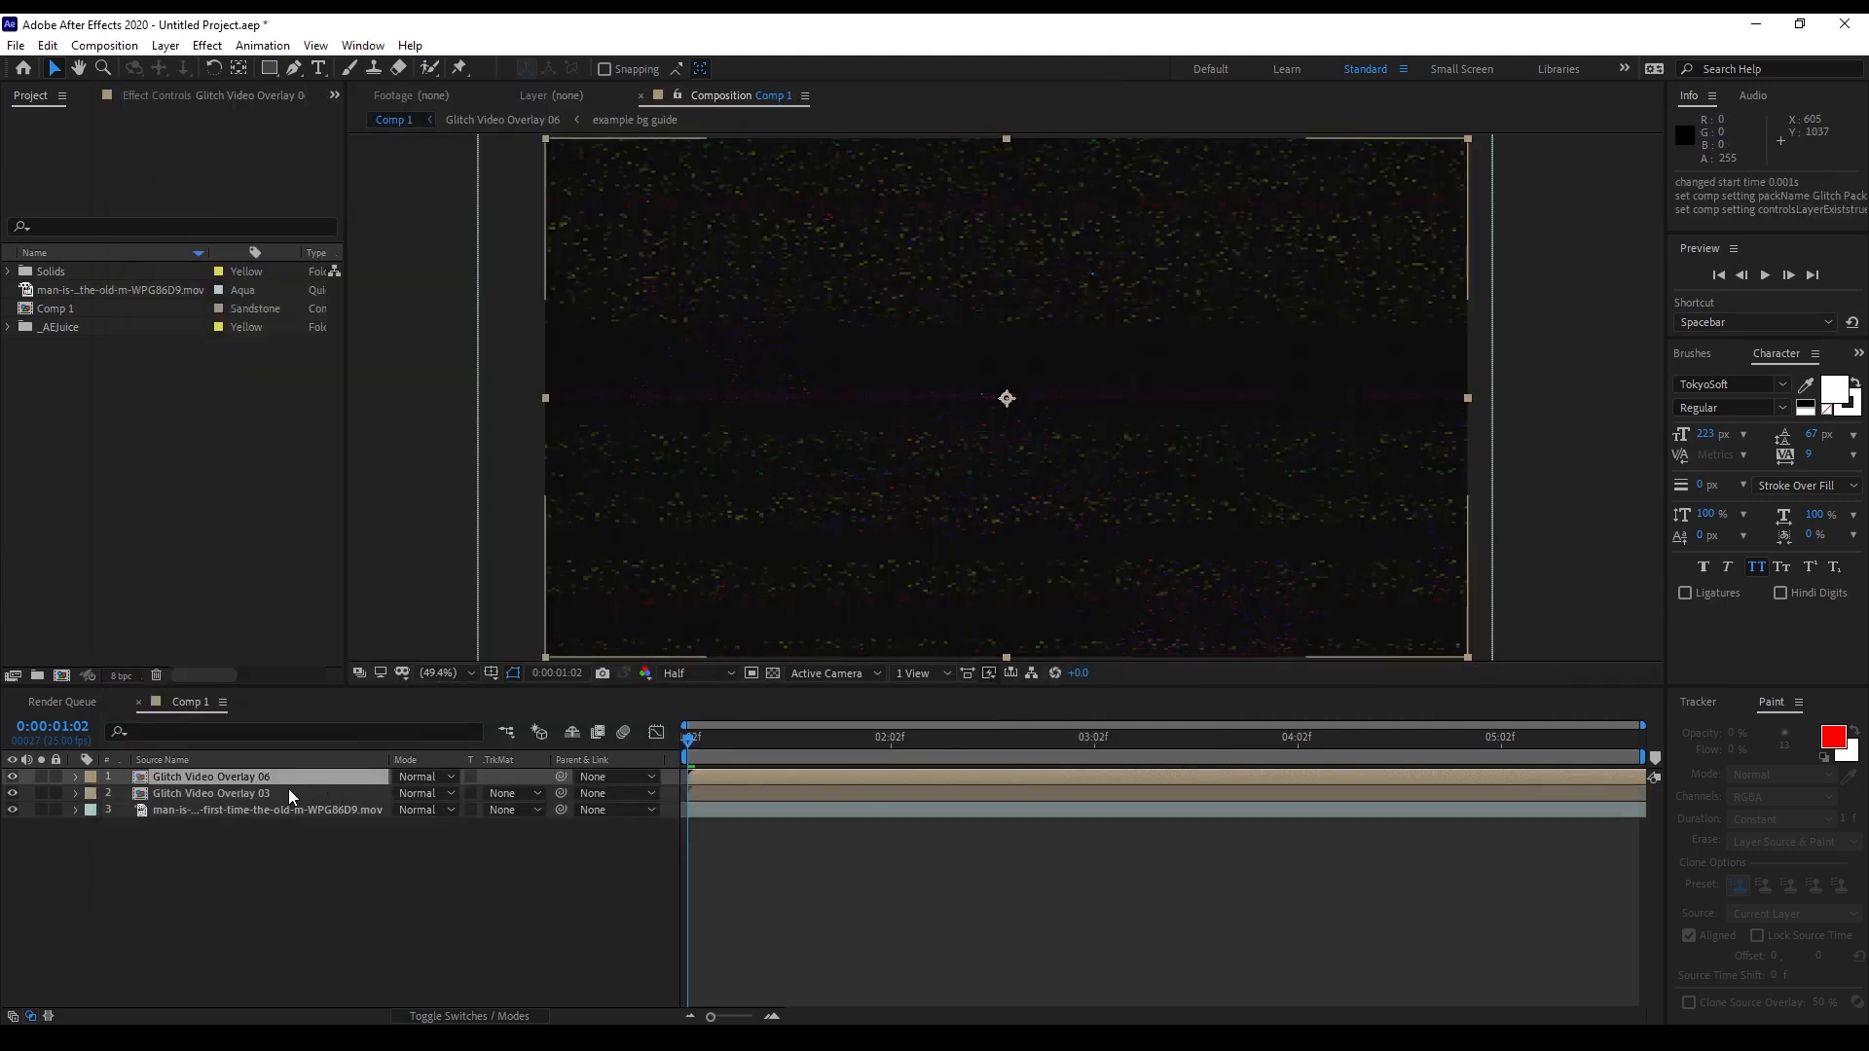
Set both Glitch Video Overlay layers to Screen blending mode and play the composition from the start
{"action": "left_click", "coordinate": [289, 797], "text": "shift"}
{"action": "left_click", "coordinate": [417, 776]}
{"action": "left_click", "coordinate": [496, 421]}
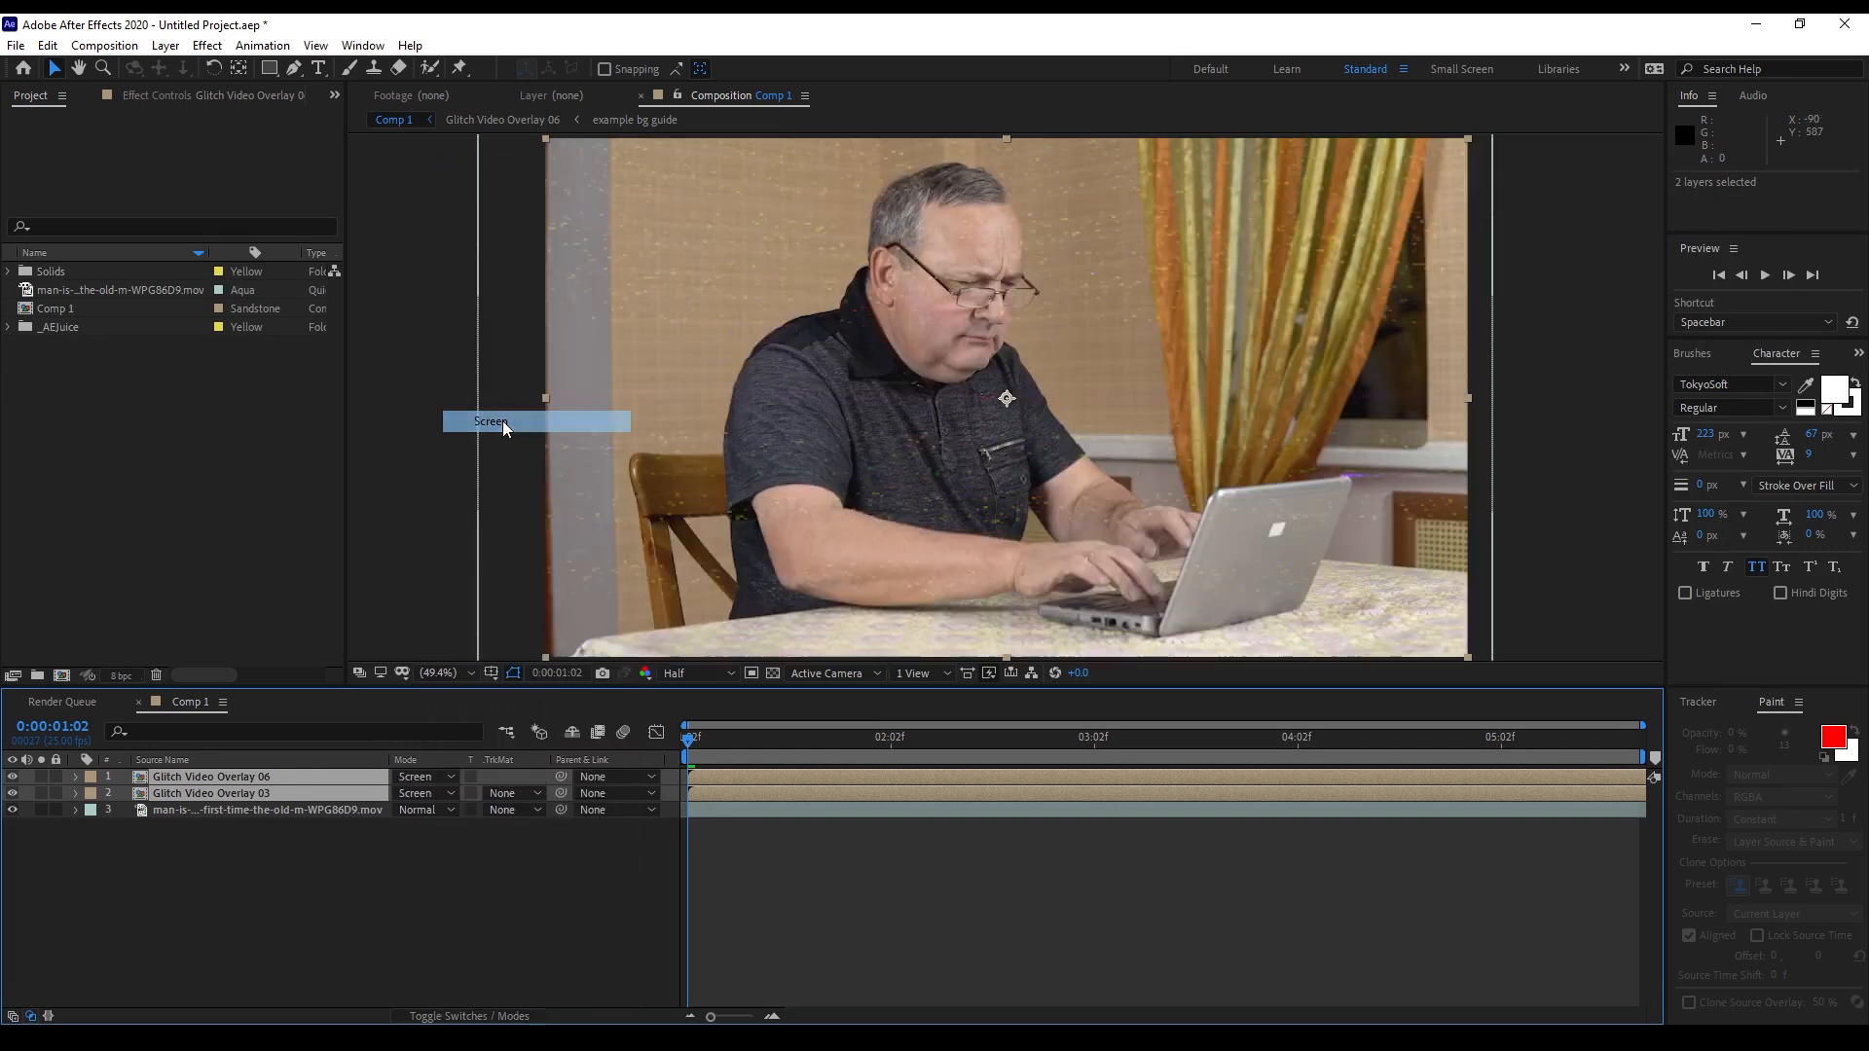
{"action": "left_click", "coordinate": [835, 889]}
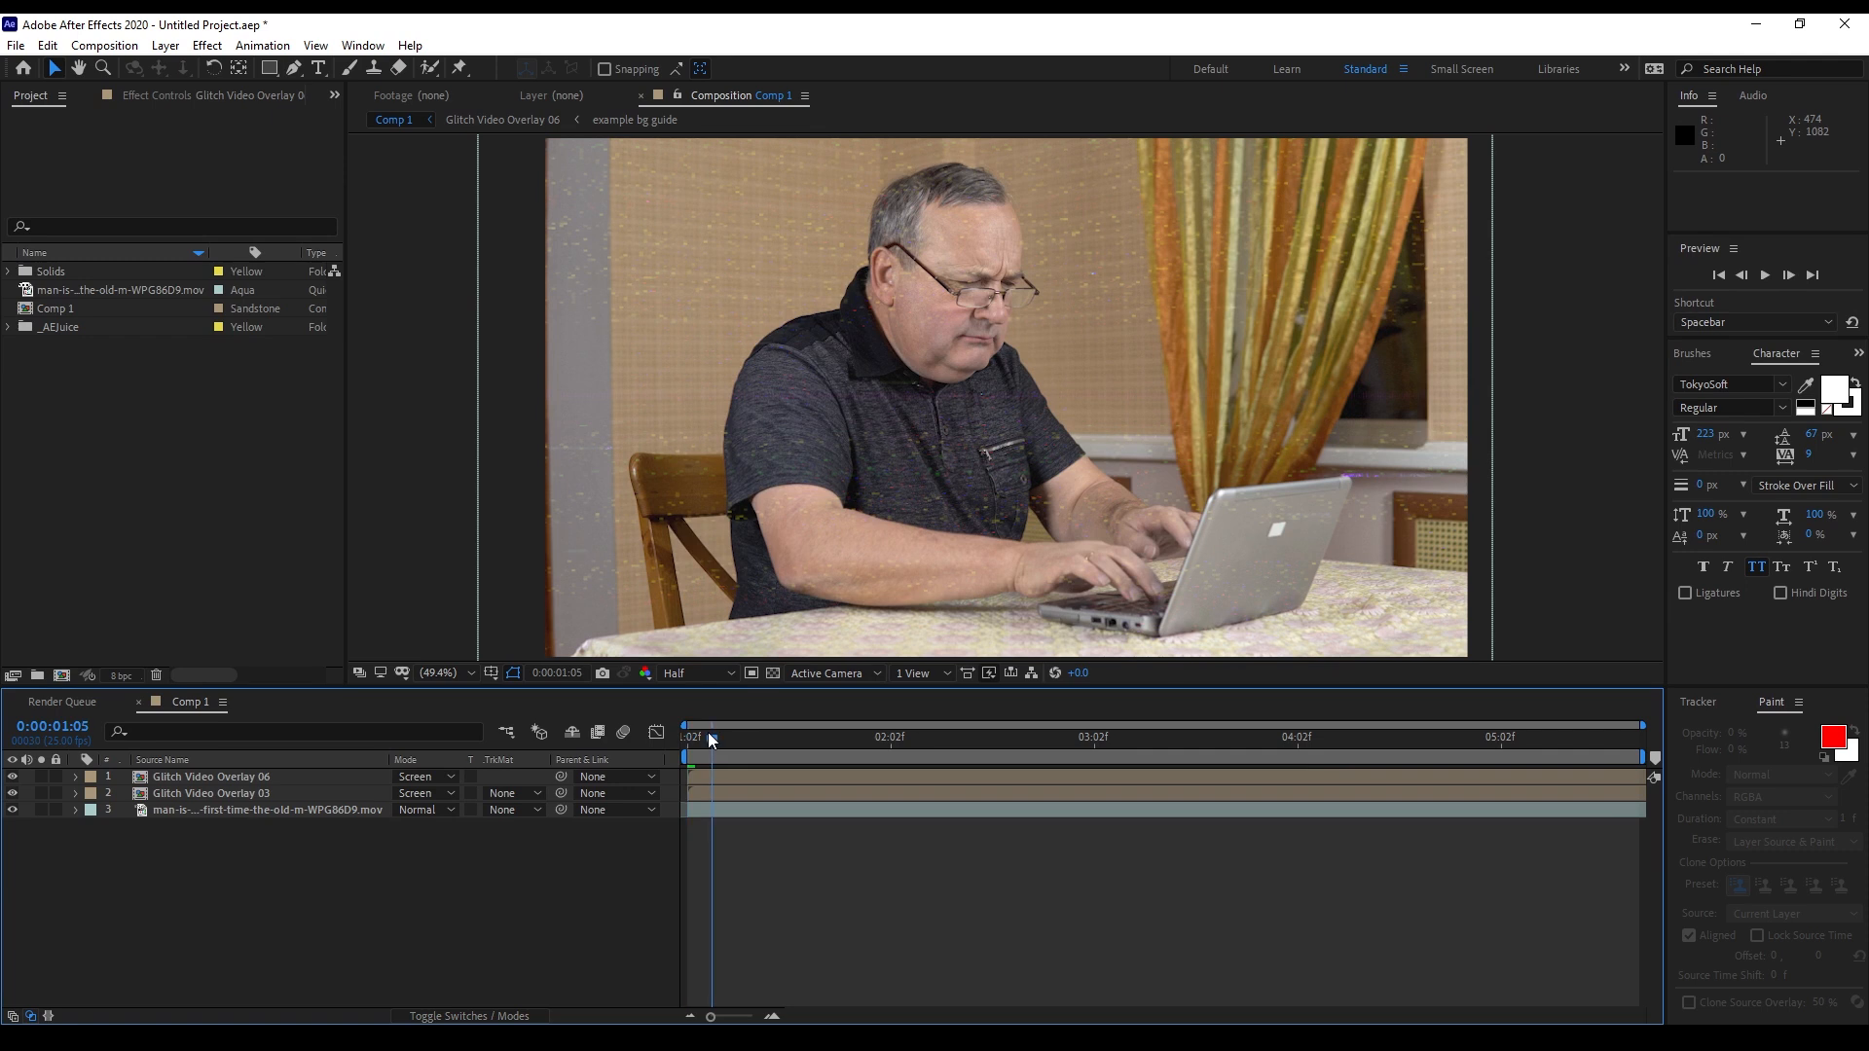
{"action": "left_click_drag", "start_coordinate": [708, 737], "coordinate": [655, 732]}
{"action": "key", "text": "space"}
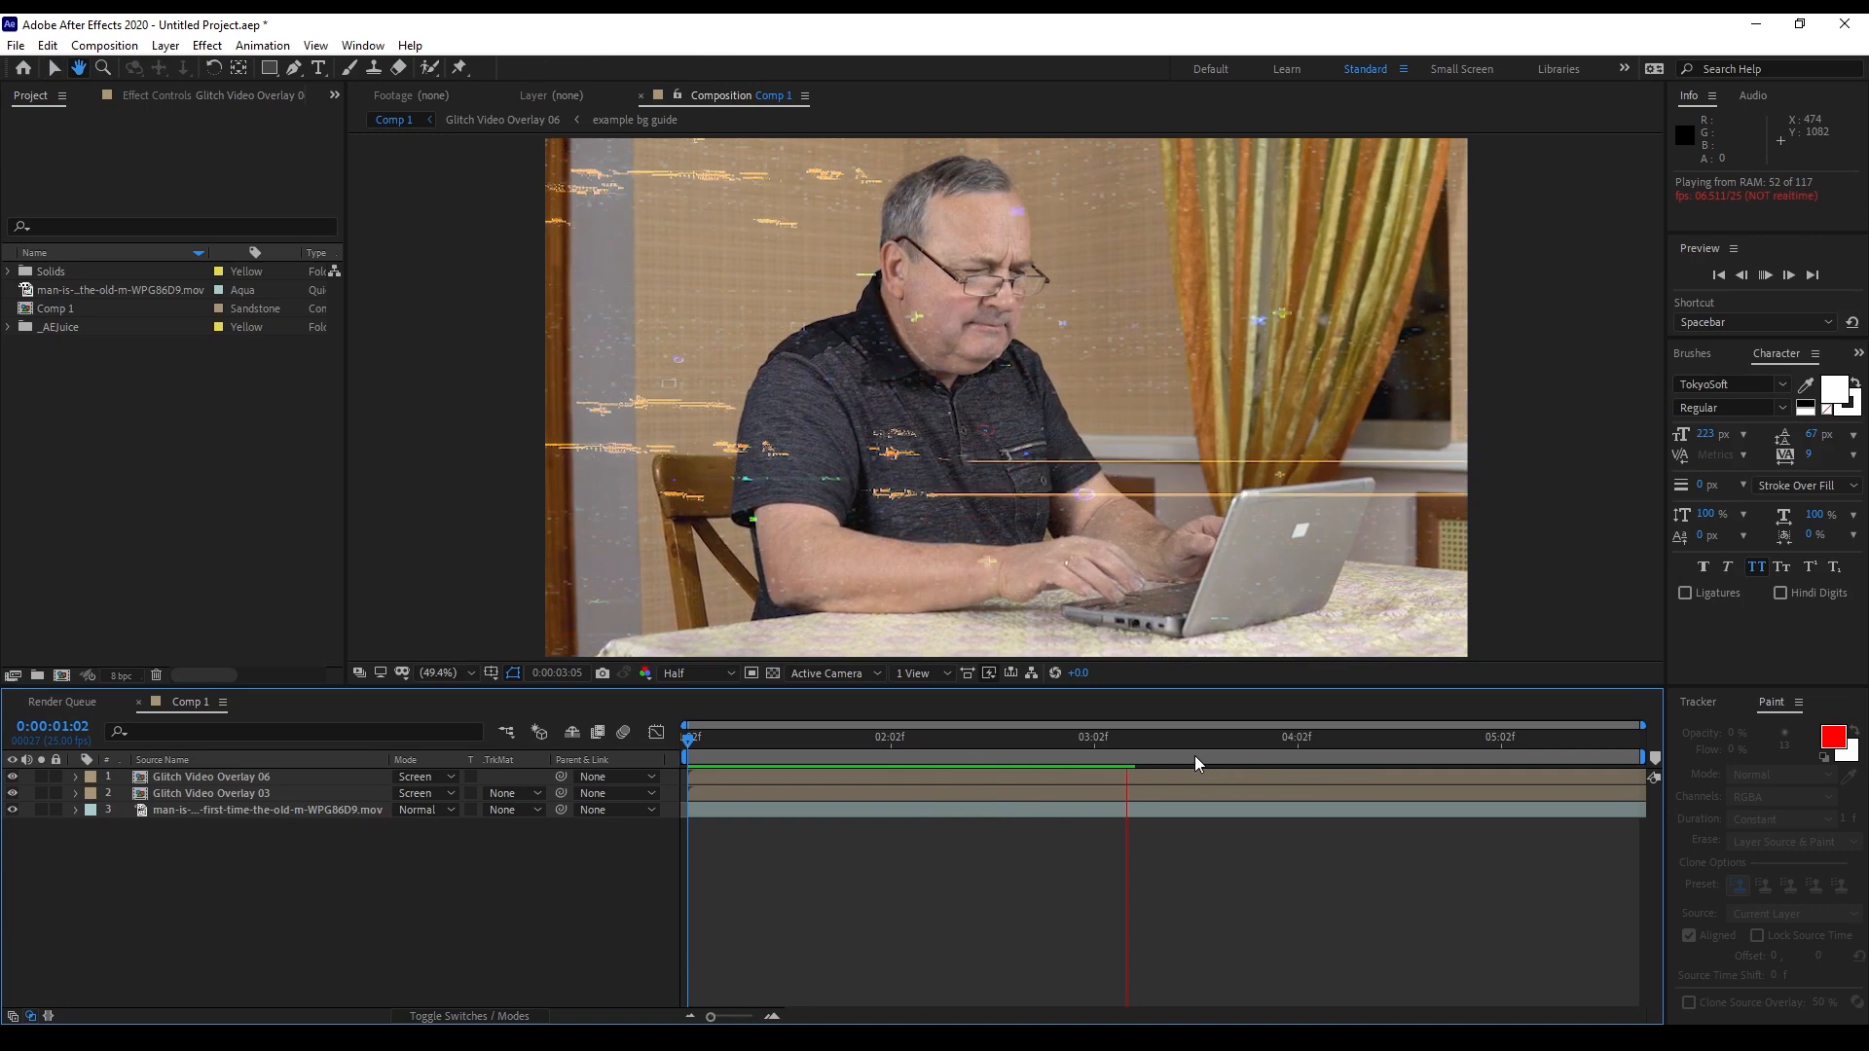
Split both Glitch Video Overlay layers at 0:00:03:06 and delete the parts after that time
{"action": "left_click", "coordinate": [1128, 739]}
{"action": "left_click", "coordinate": [1135, 775]}
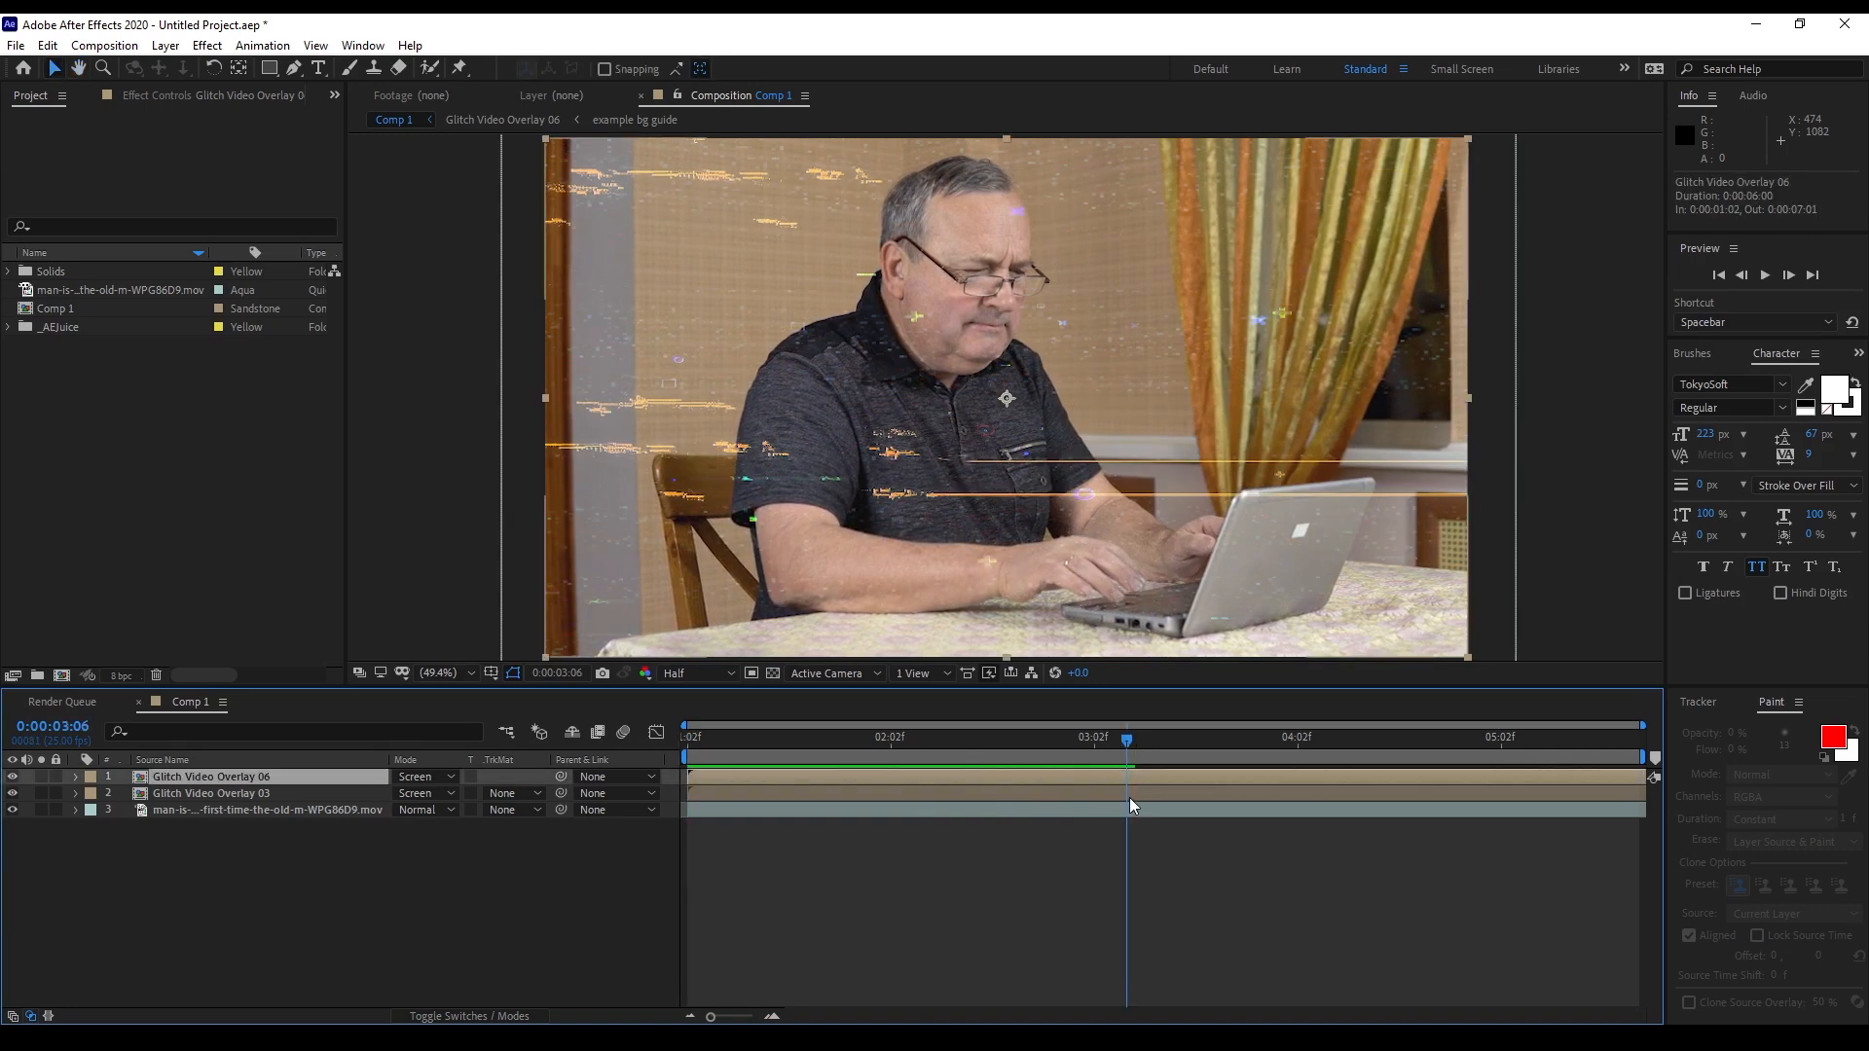
{"action": "left_click", "coordinate": [1130, 797], "text": "shift"}
{"action": "key", "text": "ctrl+shift+d"}
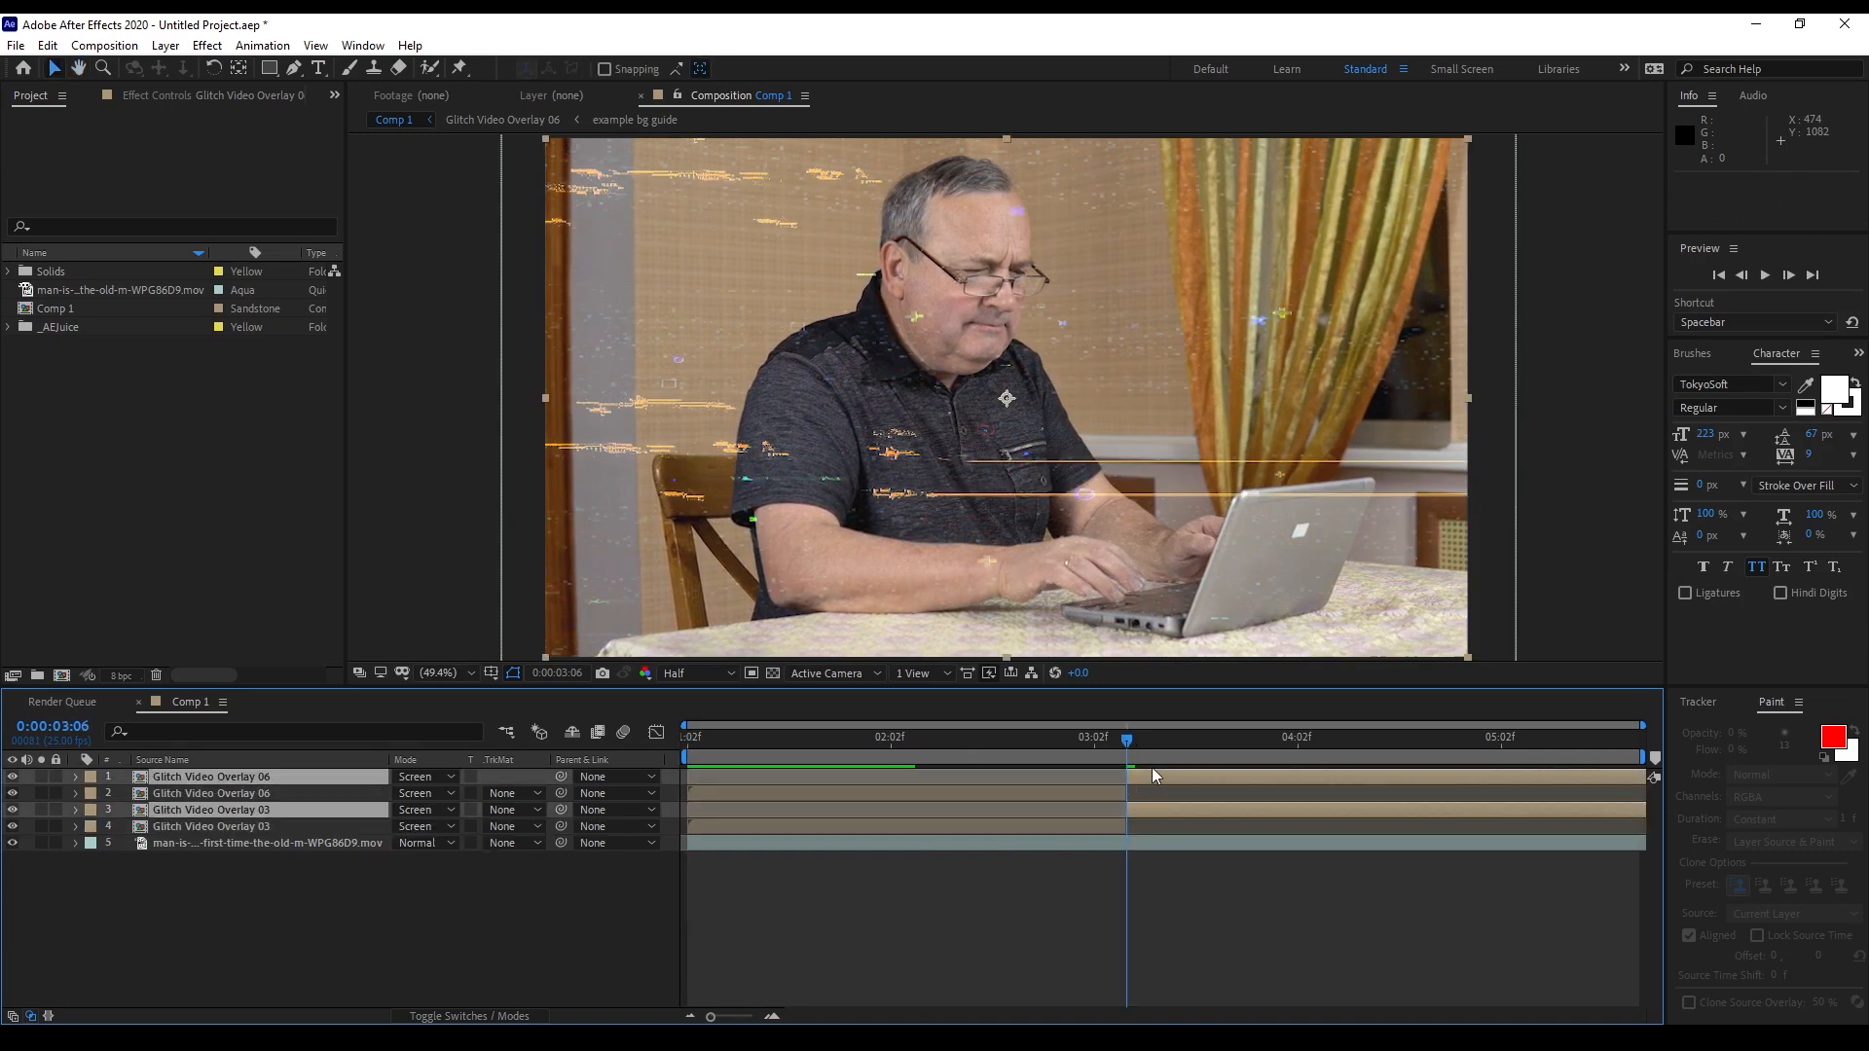
{"action": "key", "text": "Delete"}
Duplicate the Glitch Video Overlay 06 and 03 layers and apply Fast Box Blur to the copies
{"action": "left_click_drag", "start_coordinate": [993, 738], "coordinate": [623, 738]}
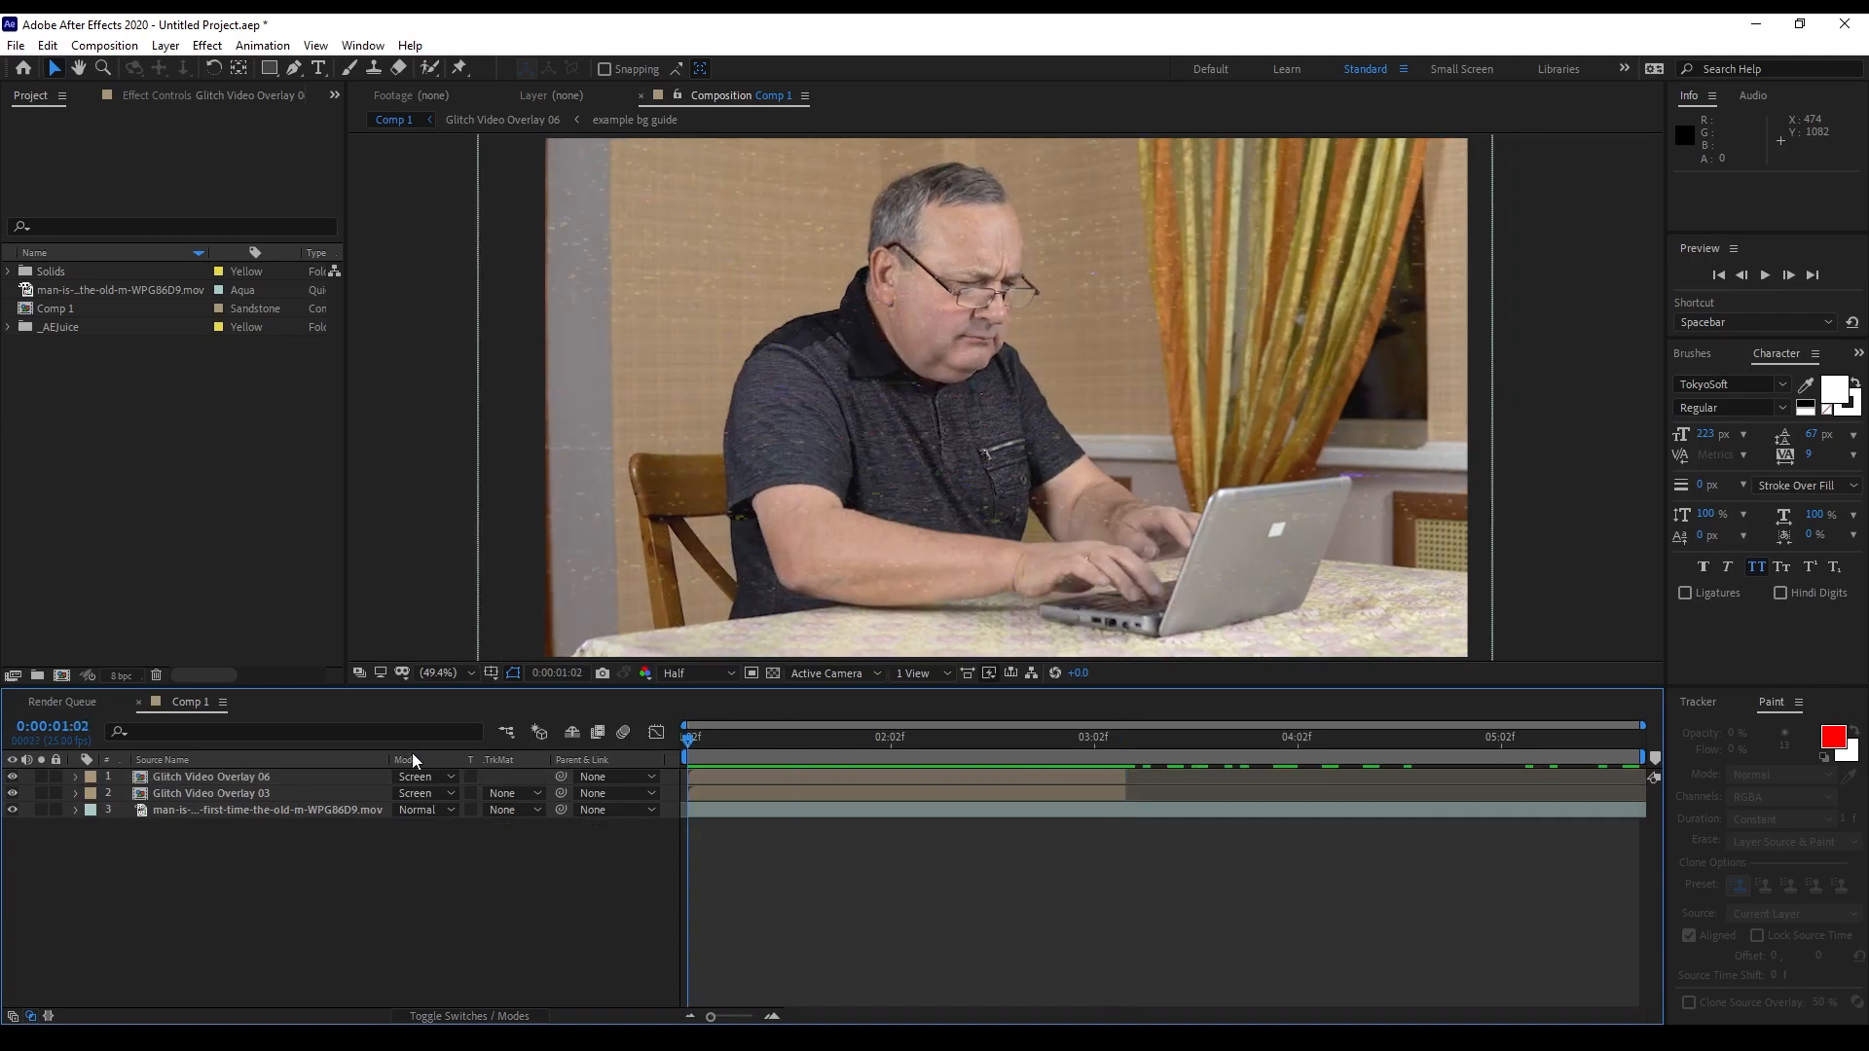
{"action": "left_click", "coordinate": [180, 783]}
{"action": "left_click", "coordinate": [183, 790], "text": "ctrl"}
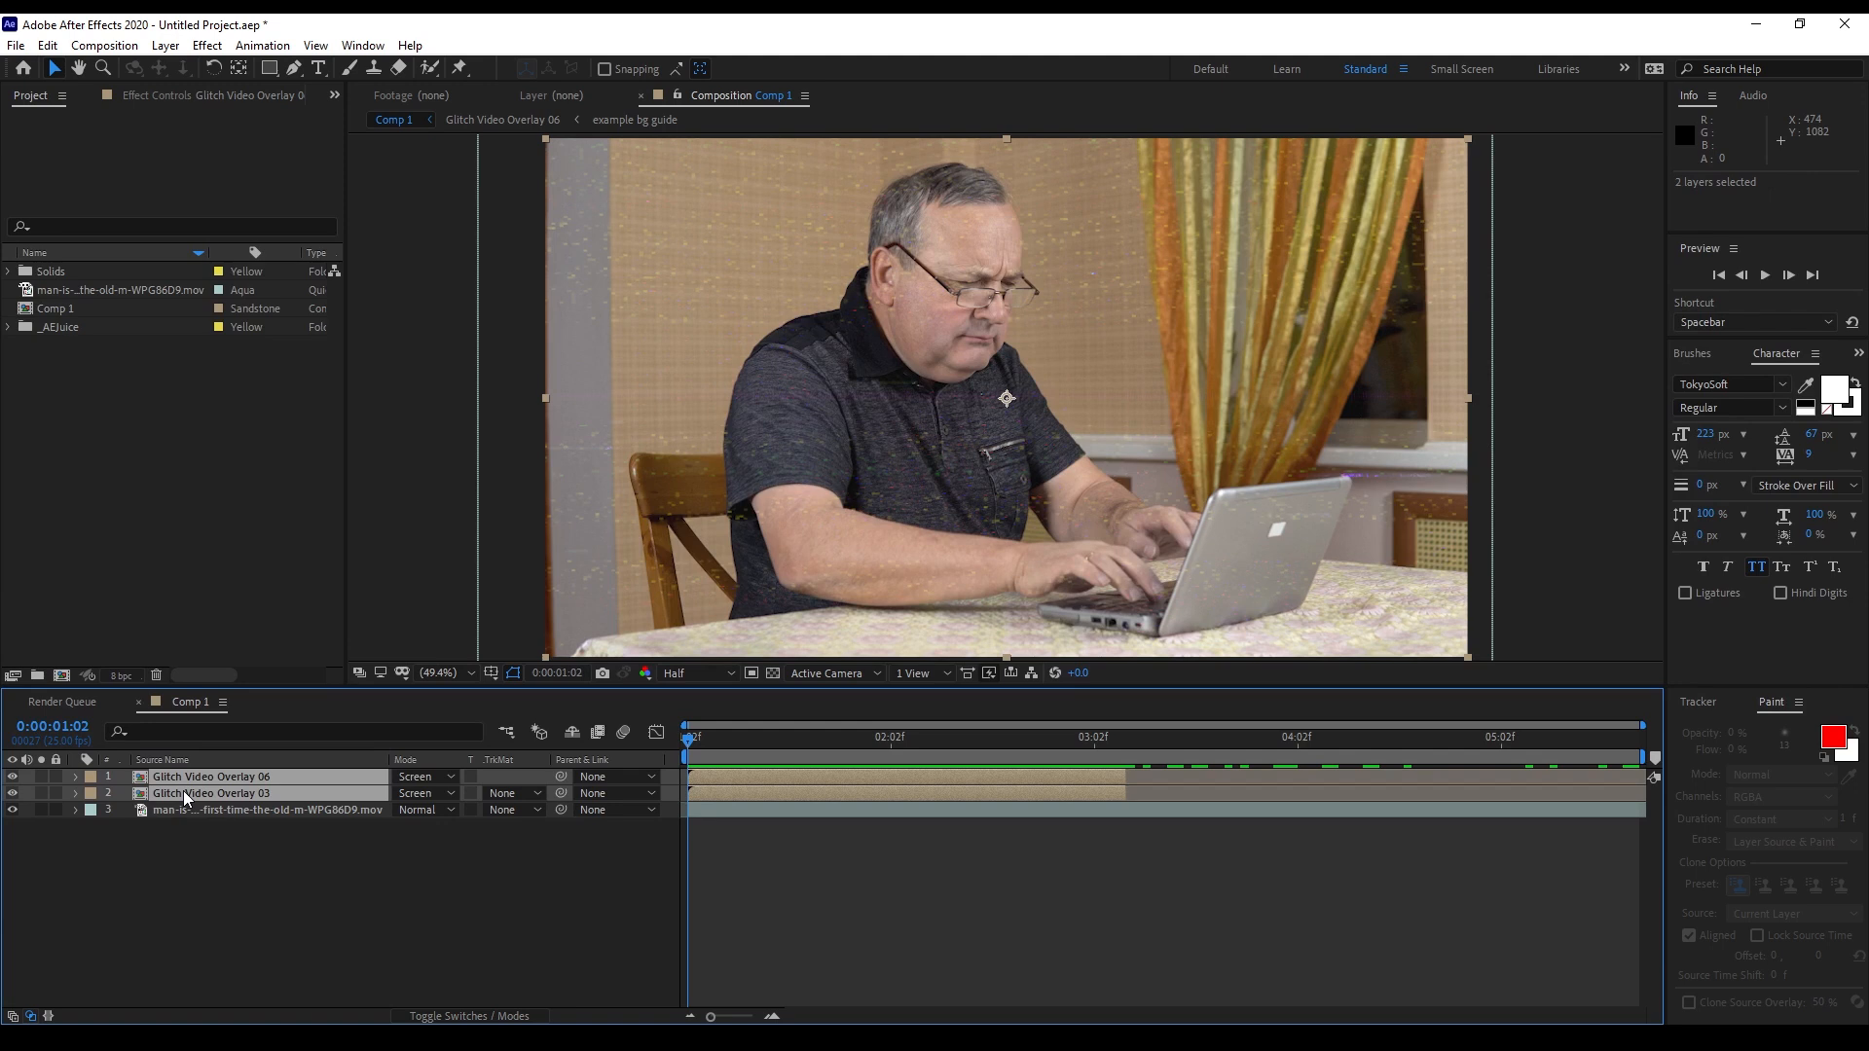
{"action": "key", "text": "ctrl+d"}
{"action": "left_click", "coordinate": [208, 46]}
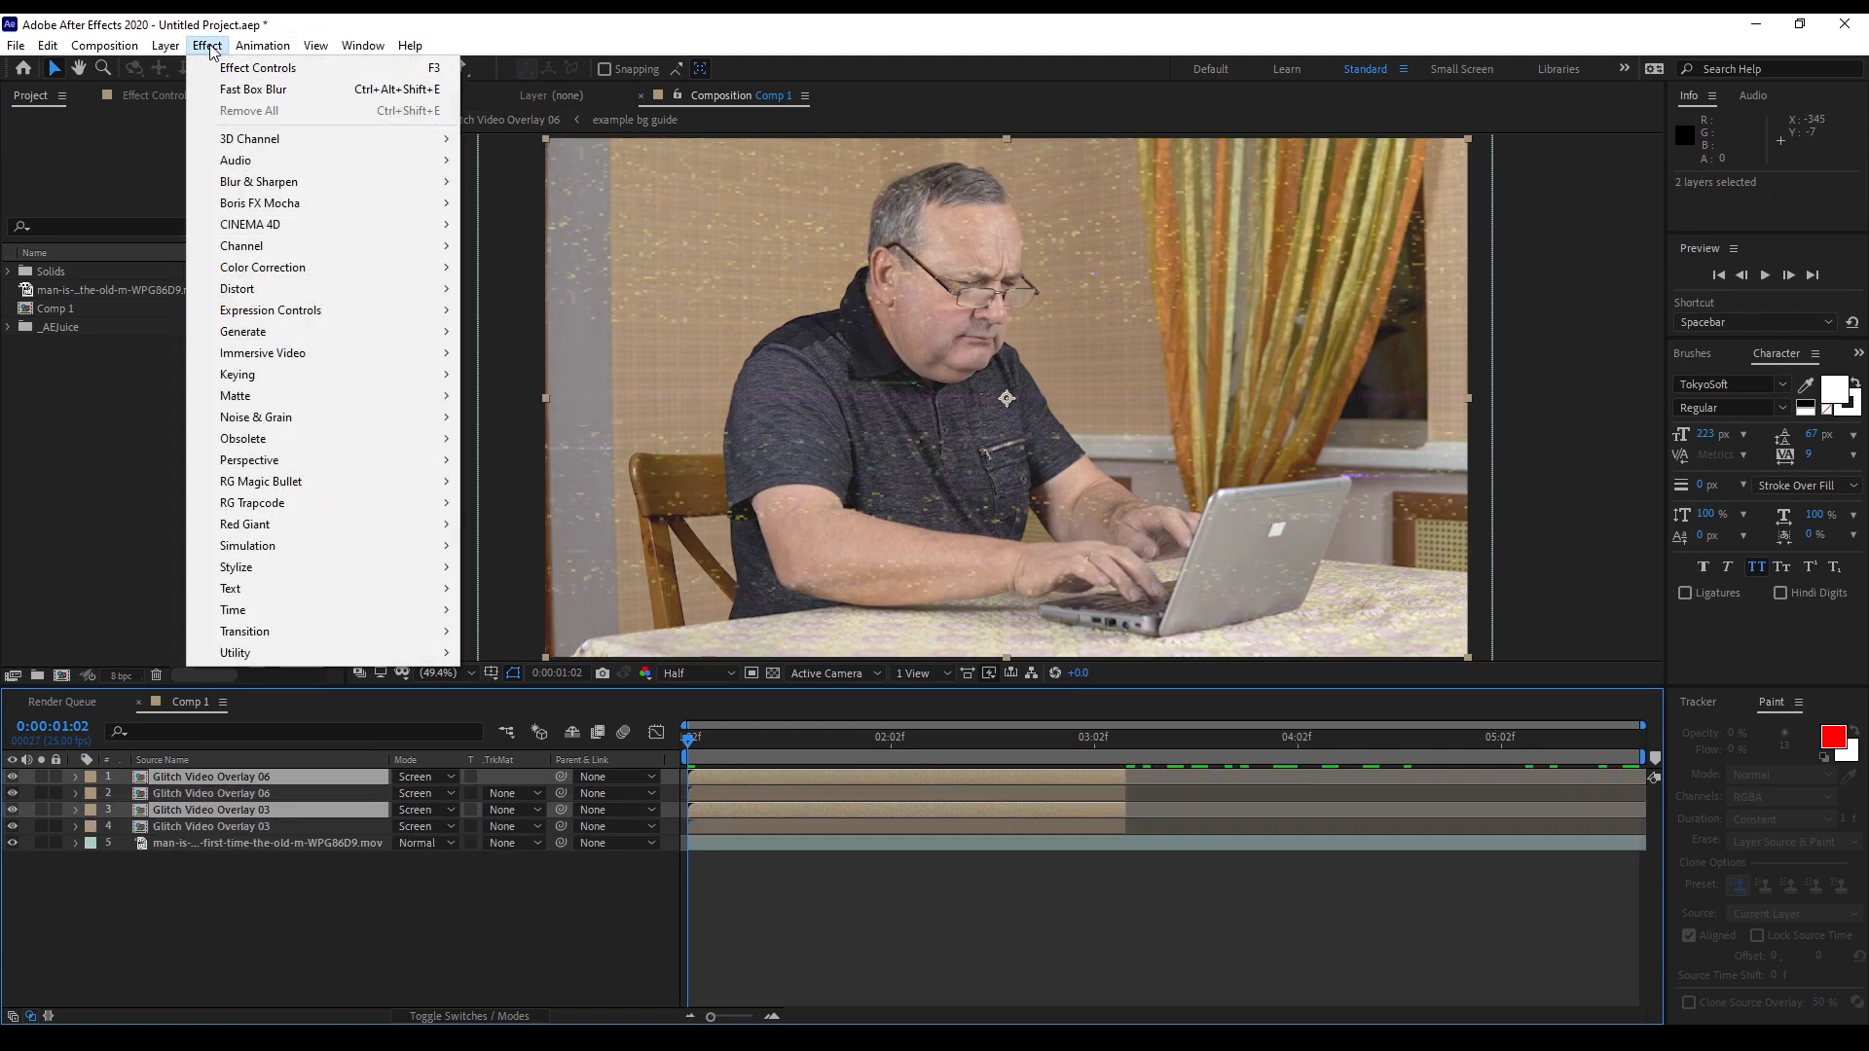
{"action": "mouse_move", "coordinate": [258, 182]}
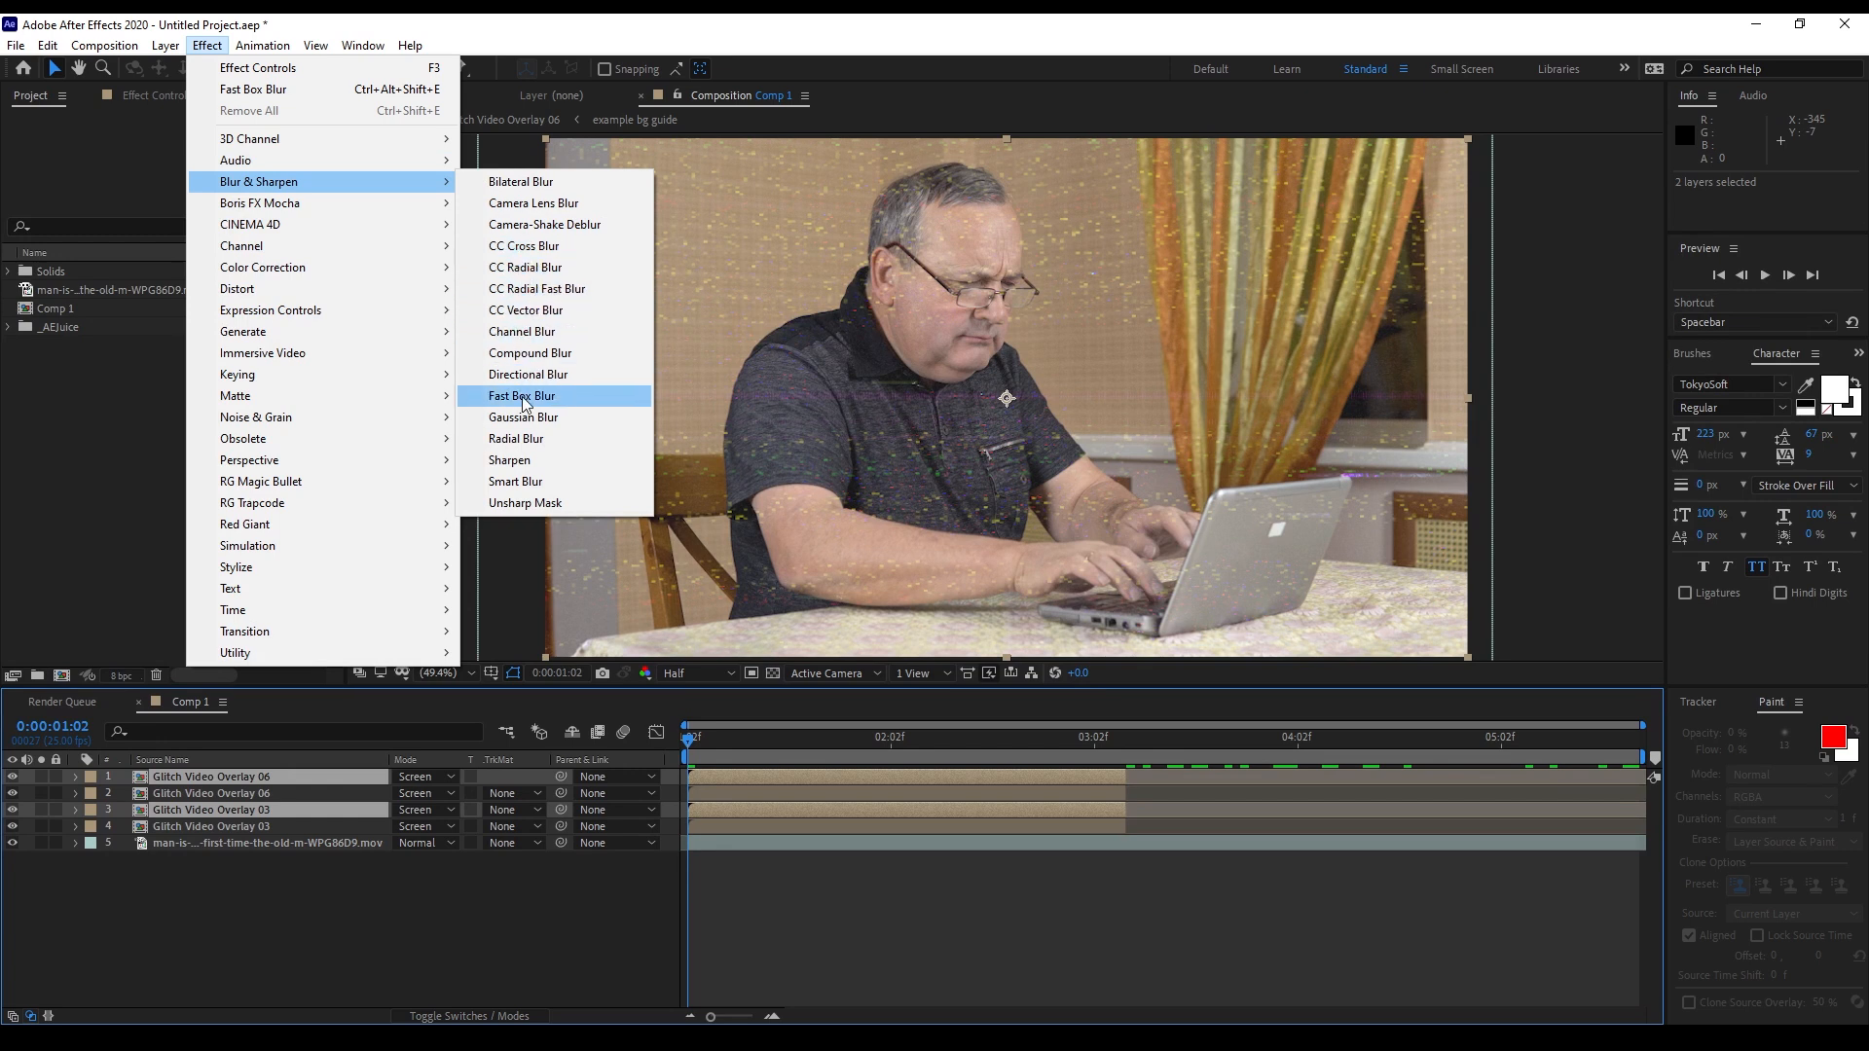
{"action": "left_click", "coordinate": [523, 396]}
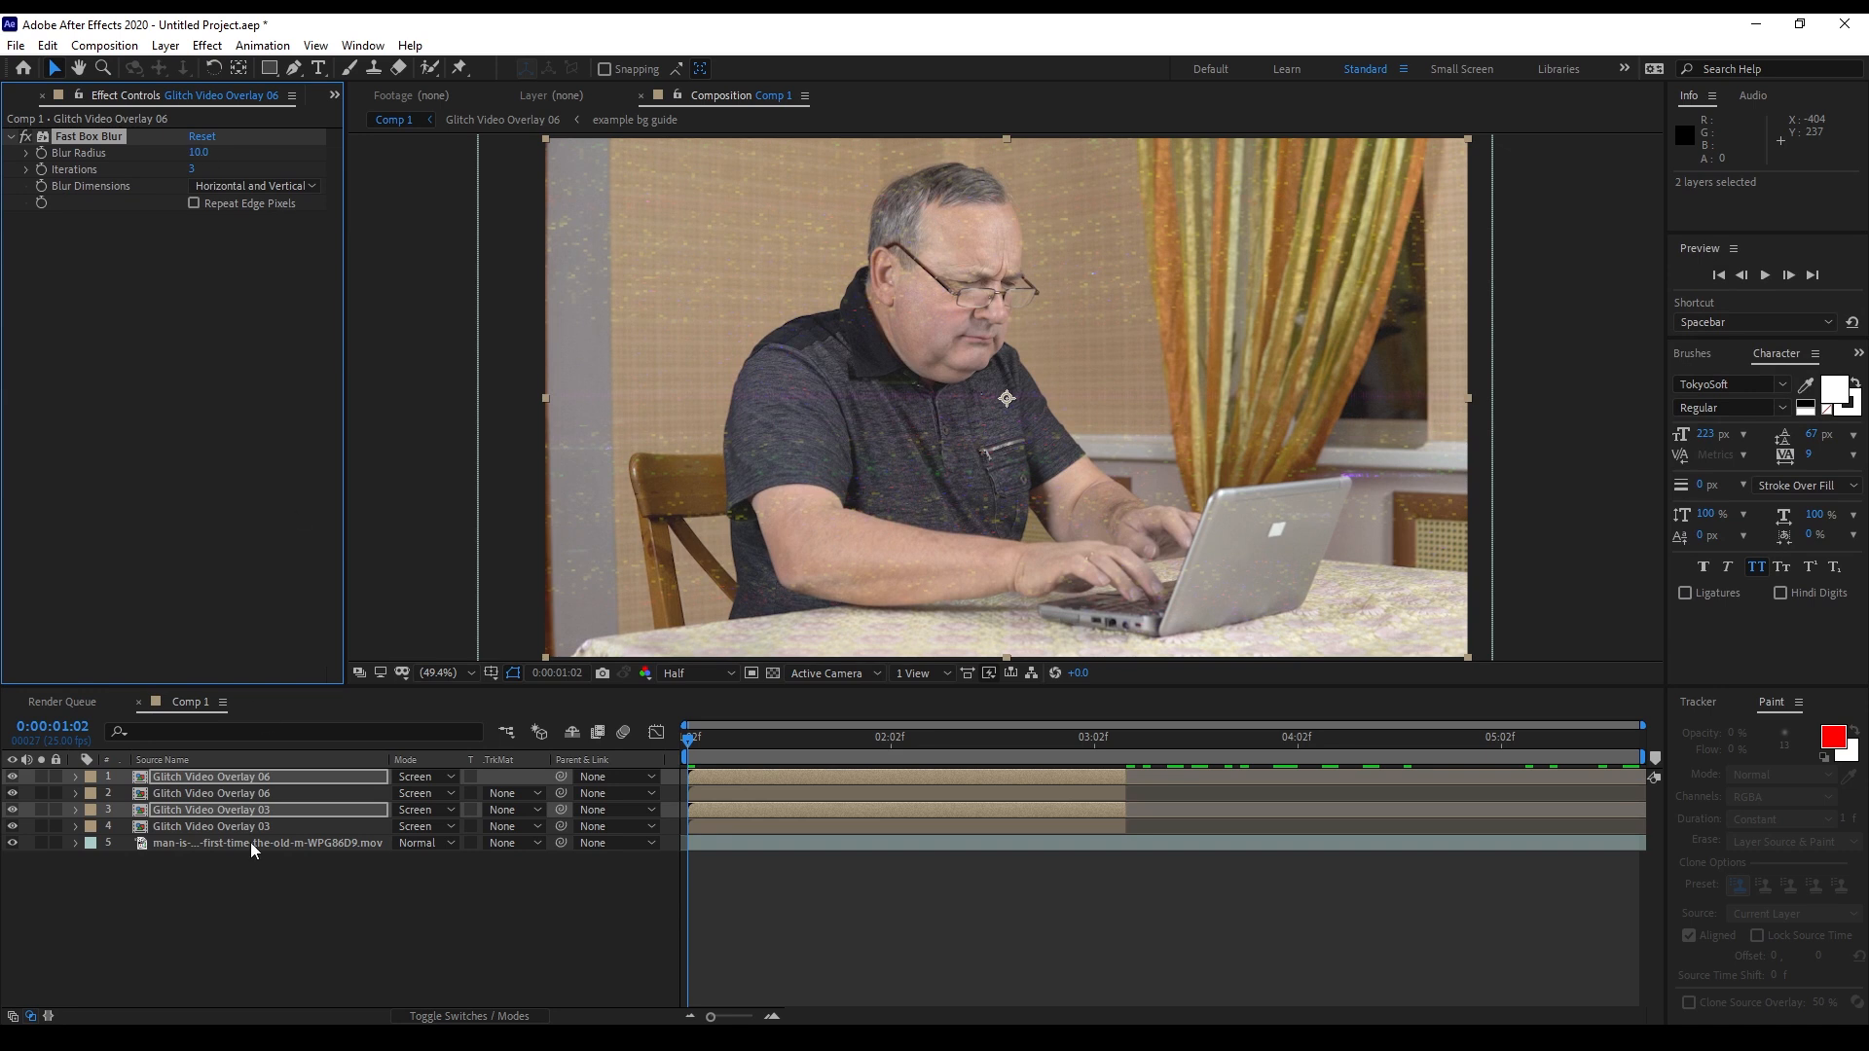
Set the blurred overlay copies to Add blending mode and play back the glowing glitch effect
{"action": "left_click", "coordinate": [443, 778]}
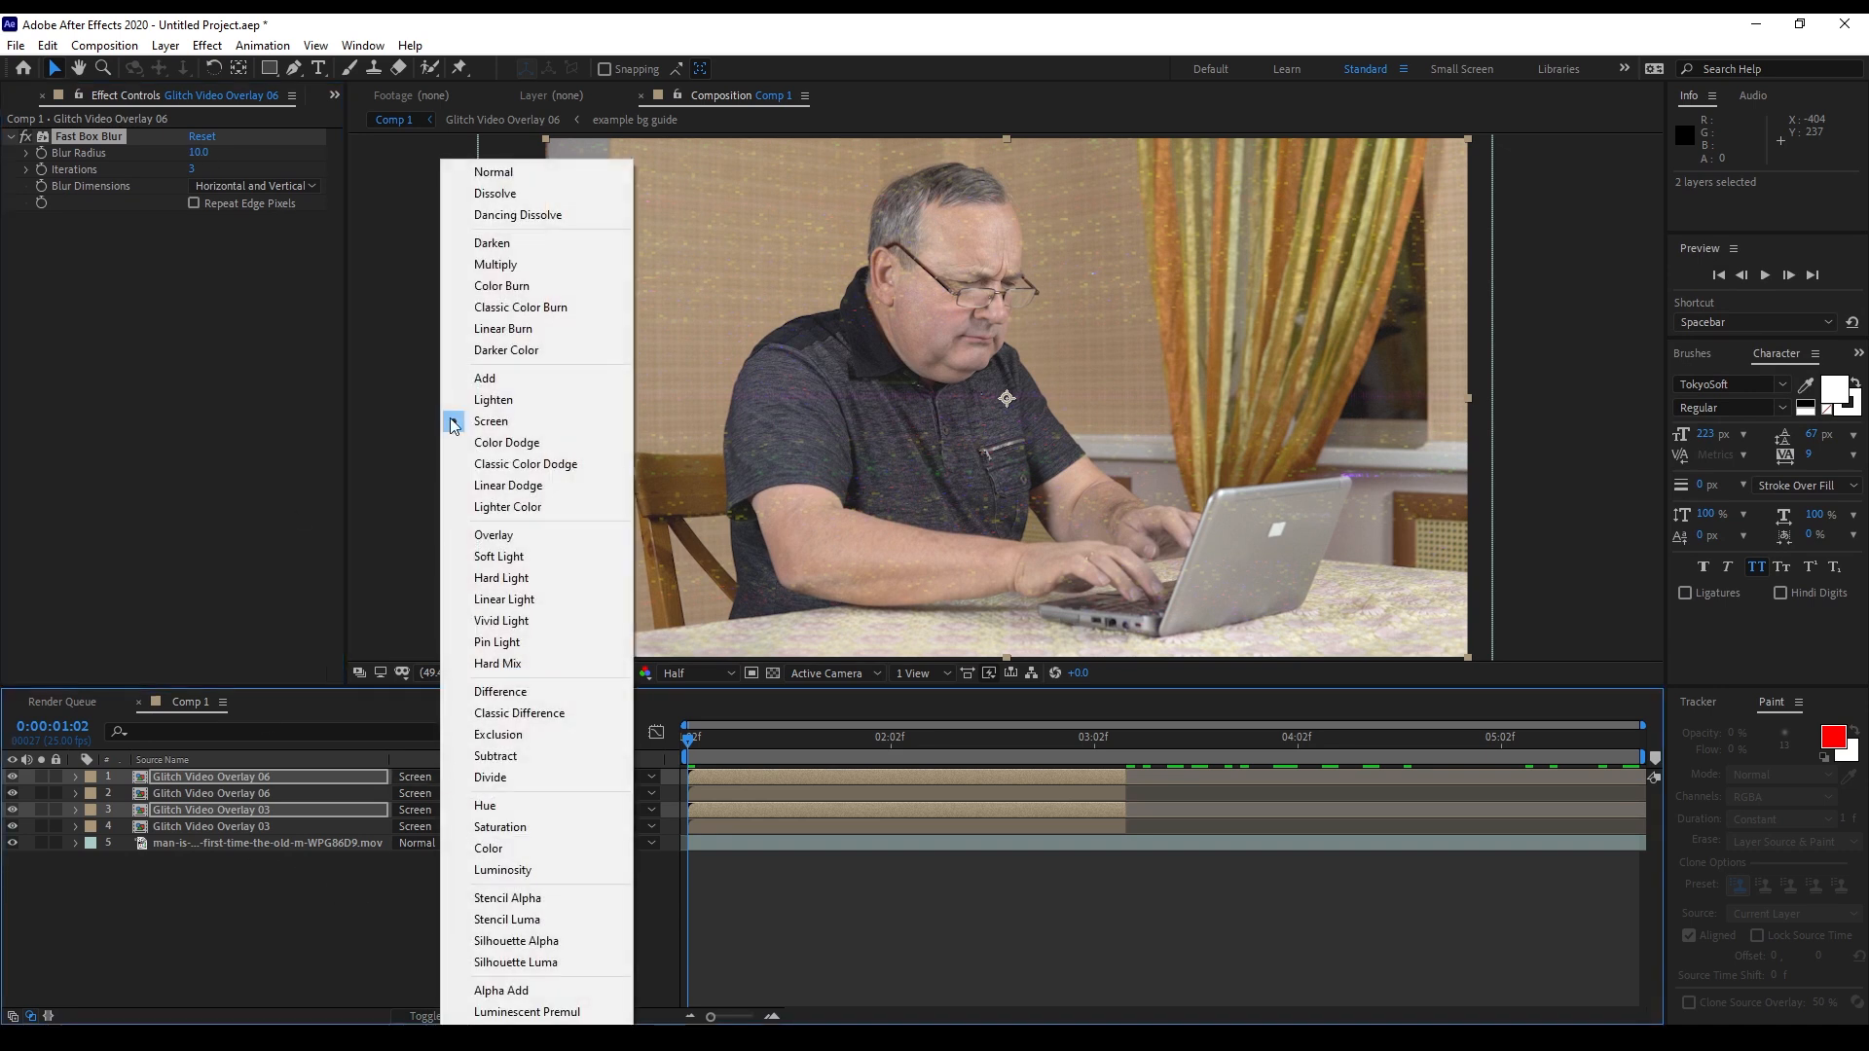
{"action": "left_click", "coordinate": [485, 378]}
{"action": "left_click", "coordinate": [812, 934]}
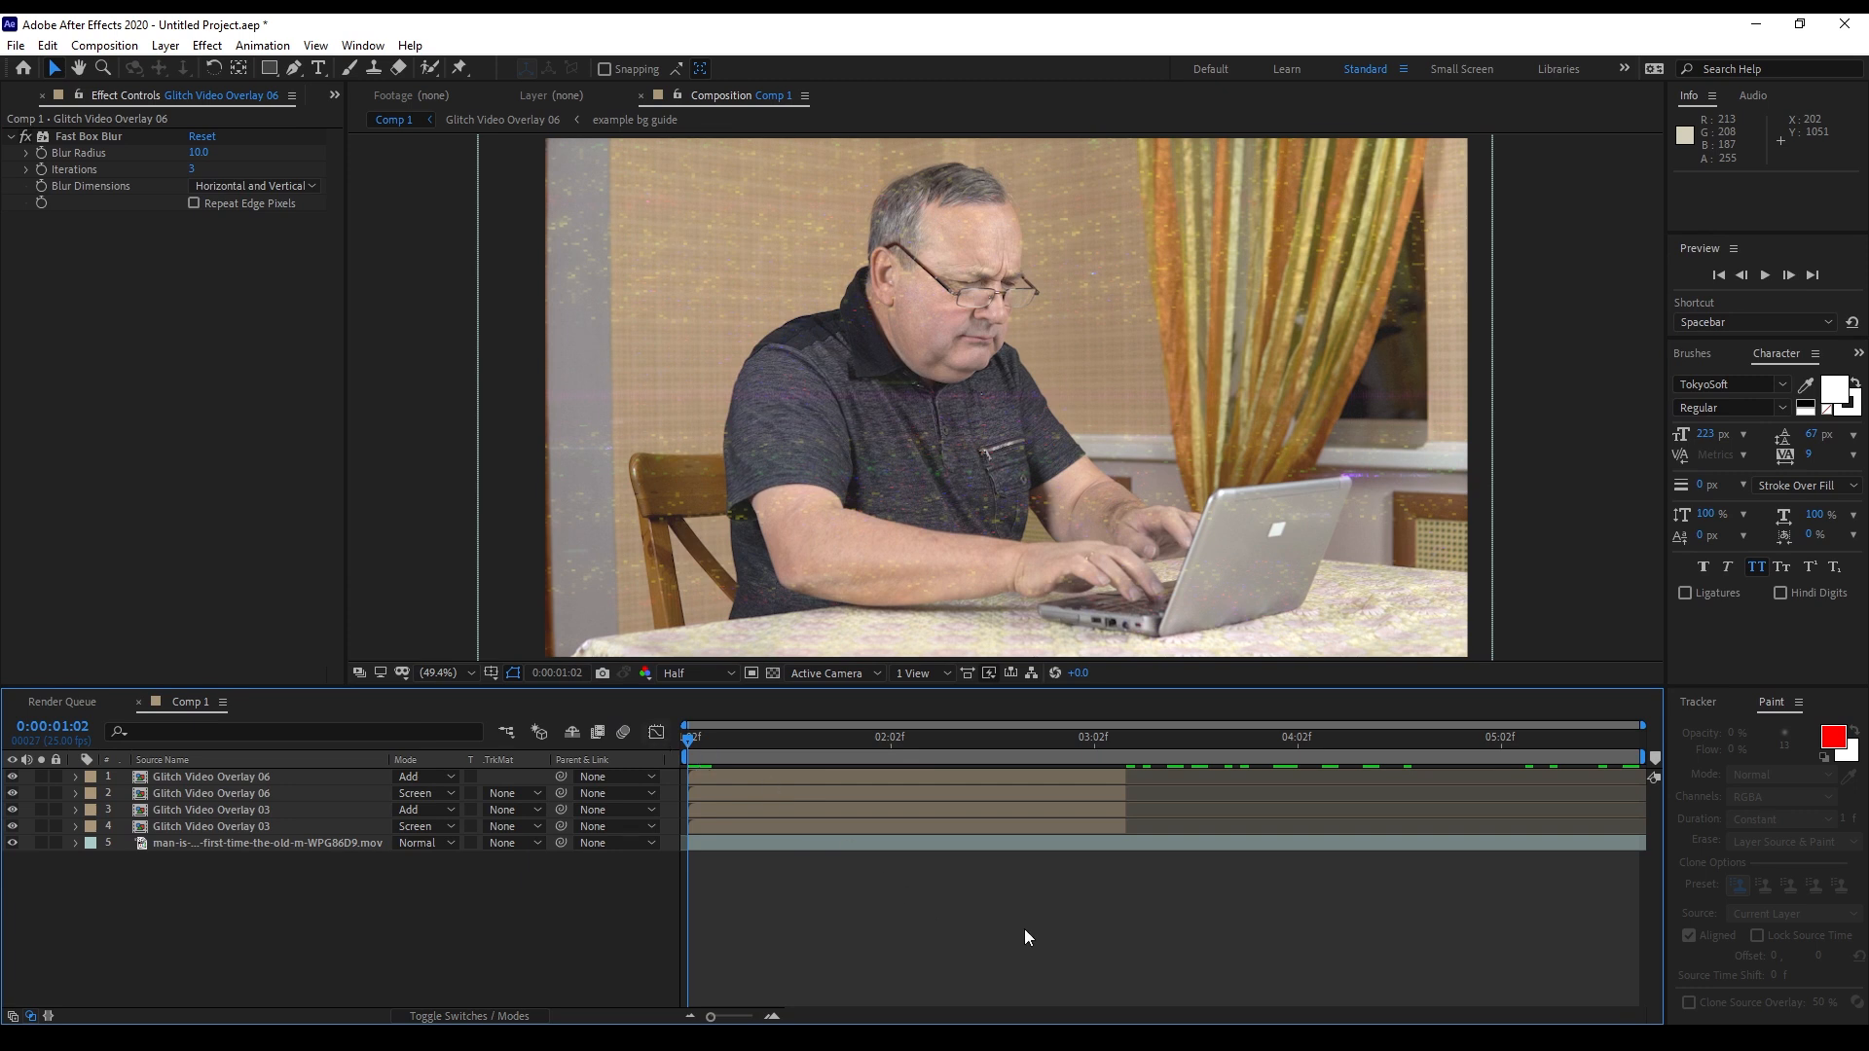
{"action": "key", "text": "space"}
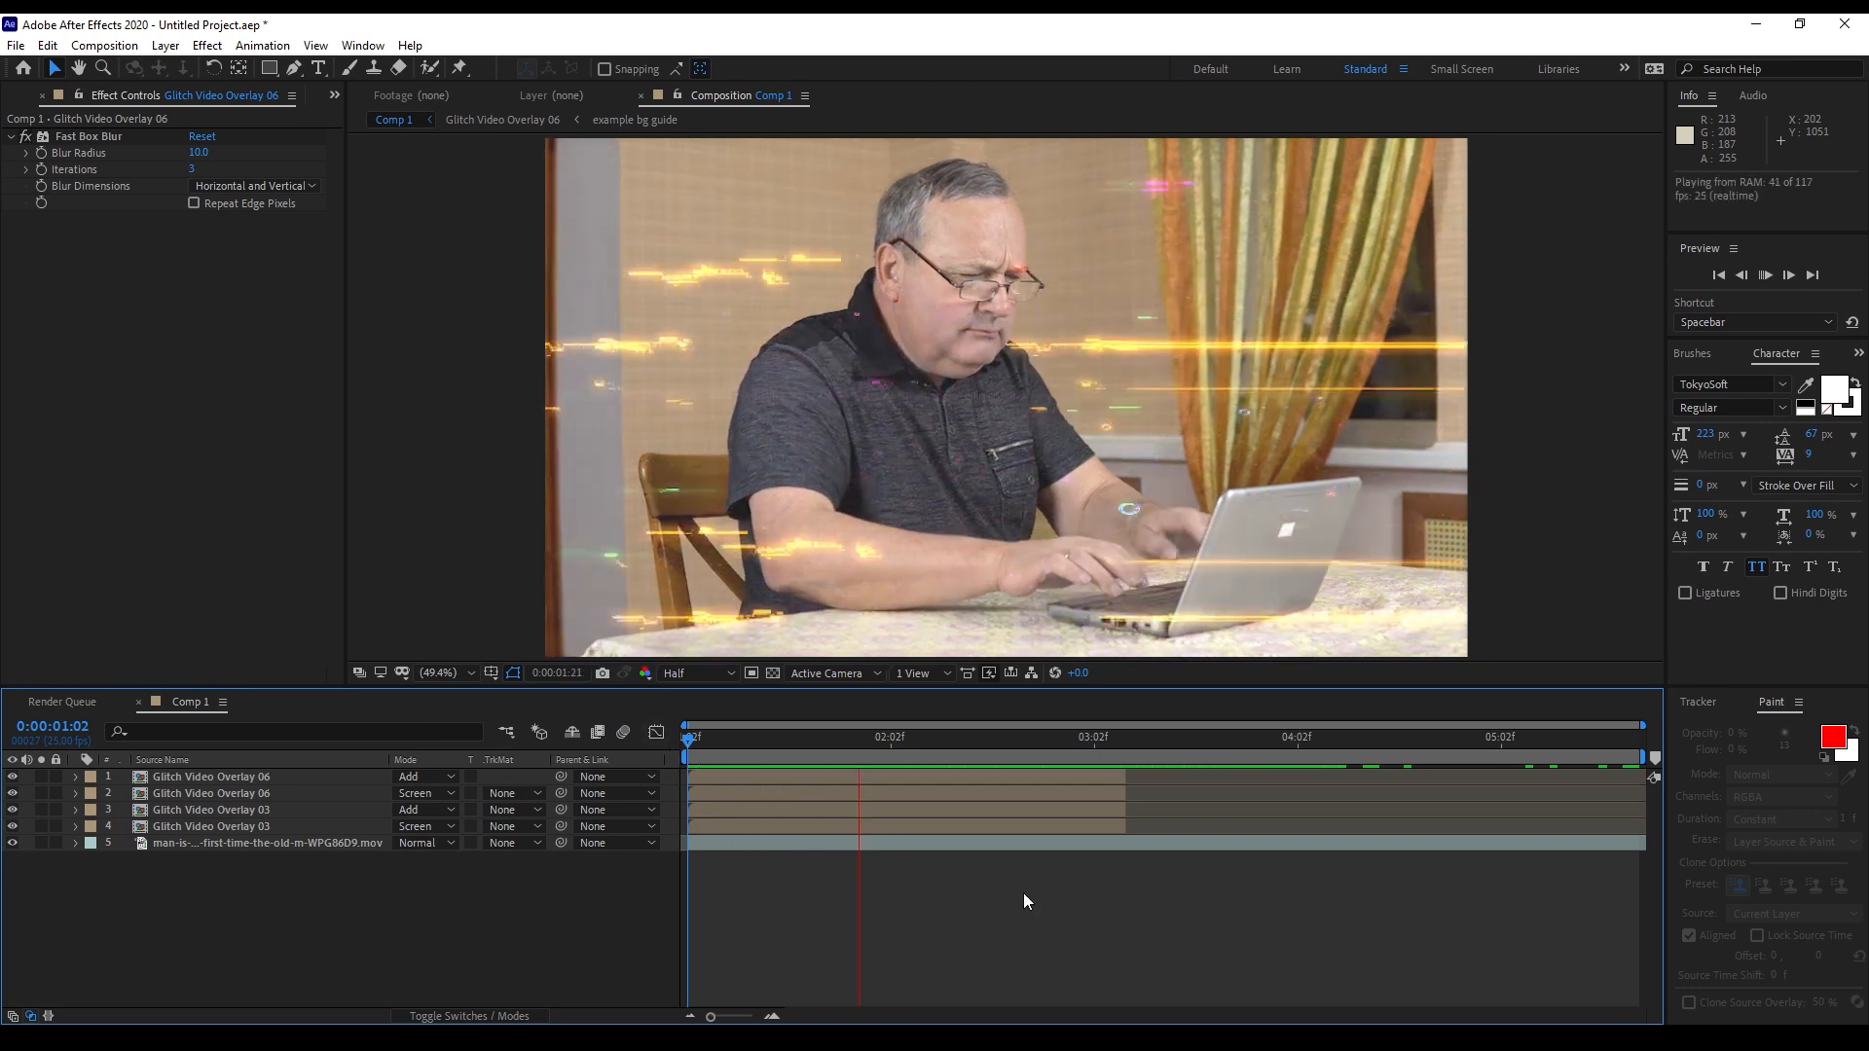
{"action": "key", "text": "space"}
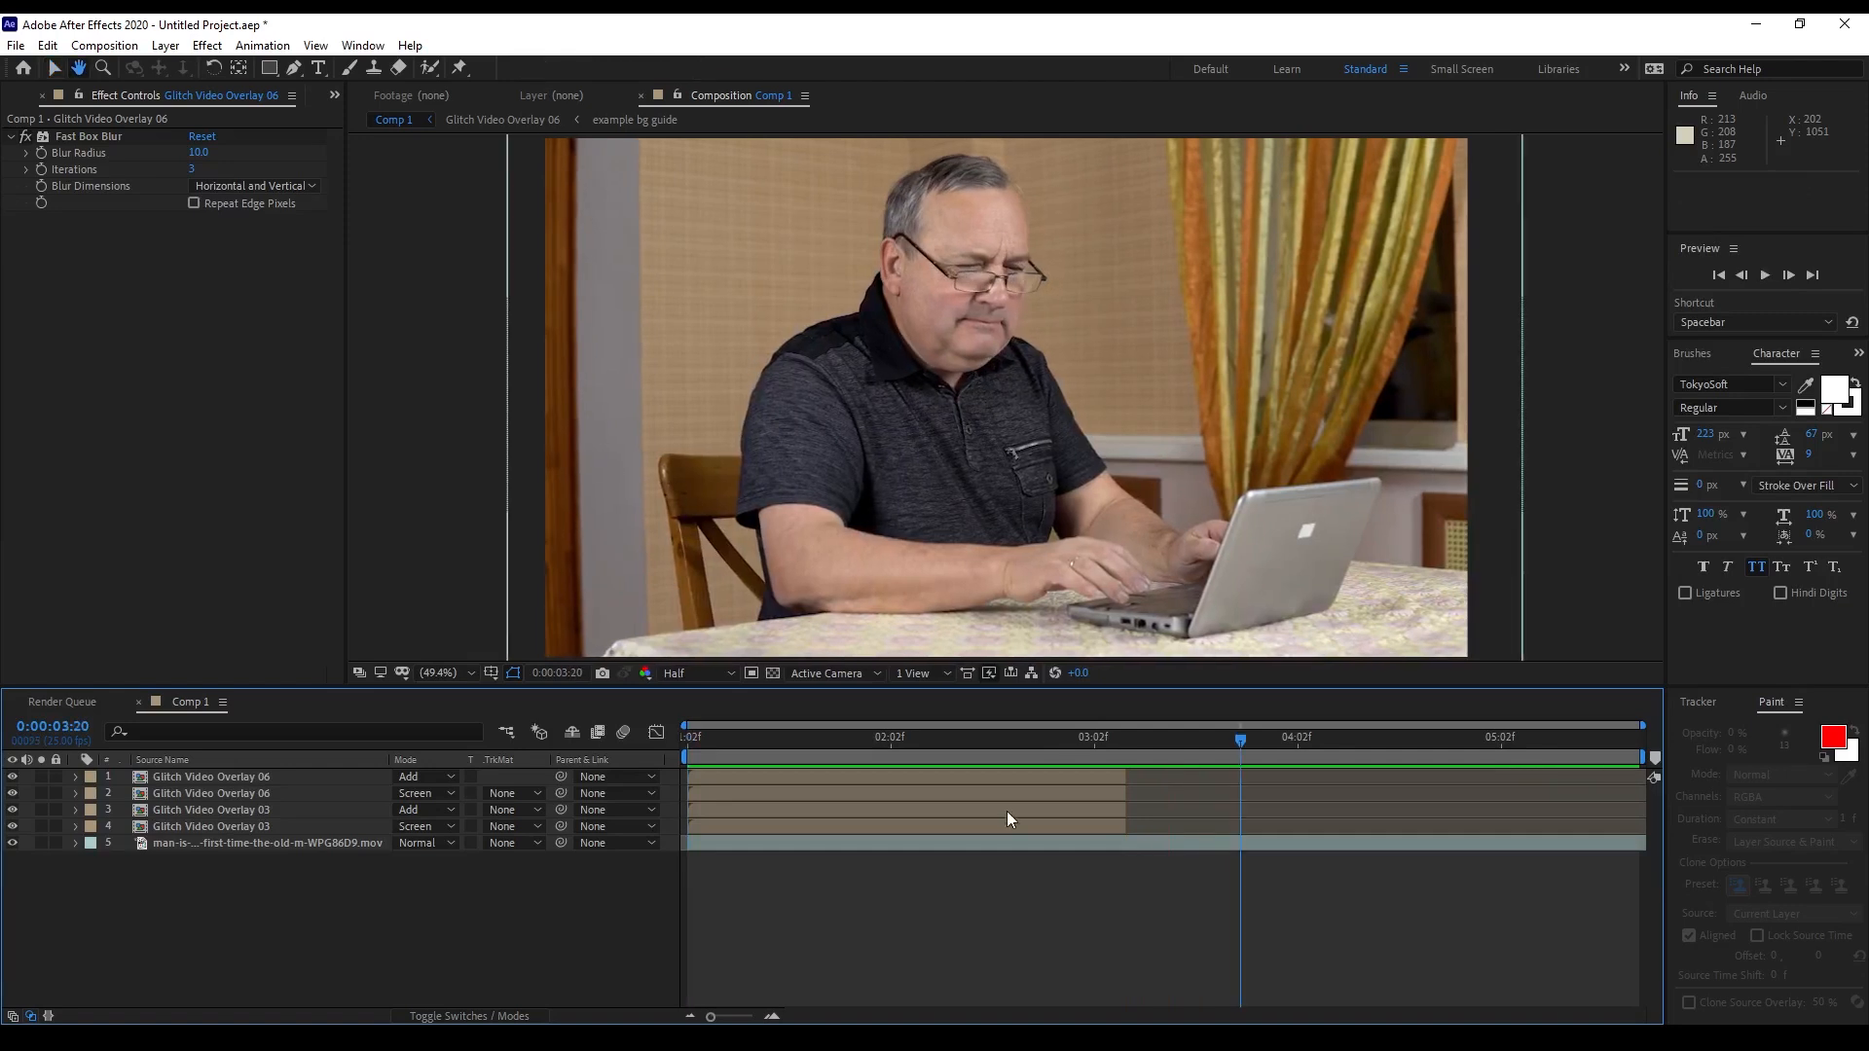
Apply a Displacement Map effect to the laptop footage with layer 4, Glitch Video Overlay 03, as the displacement map layer
{"action": "left_click_drag", "start_coordinate": [893, 733], "coordinate": [759, 745]}
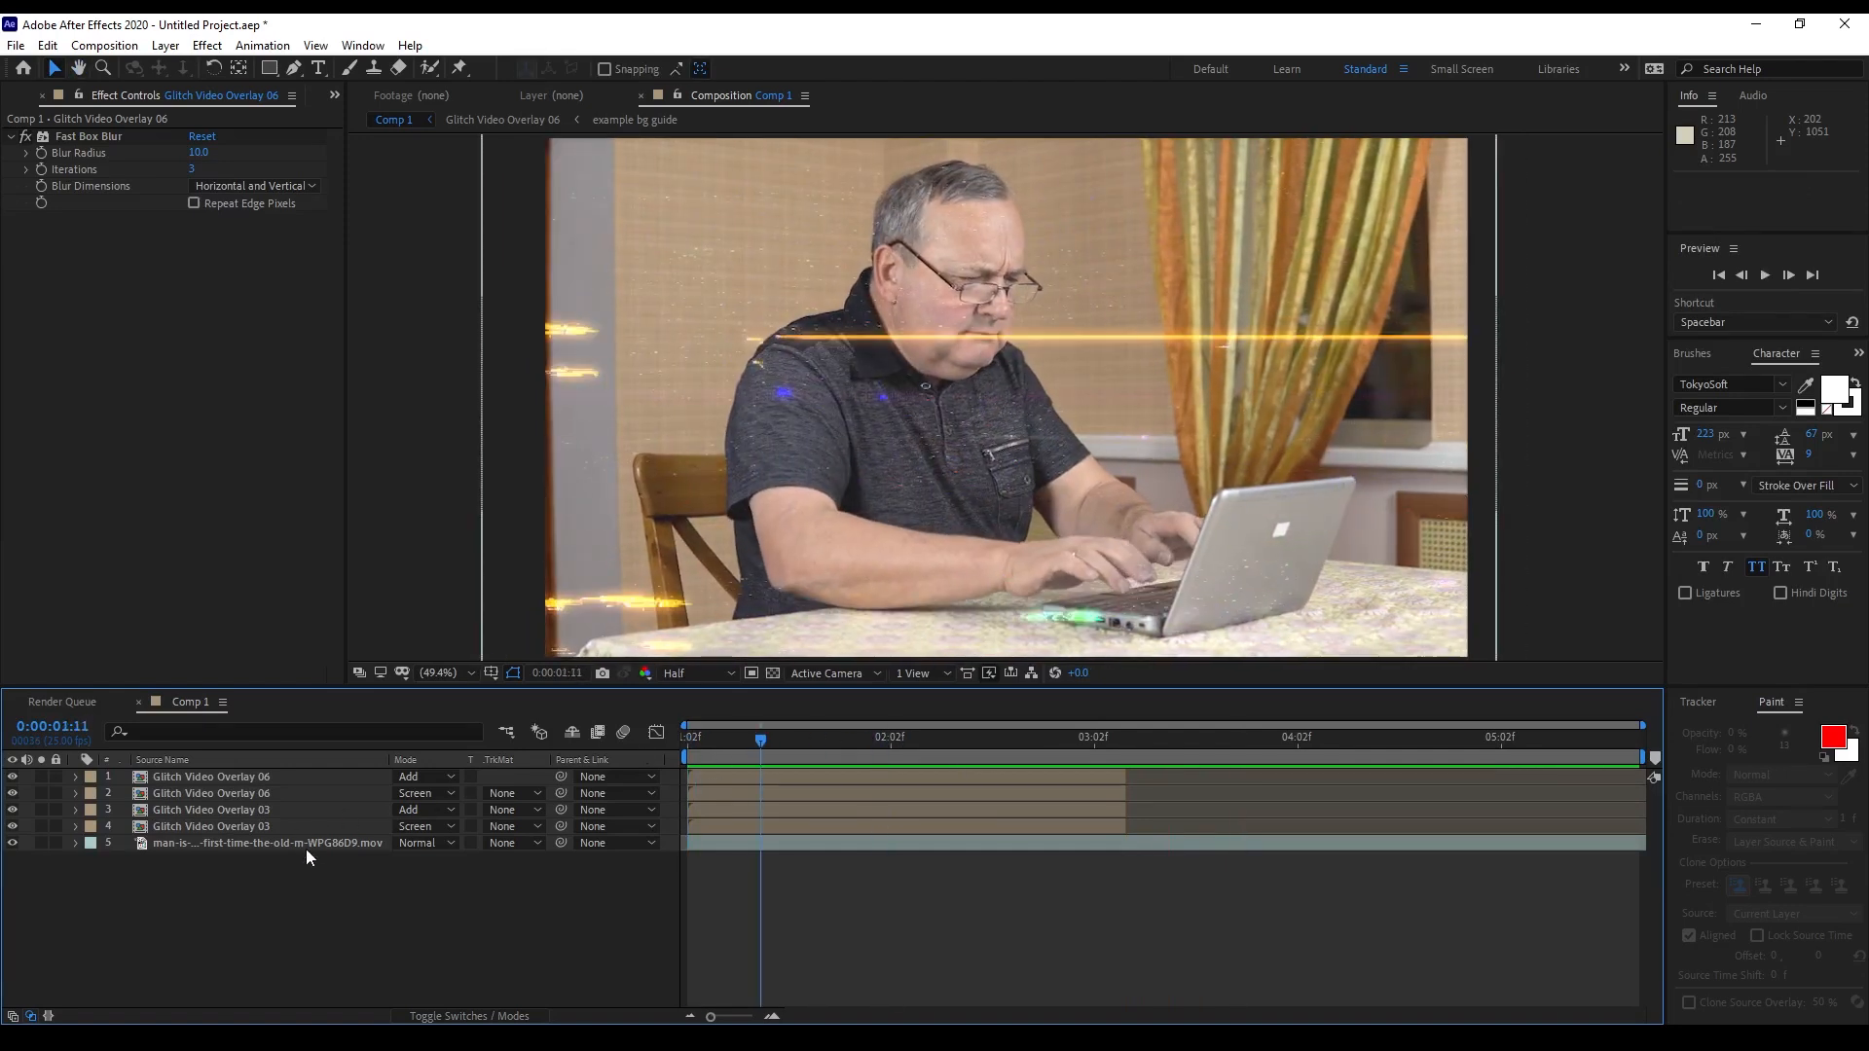
{"action": "left_click", "coordinate": [279, 843]}
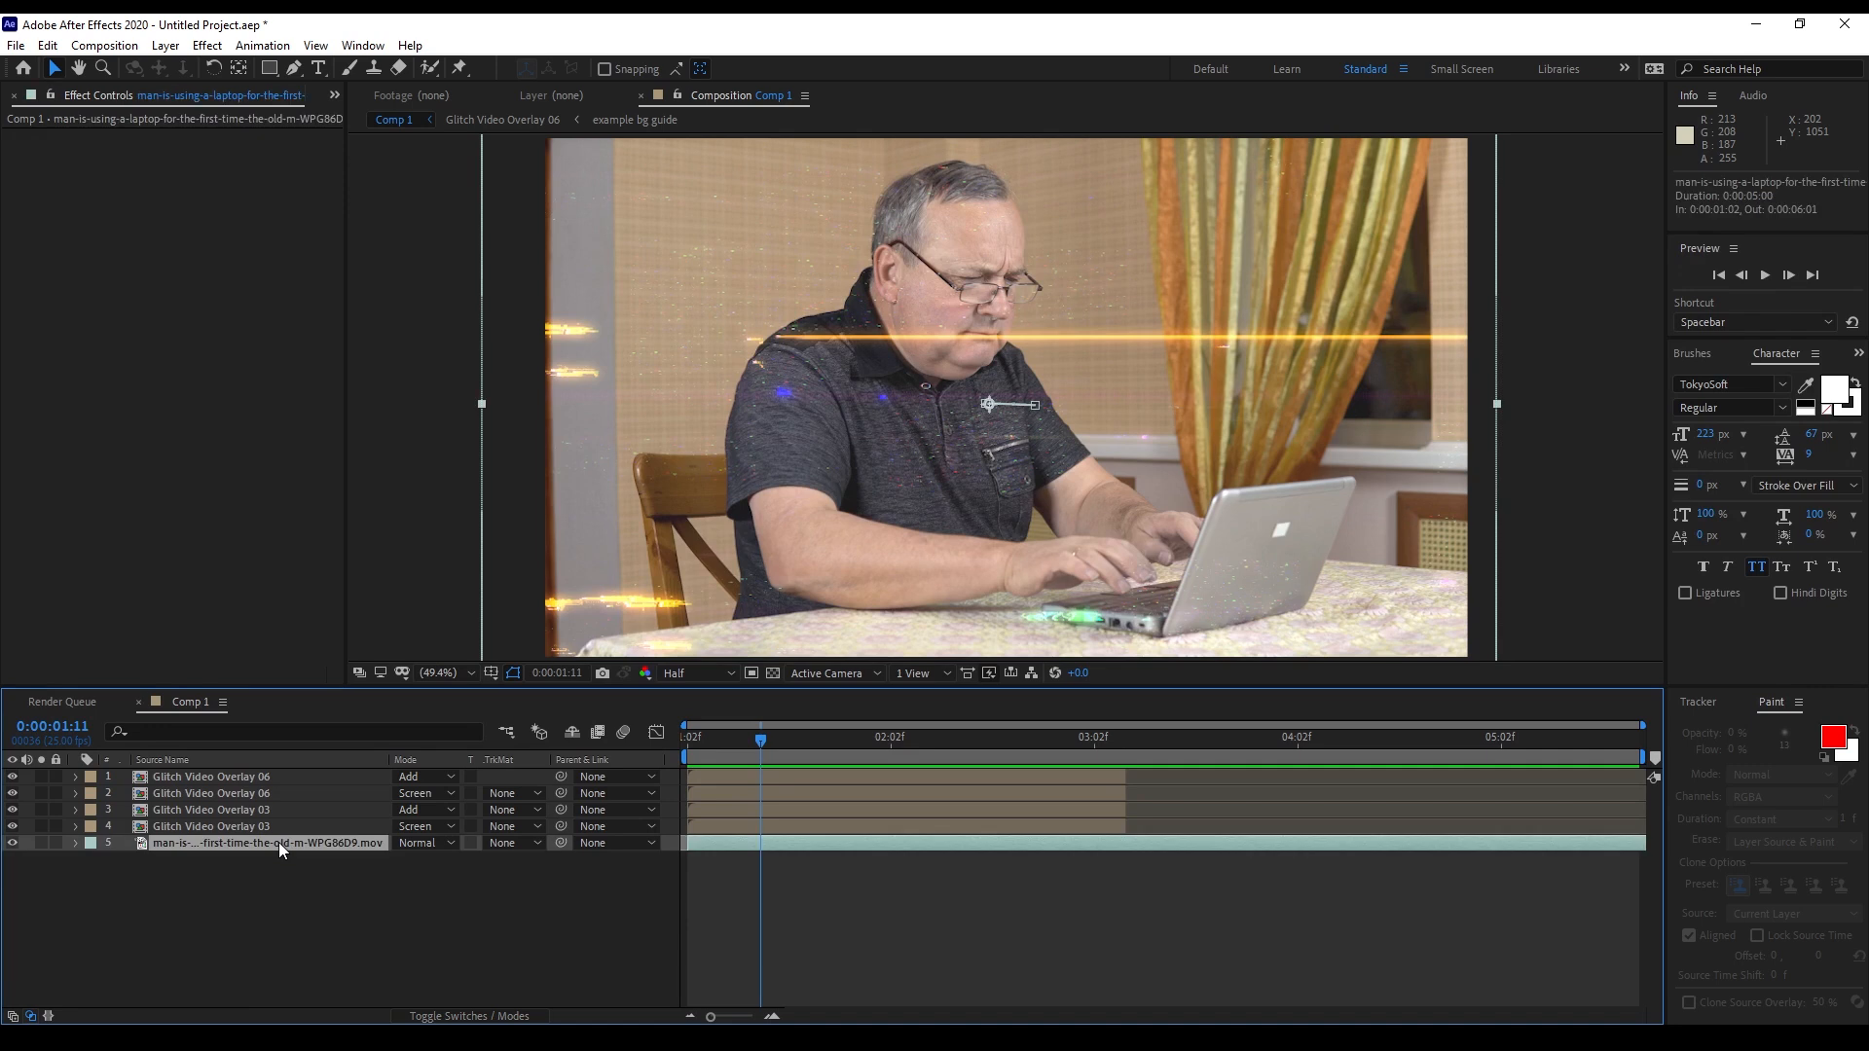
{"action": "left_click", "coordinate": [208, 46]}
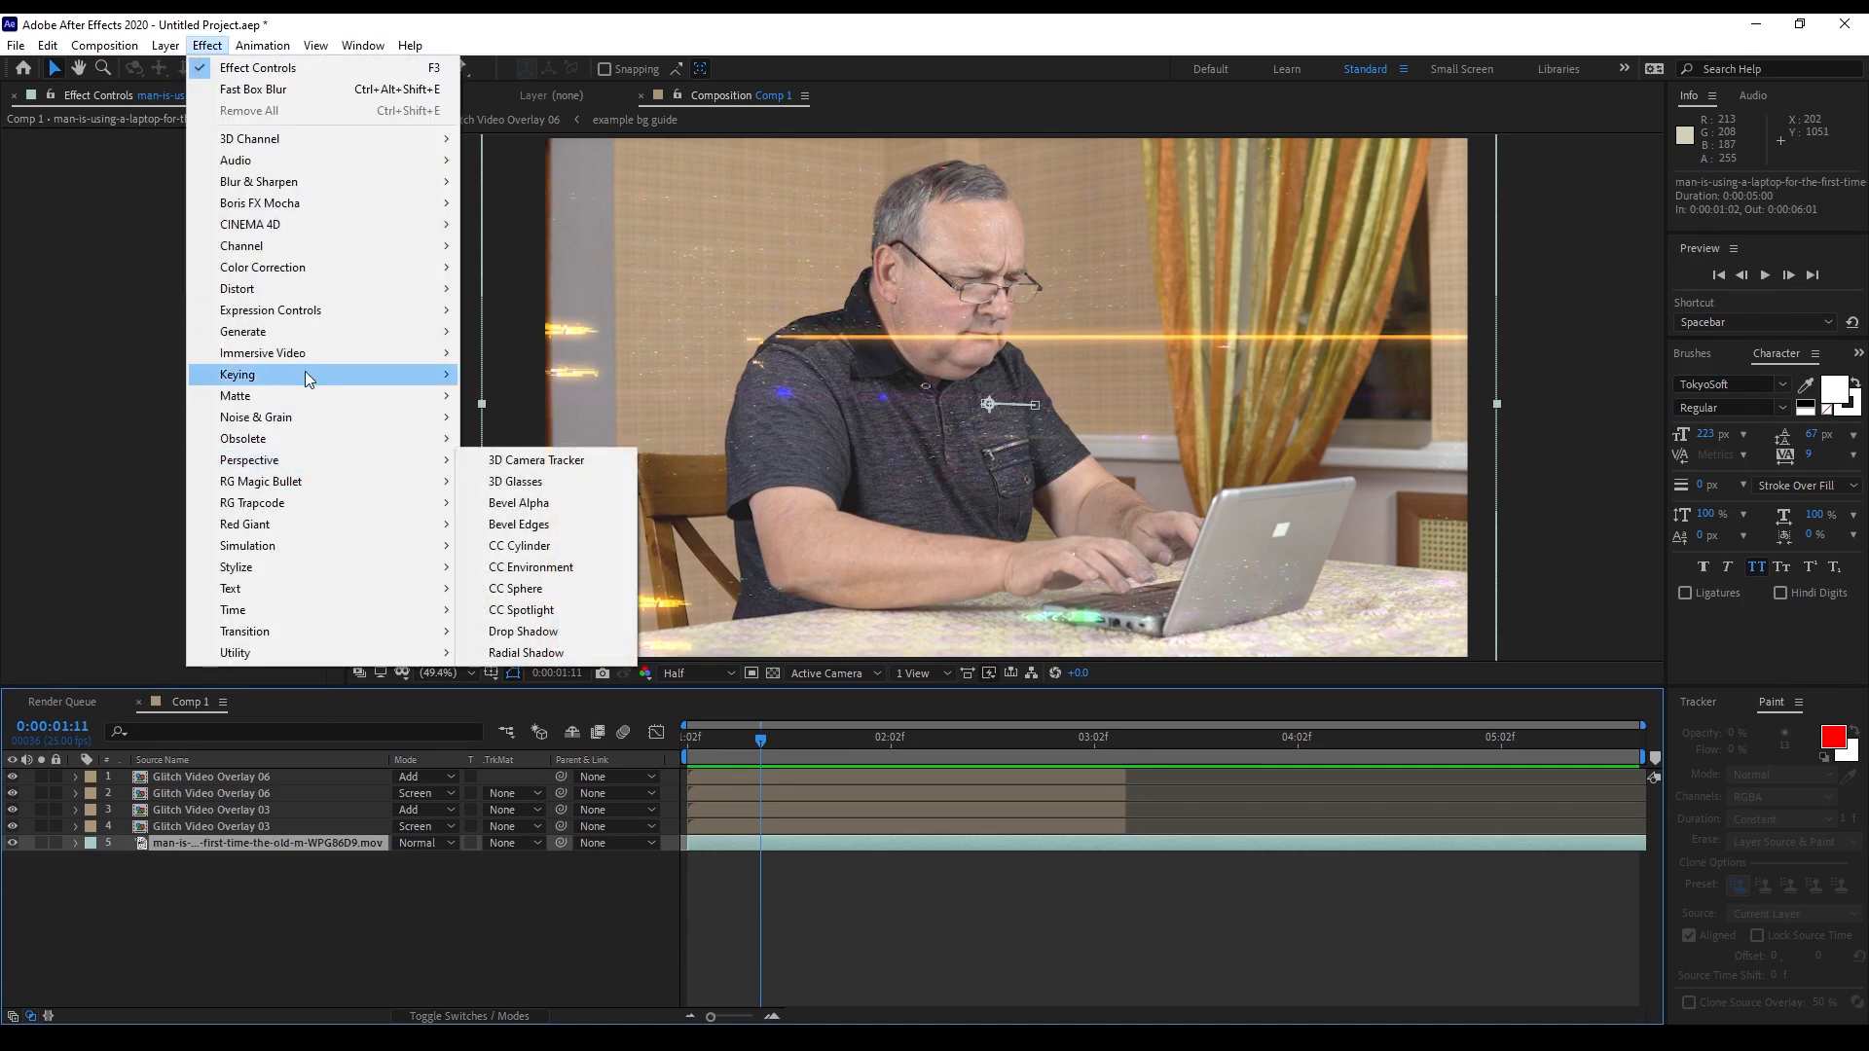
{"action": "mouse_move", "coordinate": [284, 299]}
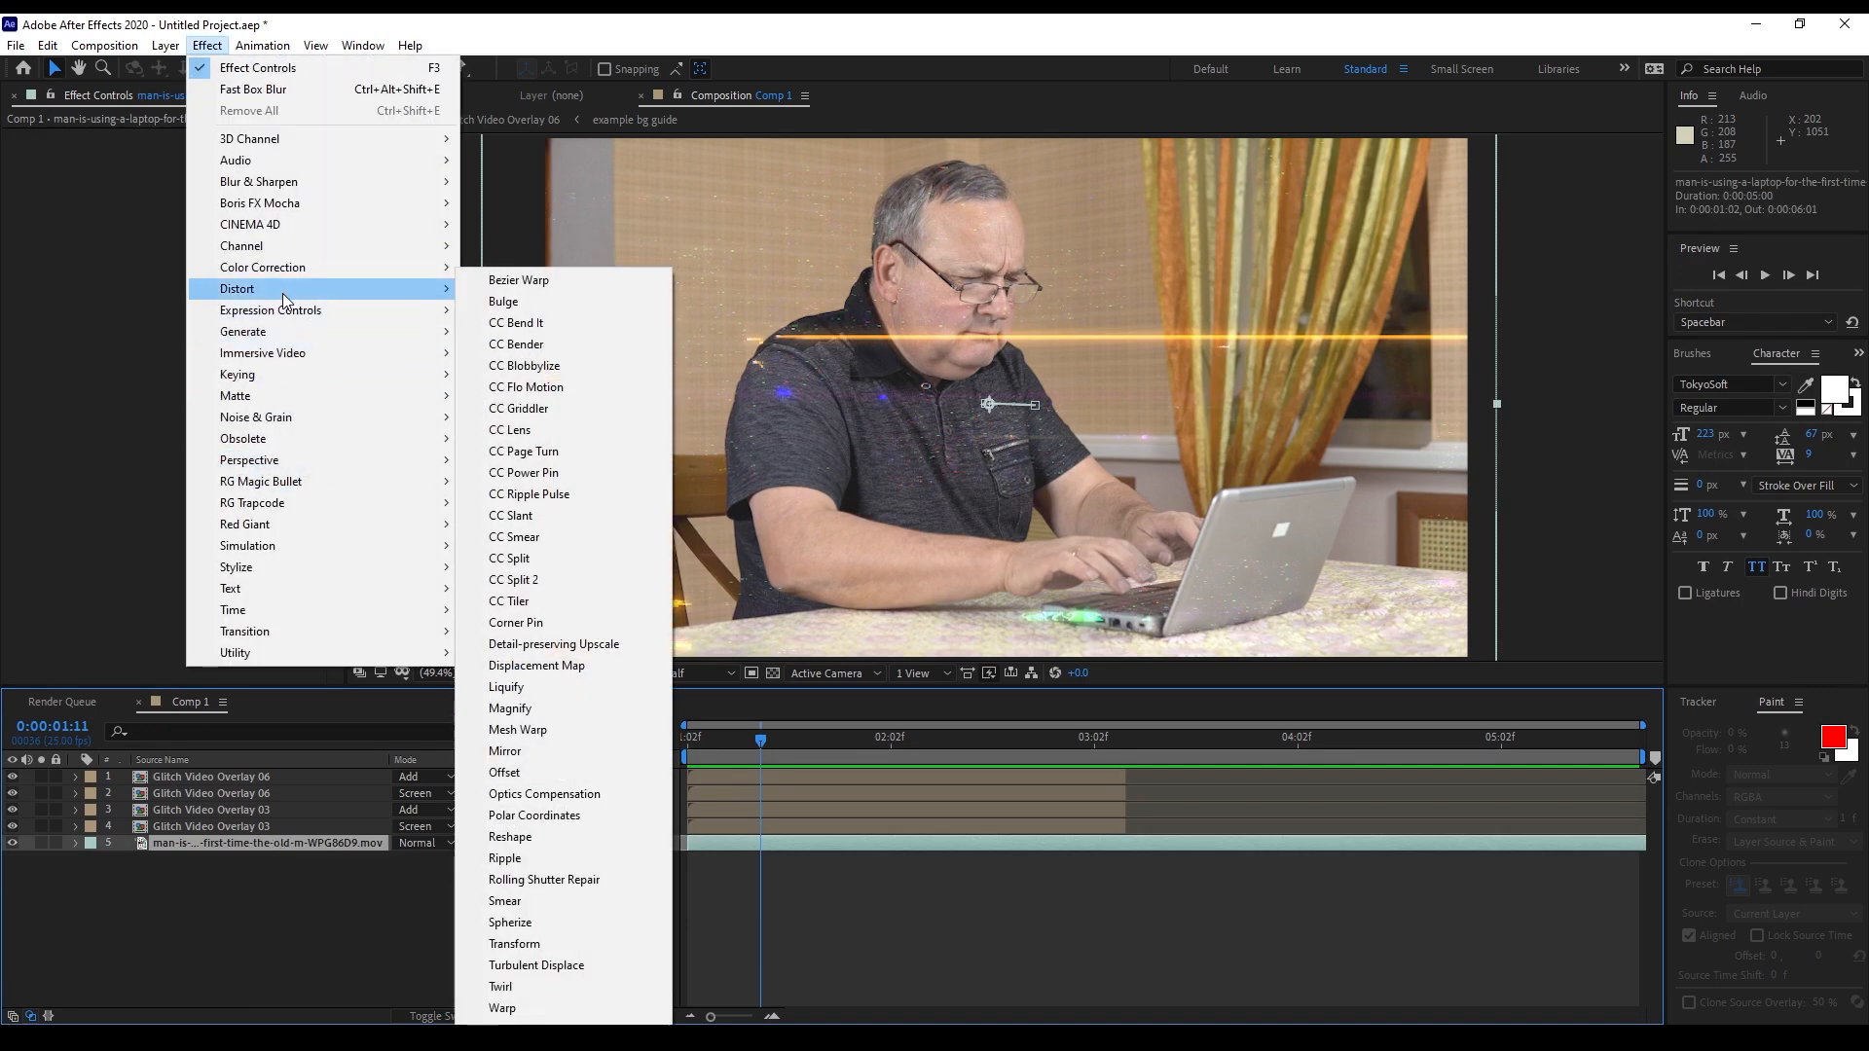
{"action": "left_click", "coordinate": [545, 666]}
{"action": "left_click", "coordinate": [222, 153]}
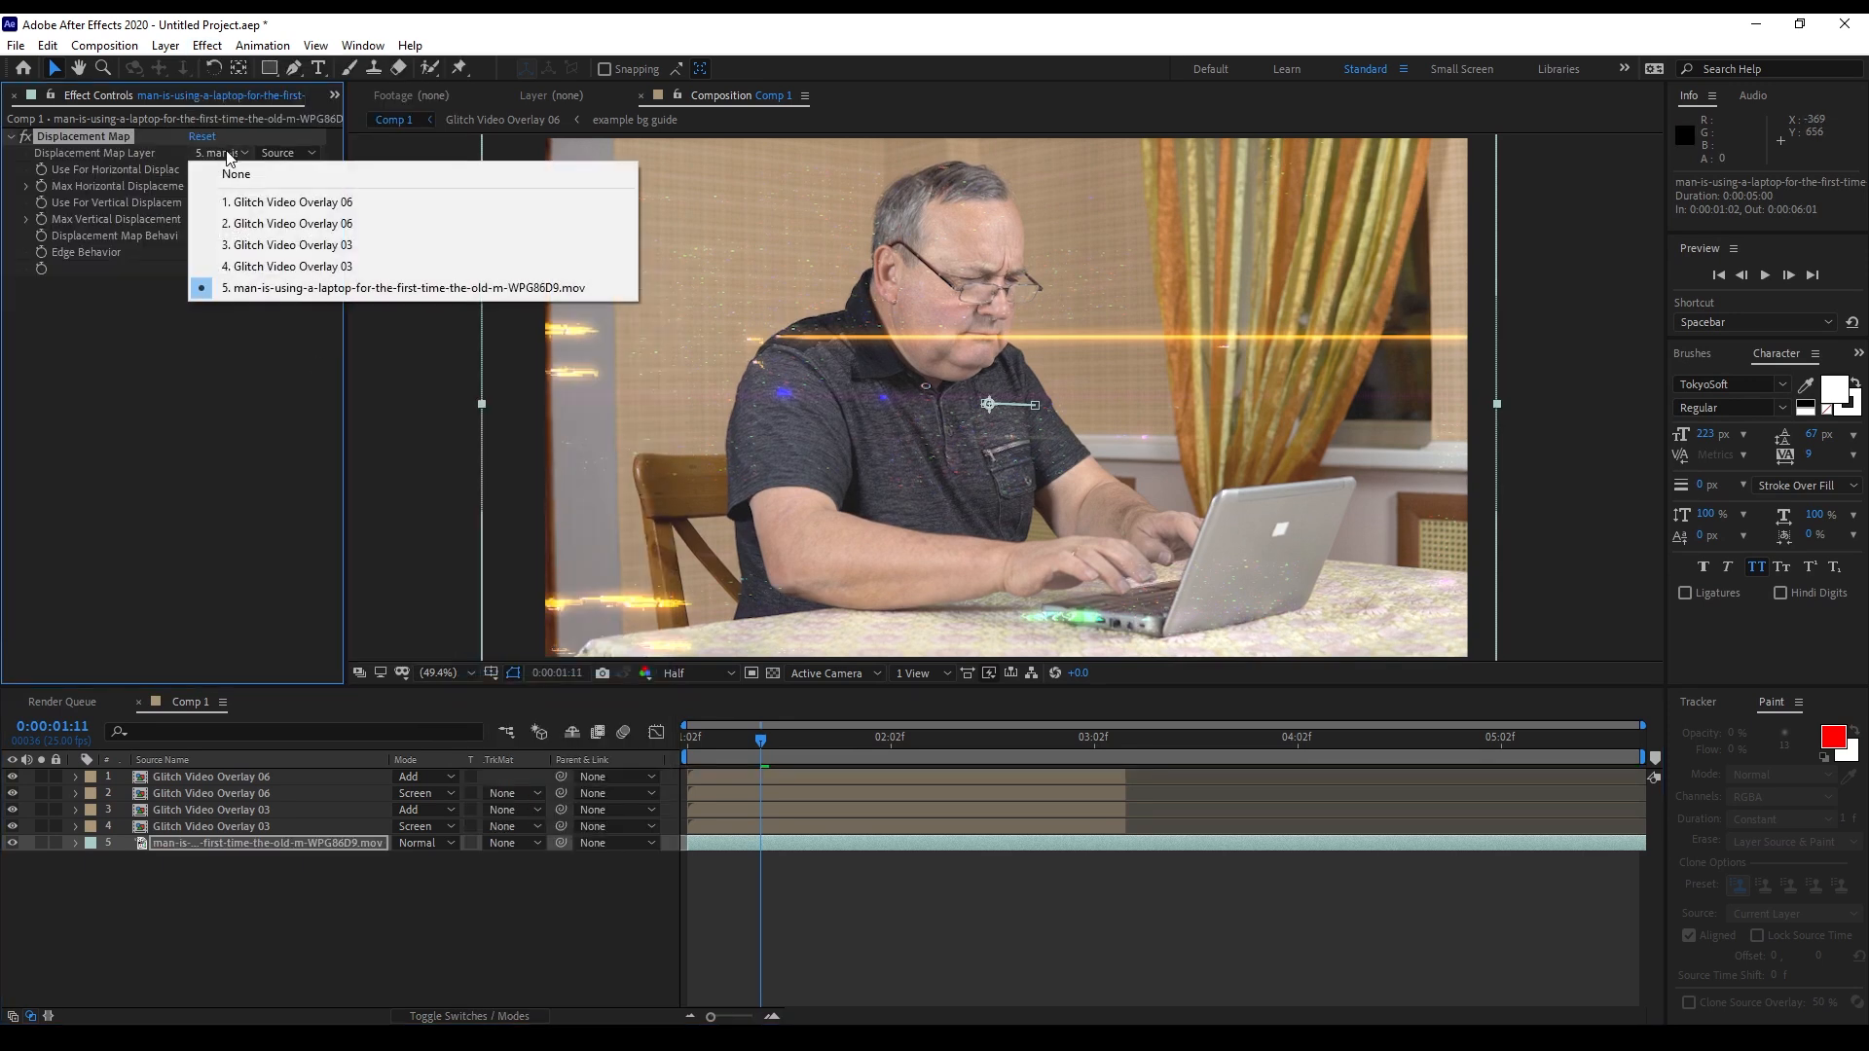
{"action": "left_click", "coordinate": [268, 272]}
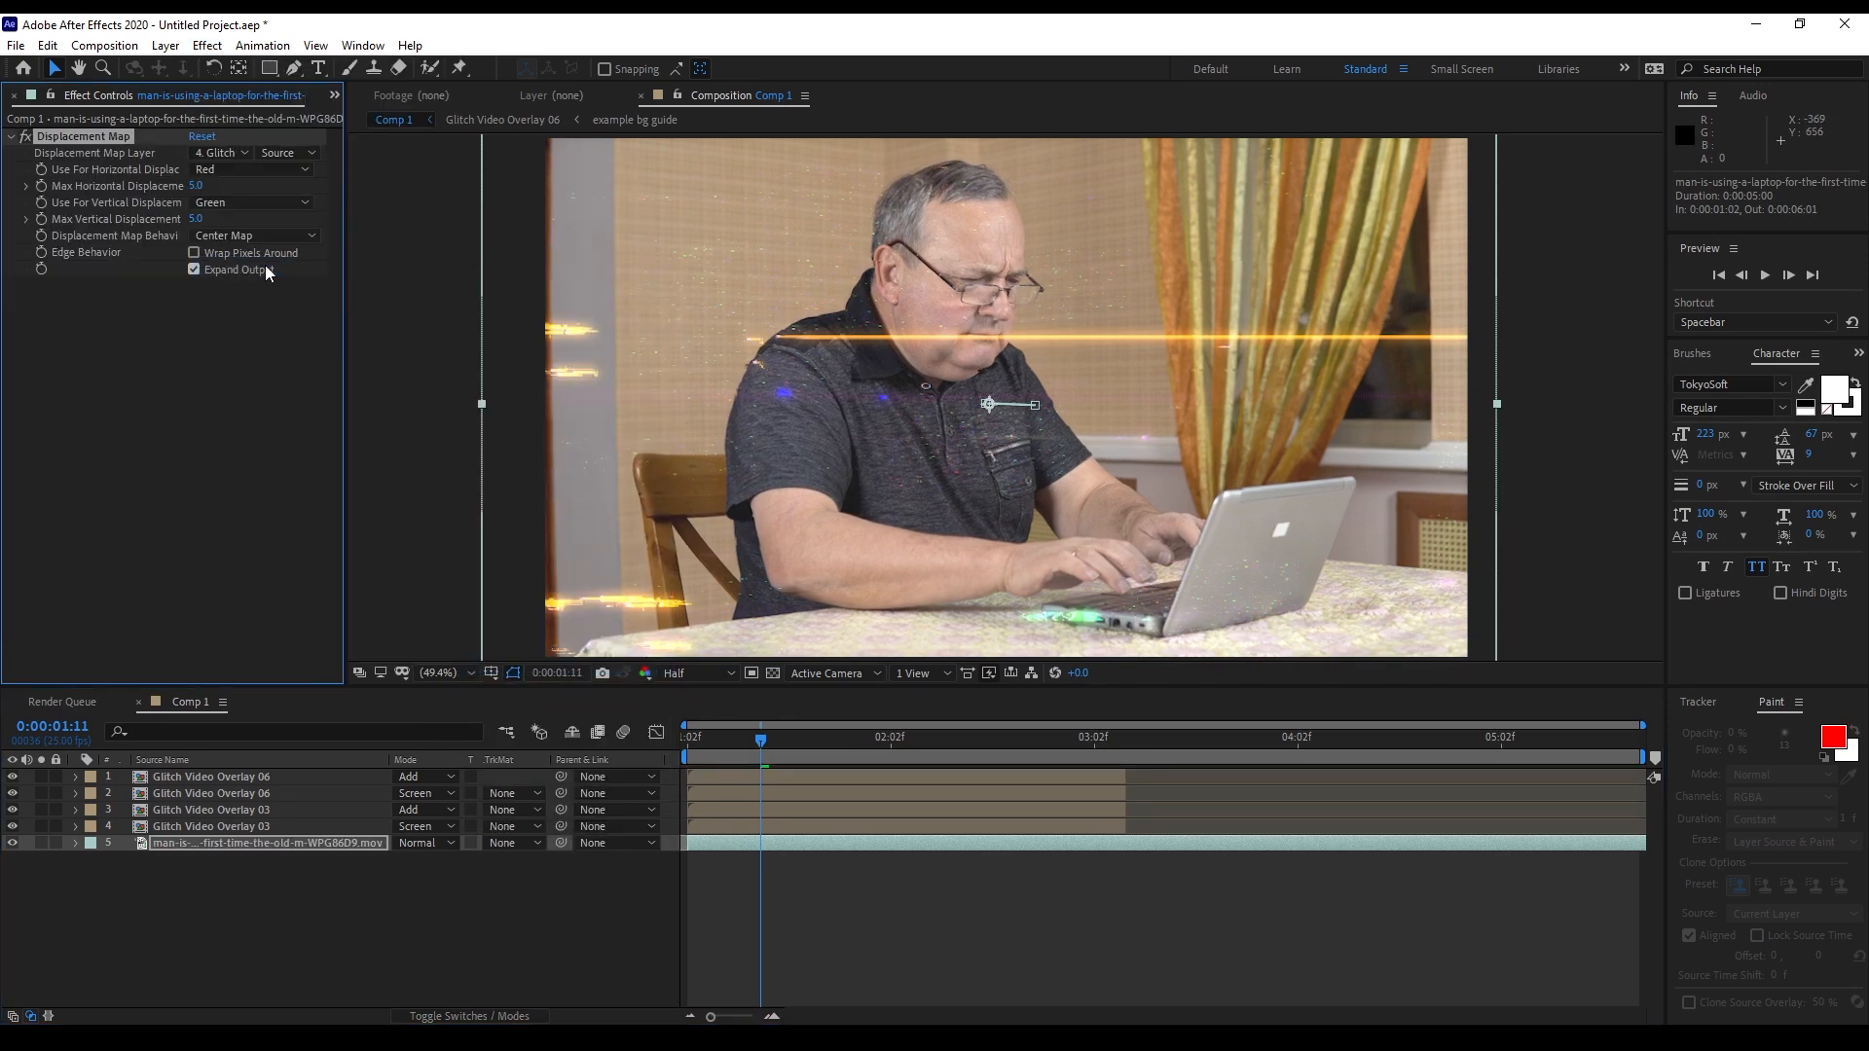
Set the Displacement Map's horizontal and vertical displacement to use Luminance, with both maximum displacements at 10
{"action": "left_click", "coordinate": [220, 171]}
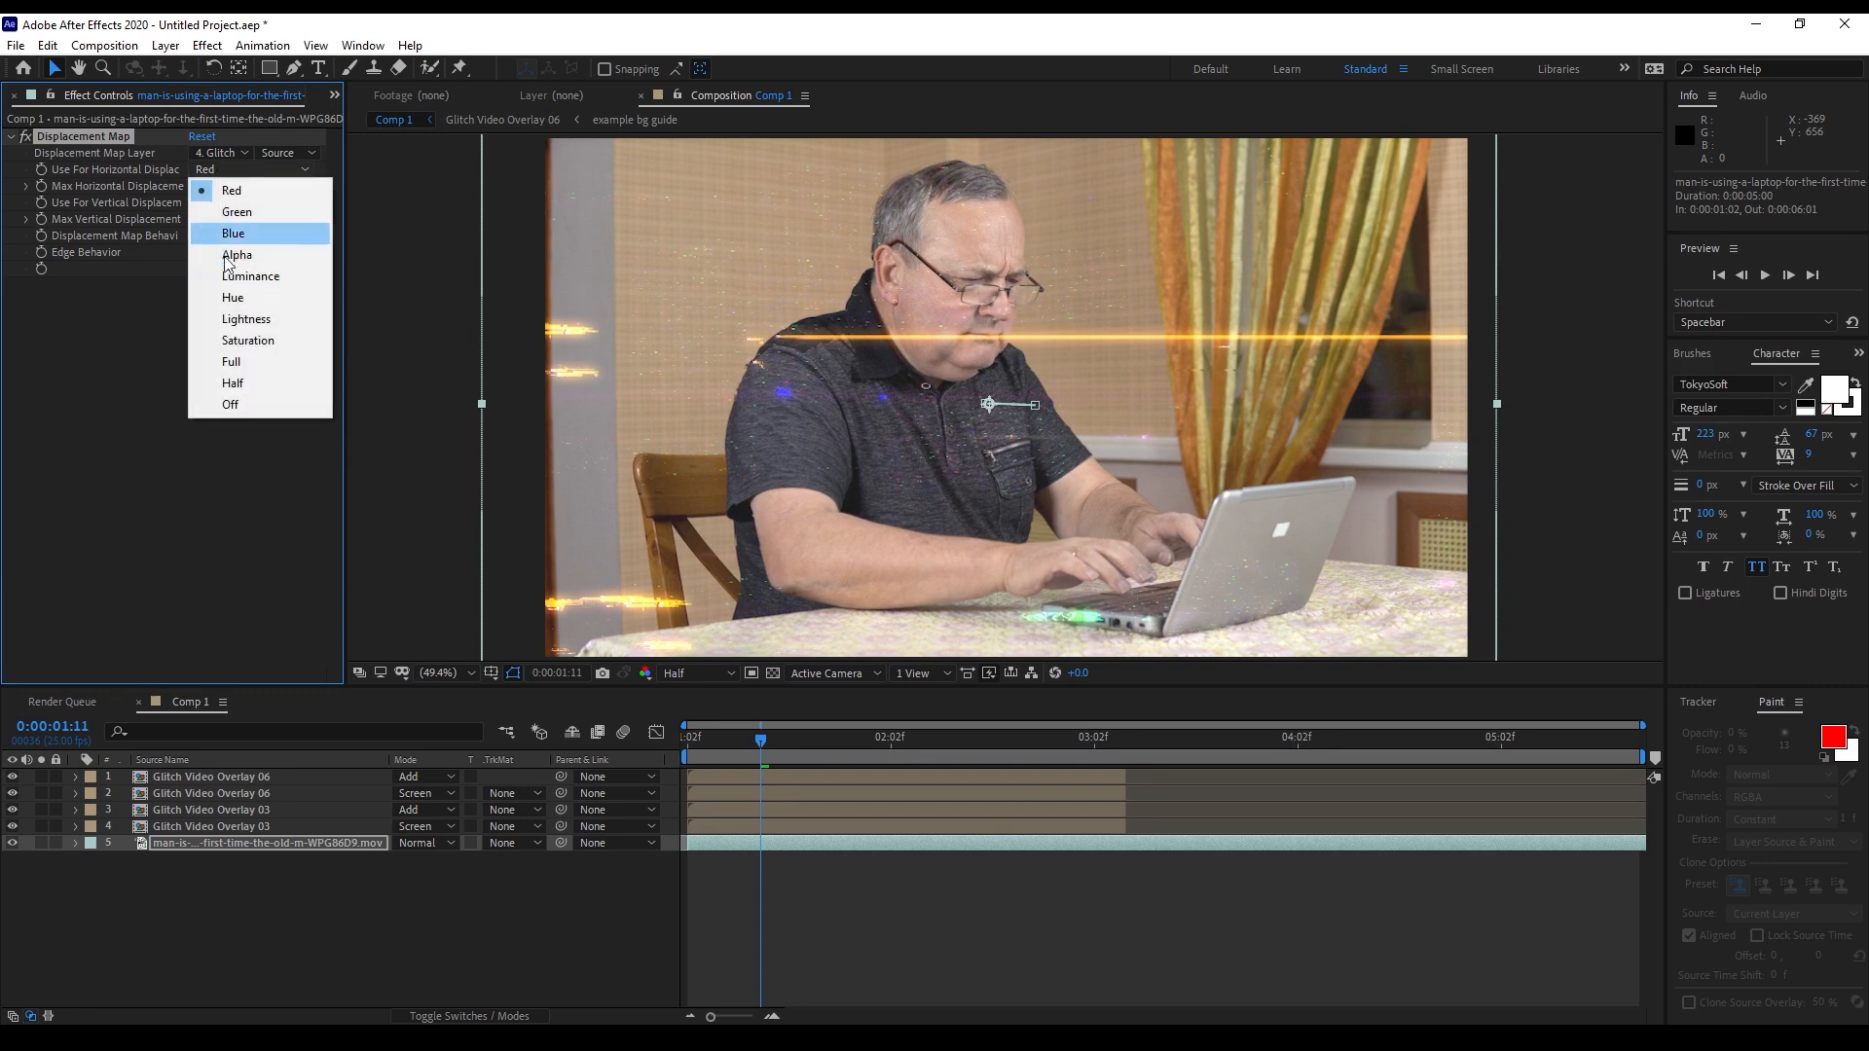
{"action": "left_click", "coordinate": [244, 275]}
{"action": "left_click", "coordinate": [221, 204]}
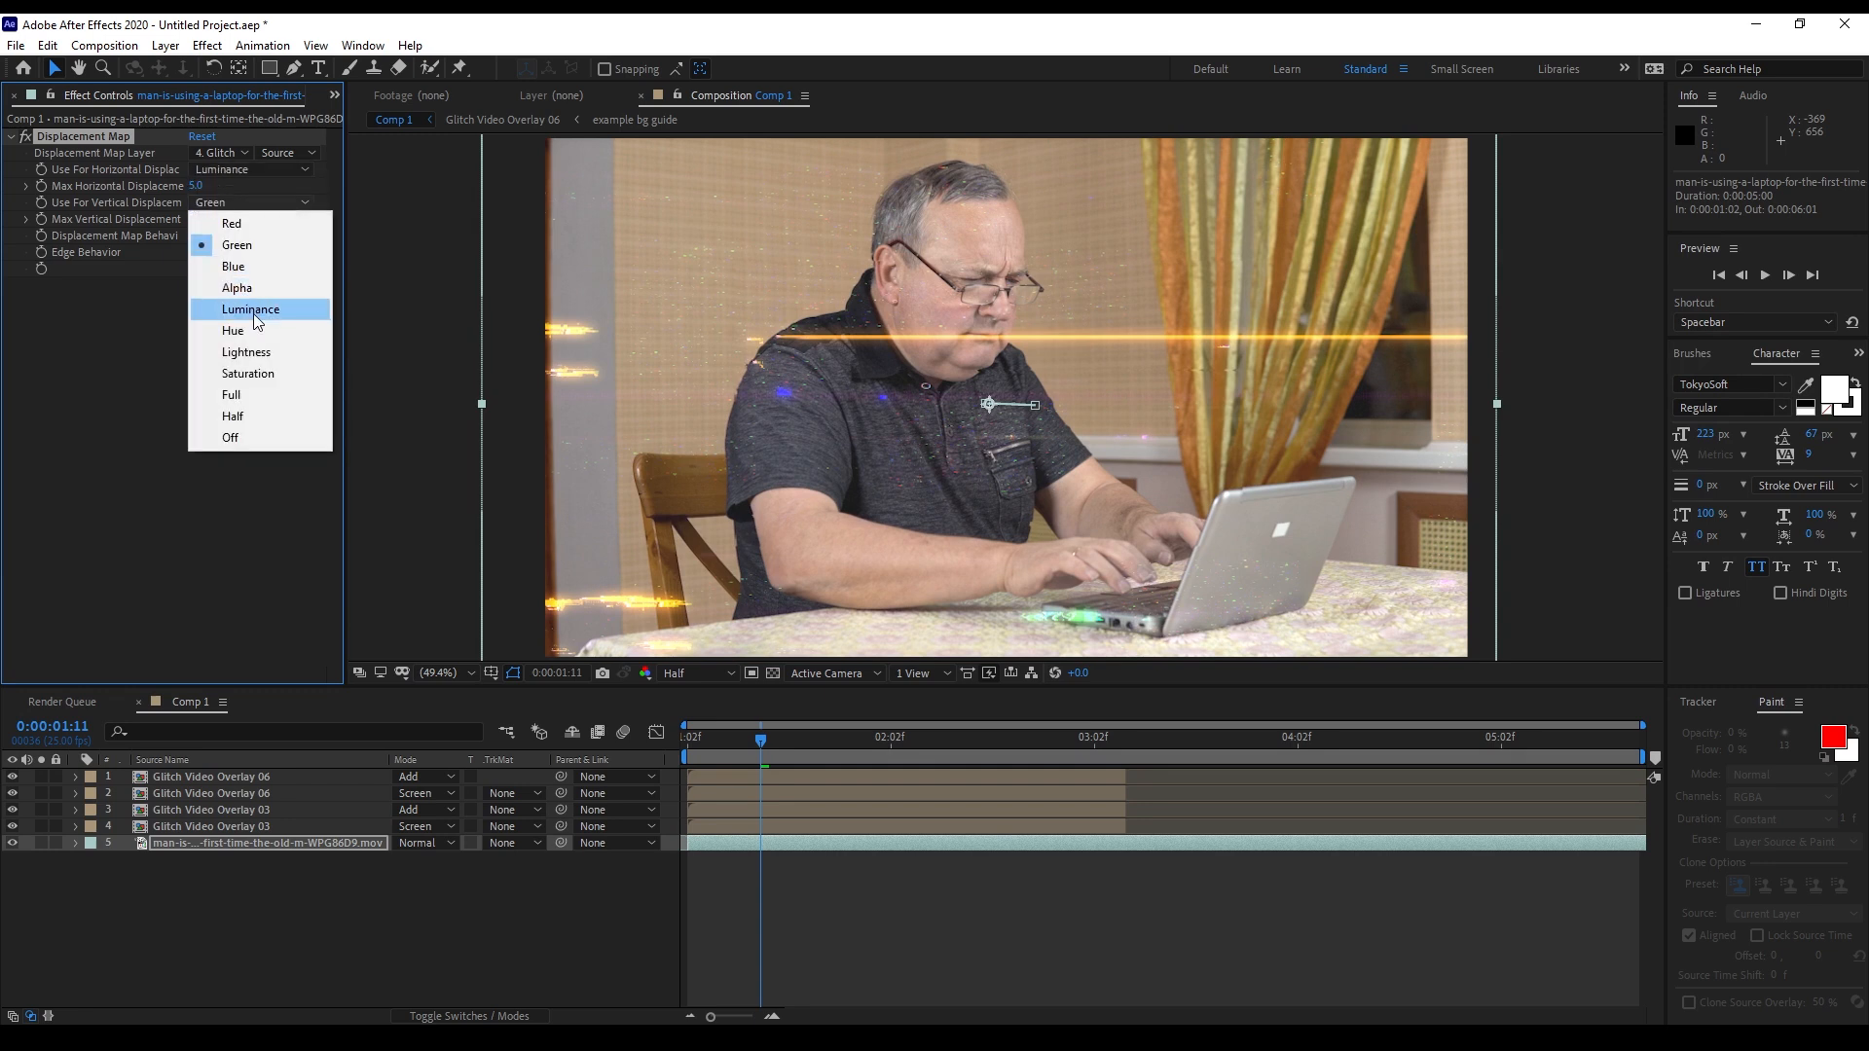
{"action": "left_click", "coordinate": [253, 311]}
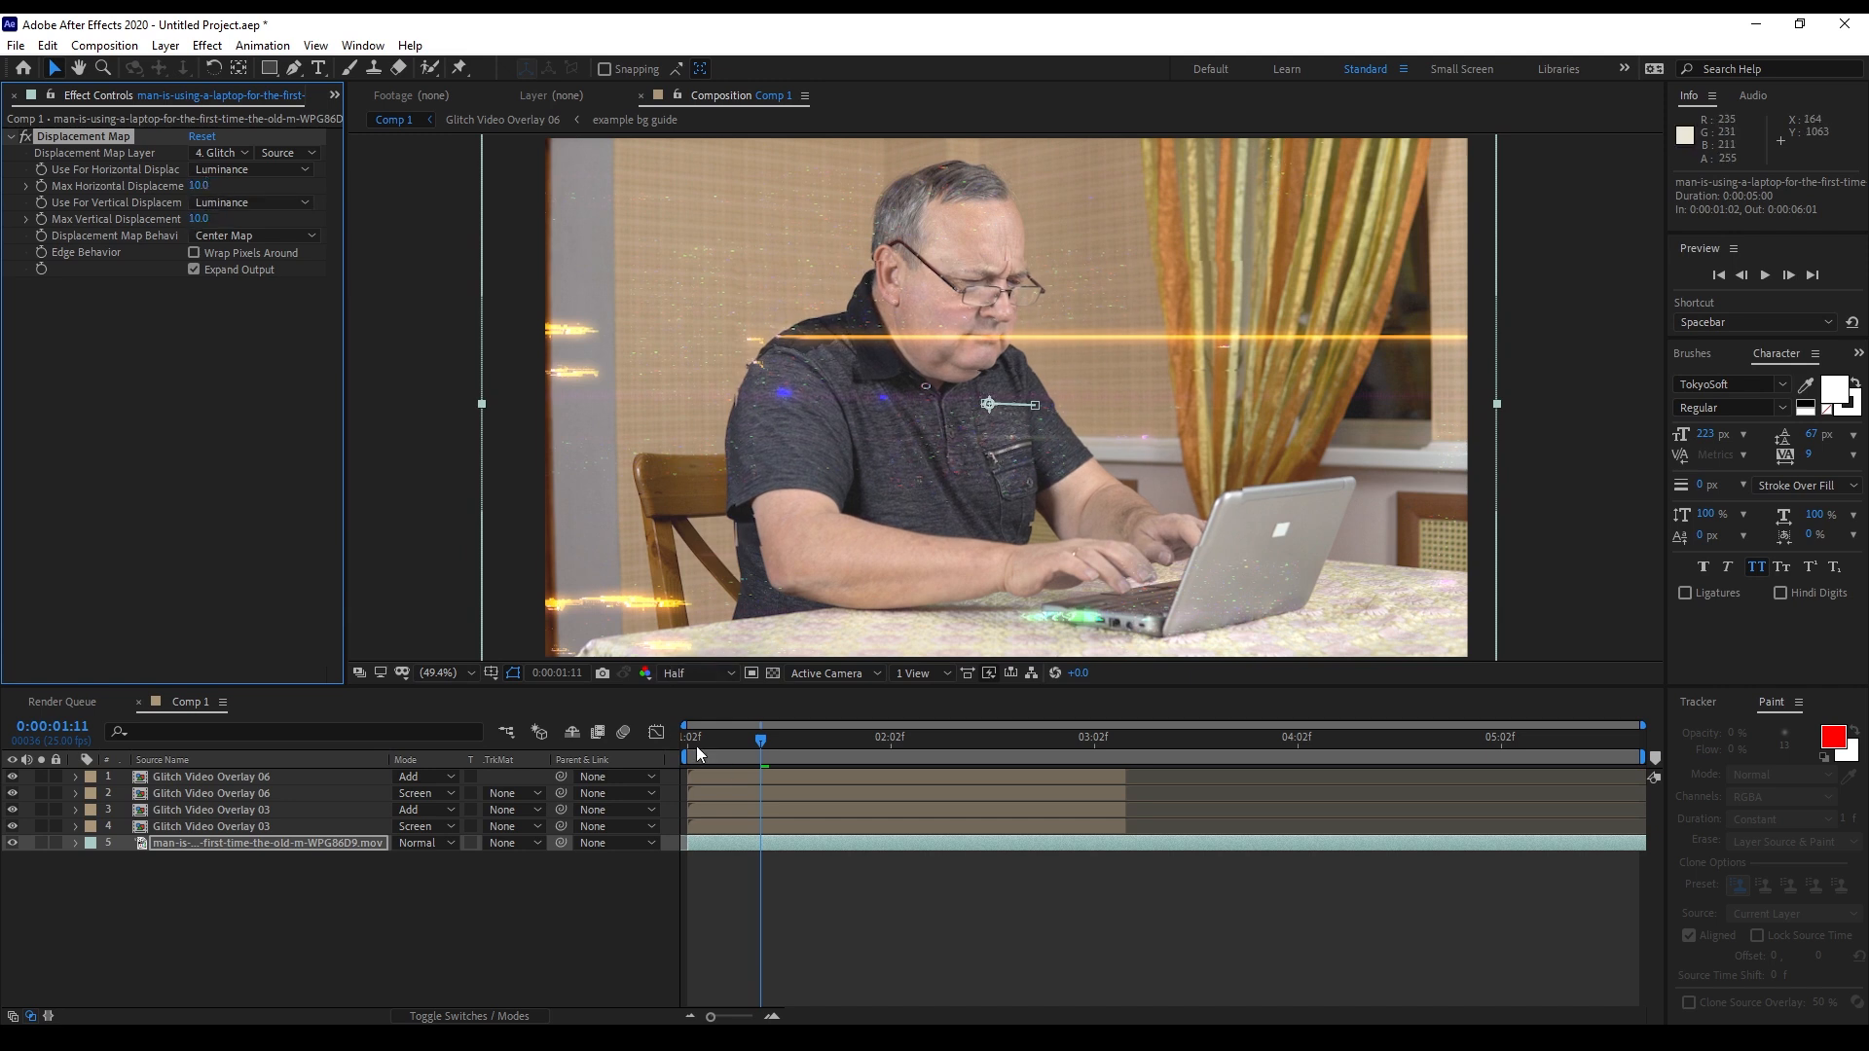
Play back the displaced laptop footage from the beginning, then return the current time to the start at 0:00:01:02
{"action": "left_click_drag", "start_coordinate": [697, 745], "coordinate": [662, 744]}
{"action": "key", "text": "space"}
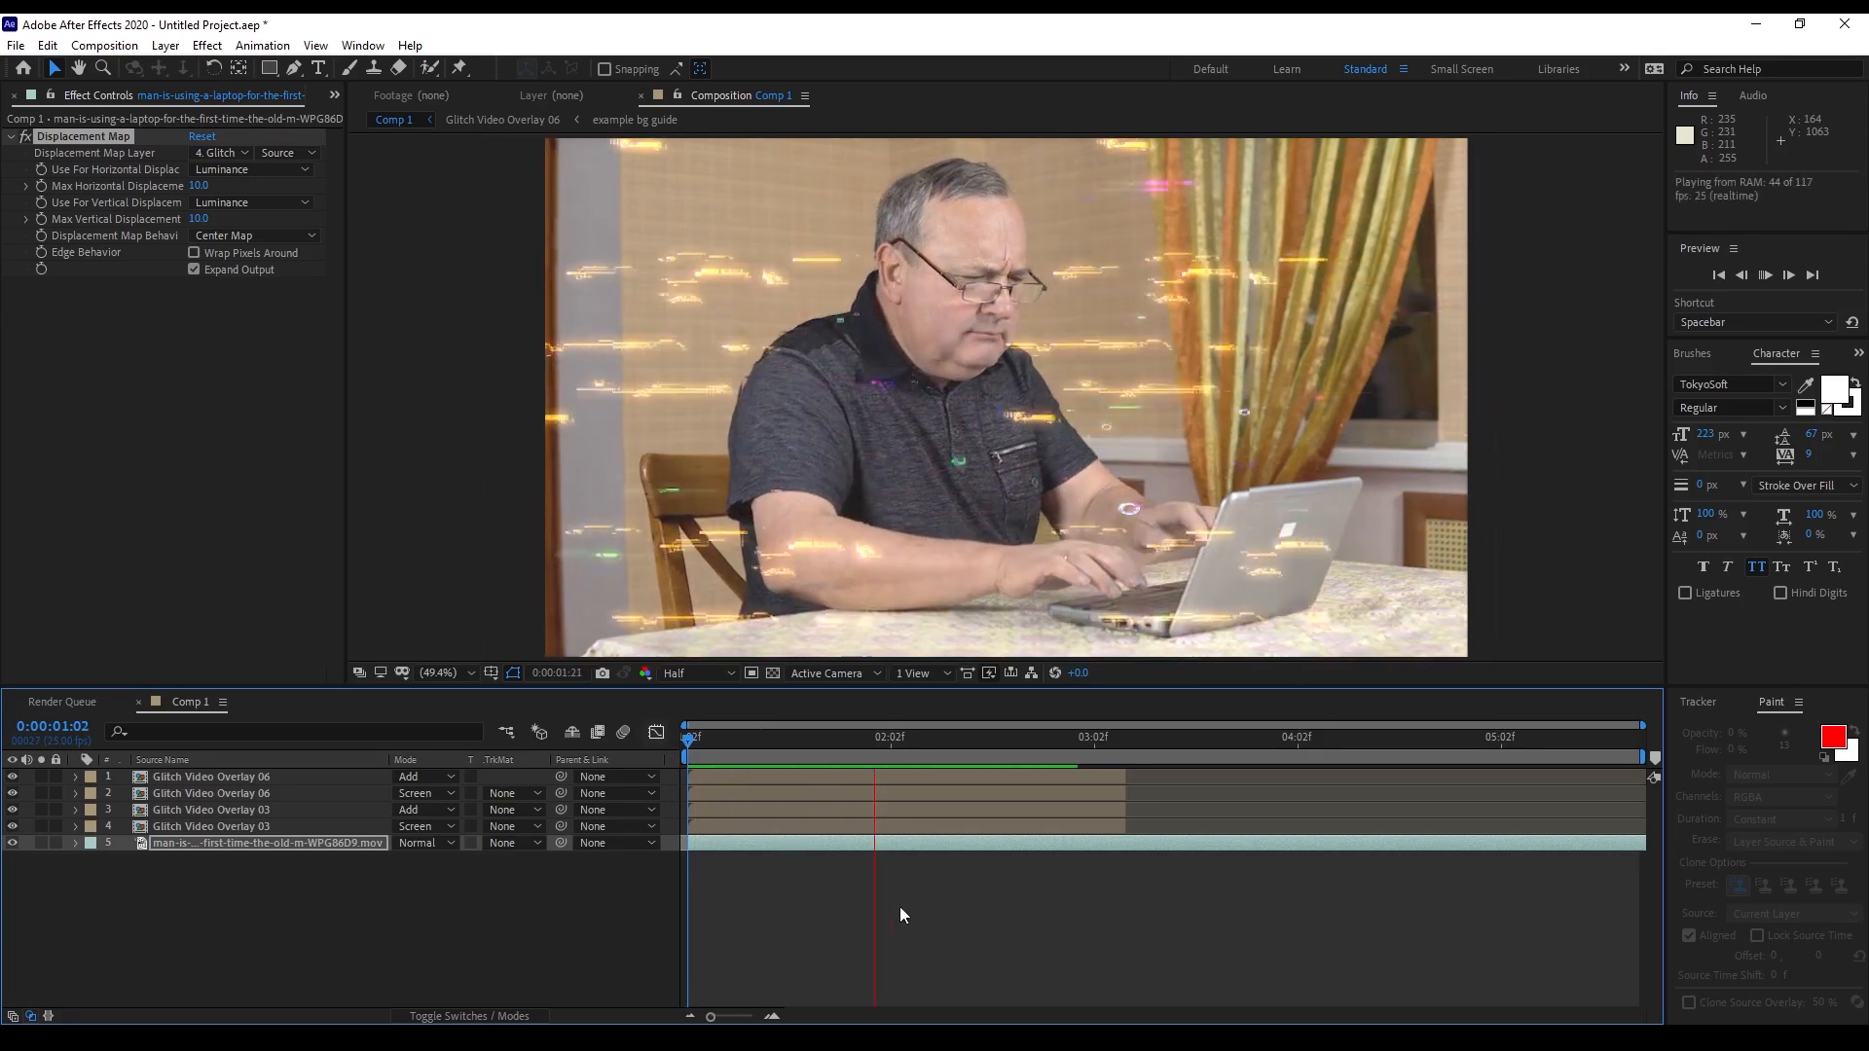
{"action": "key", "text": "space"}
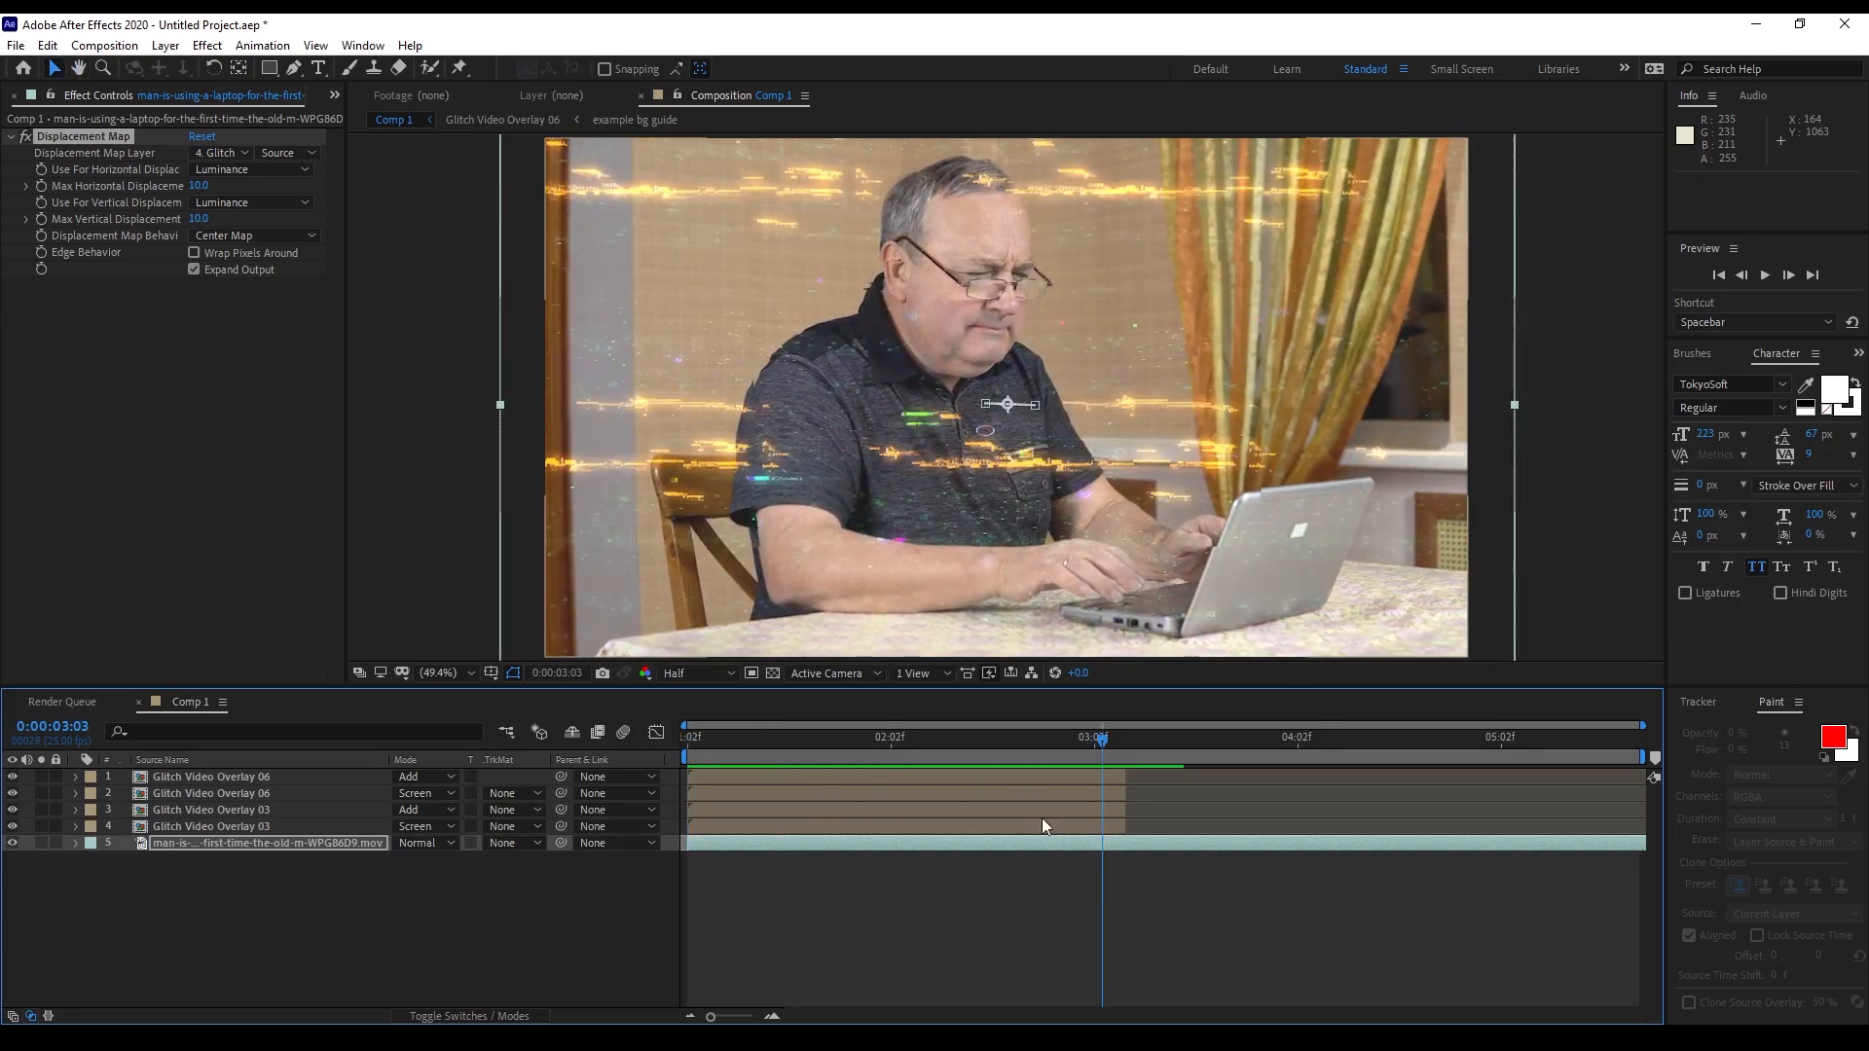
{"action": "left_click", "coordinate": [1078, 742]}
{"action": "left_click_drag", "start_coordinate": [1078, 744], "coordinate": [617, 734]}
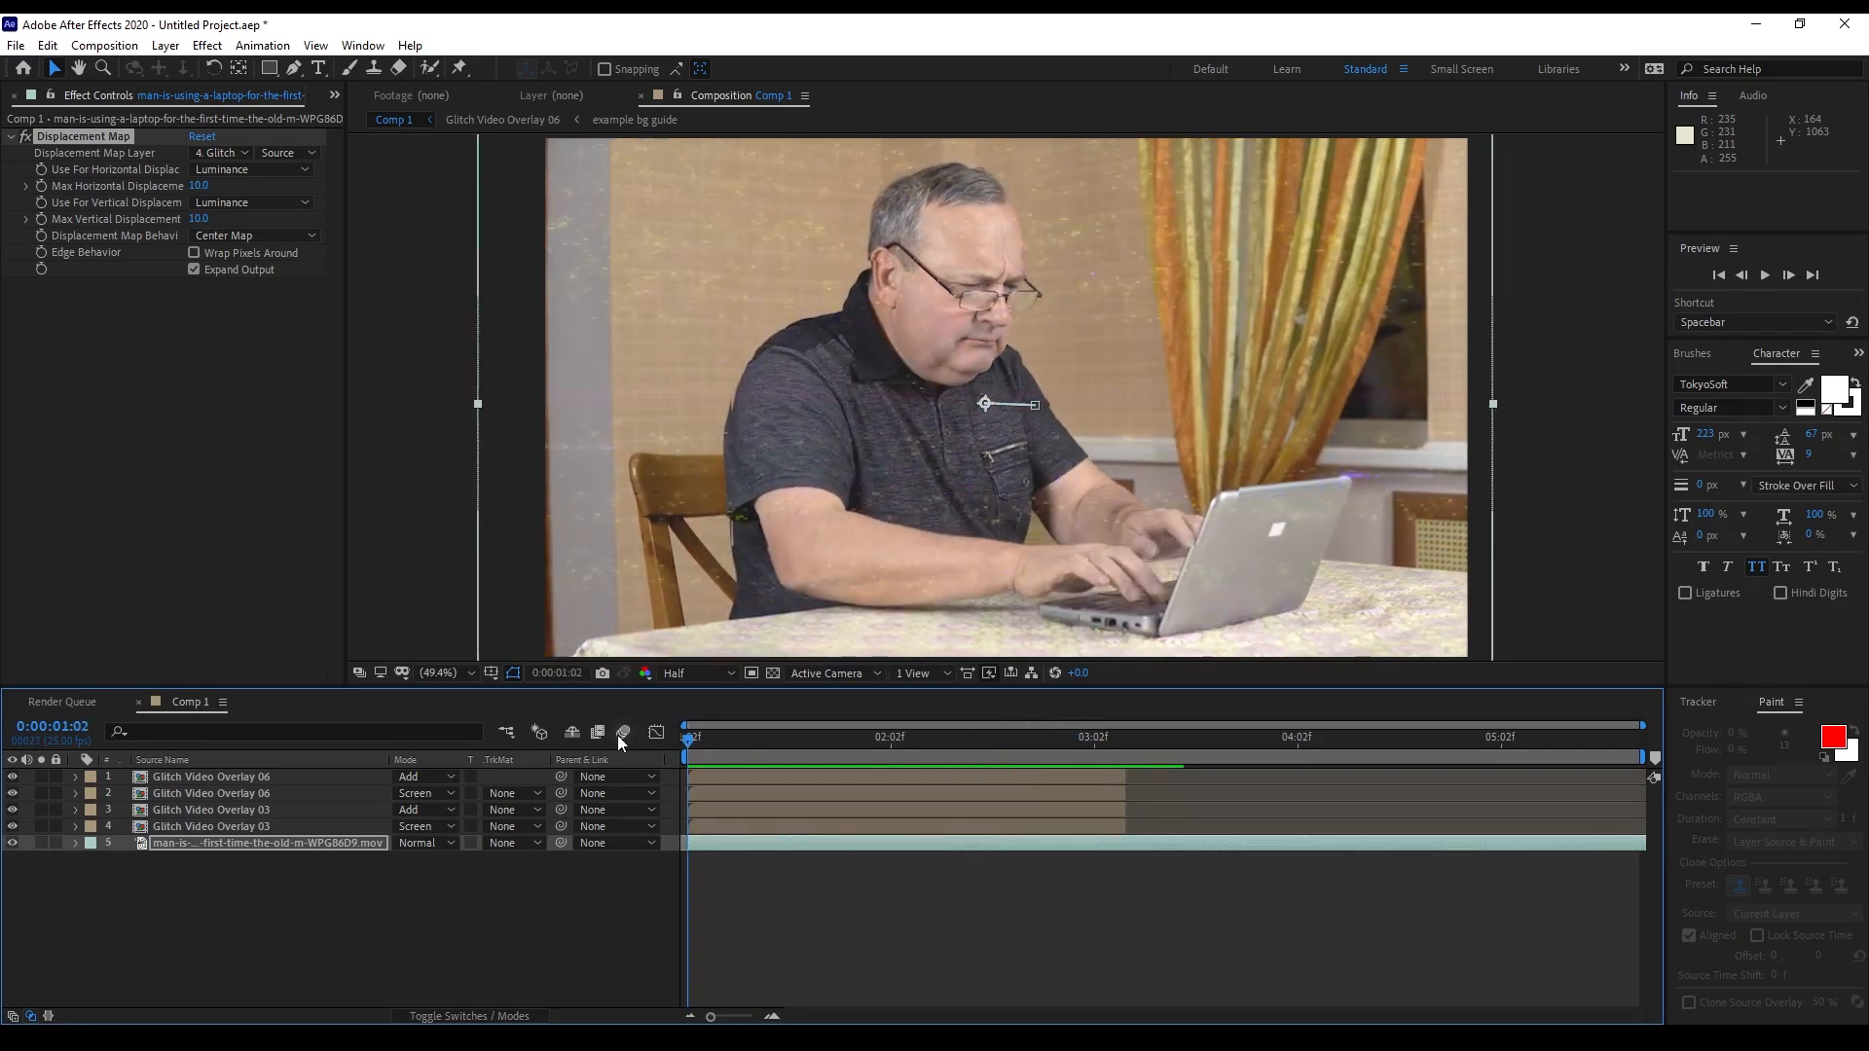
Import Glitch Text 09 from the AEJuice Glitch Pack into the laptop composition and preview the result
{"action": "left_click", "coordinate": [247, 890]}
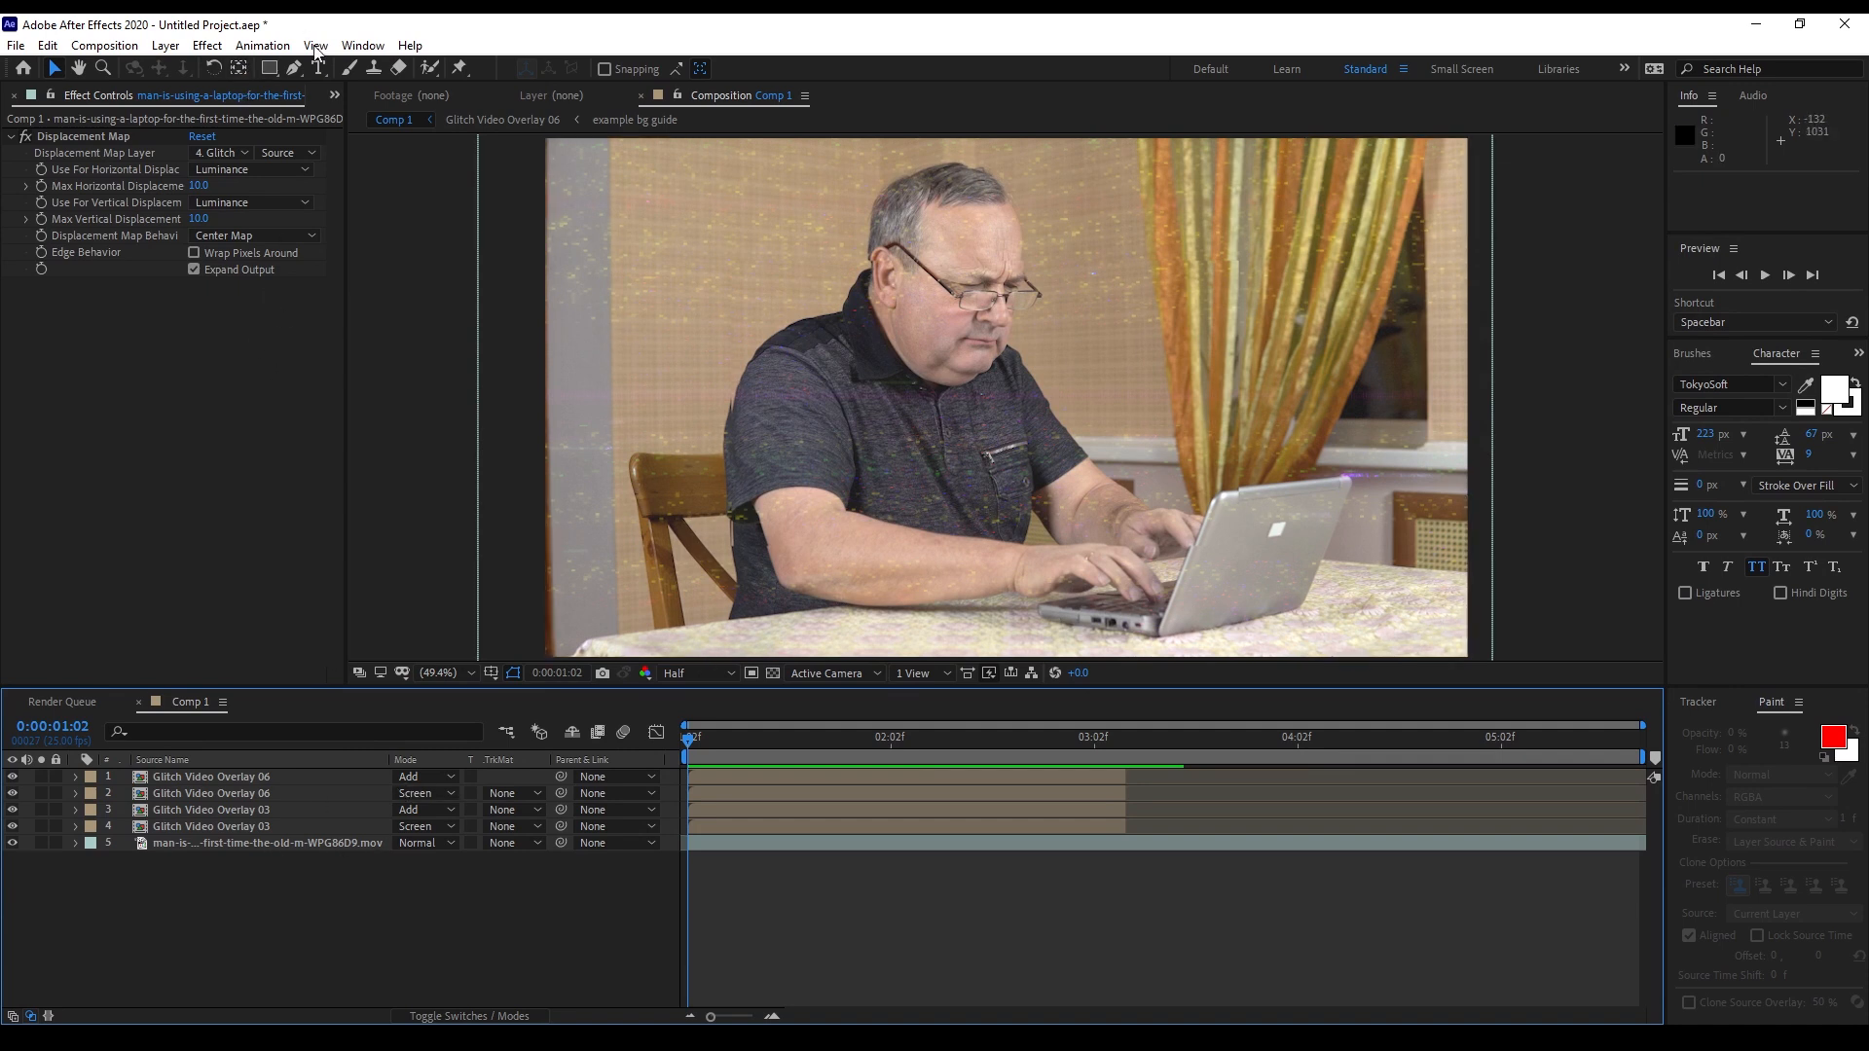
{"action": "left_click", "coordinate": [362, 45]}
{"action": "left_click", "coordinate": [420, 175]}
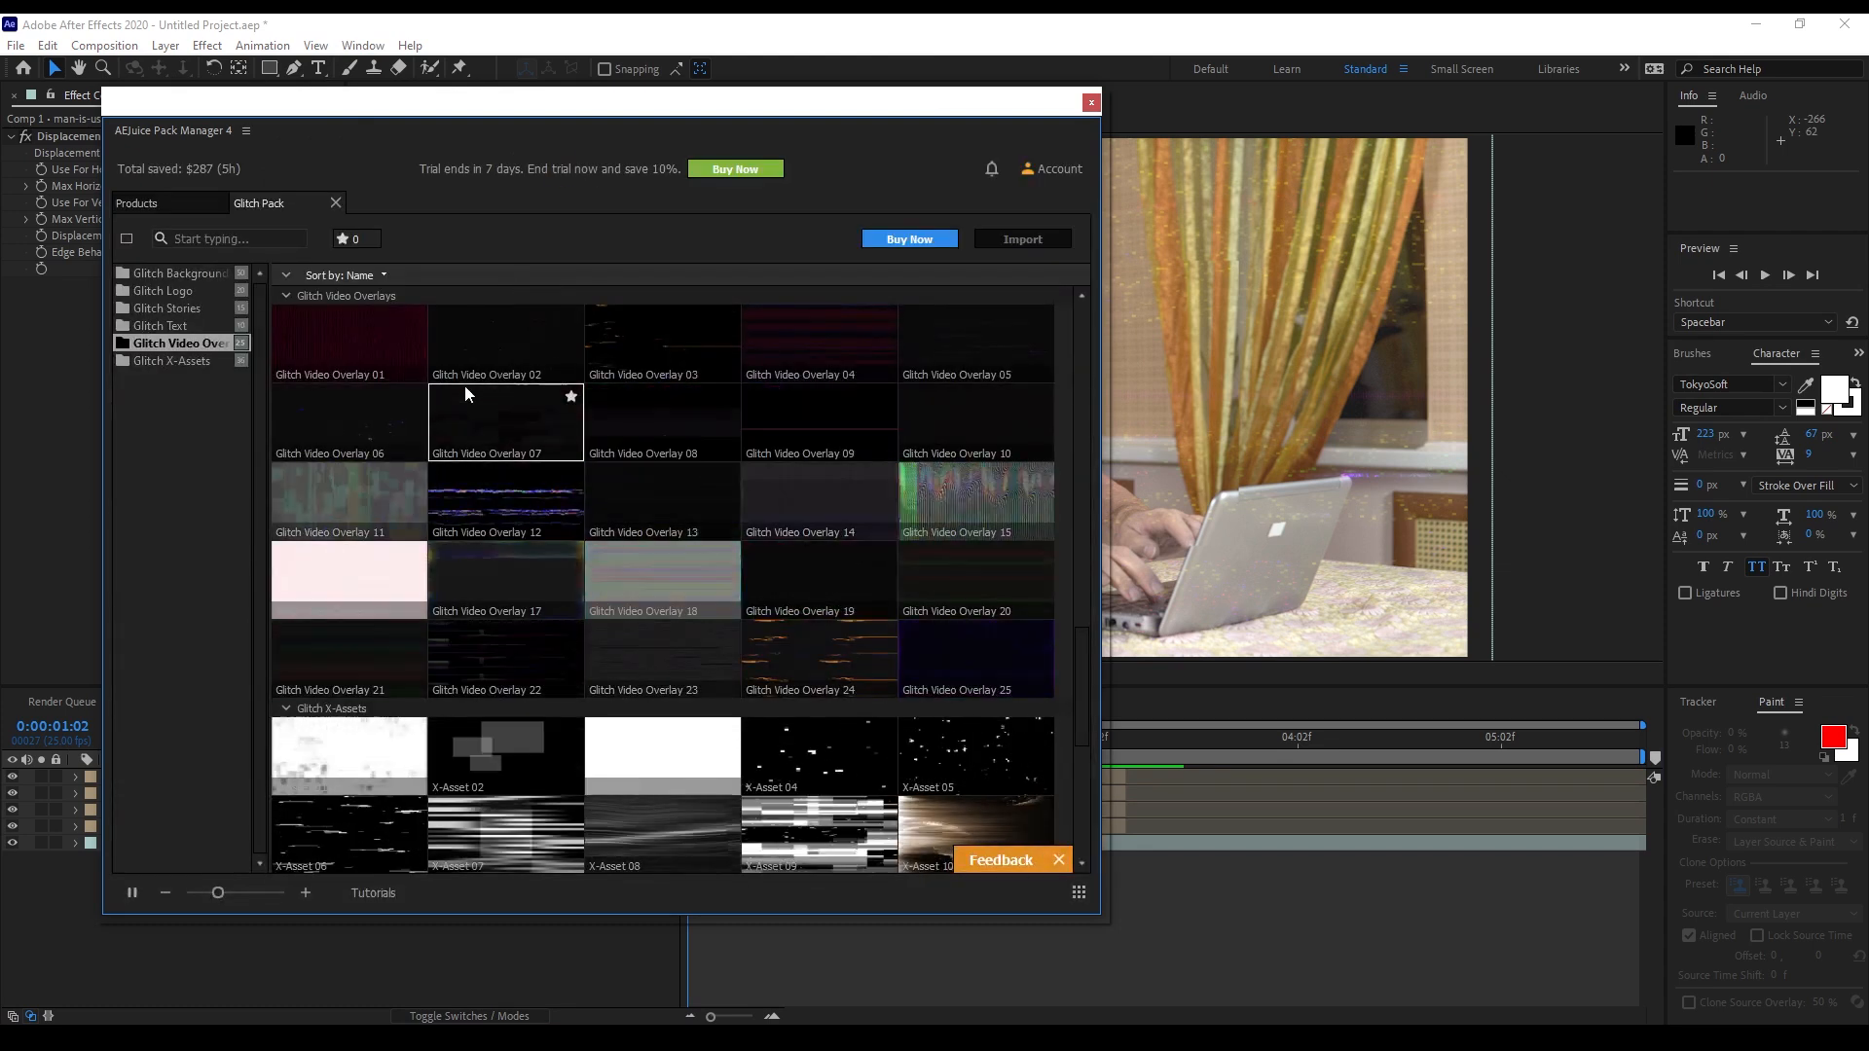
{"action": "left_click", "coordinate": [177, 325]}
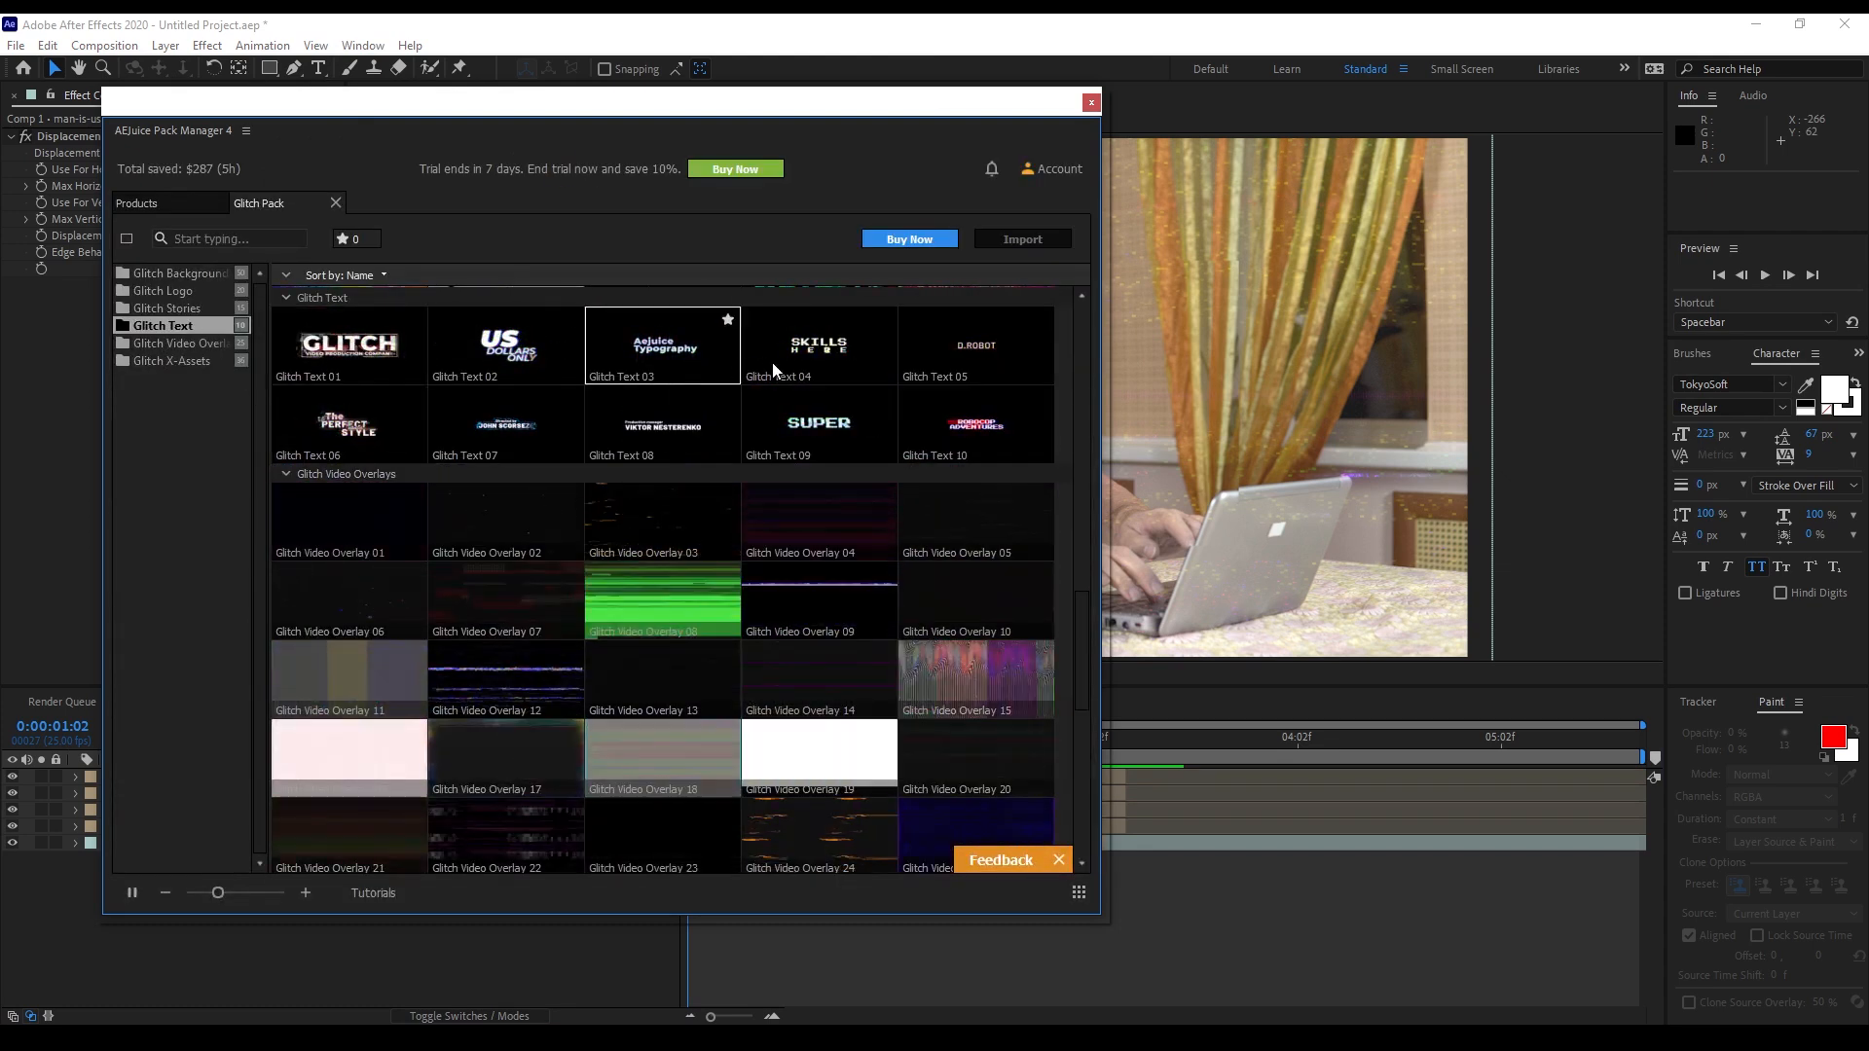
{"action": "left_click", "coordinate": [815, 435]}
{"action": "left_click", "coordinate": [1019, 240]}
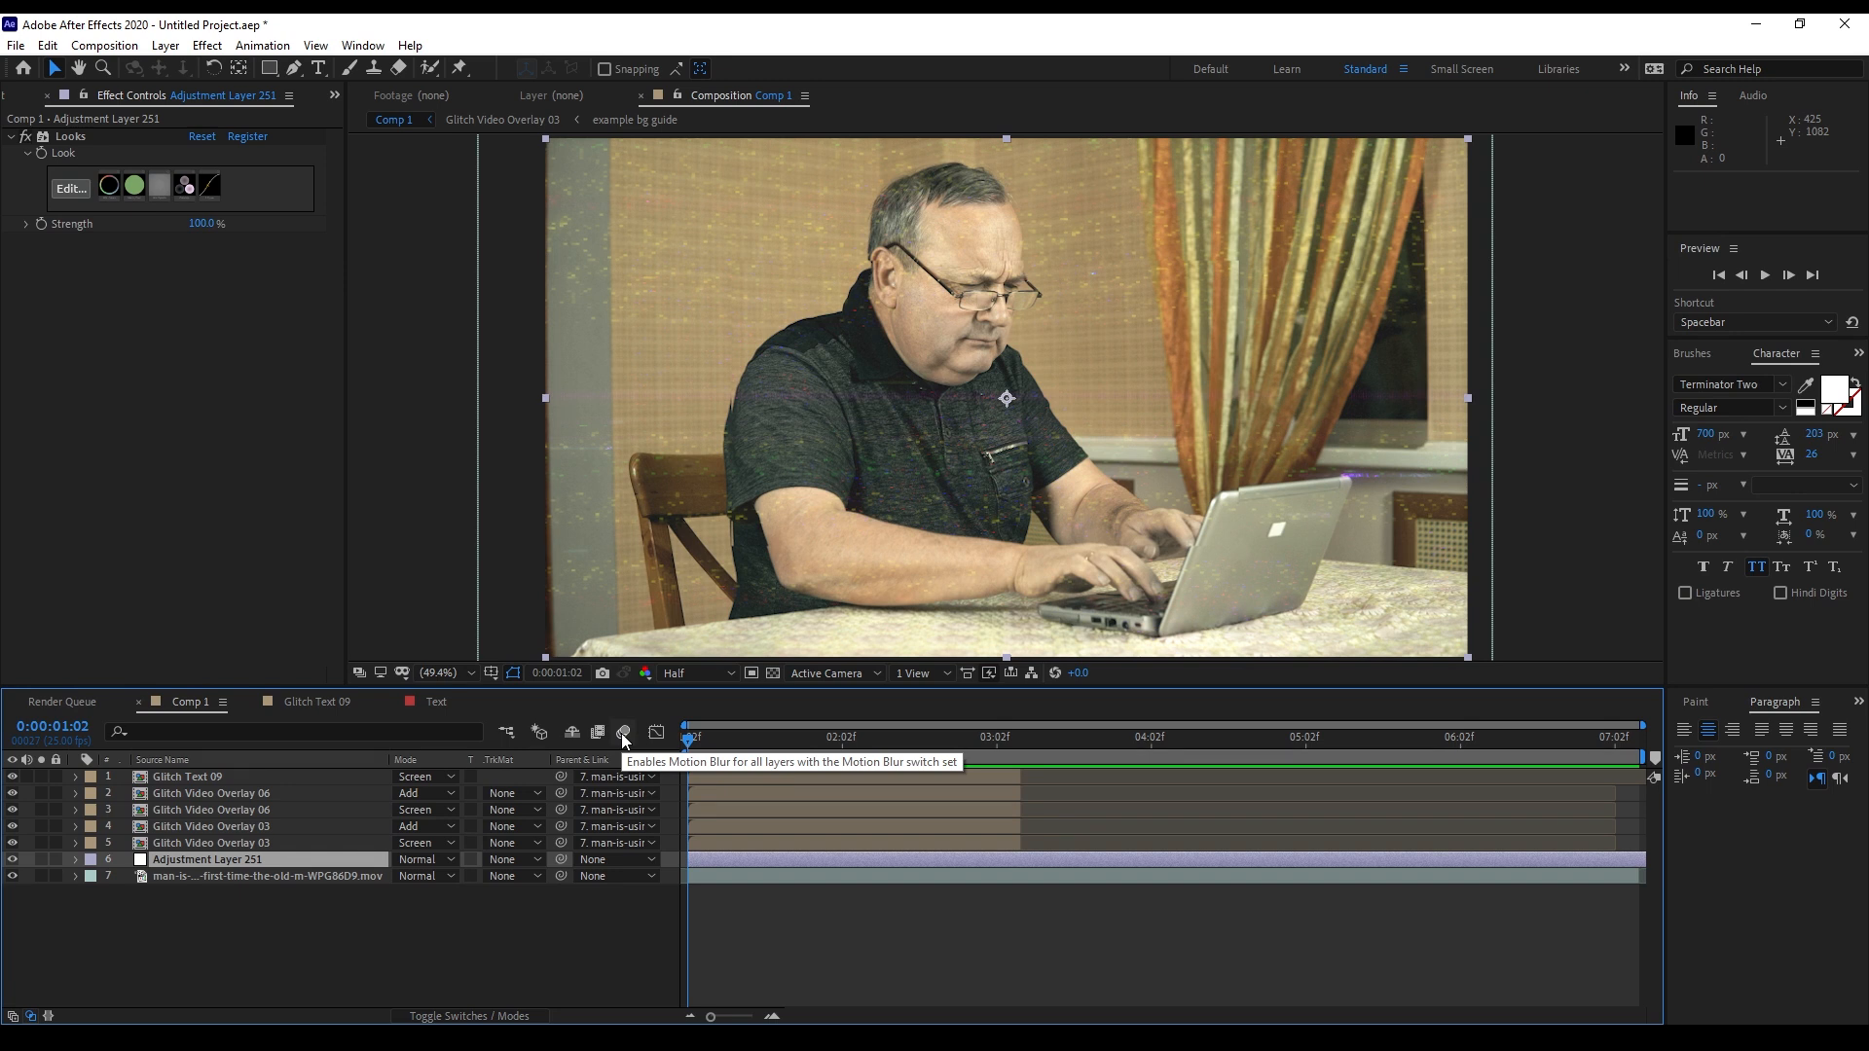
{"action": "key", "text": "space"}
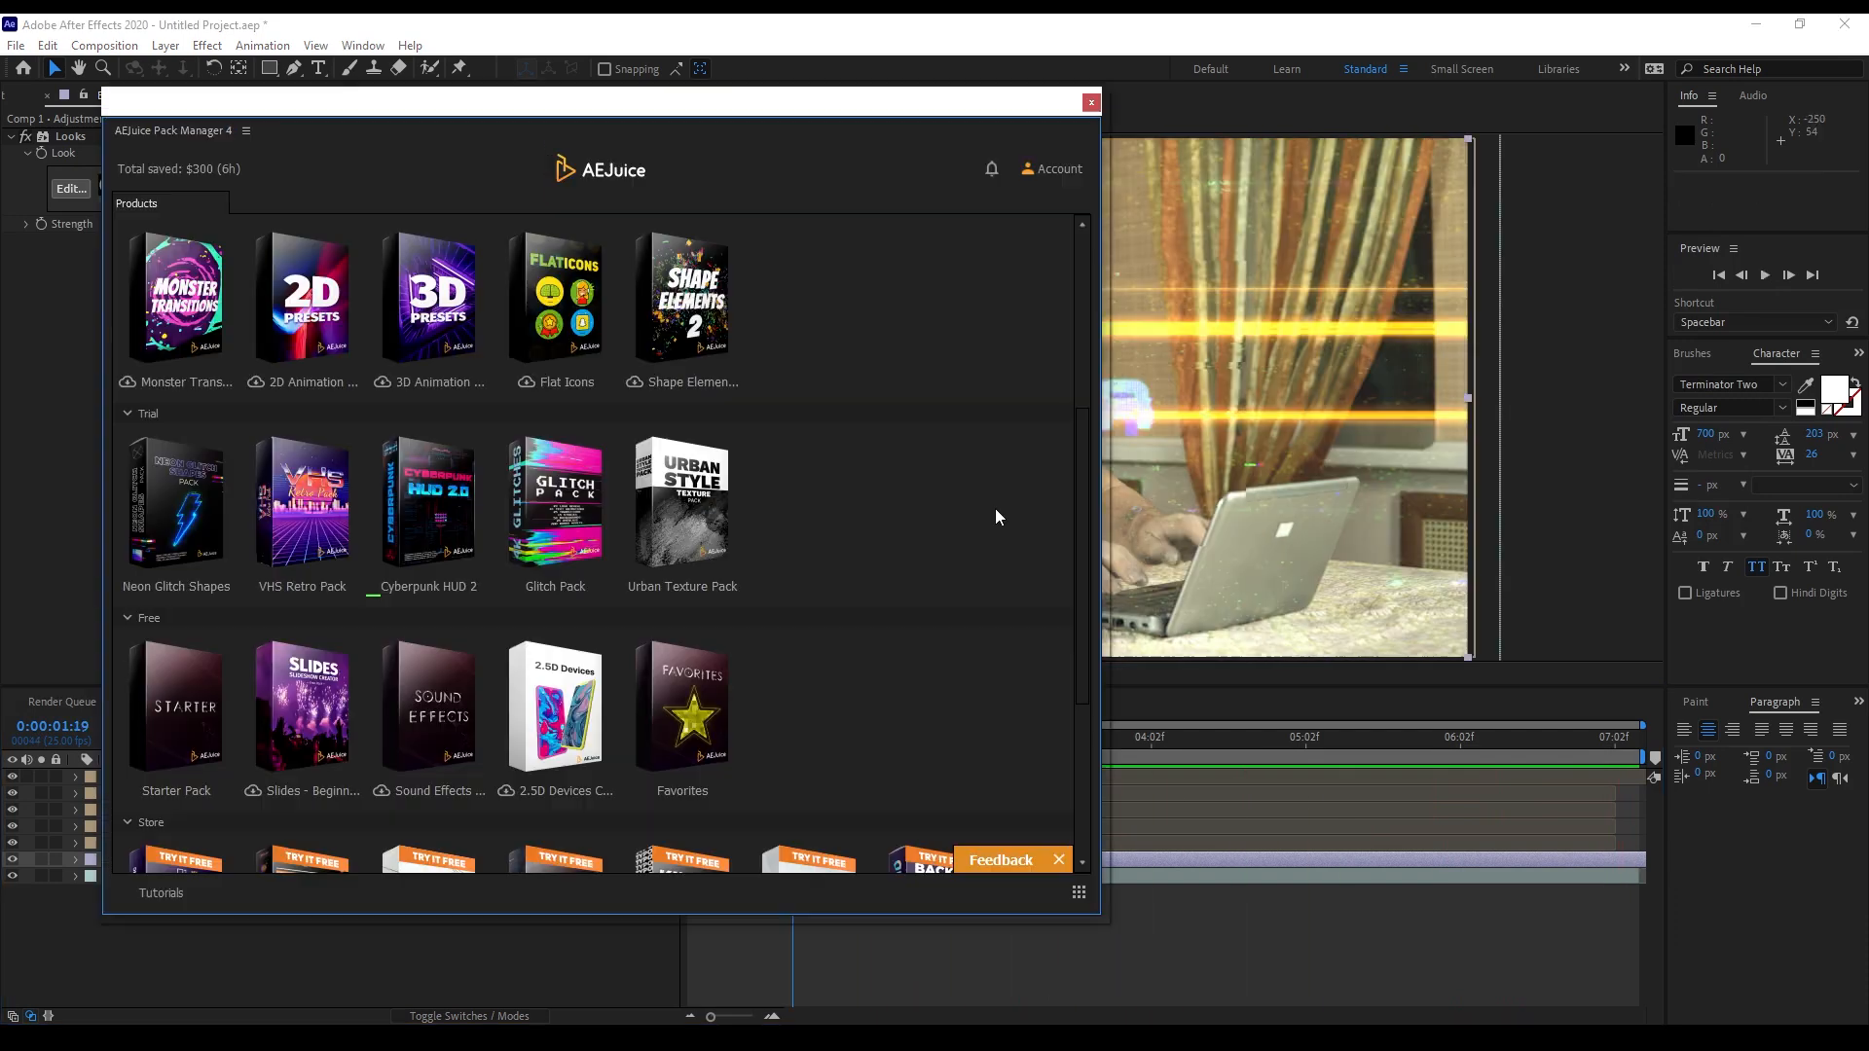
Open the Urban Texture Pack and Neon Glitch Shapes packs in AEJuice Pack Manager to browse their contents
{"action": "left_click", "coordinate": [711, 491]}
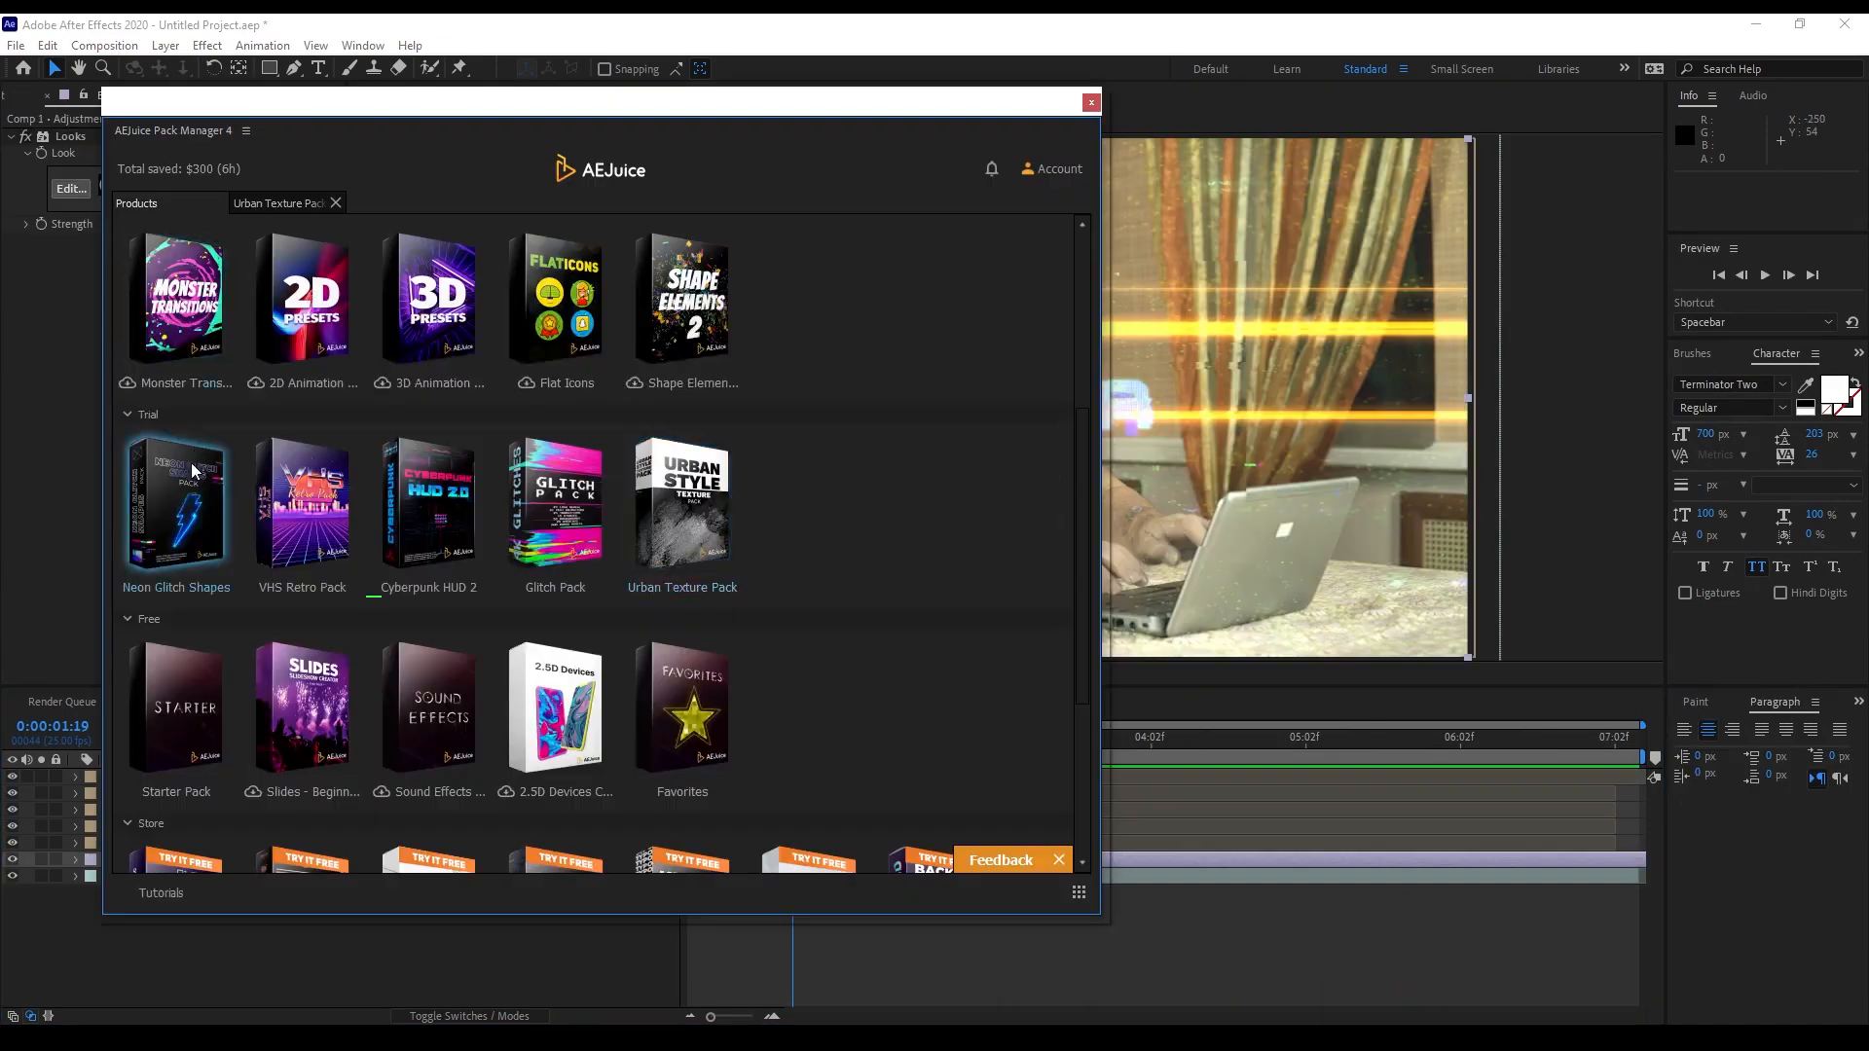
{"action": "left_click", "coordinate": [192, 471]}
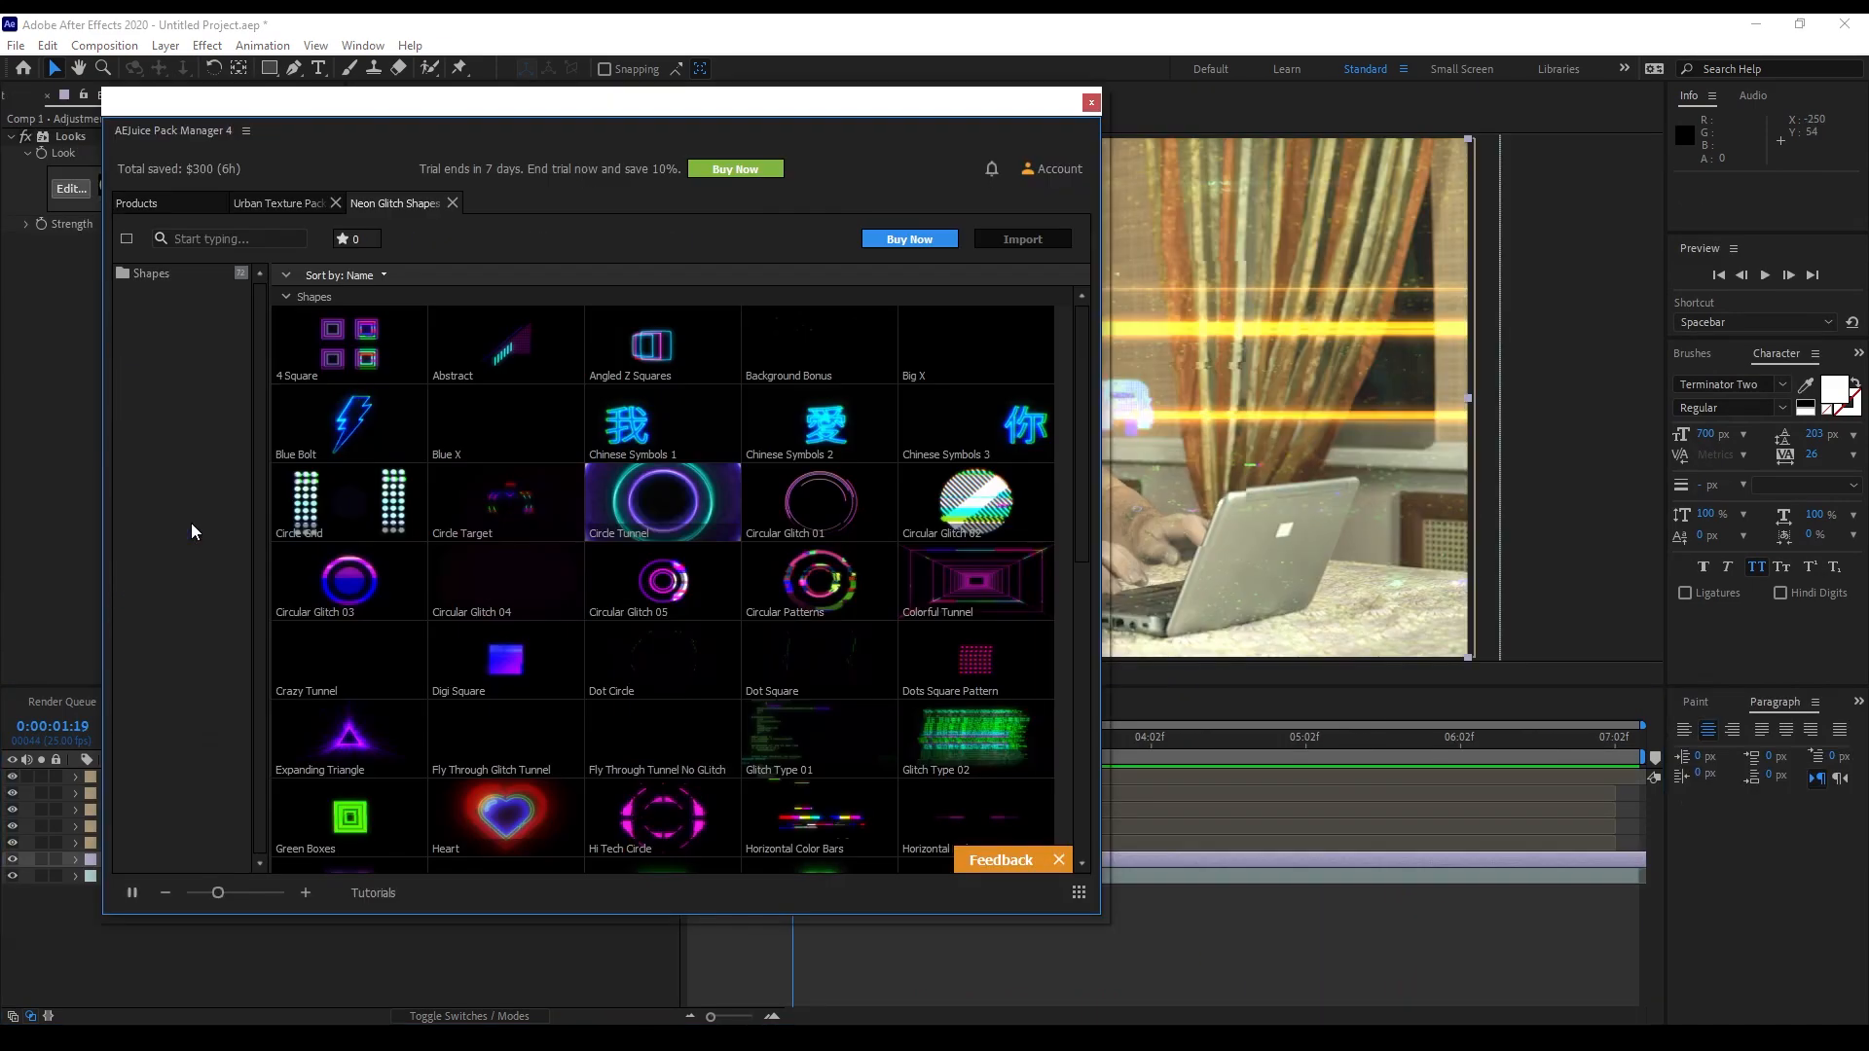